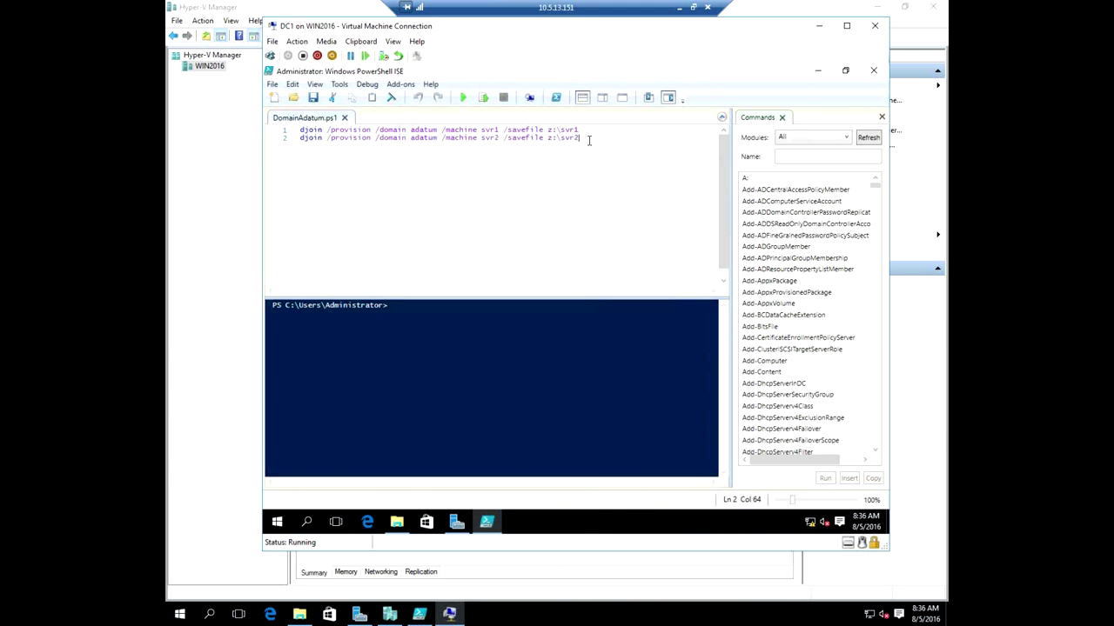
Review the svr2 file name and save path on line 2 of the DC1 script.
left_click_drag(583, 139, 513, 139)
left_click(570, 154)
left_click_drag(580, 130, 556, 138)
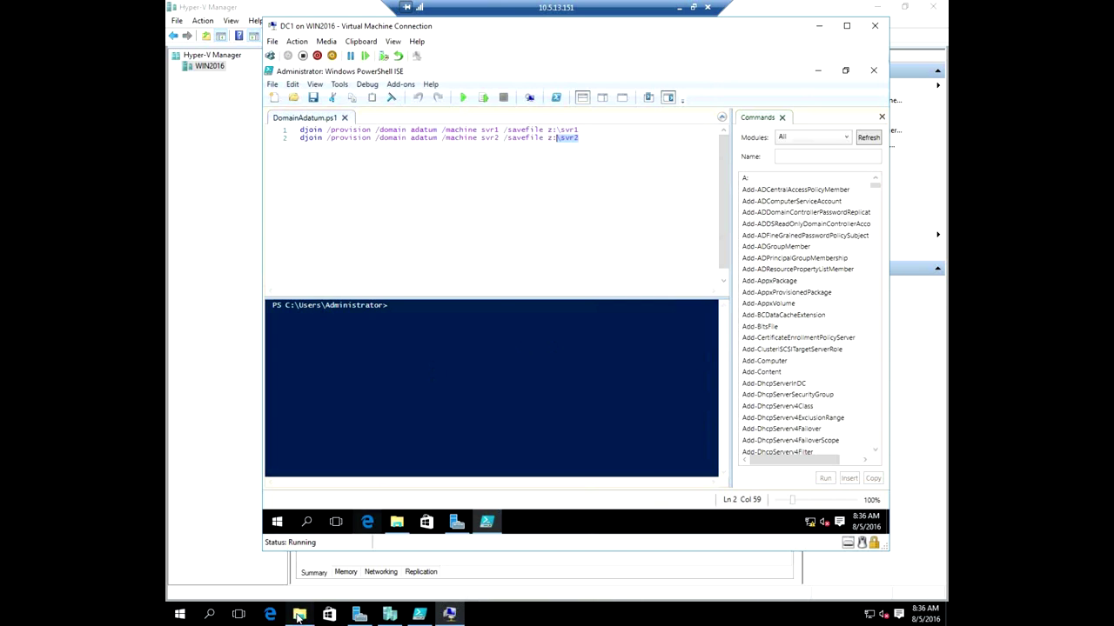
left_click(305, 615)
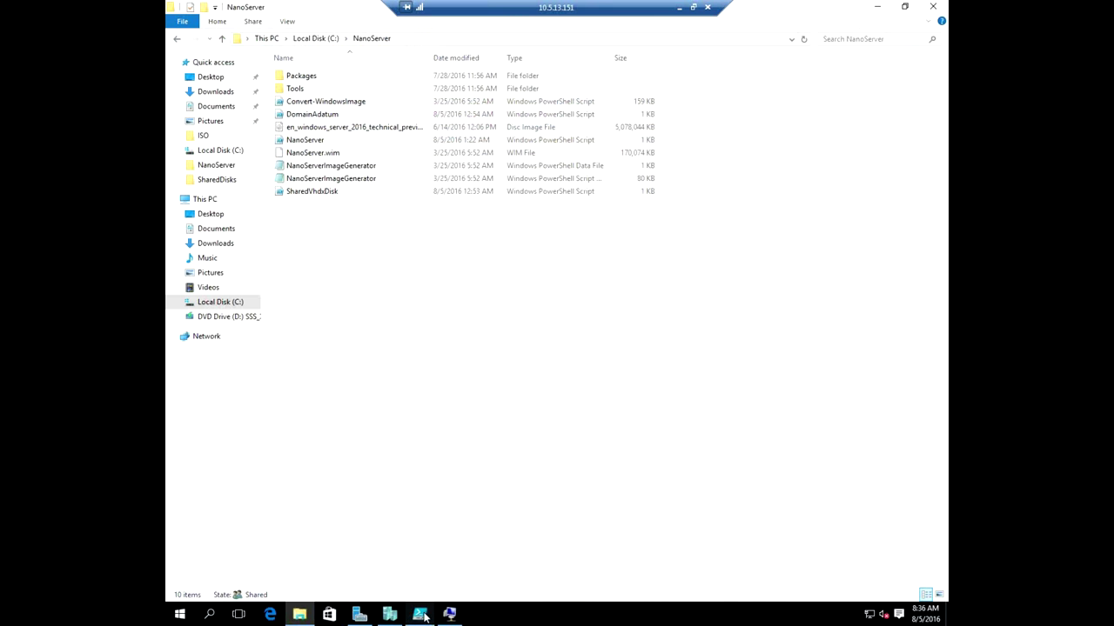
left_click(388, 614)
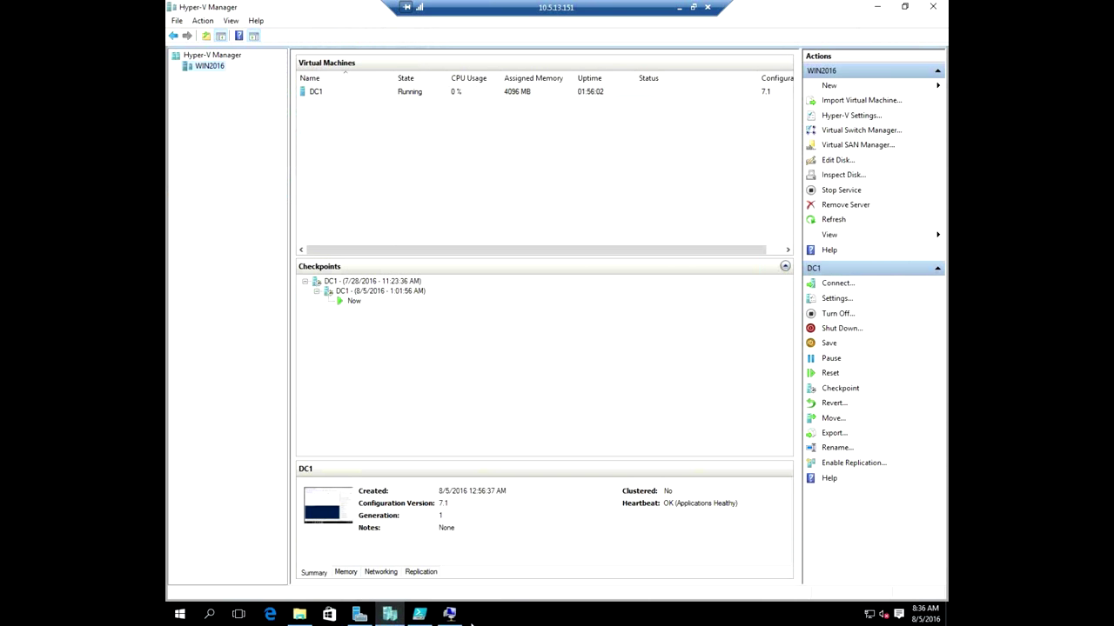
left_click(450, 614)
left_click(586, 130)
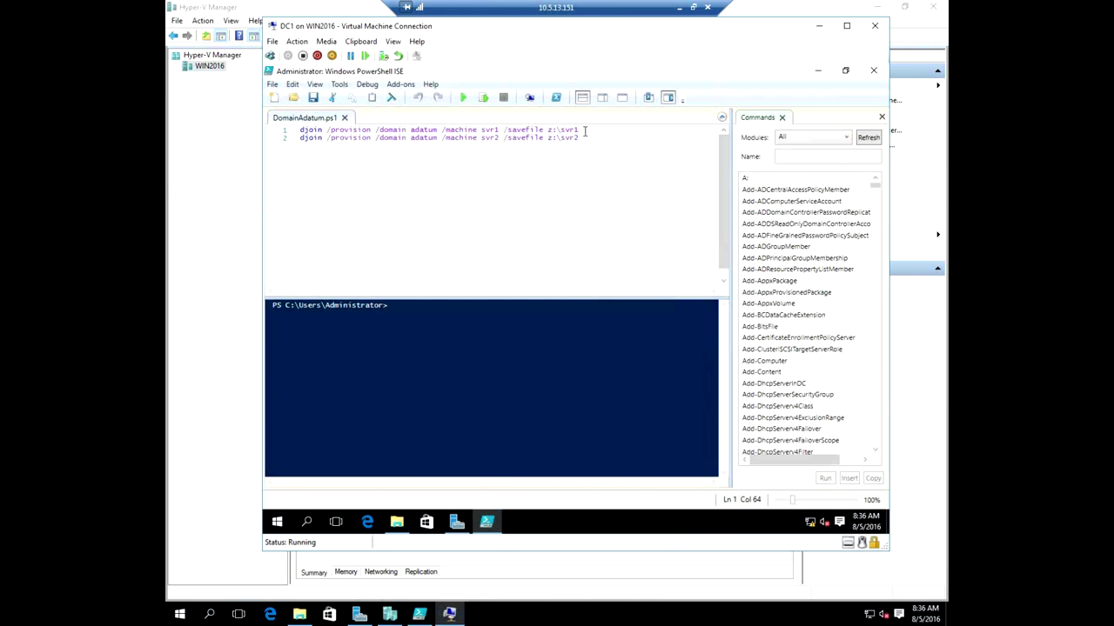
Run the djoin provisioning commands for svr1 and svr2 from lines 1 and 2.
key("shift+Home")
key("F8")
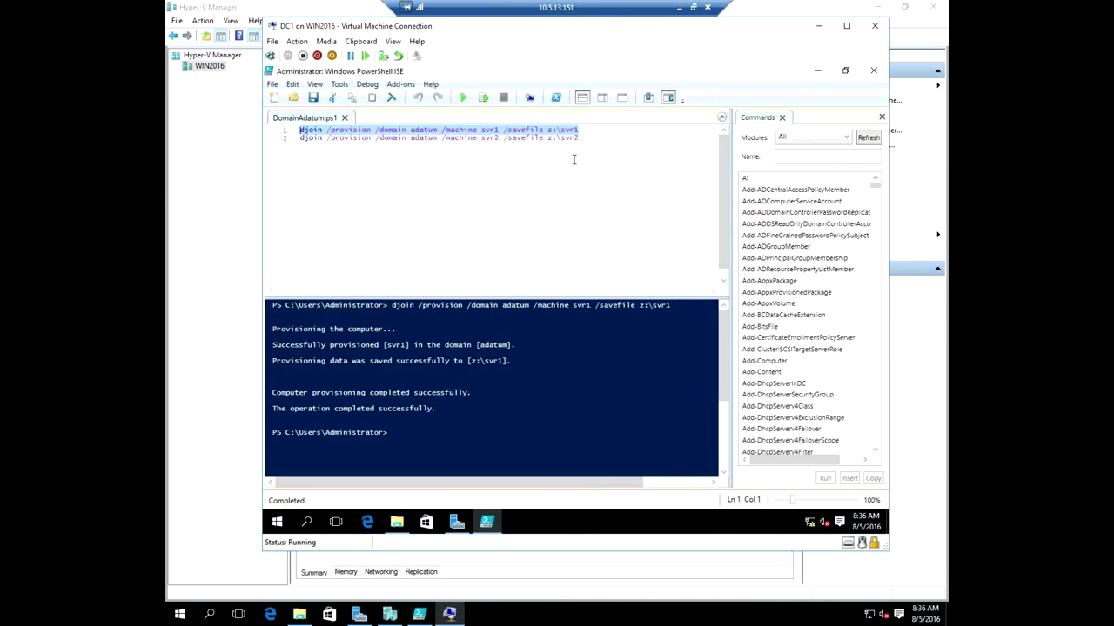
left_click(574, 138)
key("shift+Home")
key("F8")
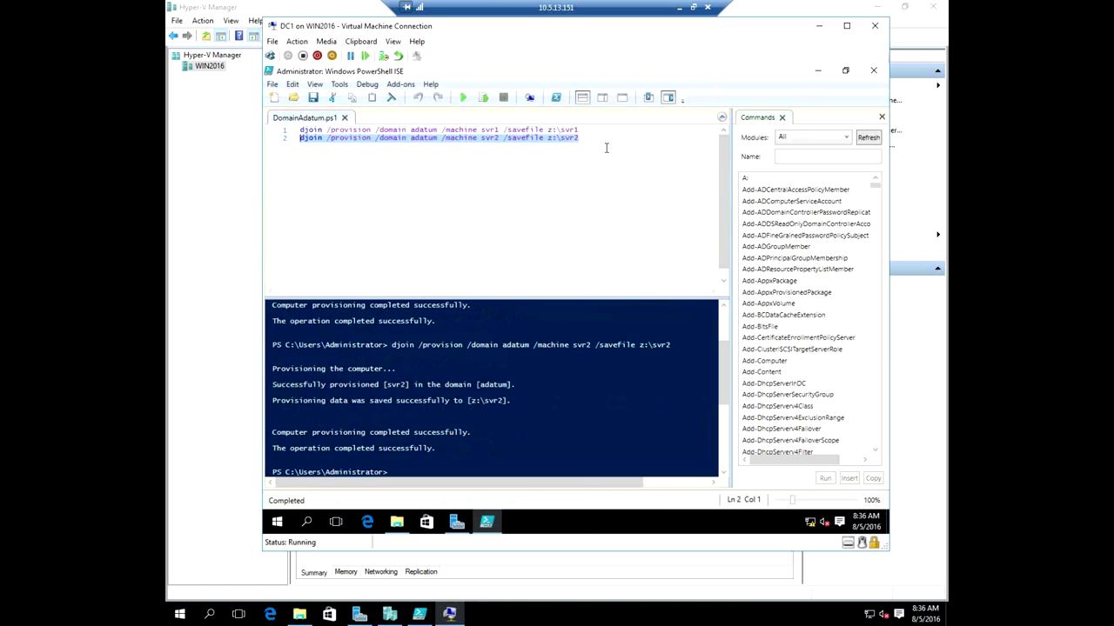
Confirm the new svr2 provisioning file exists in C:\NanoServer.
left_click(299, 614)
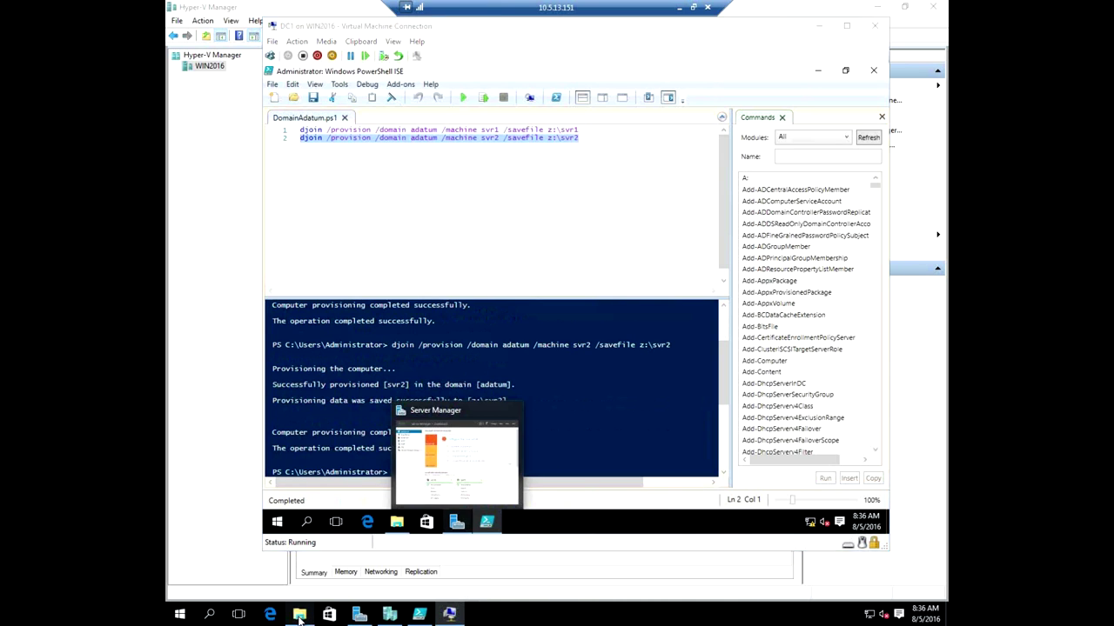
left_click(289, 218)
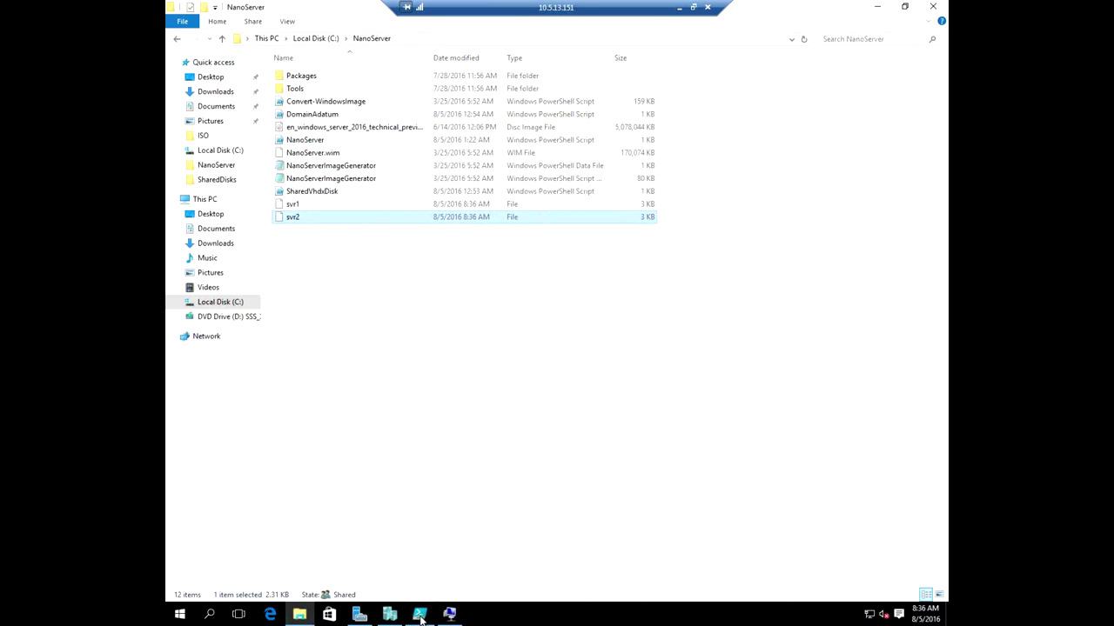
left_click(420, 614)
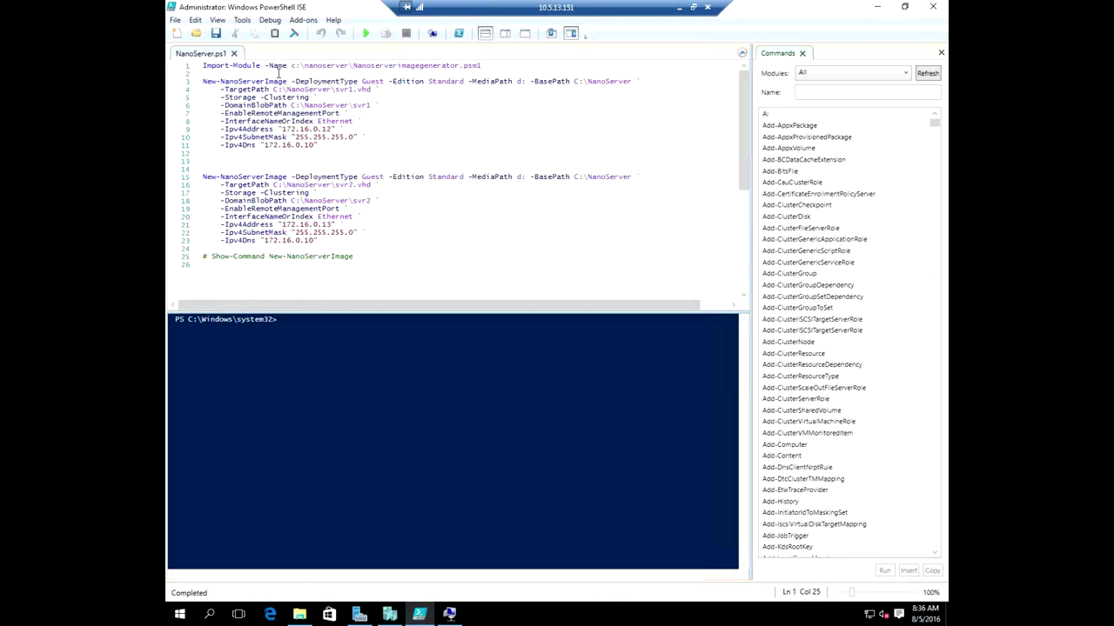
Run line 1 to import Nanoserverimagegenerator.psm1, then highlight its module path.
left_click(296, 66)
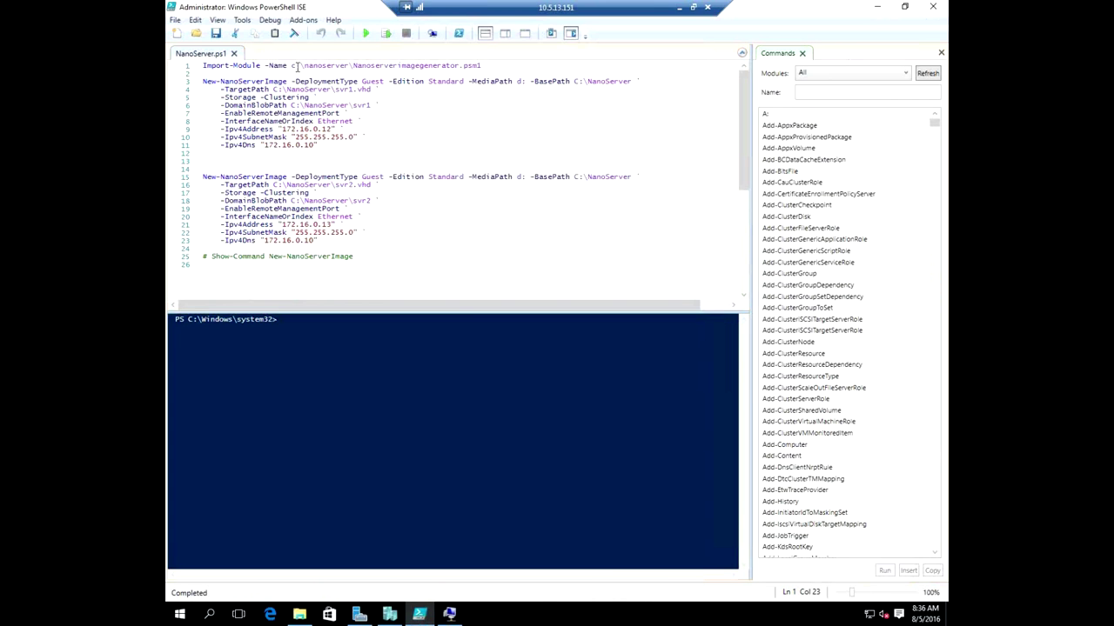
triple_click(297, 67)
key("F8")
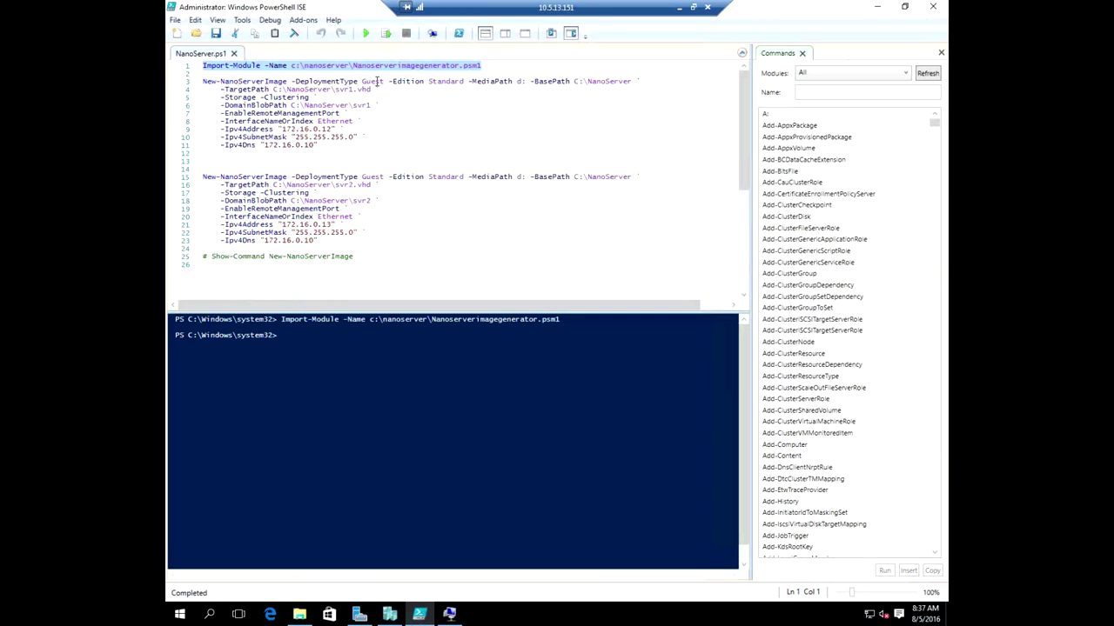
left_click(312, 67)
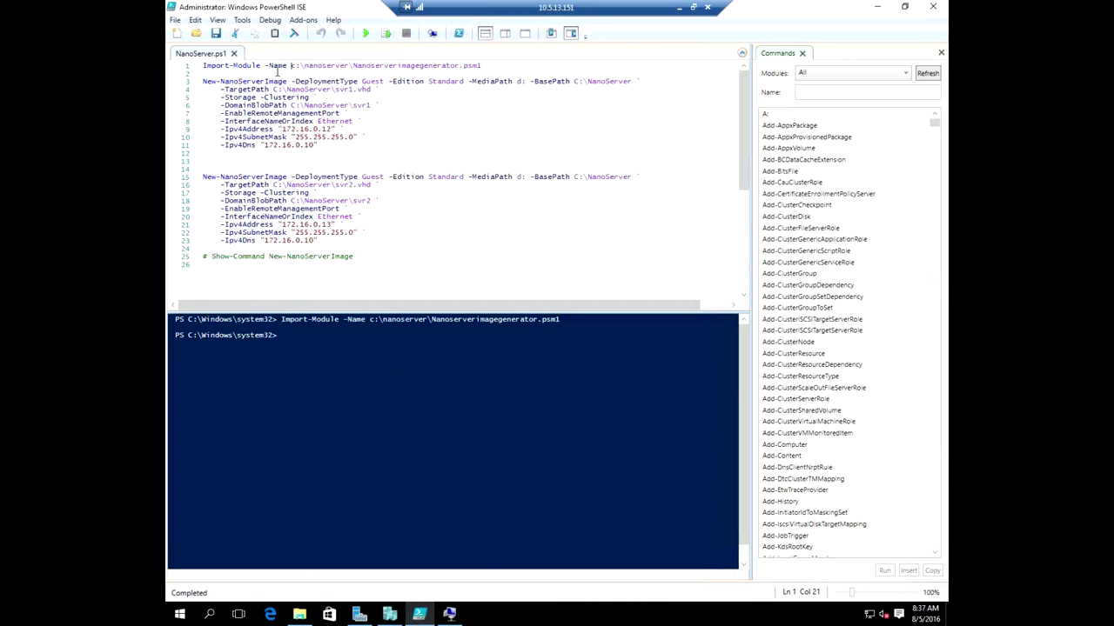
left_click_drag(294, 65, 483, 66)
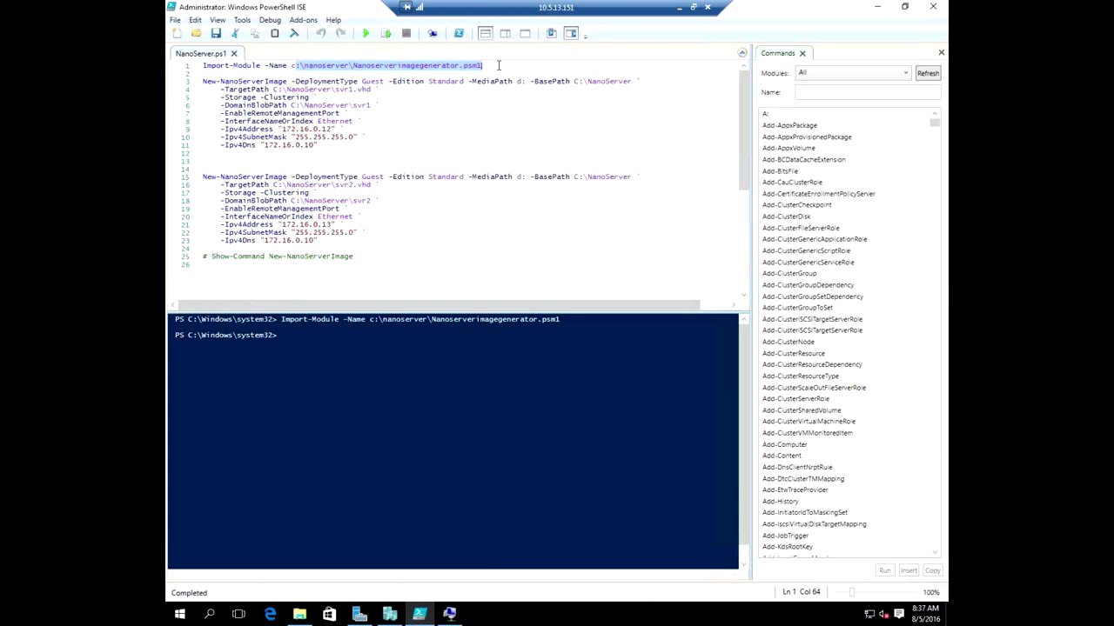
left_click(497, 67)
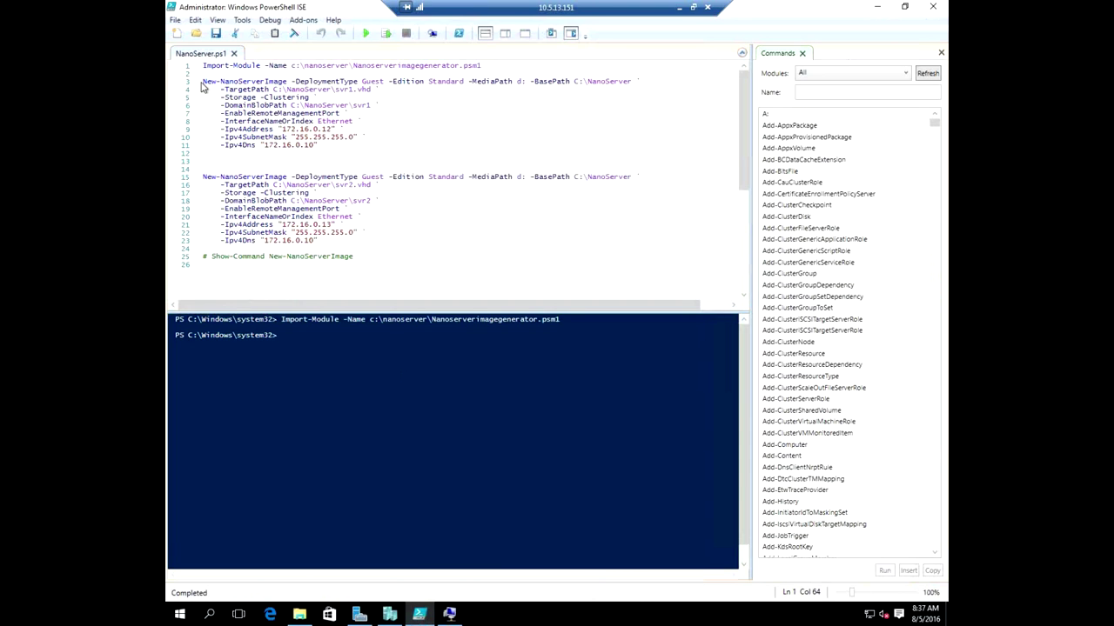
left_click_drag(203, 81, 337, 147)
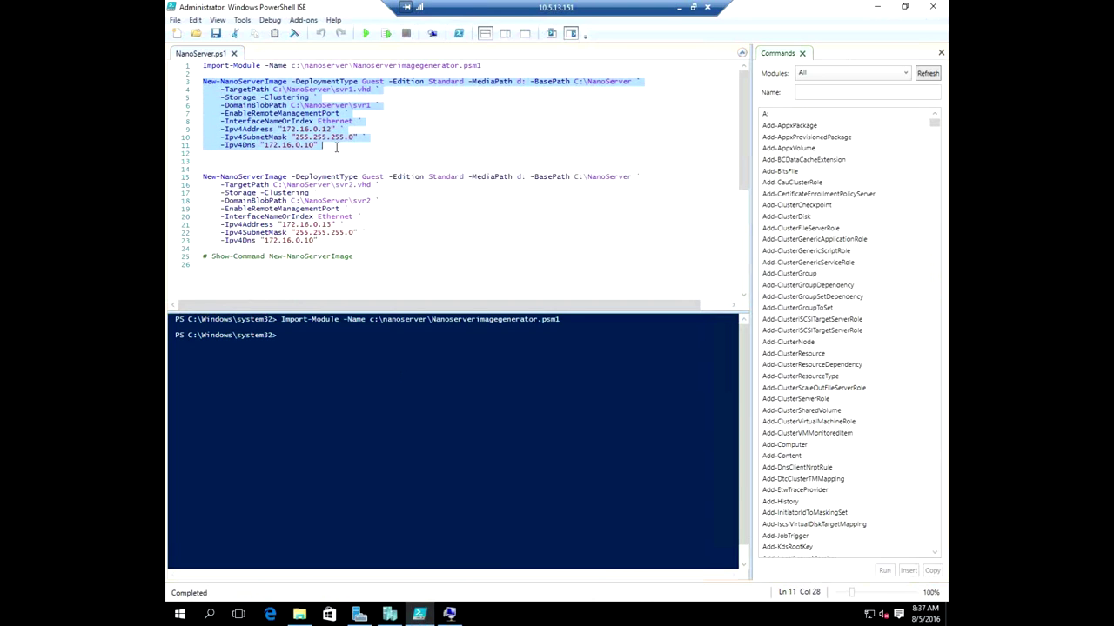
left_click(373, 142)
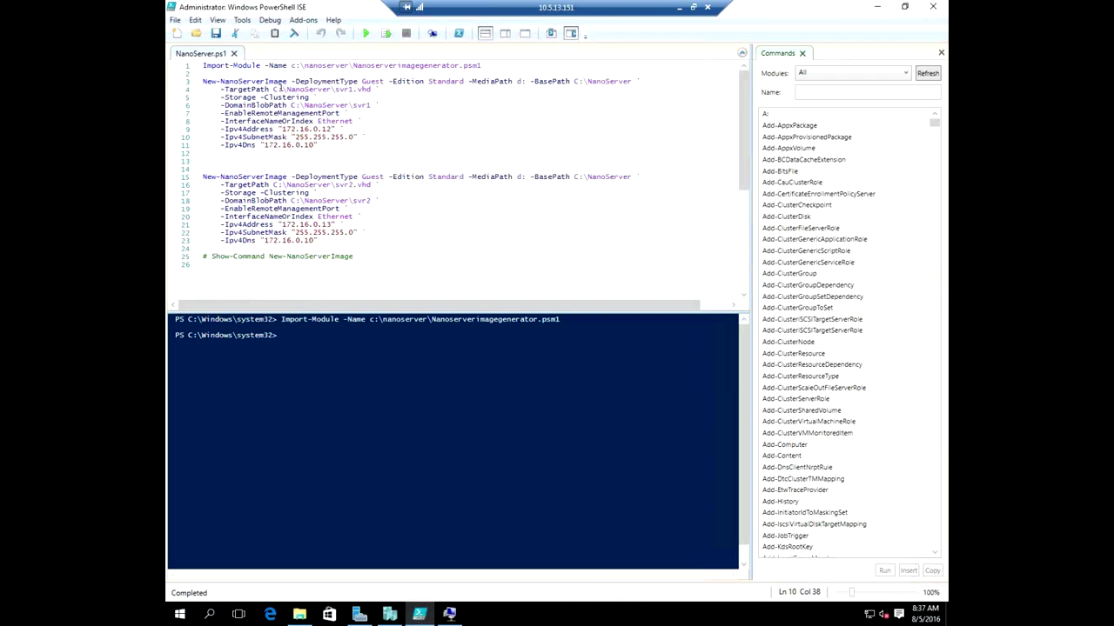
double_click(302, 81)
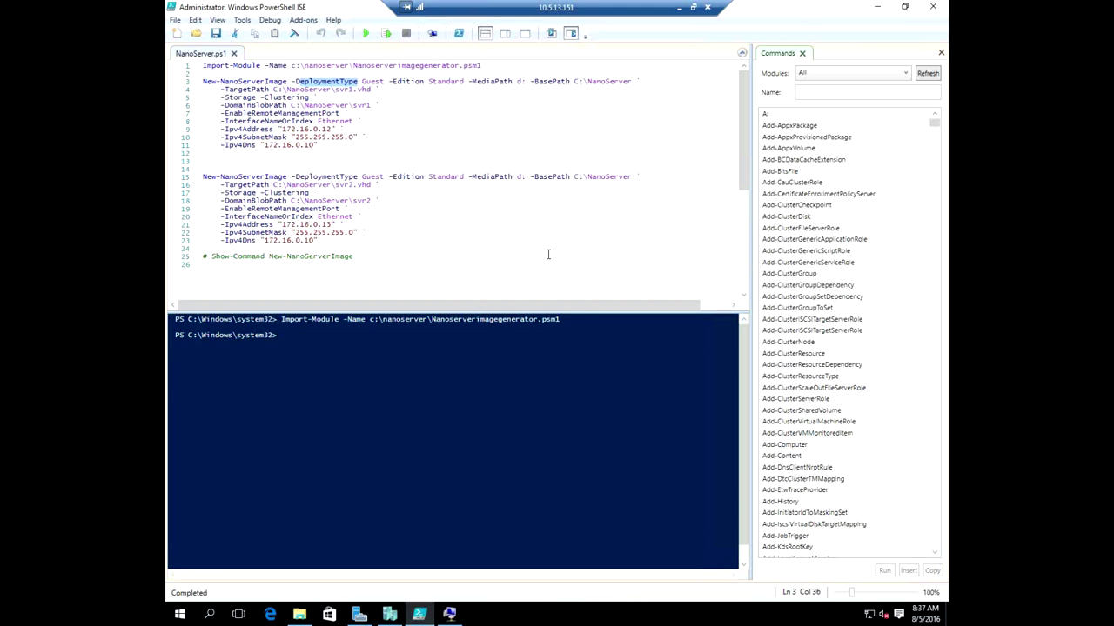
left_click(461, 81)
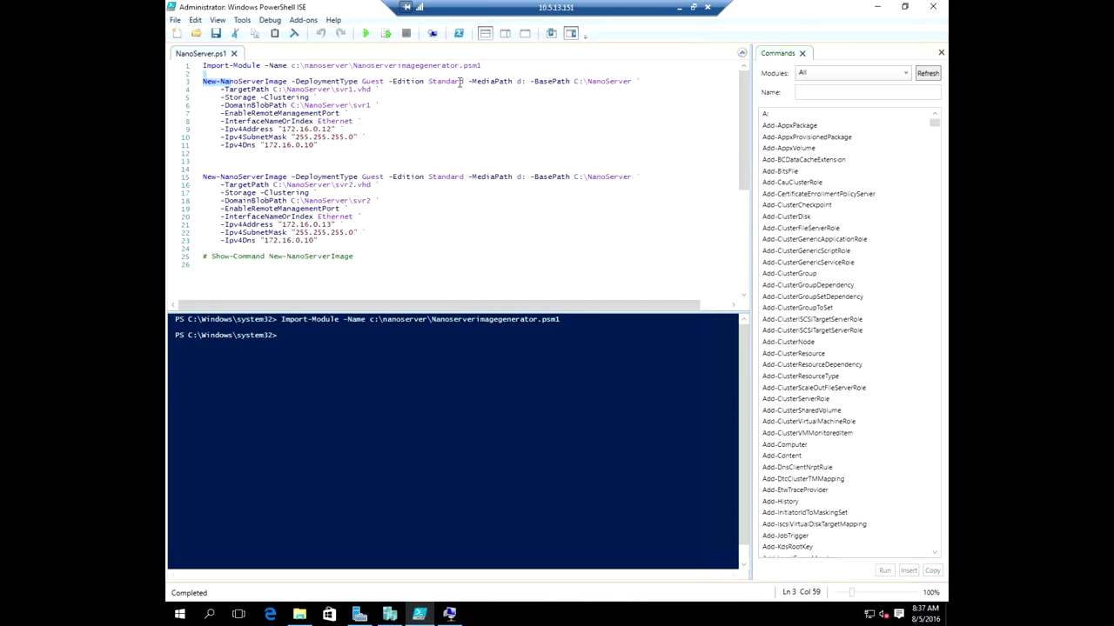
left_click(465, 80)
left_click_drag(475, 81, 517, 81)
left_click(496, 81)
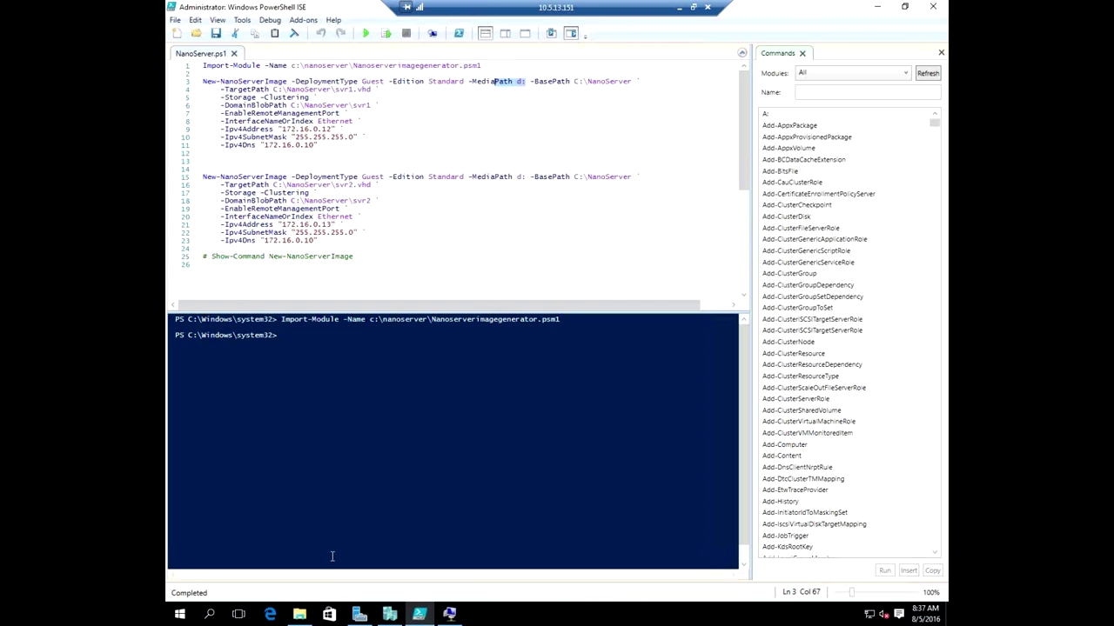
left_click(300, 615)
left_click(255, 319)
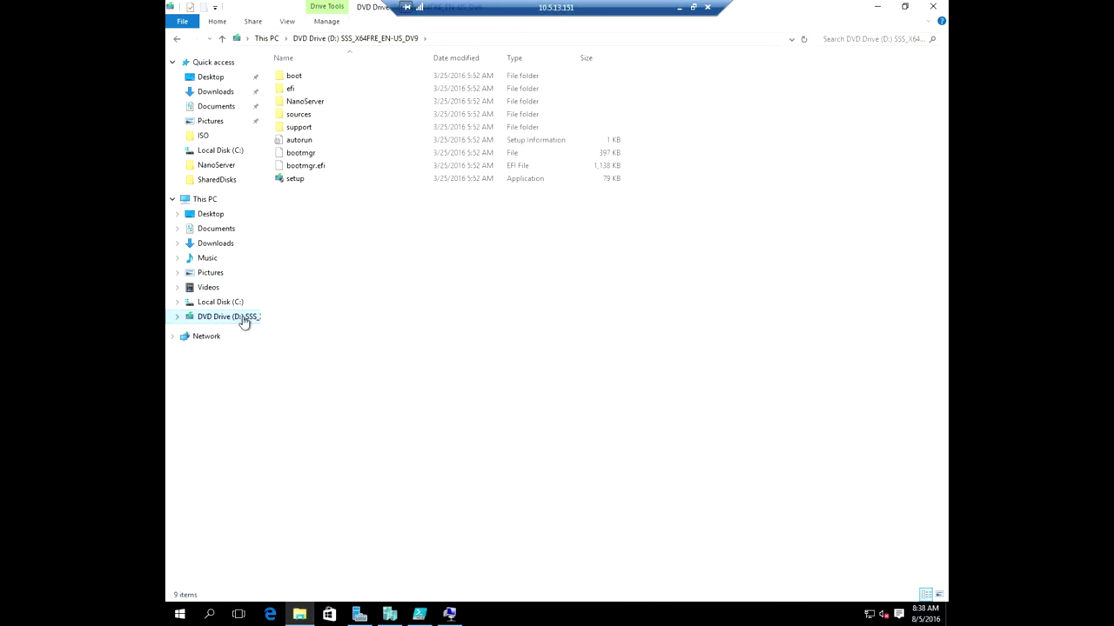
left_click(421, 615)
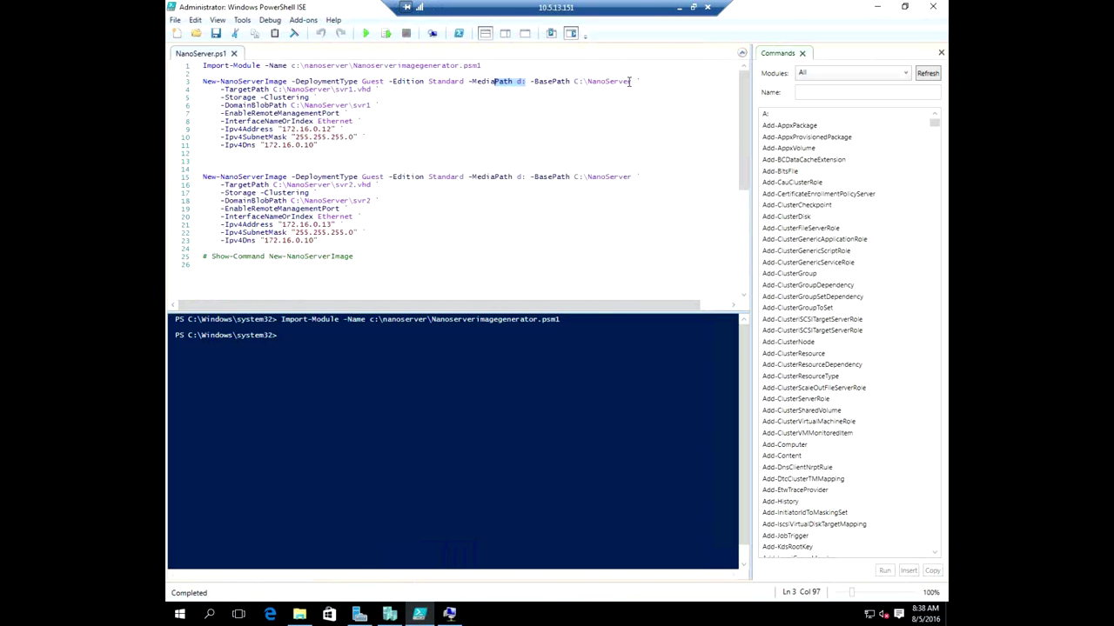
left_click_drag(631, 80, 636, 81)
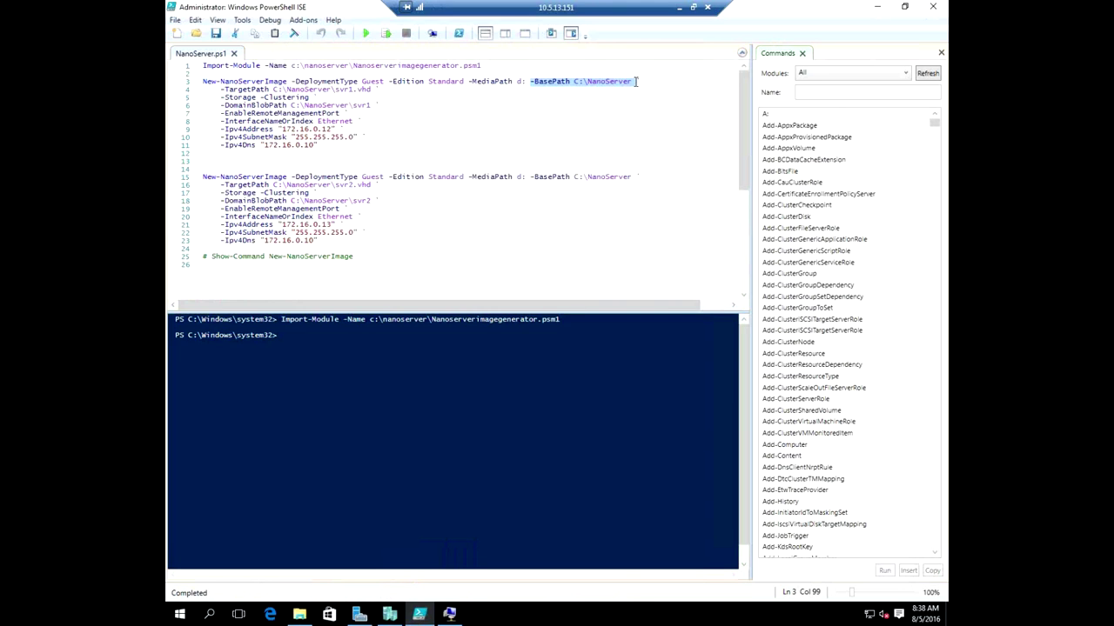
left_click_drag(371, 89, 341, 81)
left_click(372, 89)
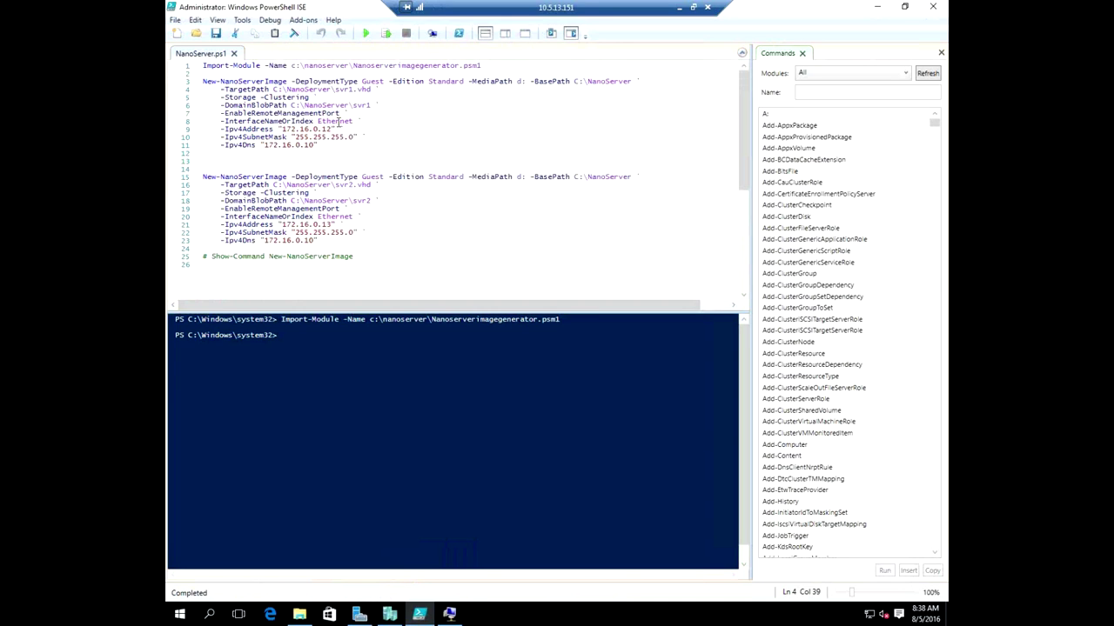
left_click_drag(344, 156, 267, 80)
left_click(291, 104)
left_click_drag(222, 98, 327, 97)
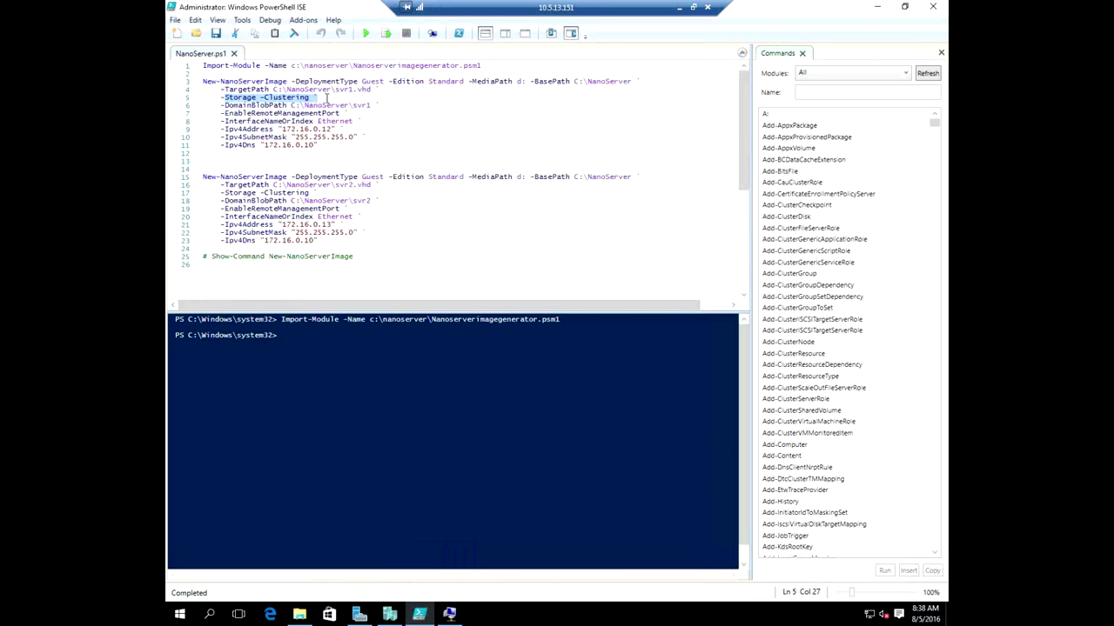
left_click(267, 97)
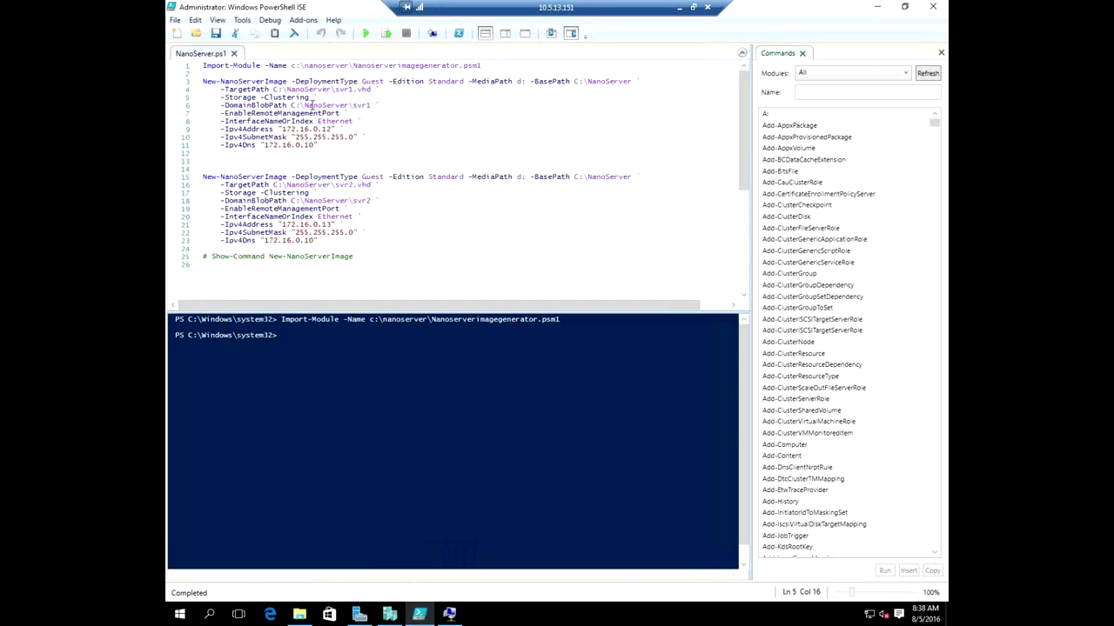
left_click(213, 256)
left_click(359, 256, "shift")
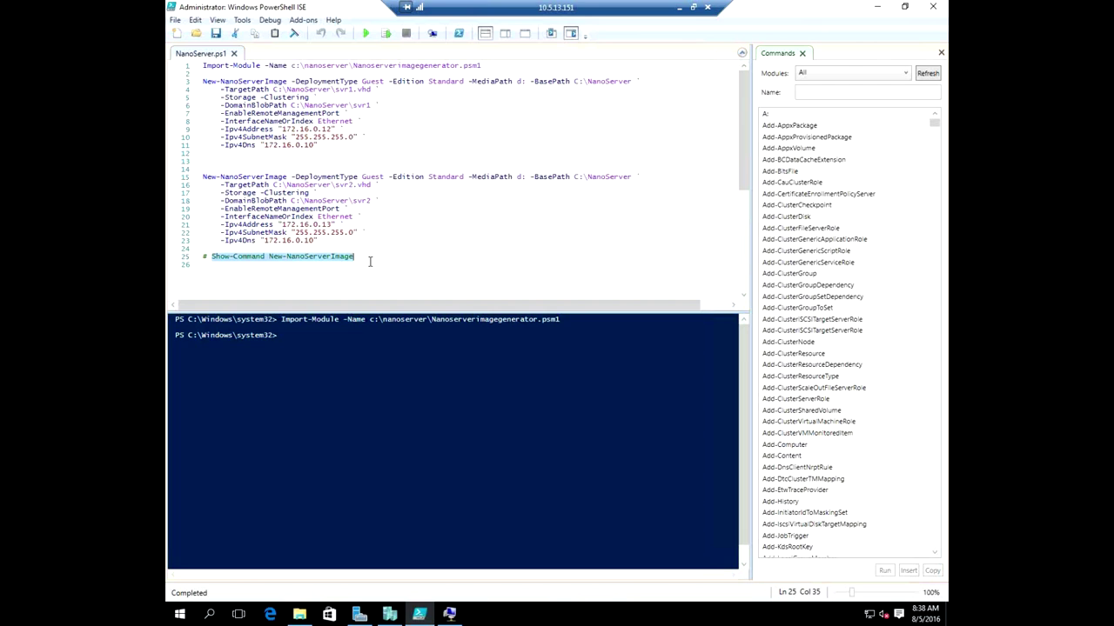
Open Show-Command for New-NanoServerImage and browse the DeploymentType choices.
left_click(387, 33)
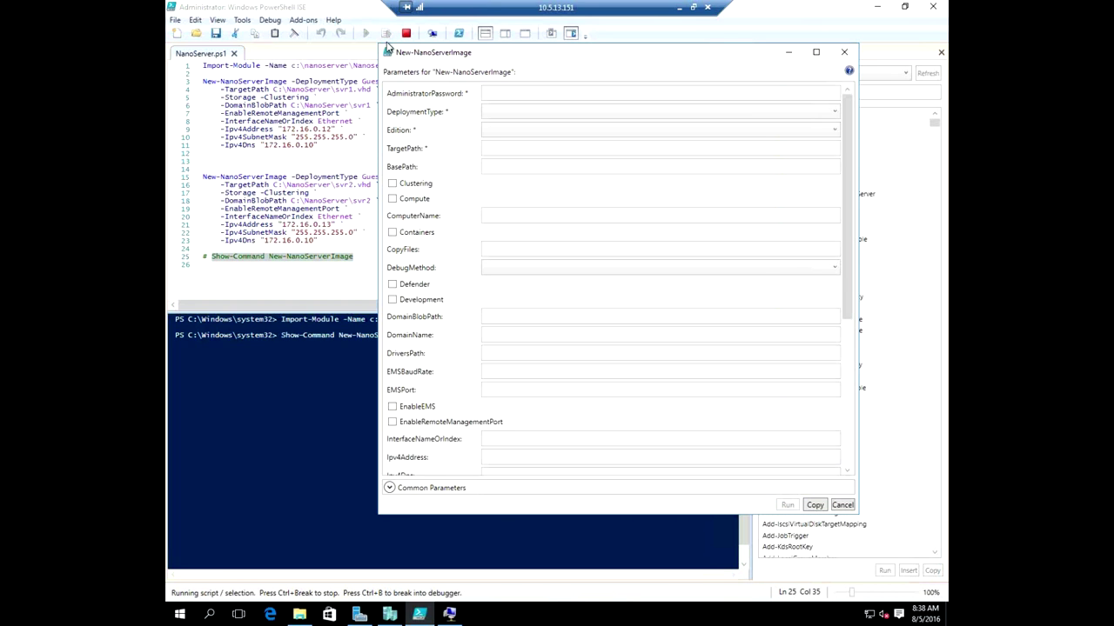
left_click(522, 131)
left_click(511, 117)
left_click(512, 118)
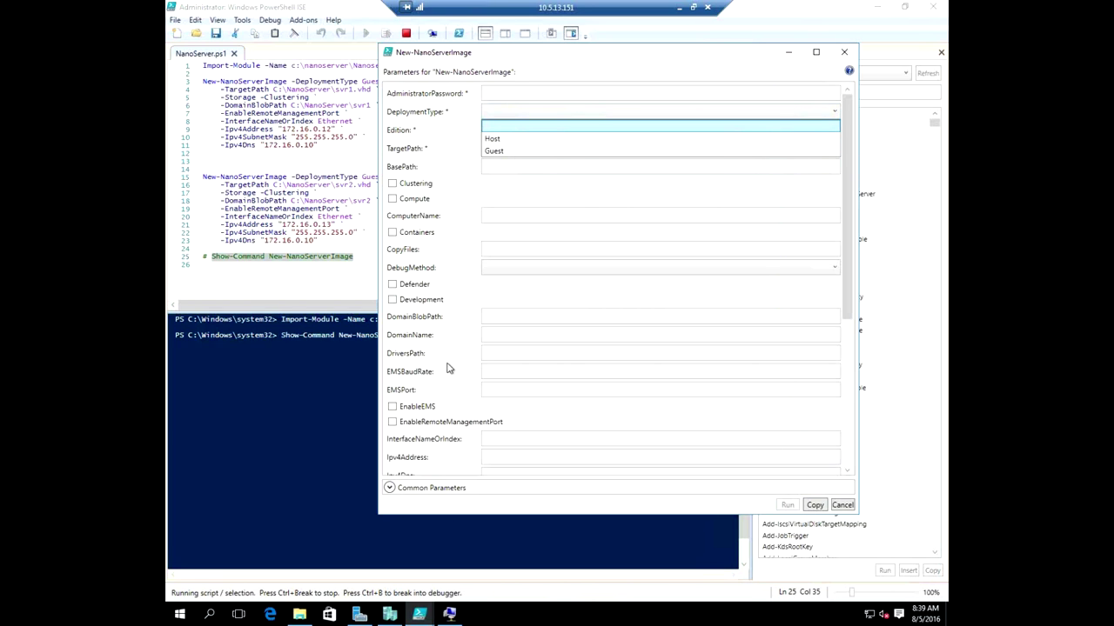
left_click(845, 117)
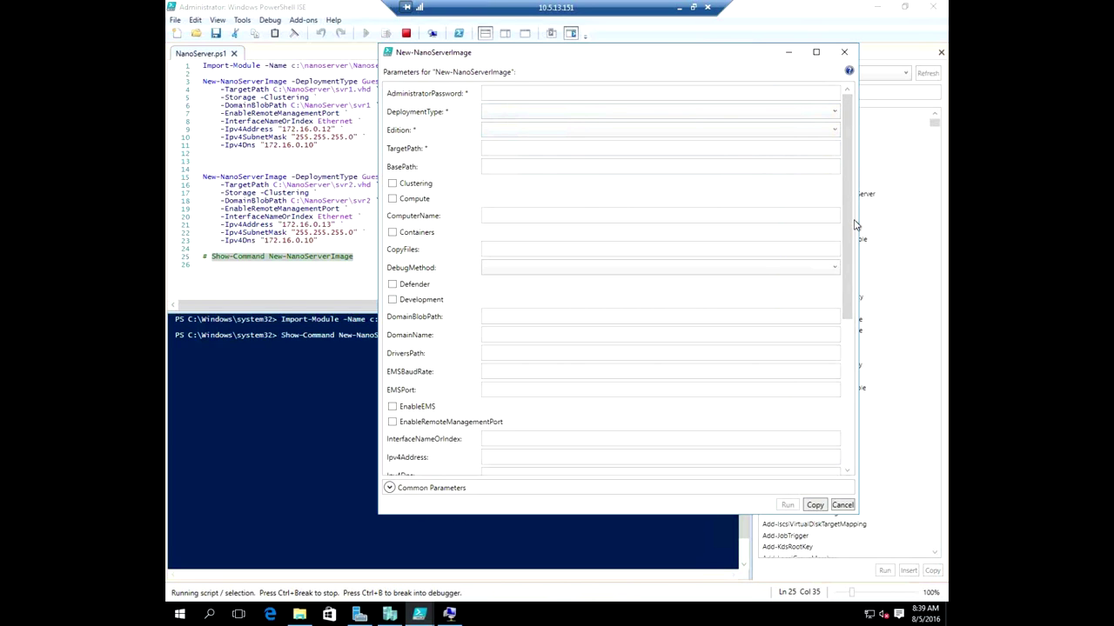
left_click(570, 116)
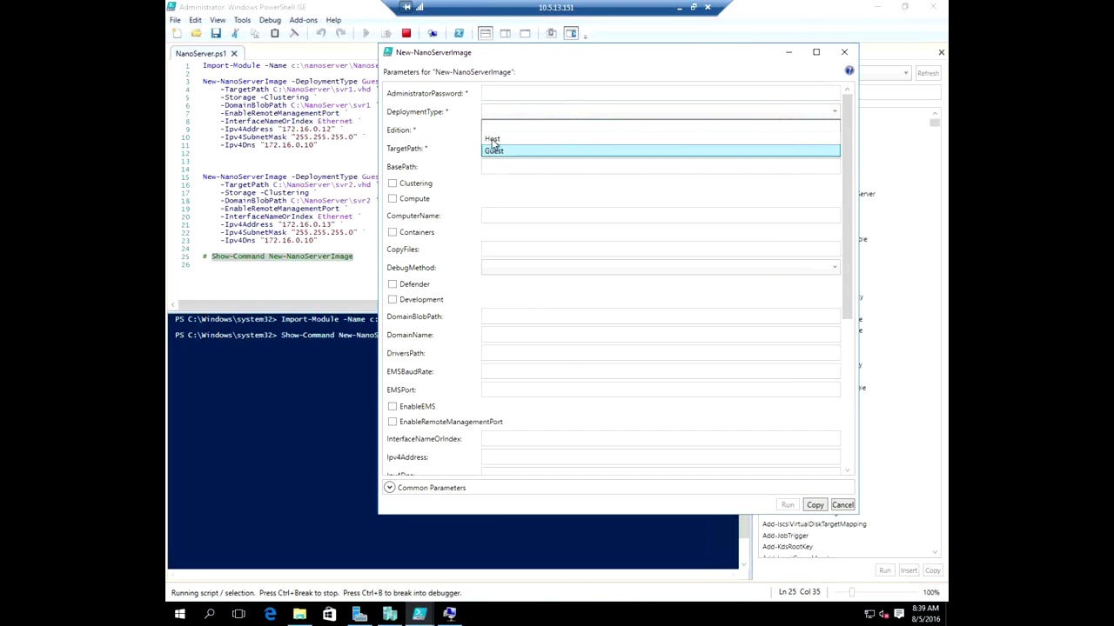
left_click(465, 165)
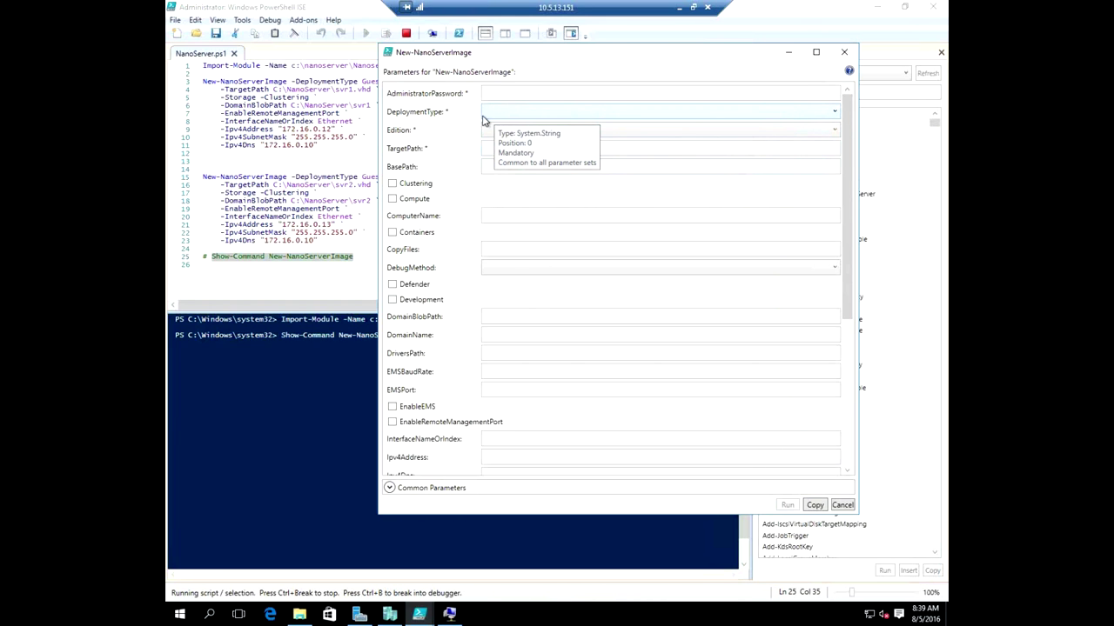
Browse the Edition choices without picking one, then cancel the parameter form.
left_click(489, 130)
left_click(493, 114)
left_click(494, 114)
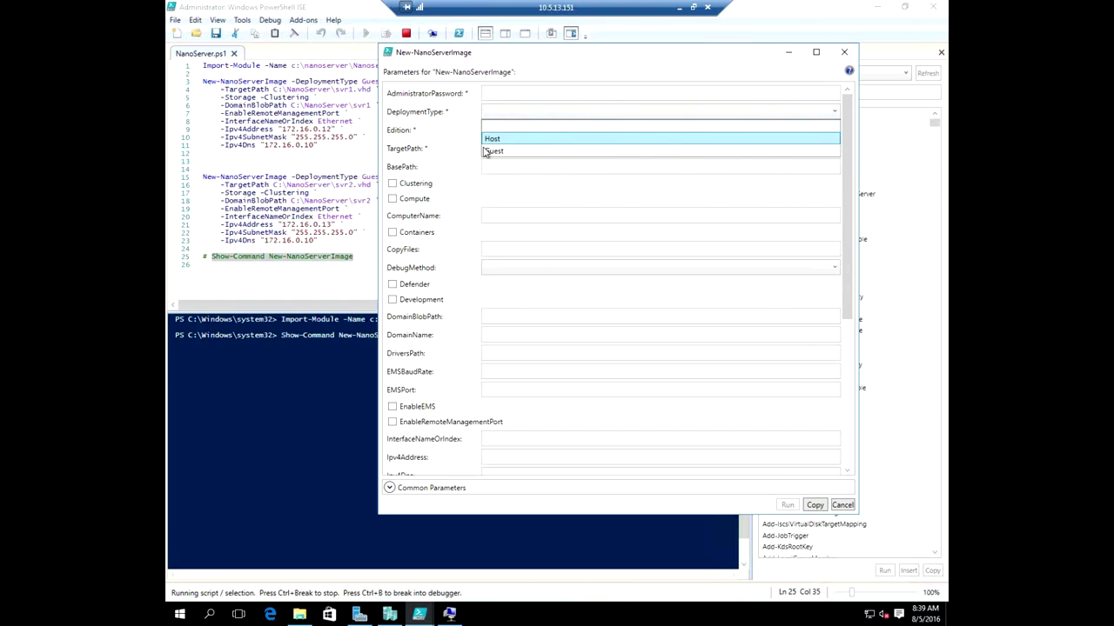
left_click(461, 139)
left_click(501, 132)
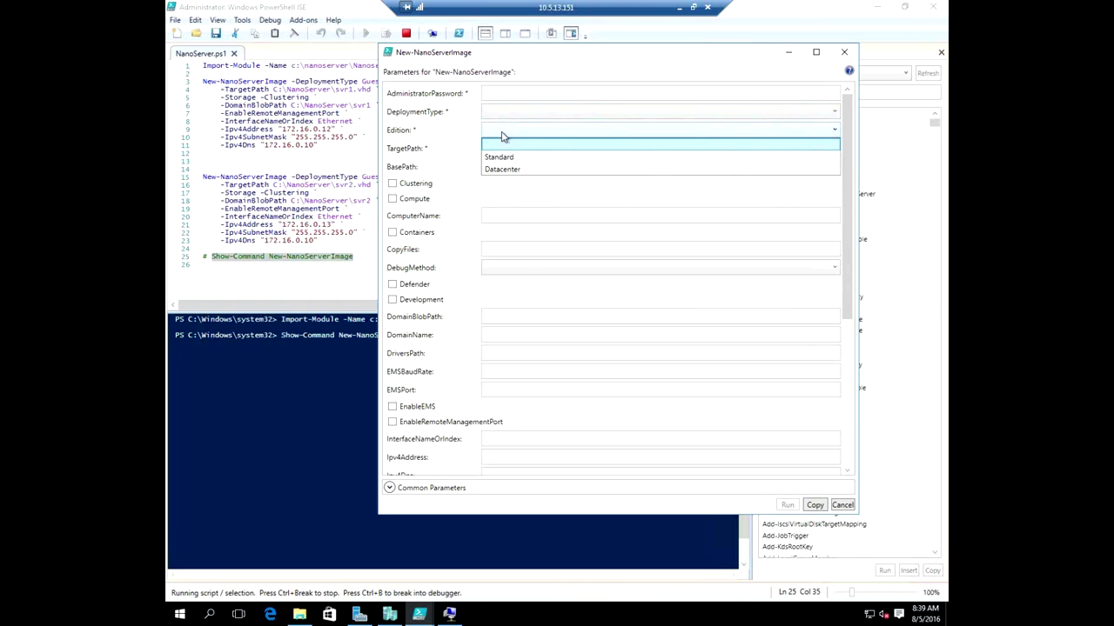
left_click(459, 153)
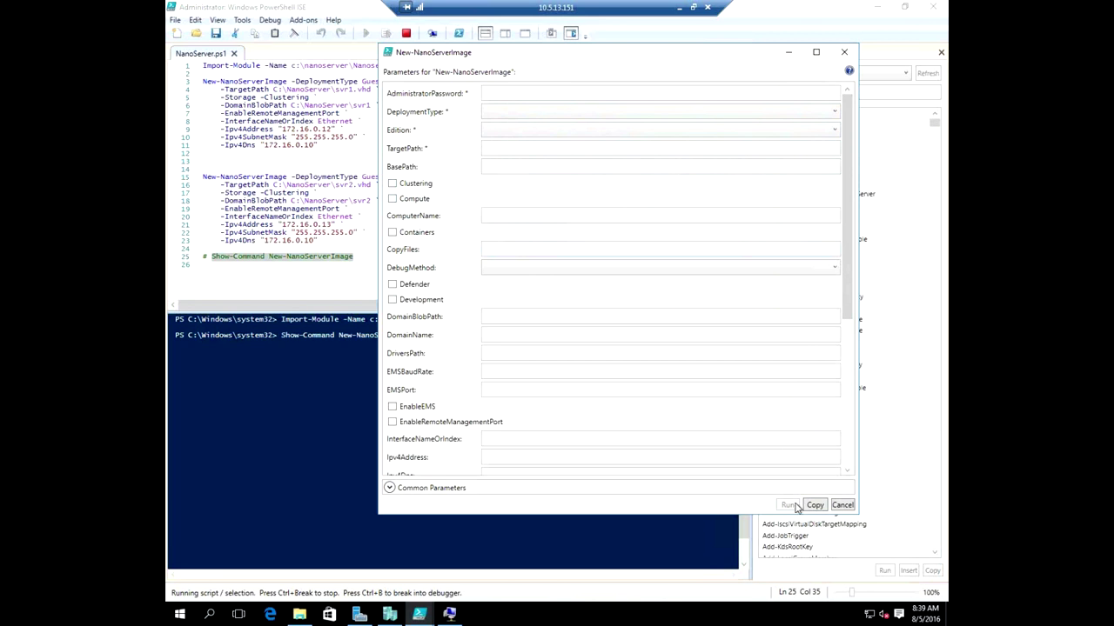
left_click(841, 505)
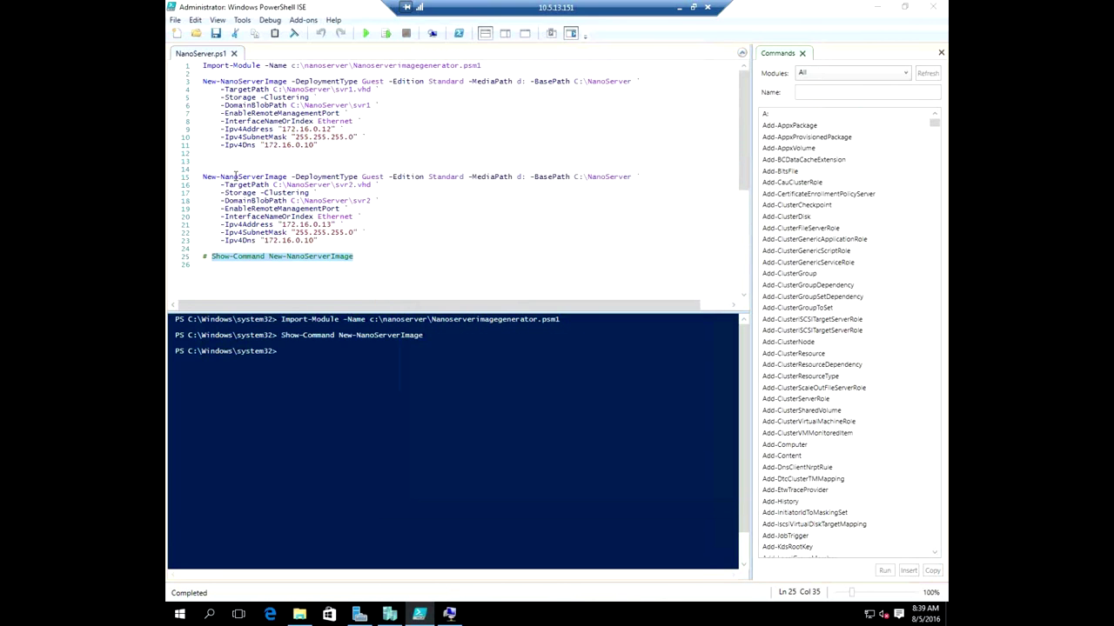
Review the svr1 command's DomainBlobPath and -EnableRemoteManagementPort parameters.
left_click(225, 111)
left_click_drag(226, 105, 308, 105)
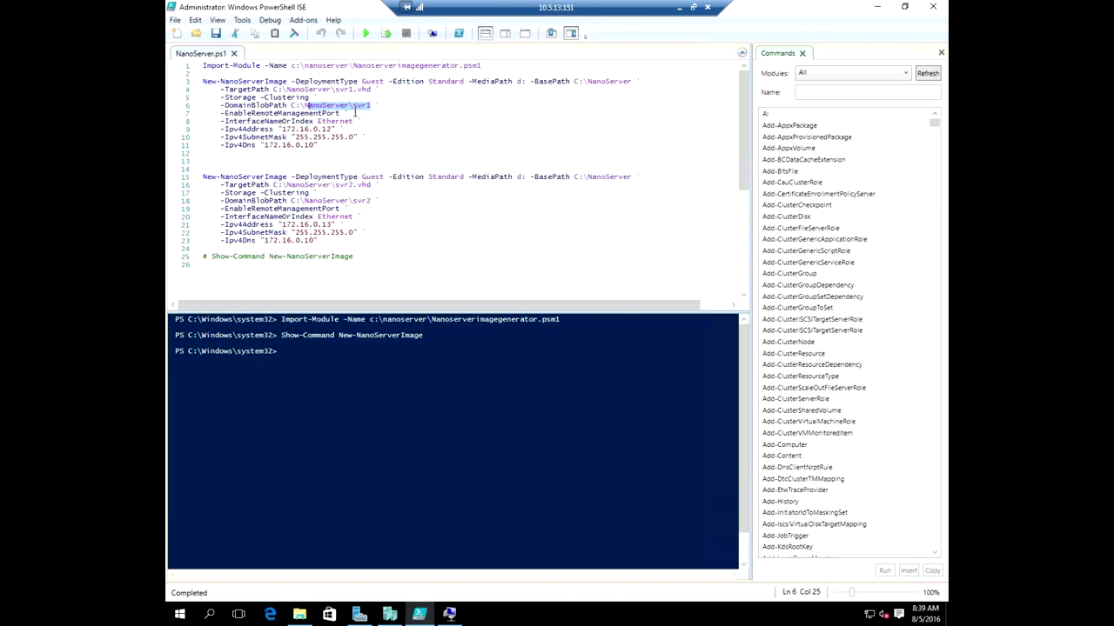
left_click(374, 106)
left_click_drag(318, 144, 248, 89)
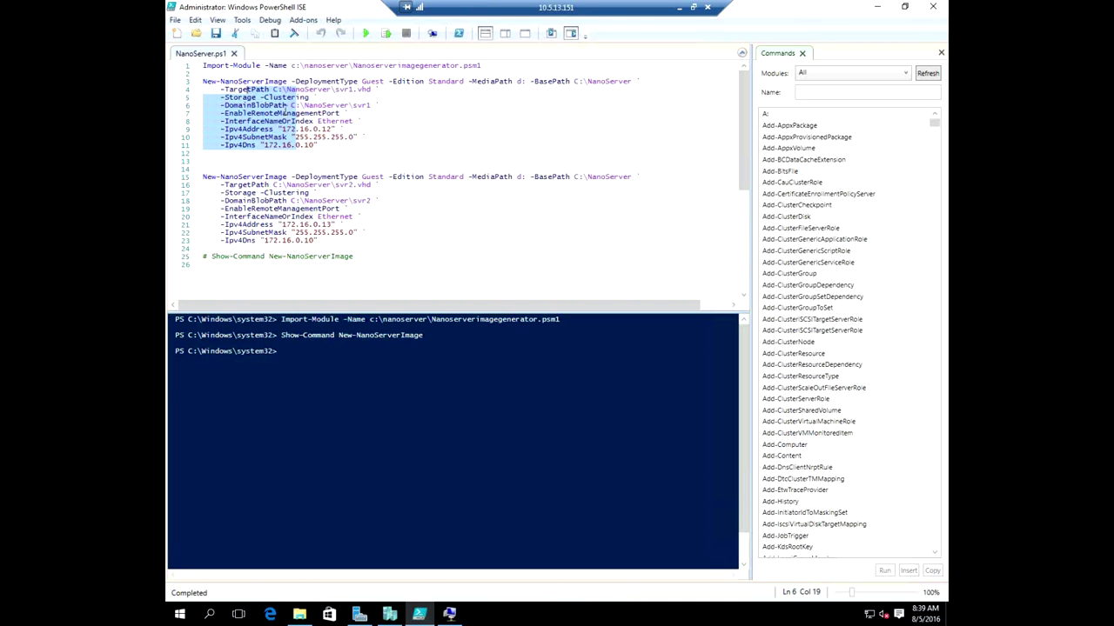
left_click(286, 106)
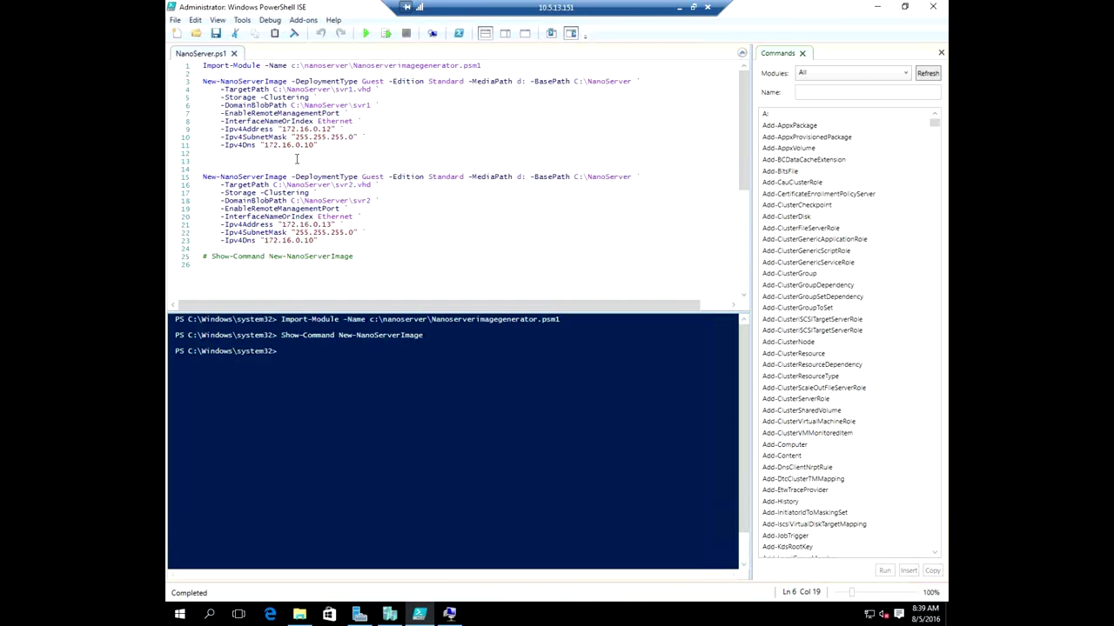
left_click(287, 113)
left_click_drag(287, 113, 345, 107)
left_click(345, 106)
left_click(222, 113)
left_click_drag(222, 113, 280, 113)
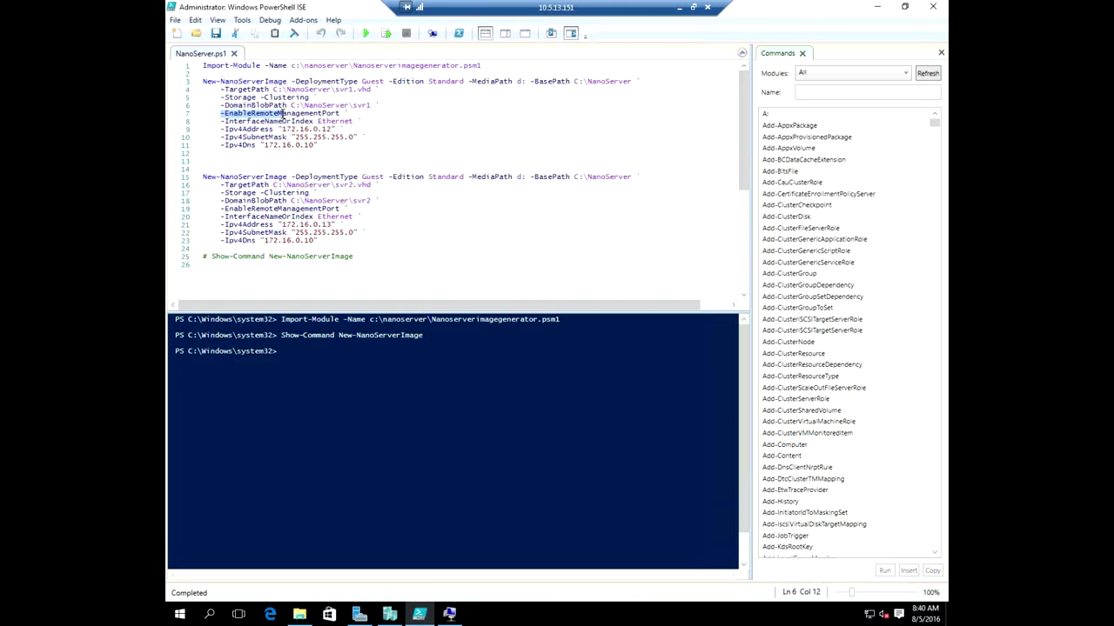
left_click(342, 113)
Review the 172.16.0.12 network lines, then run lines 3–11 as a selection.
left_click_drag(321, 145, 244, 135)
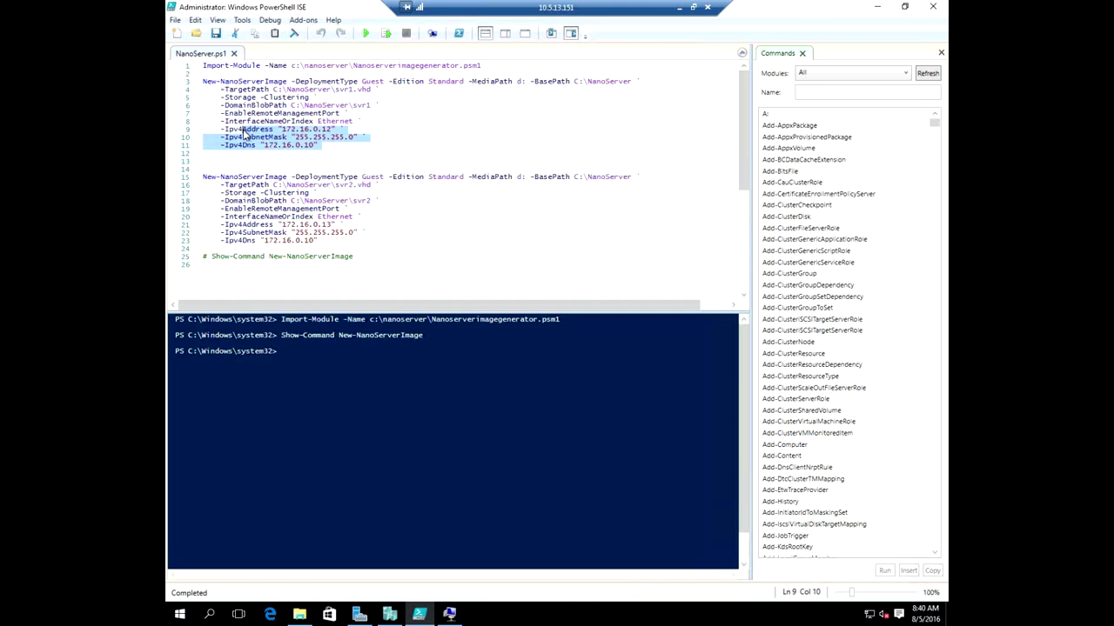
left_click(335, 129)
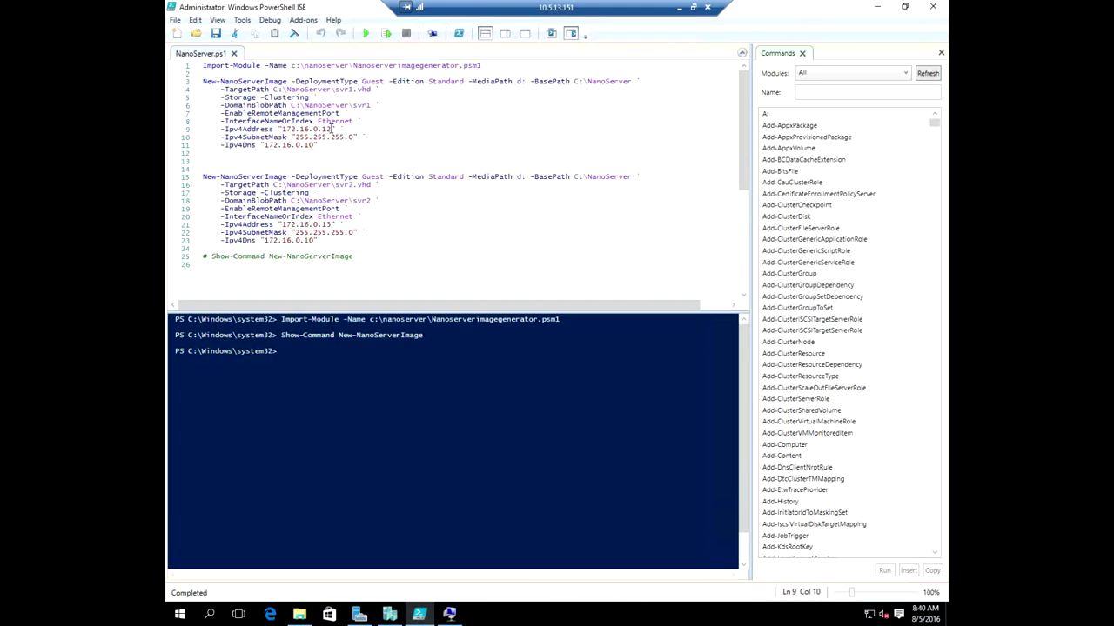
left_click(306, 145)
left_click_drag(320, 145, 202, 81)
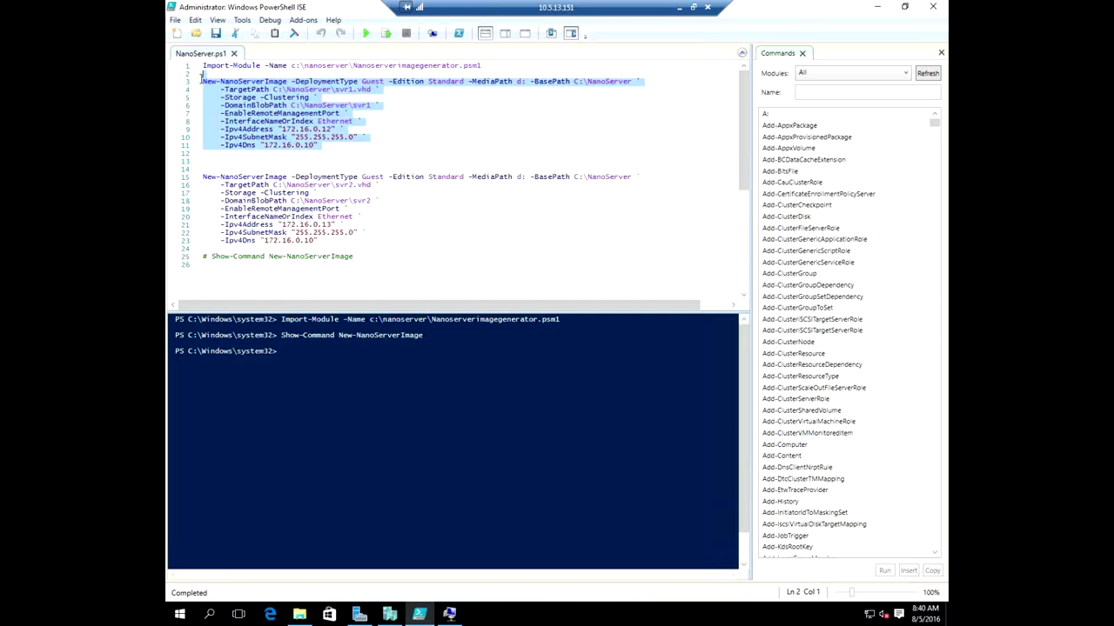
left_click(385, 33)
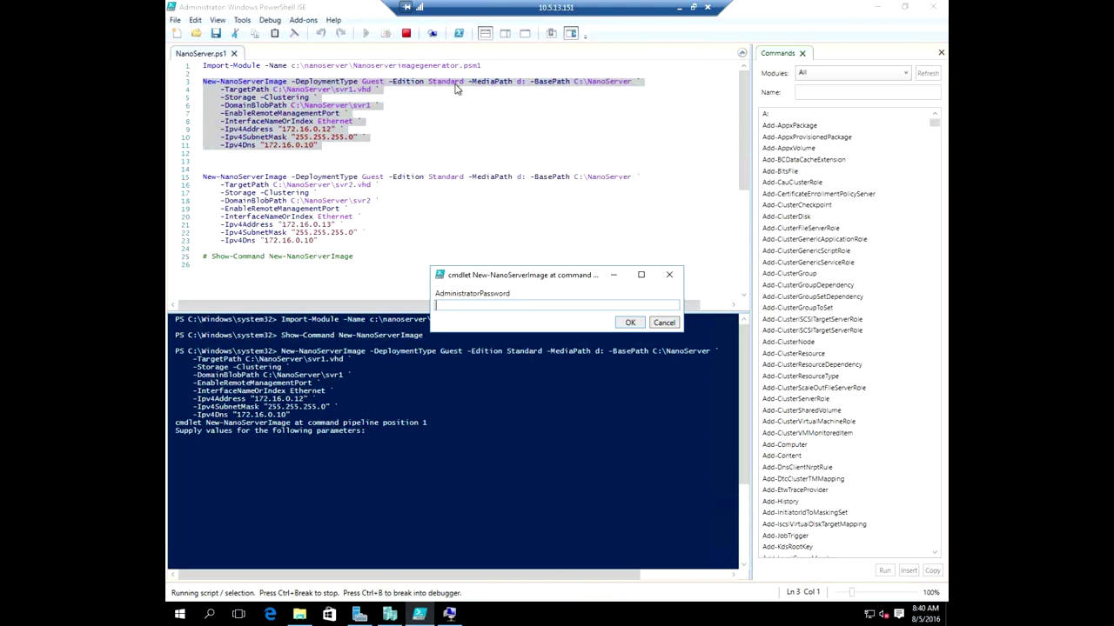
Enter the administrator password to start building the svr1.vhd image.
type("••••••••")
left_click(630, 323)
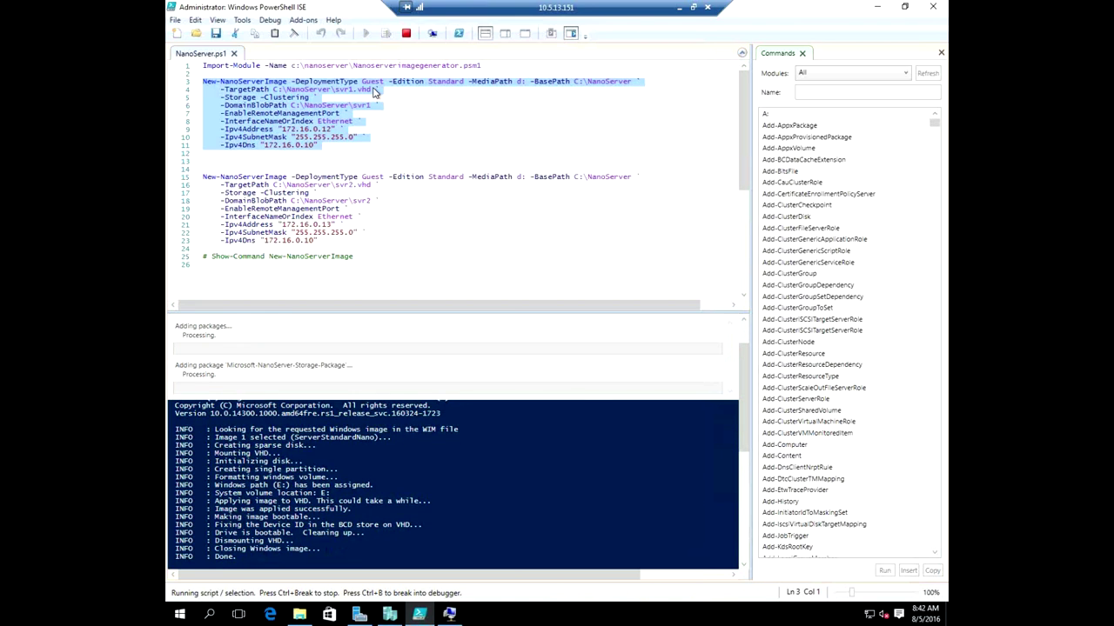
left_click(319, 146)
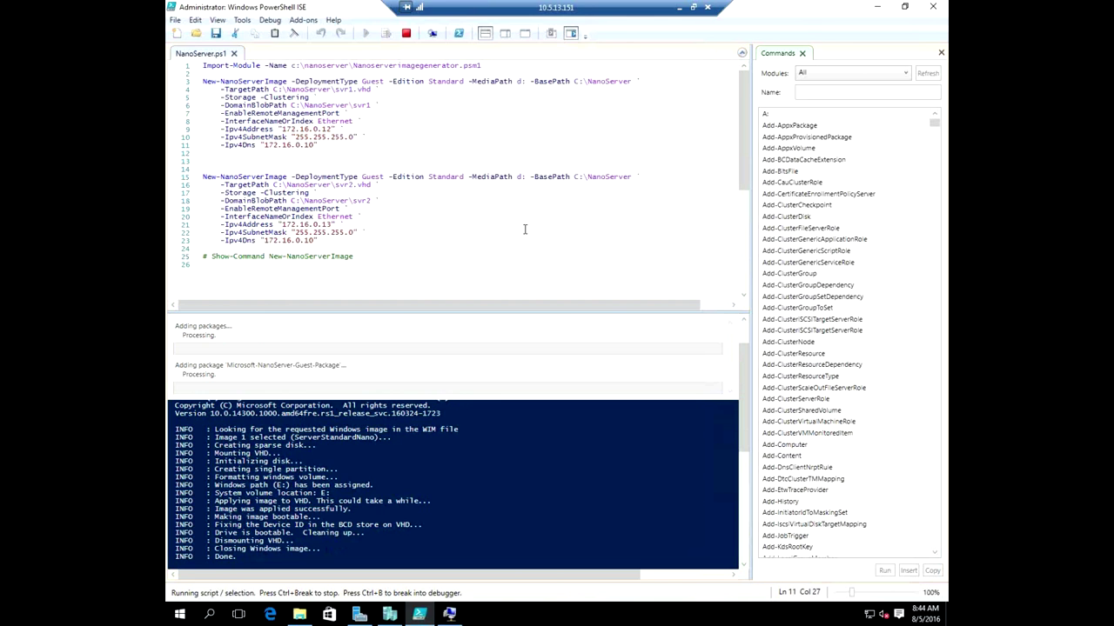
Start a new virtual machine named VM1 stored in C:\NanoServerVM.
left_click(389, 615)
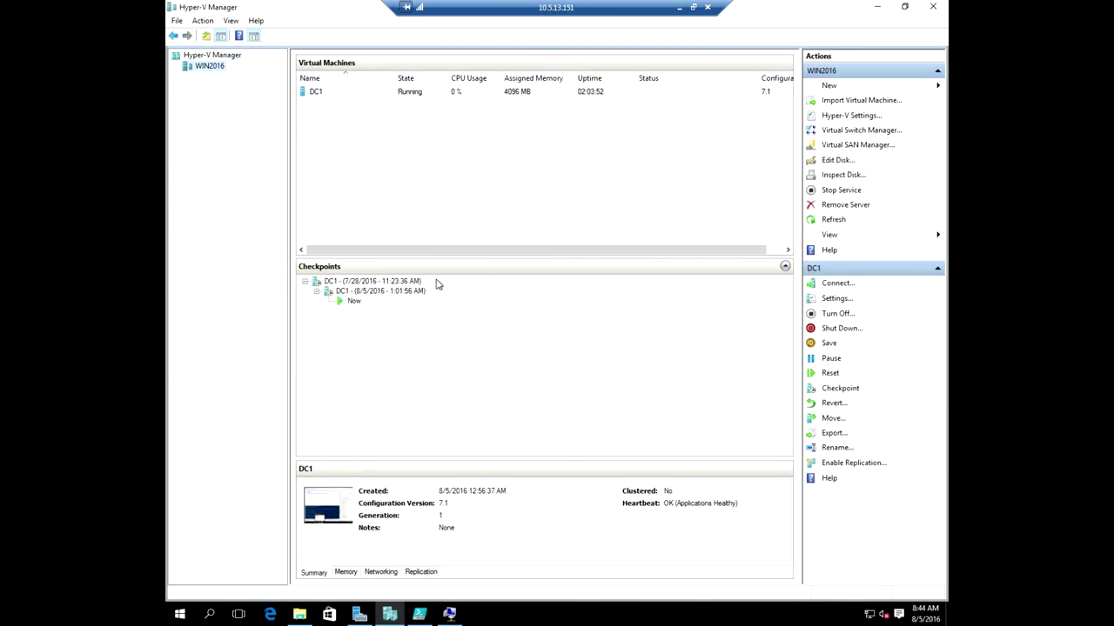
right_click(208, 71)
mouse_move(272, 76)
left_click(405, 75)
left_click(640, 444)
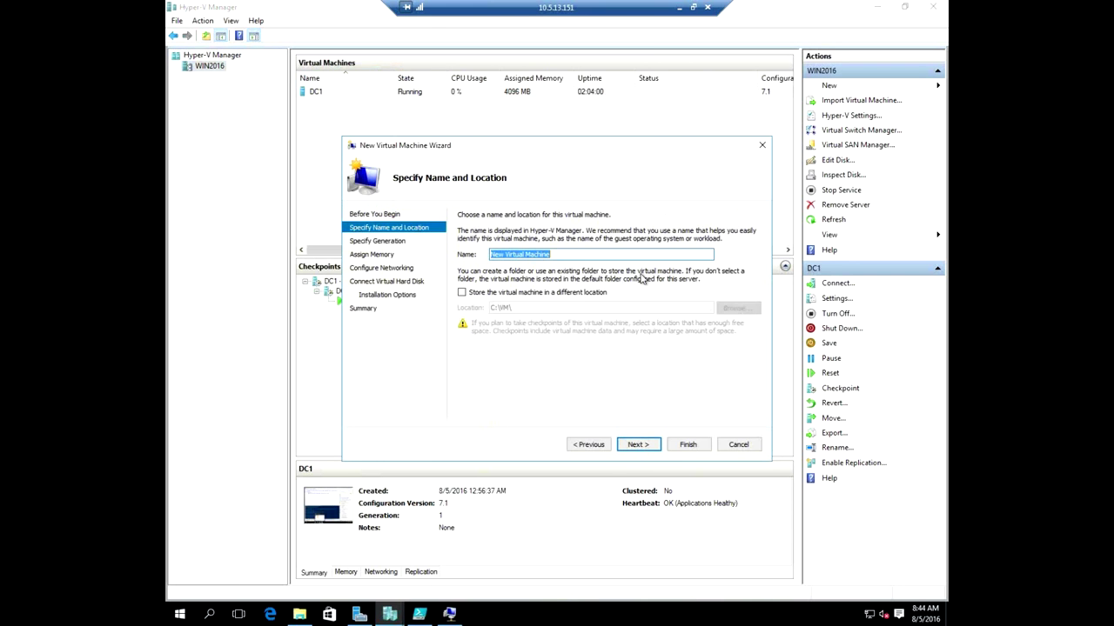
type("VM1")
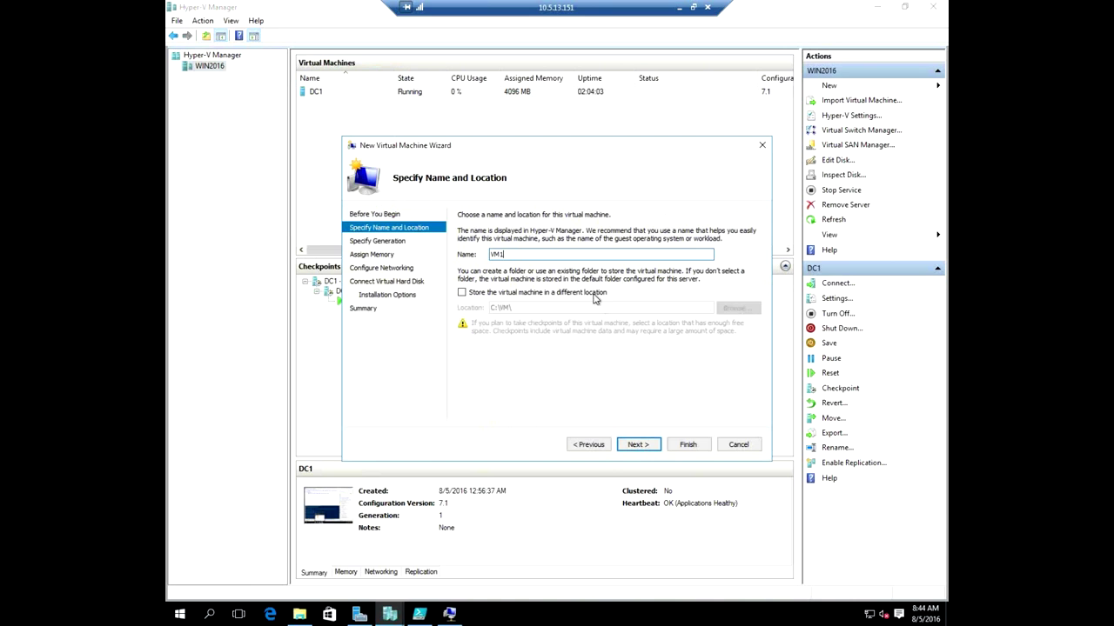
left_click(595, 296)
left_click(736, 308)
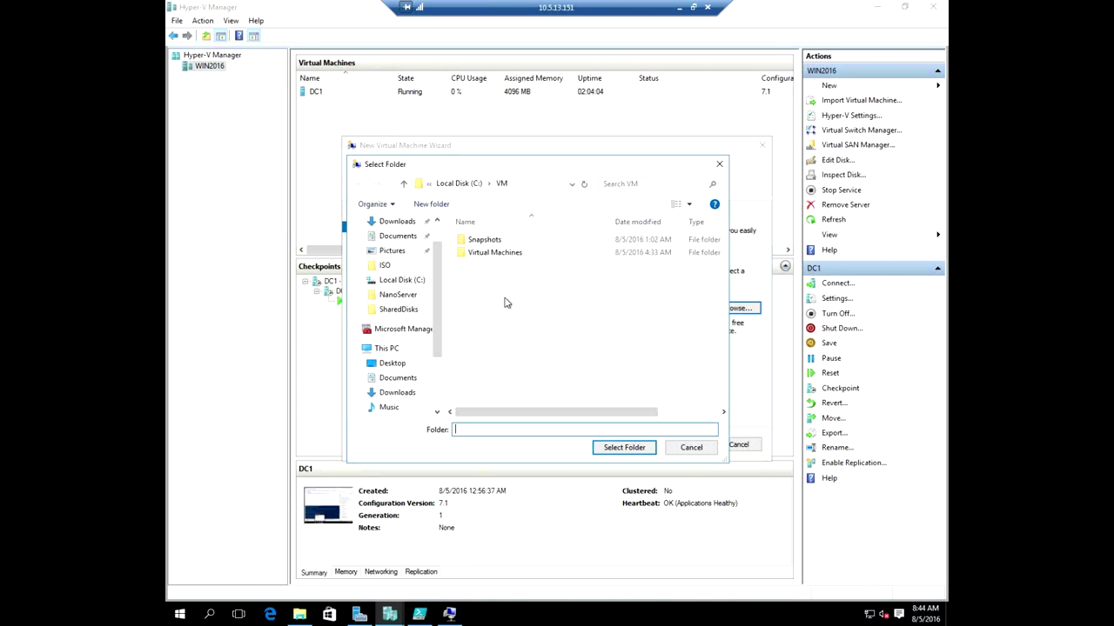
left_click_drag(437, 348, 436, 396)
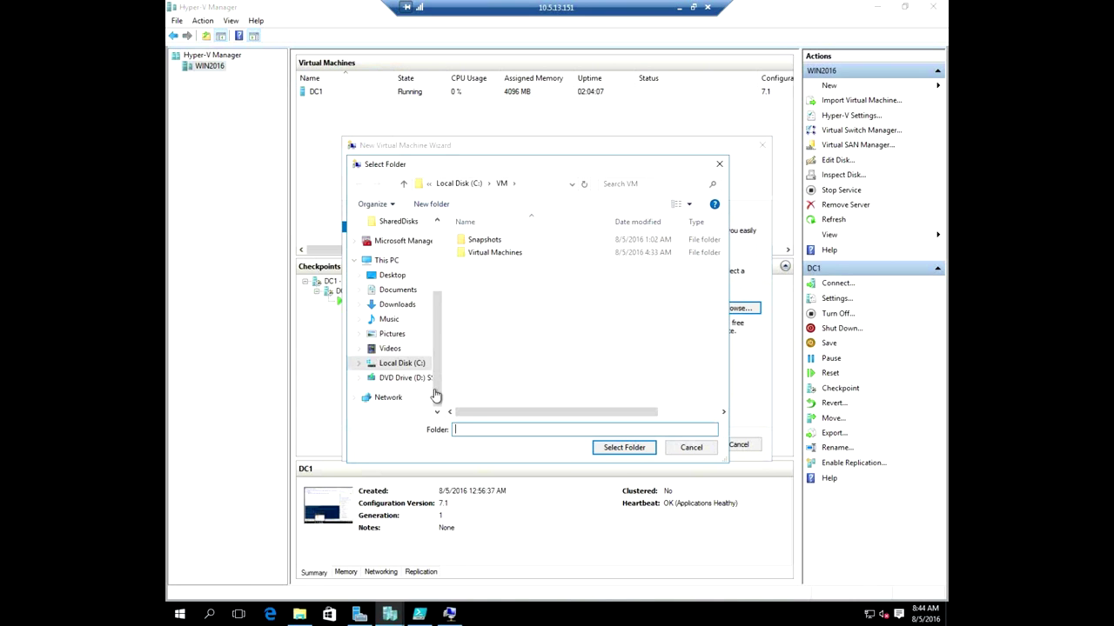
left_click(404, 362)
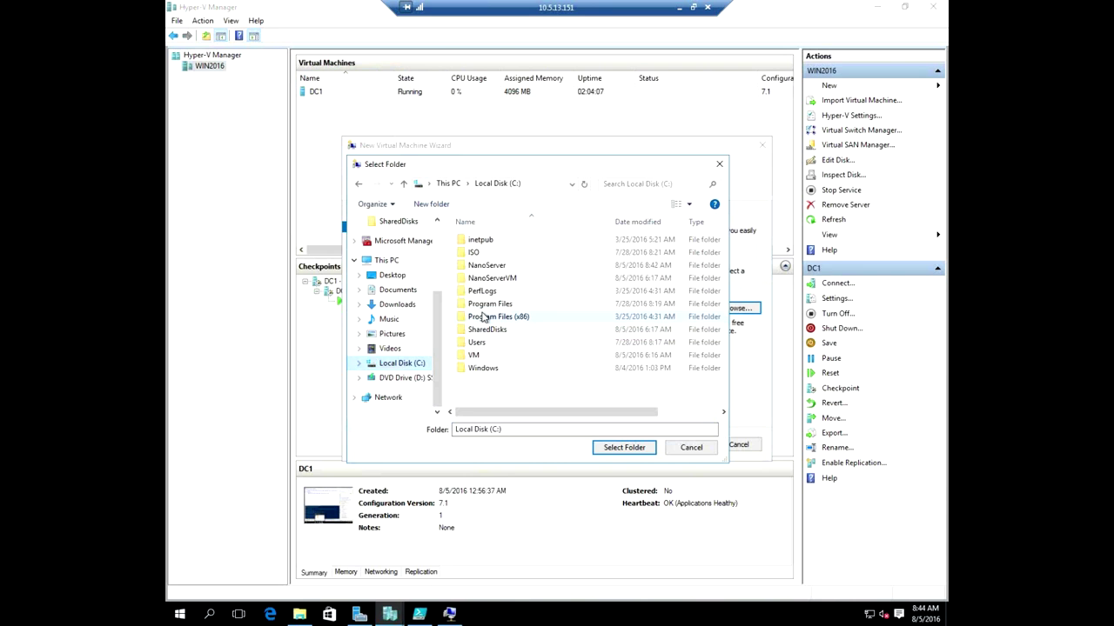
double_click(514, 278)
left_click(611, 447)
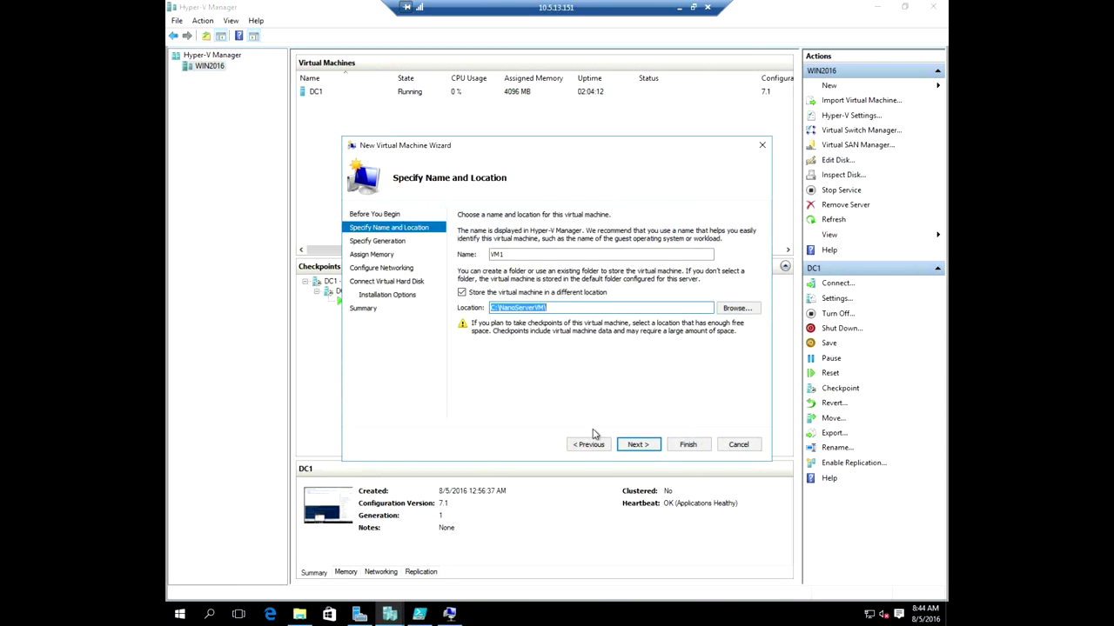
Make VM1 Generation 1 with 4096 MB memory on External Network.
left_click(648, 448)
left_click(649, 448)
left_click(600, 447)
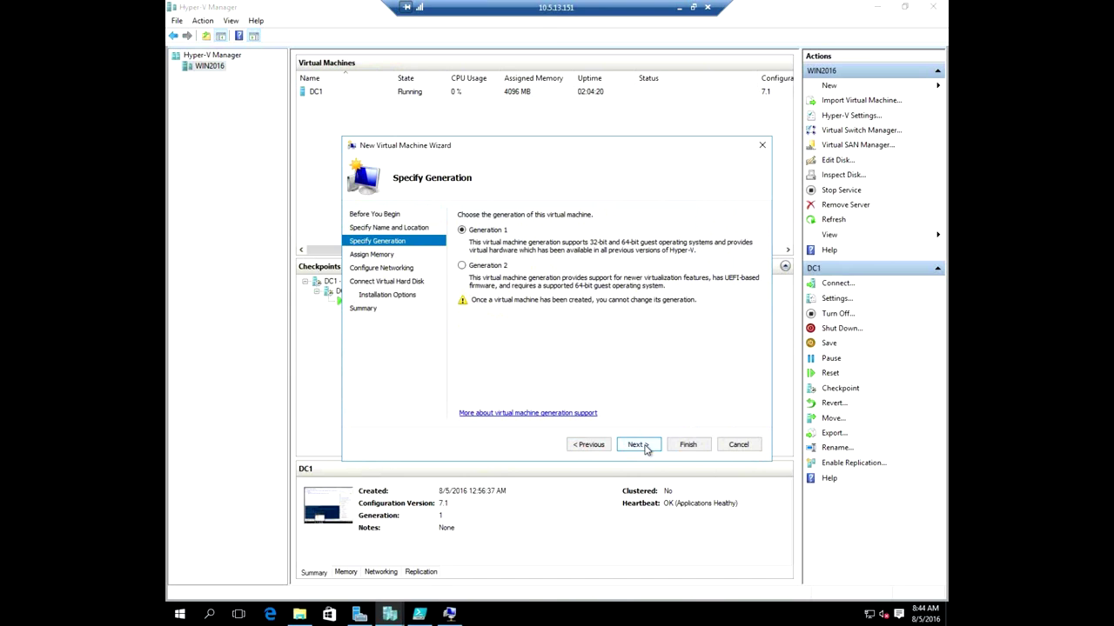
left_click(645, 445)
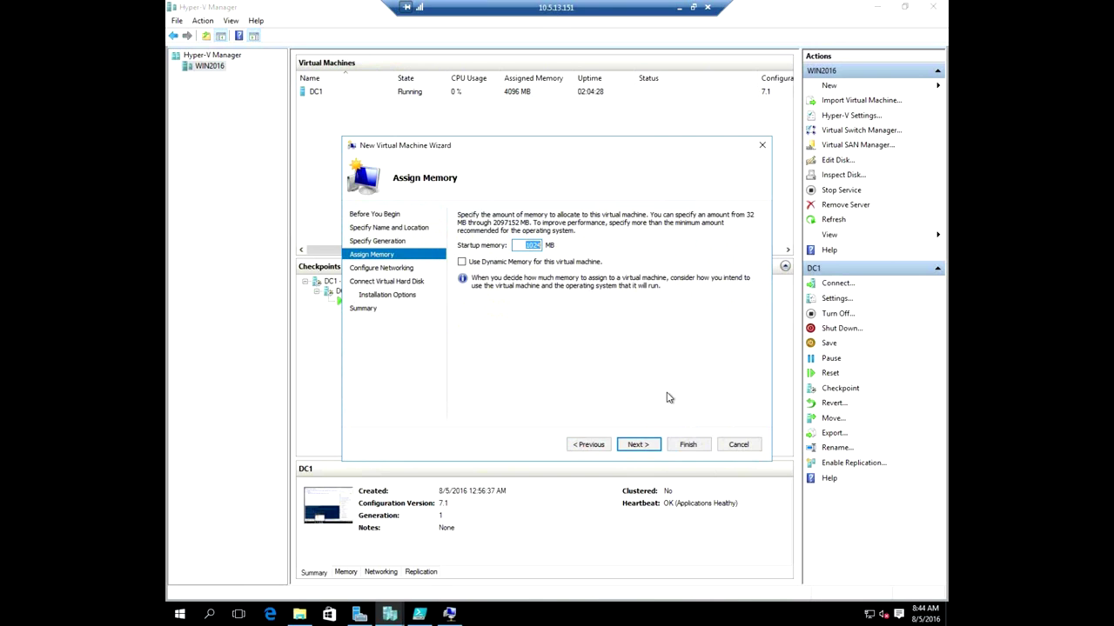
type("4096")
left_click(638, 445)
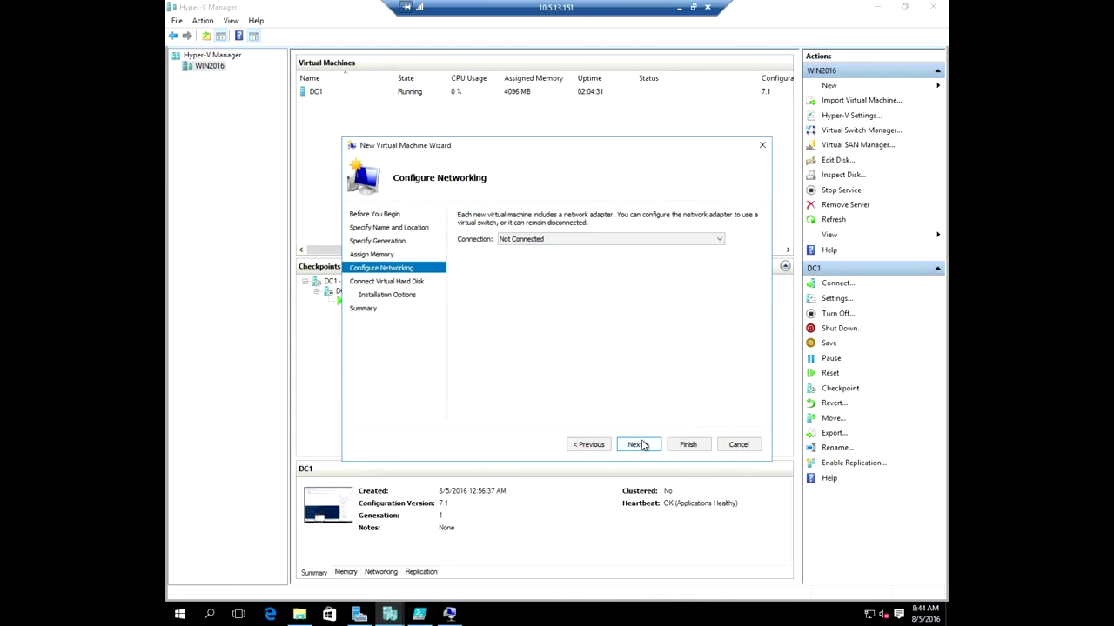
left_click(621, 240)
left_click(548, 259)
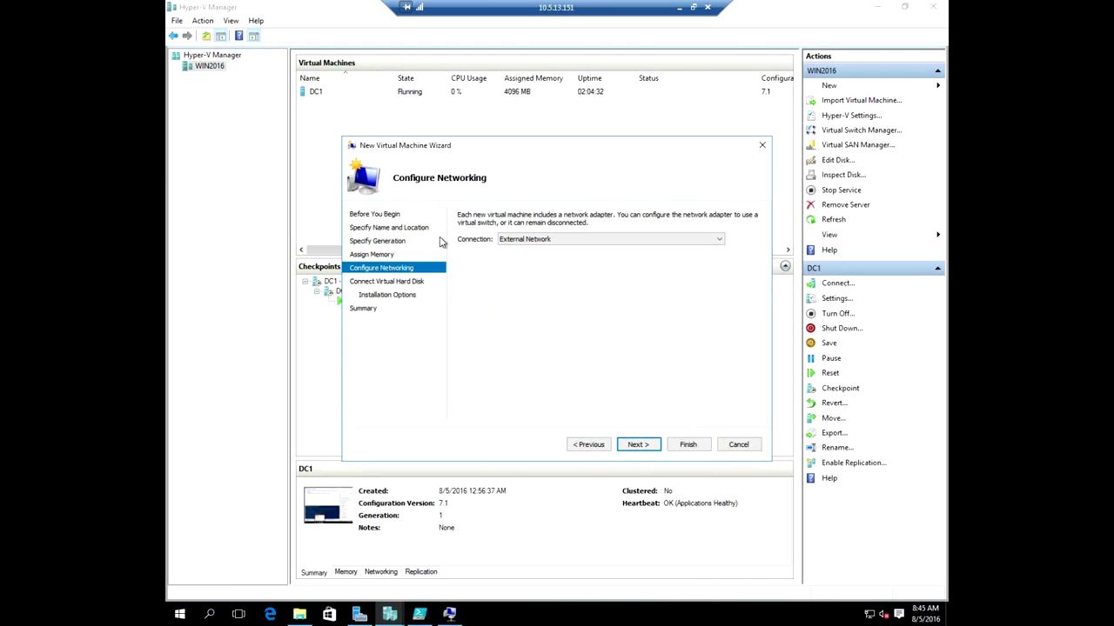
Choose to attach a virtual hard disk later and finish creating VM1.
left_click(639, 444)
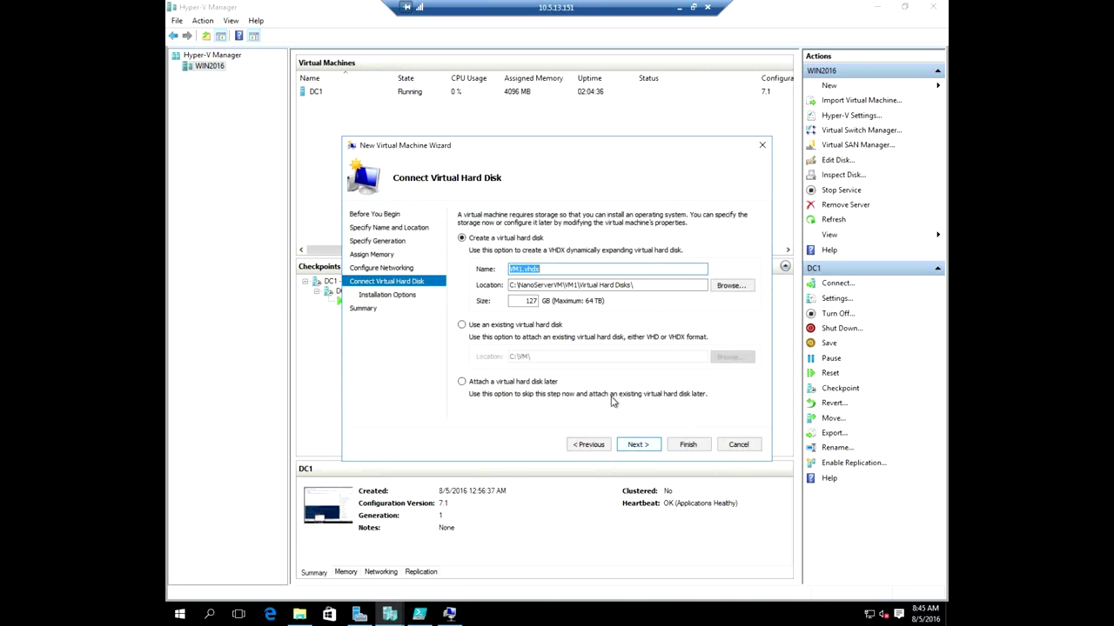
left_click(539, 381)
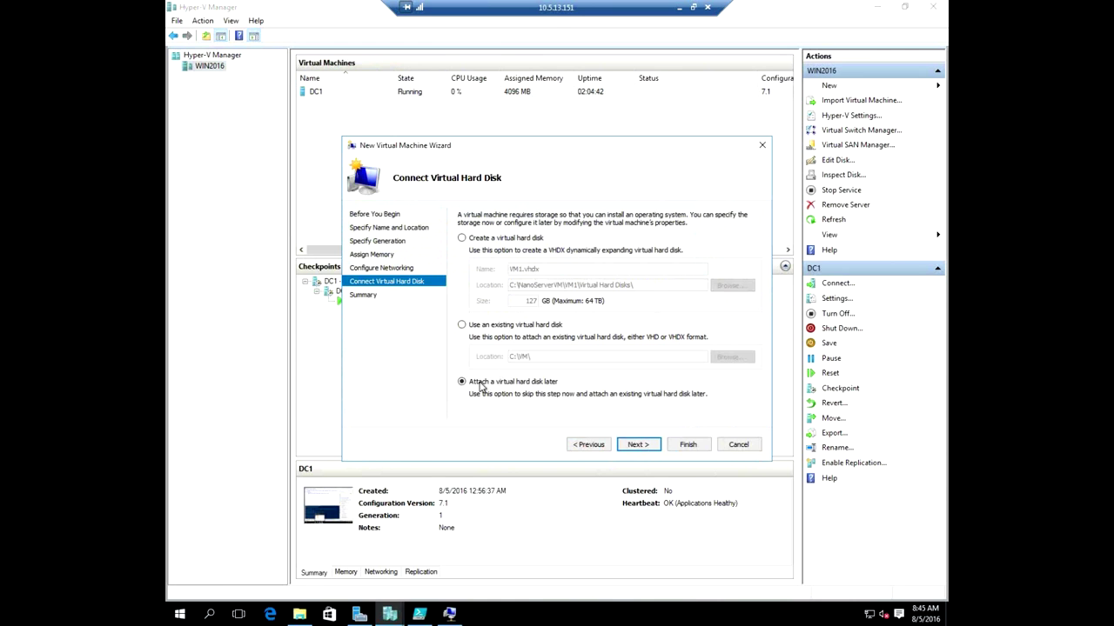
left_click(638, 444)
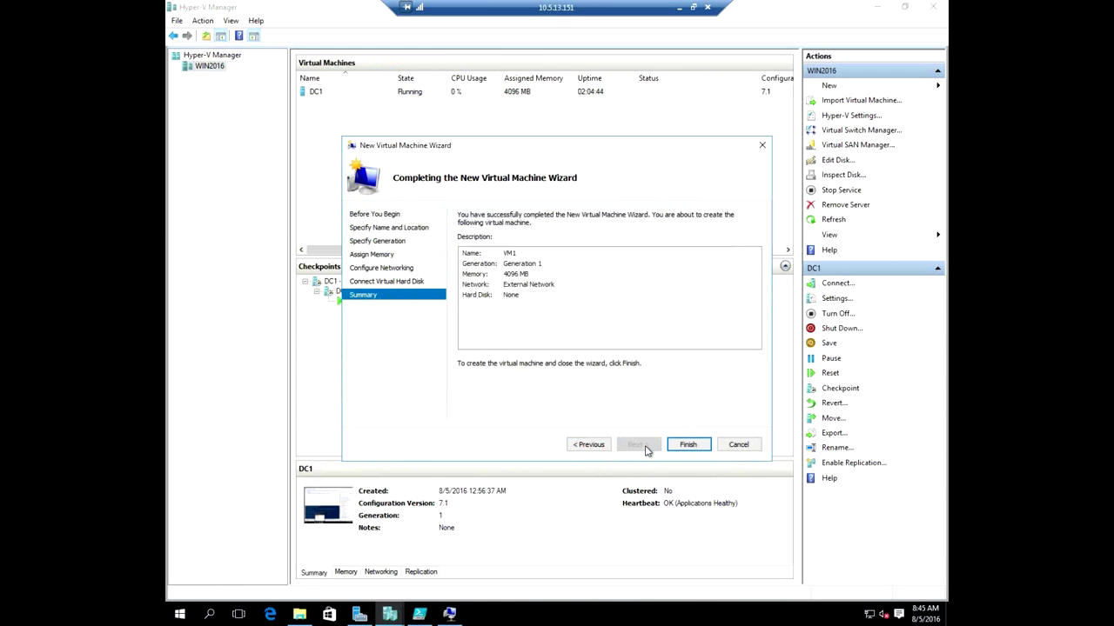
left_click(685, 445)
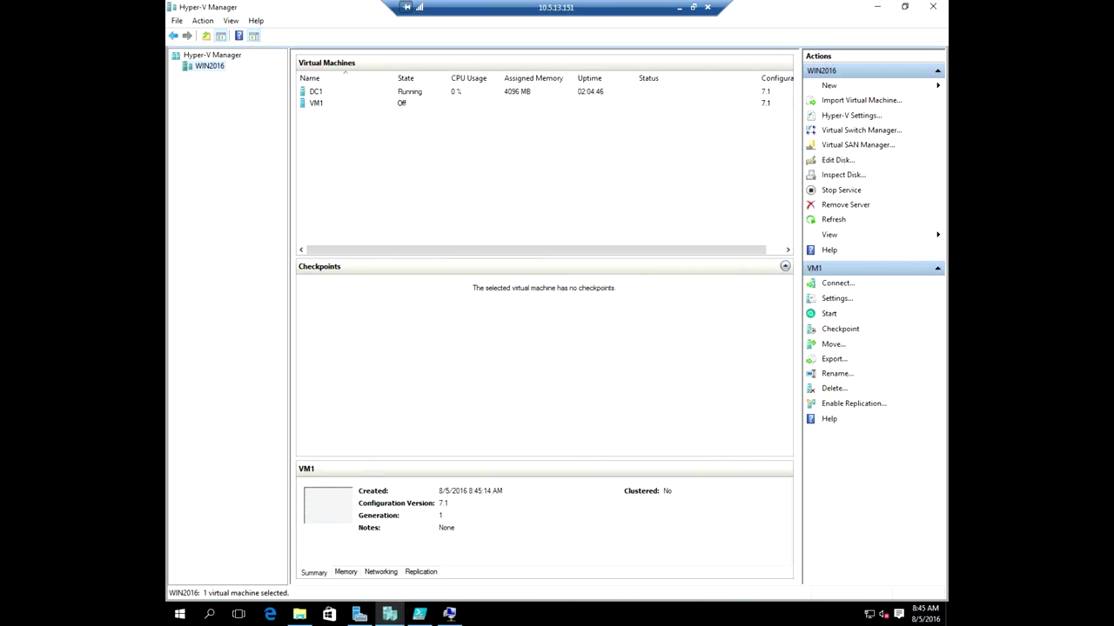
left_click(420, 614)
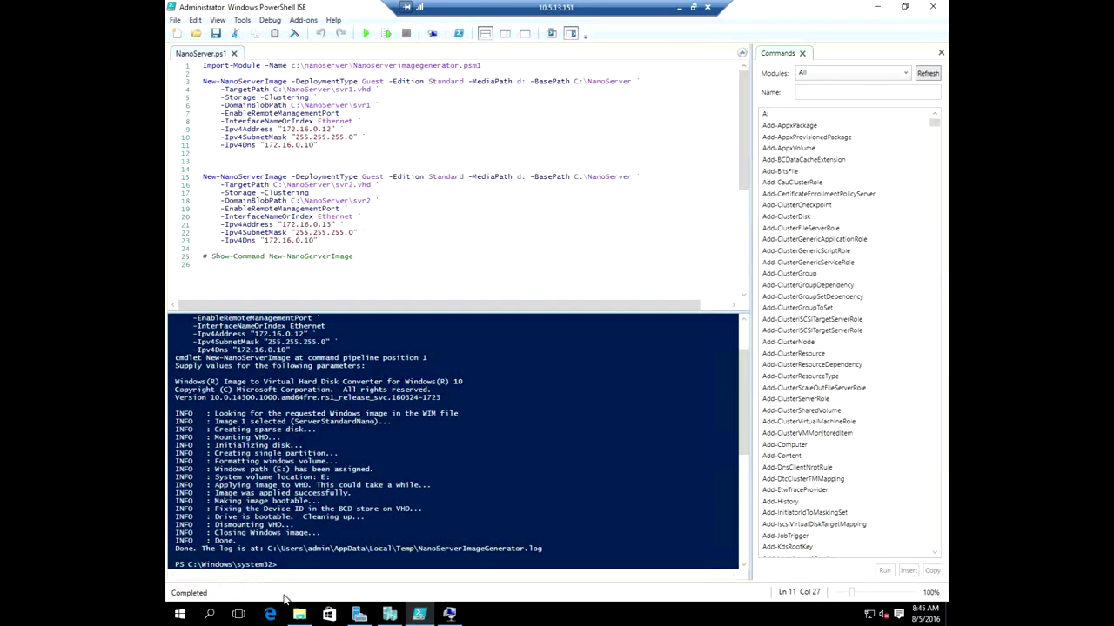
left_click(299, 615)
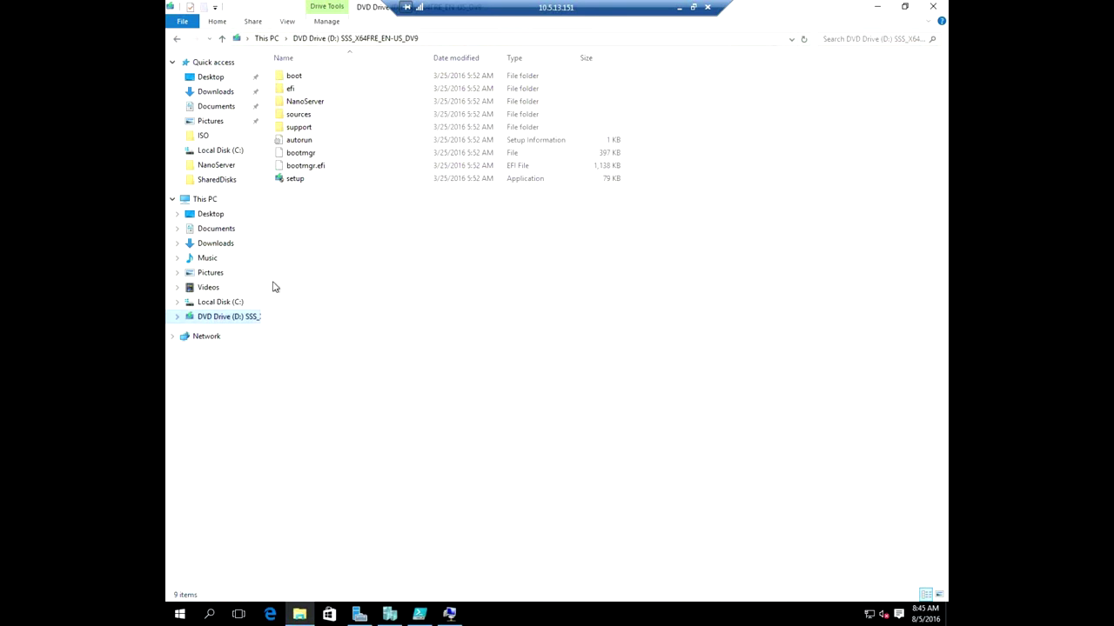
Copy the svr1 disk image from C:\NanoServer into C:\NanoServerVM\VM1.
left_click(219, 302)
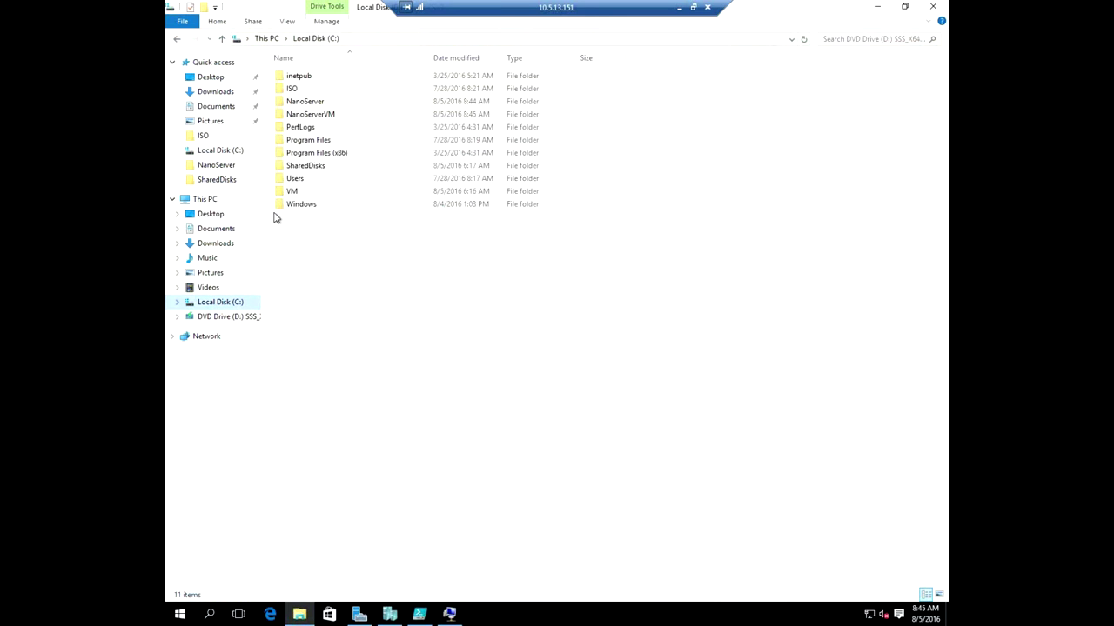
double_click(324, 103)
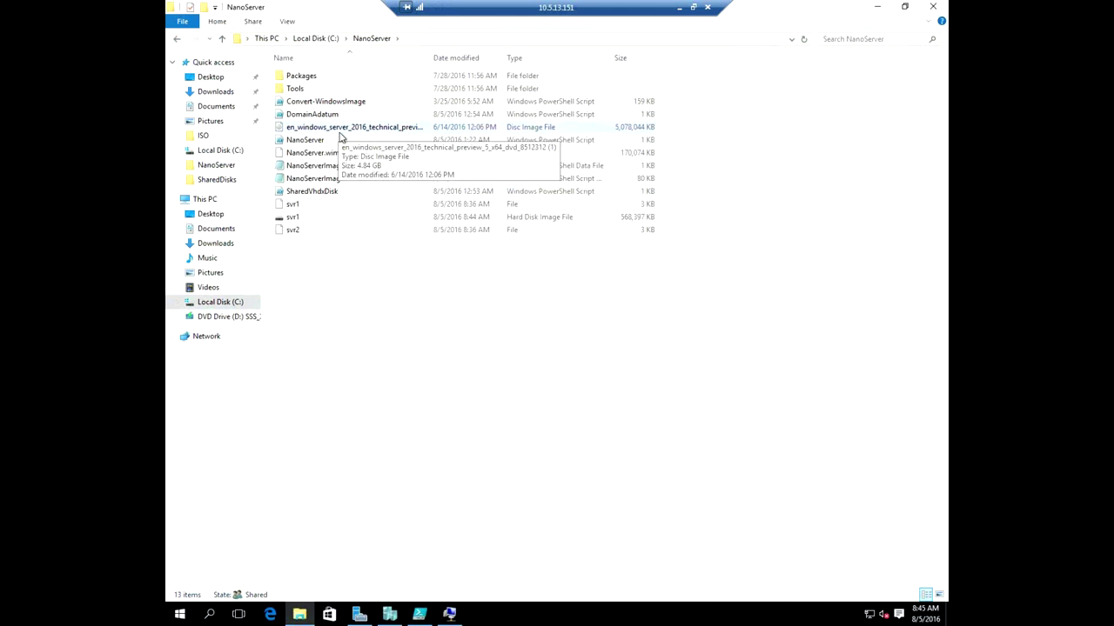
left_click(286, 219)
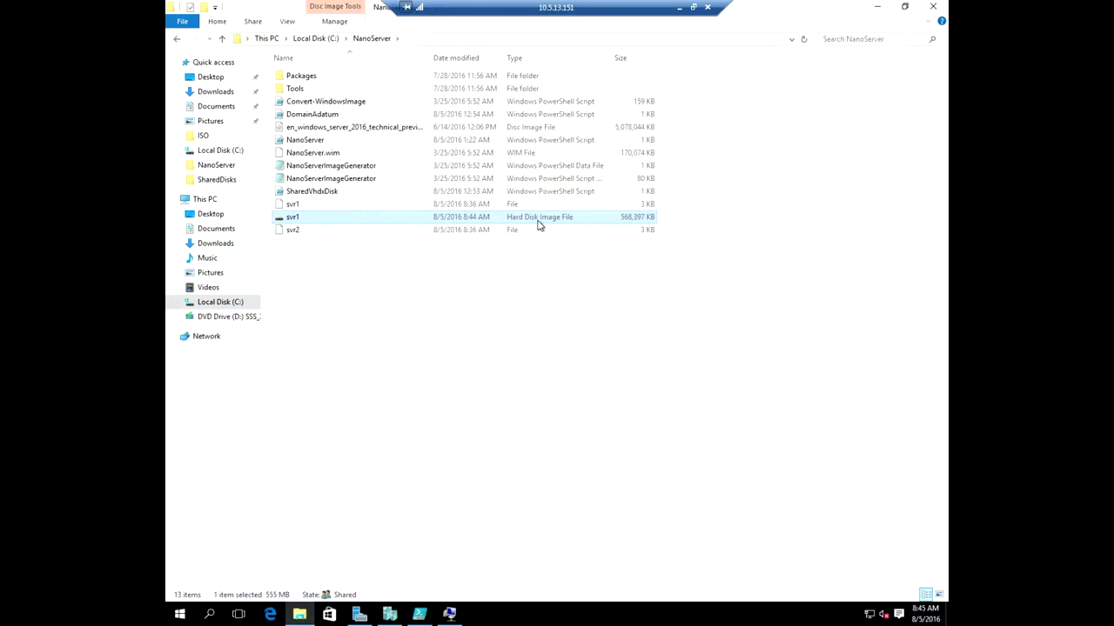
right_click(365, 226)
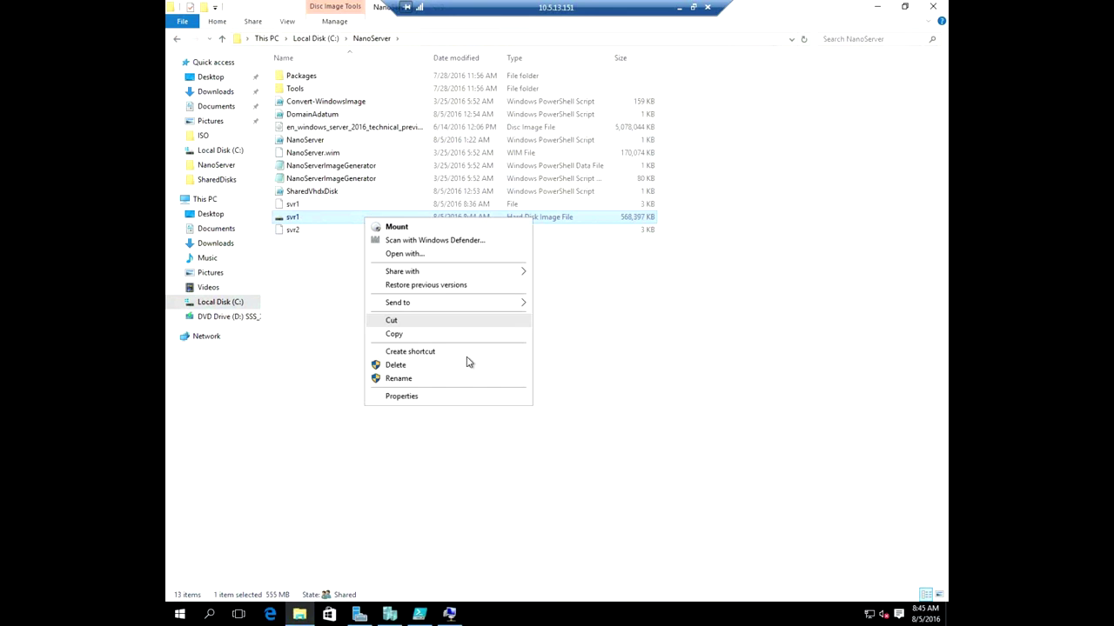
left_click(437, 338)
left_click(237, 303)
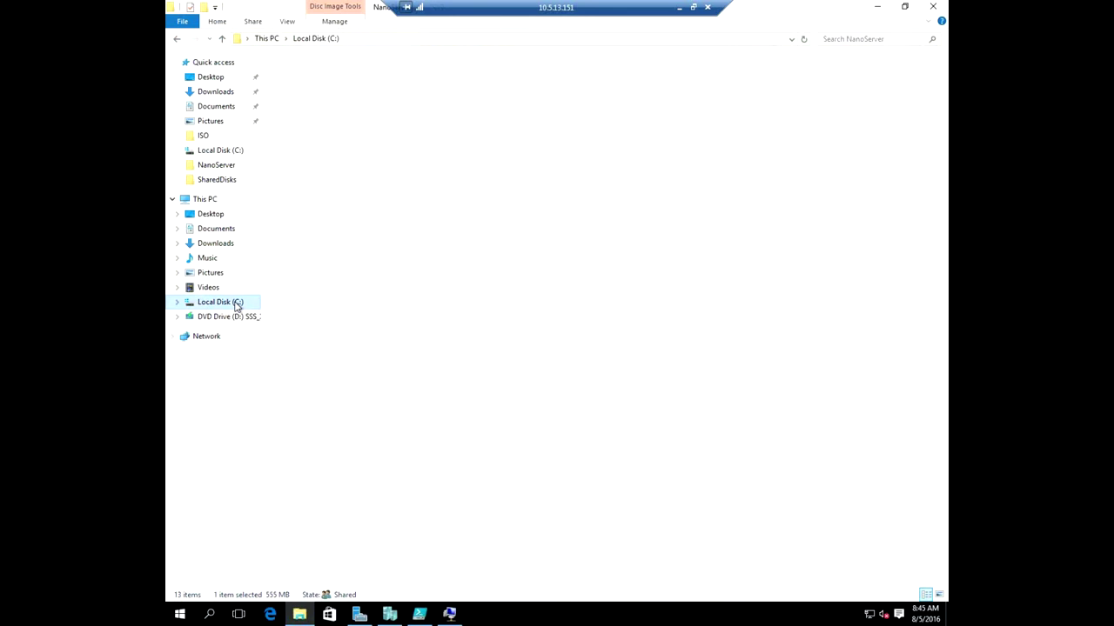
double_click(310, 78)
right_click(329, 133)
left_click(357, 217)
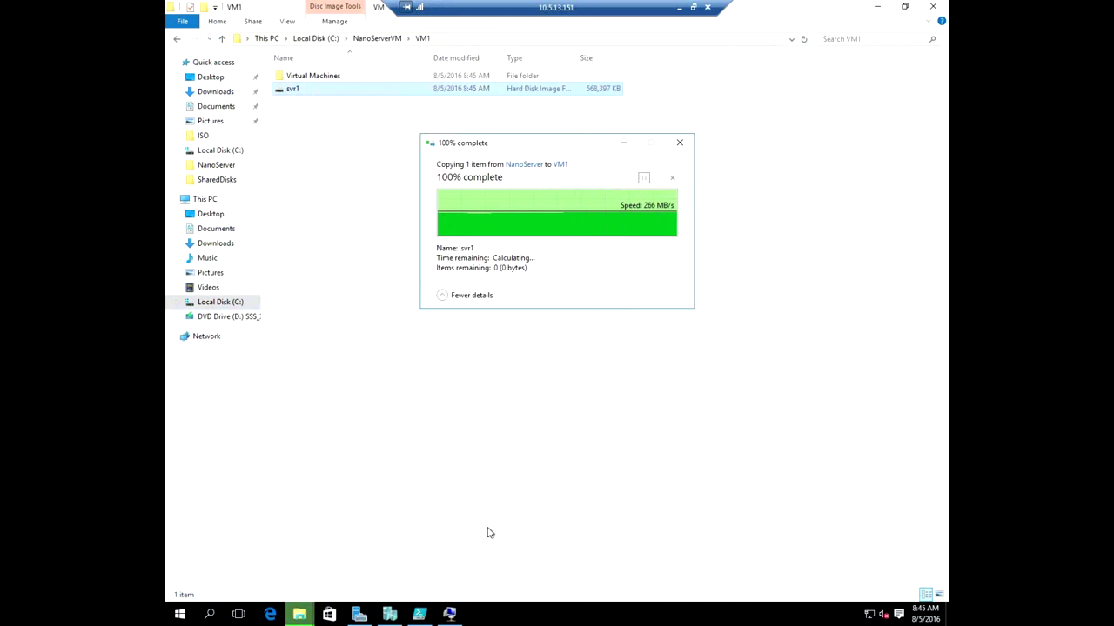
left_click(389, 614)
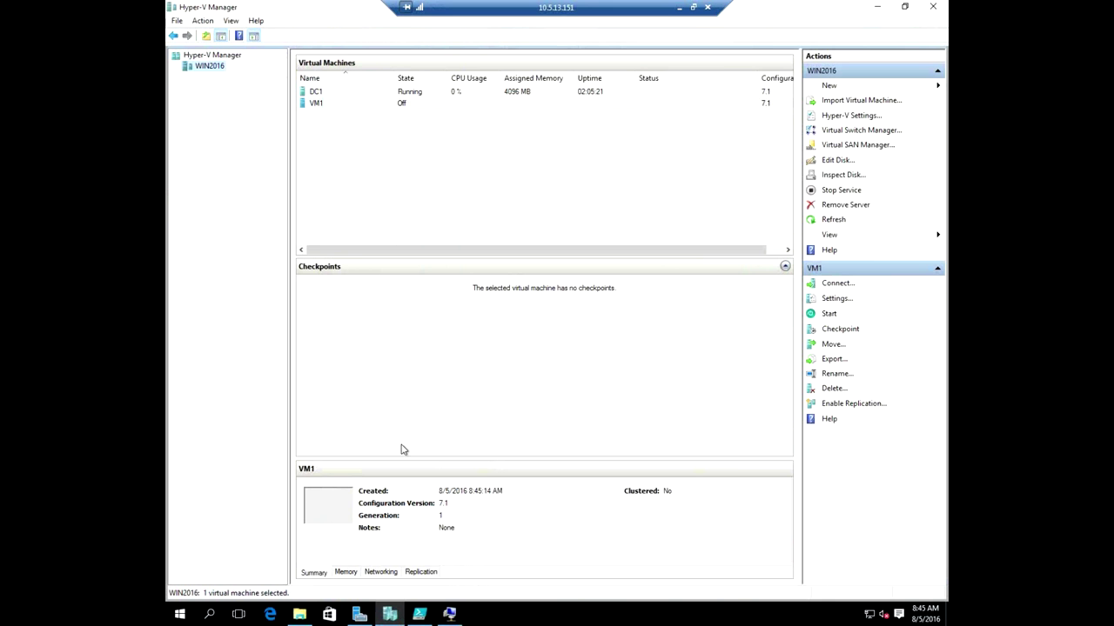
Add C:\NanoServerVM\VM1\svr1.vhd as a hard drive on VM1's IDE Controller 0.
right_click(351, 108)
left_click(386, 132)
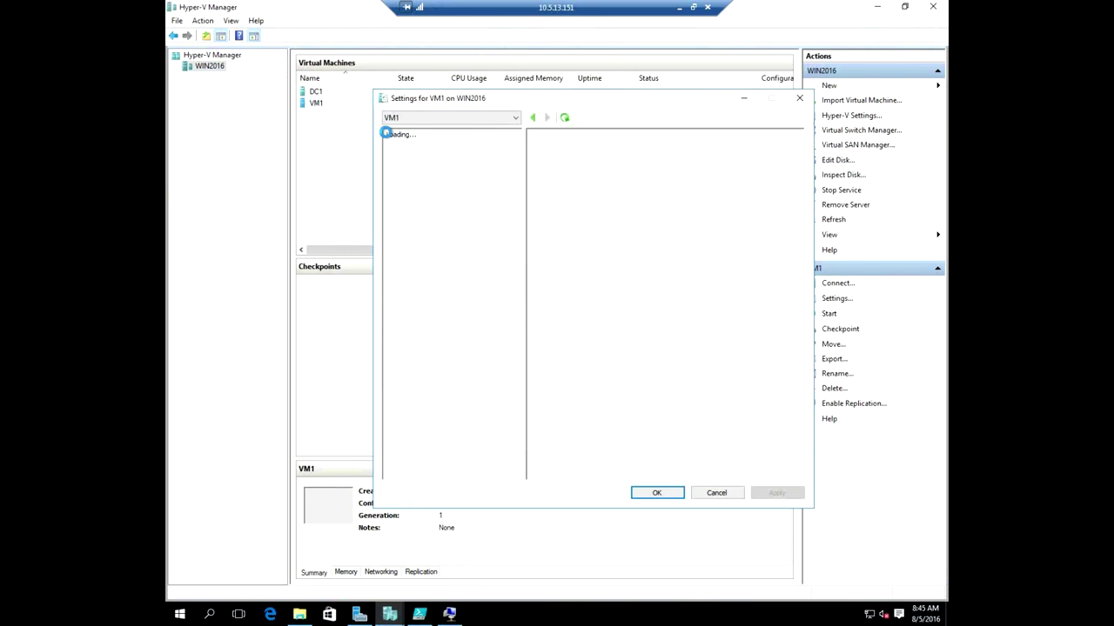
left_click(426, 220)
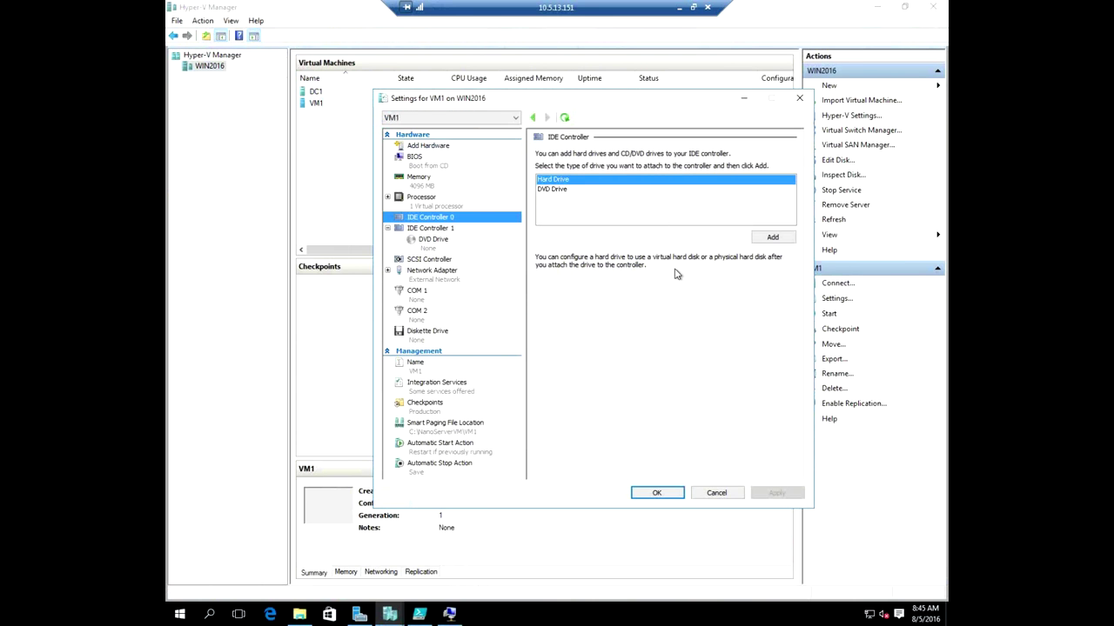
left_click(773, 238)
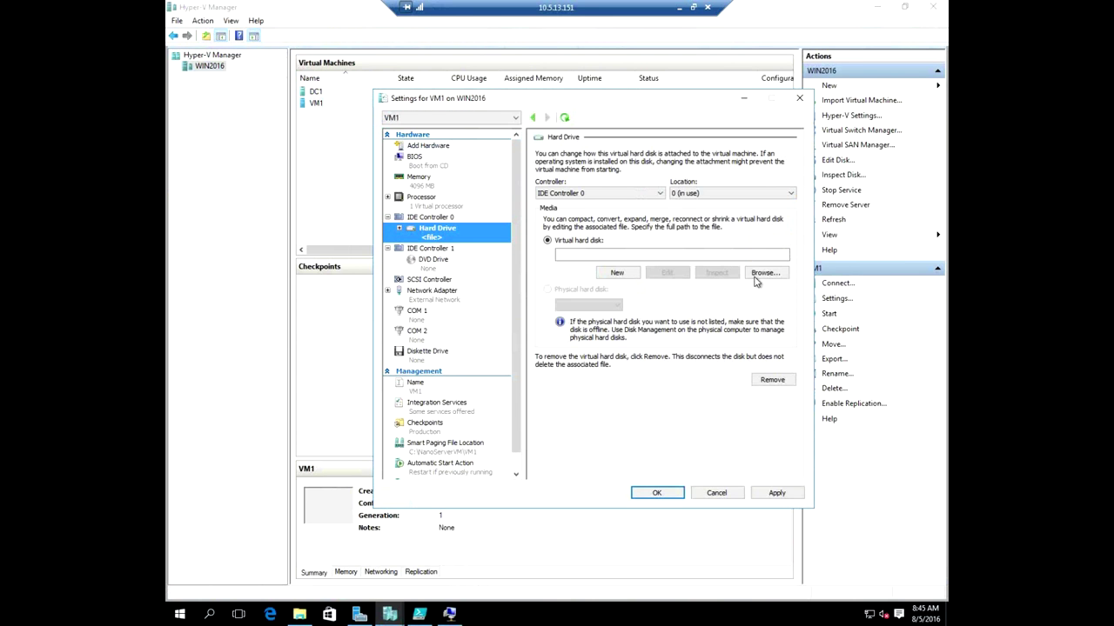
left_click(764, 272)
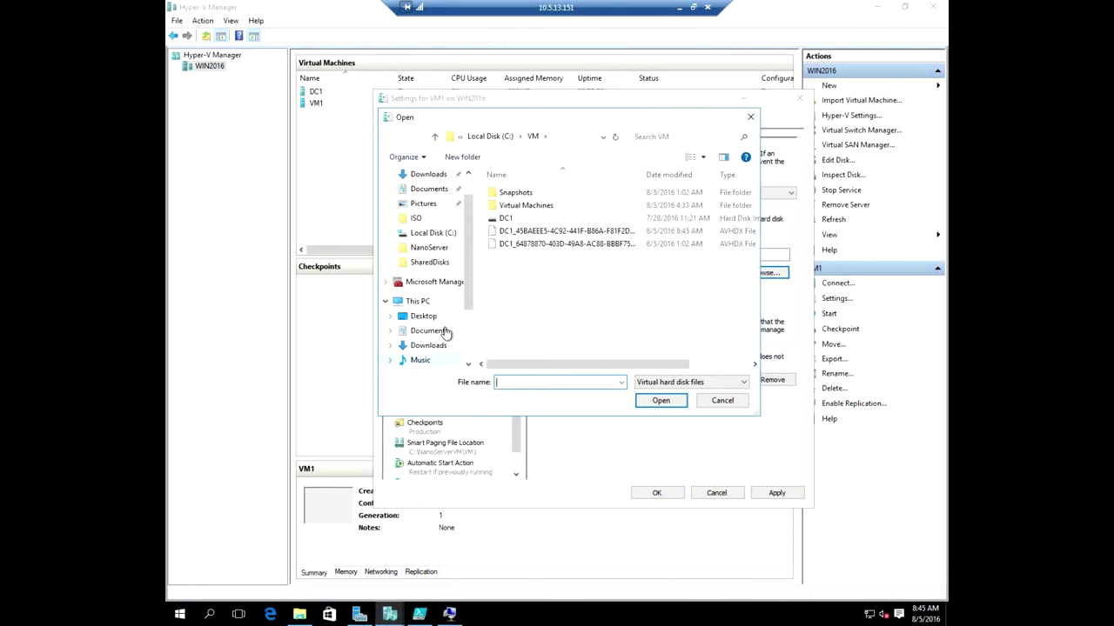
scroll(444, 335, "down", 2)
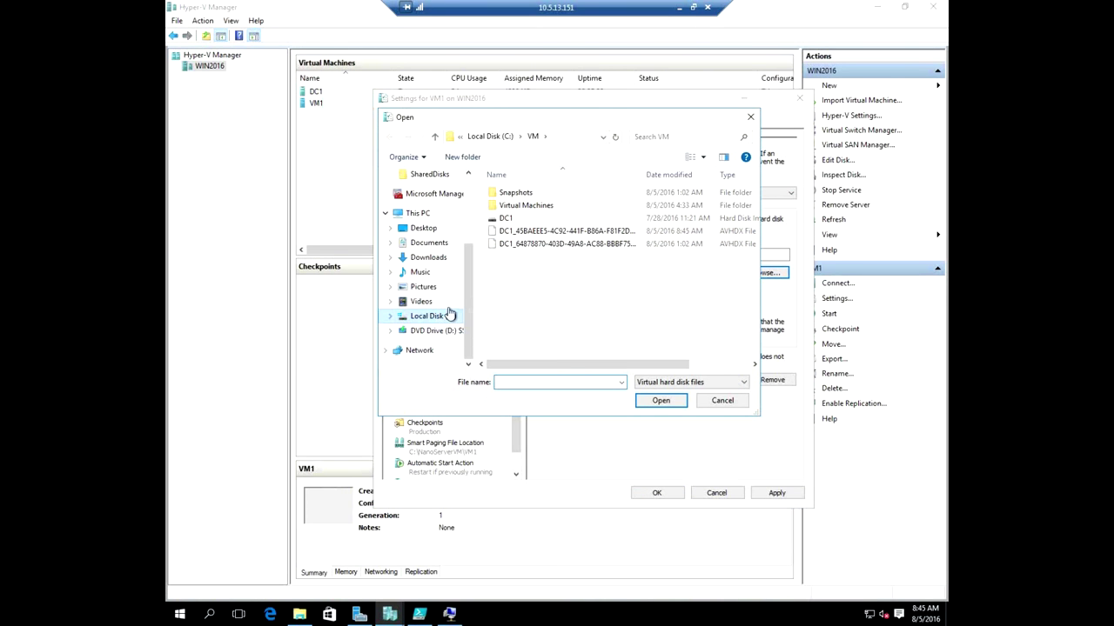
left_click(427, 316)
double_click(523, 230)
double_click(522, 192)
double_click(515, 206)
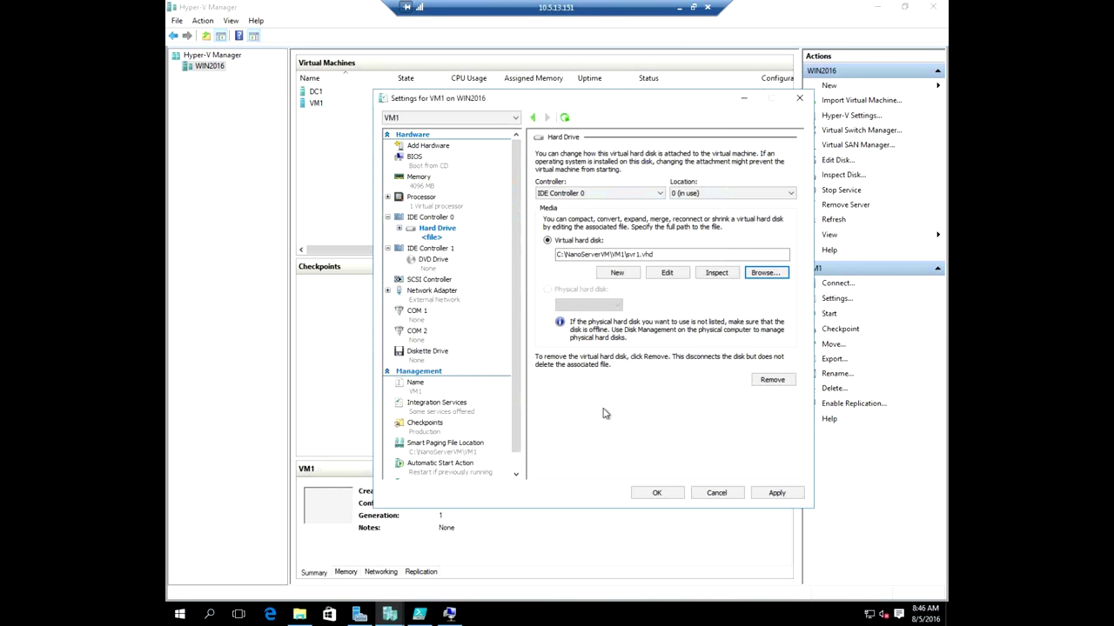
left_click(657, 492)
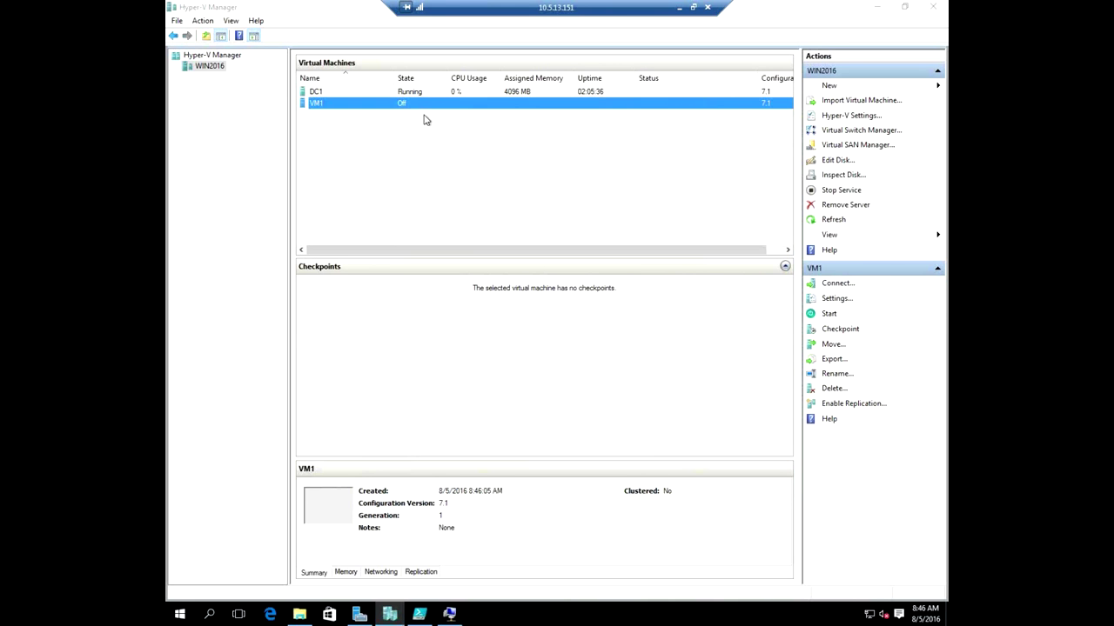
Connect to VM1's console and start the machine.
double_click(433, 105)
left_click(275, 64)
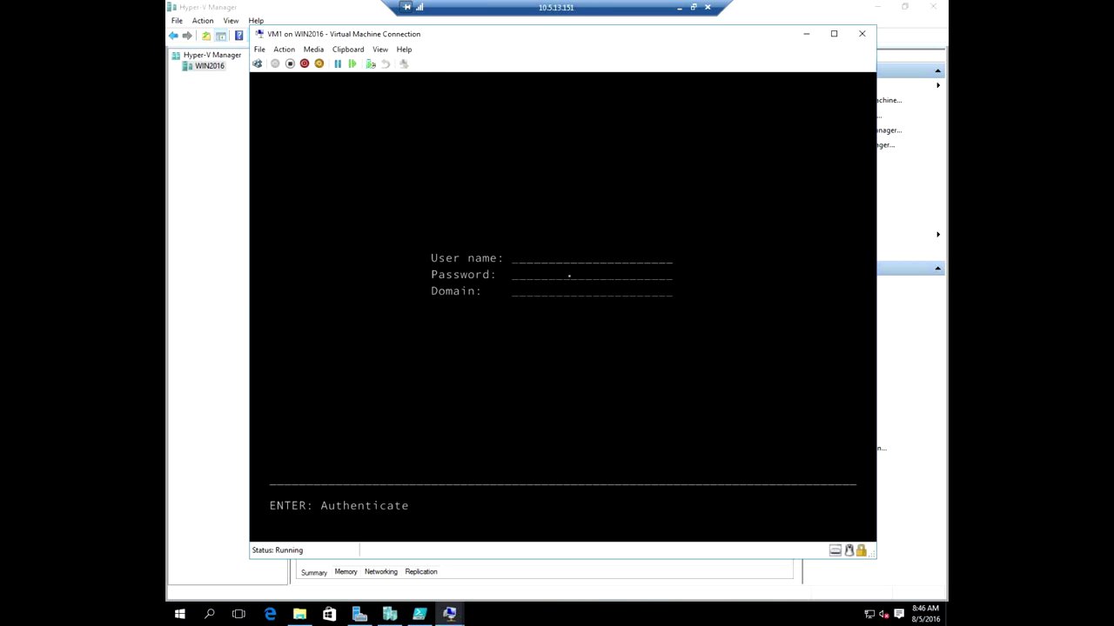
Leave VM1 at its sign-in prompt and return to PowerShell ISE.
left_click(419, 615)
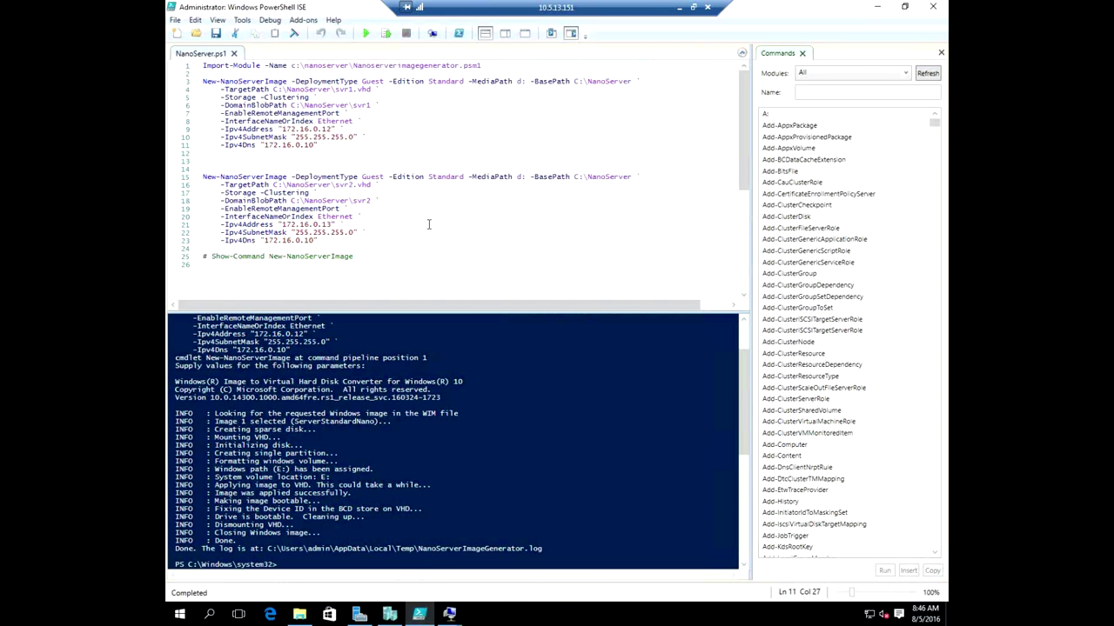
Run lines 15–23 to build svr2.vhd, entering the administrator password.
left_click_drag(320, 241, 202, 178)
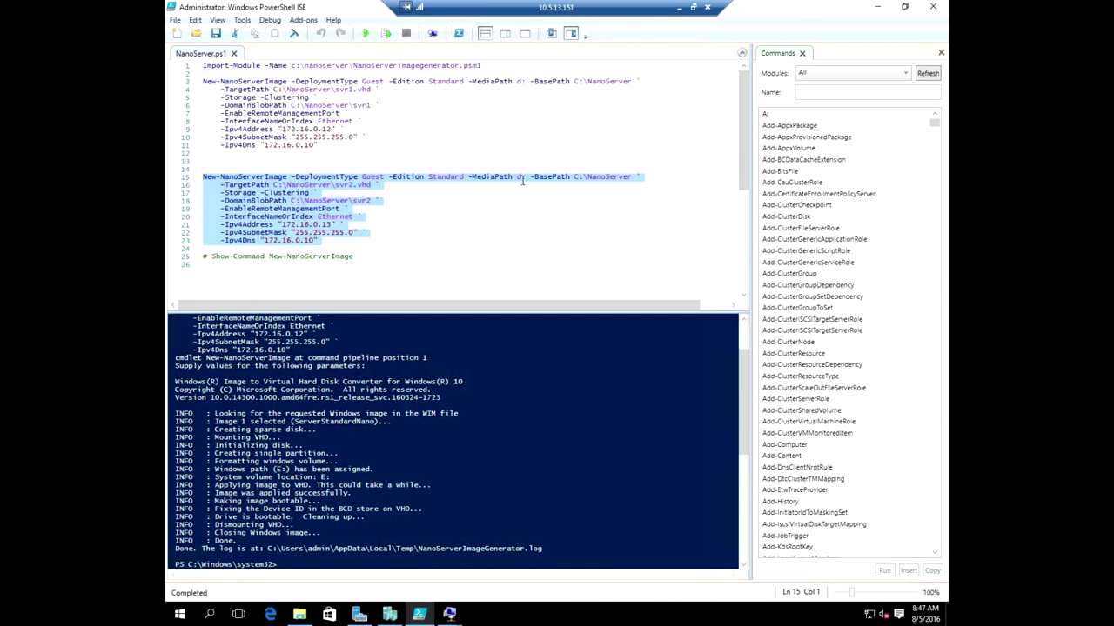
left_click(386, 33)
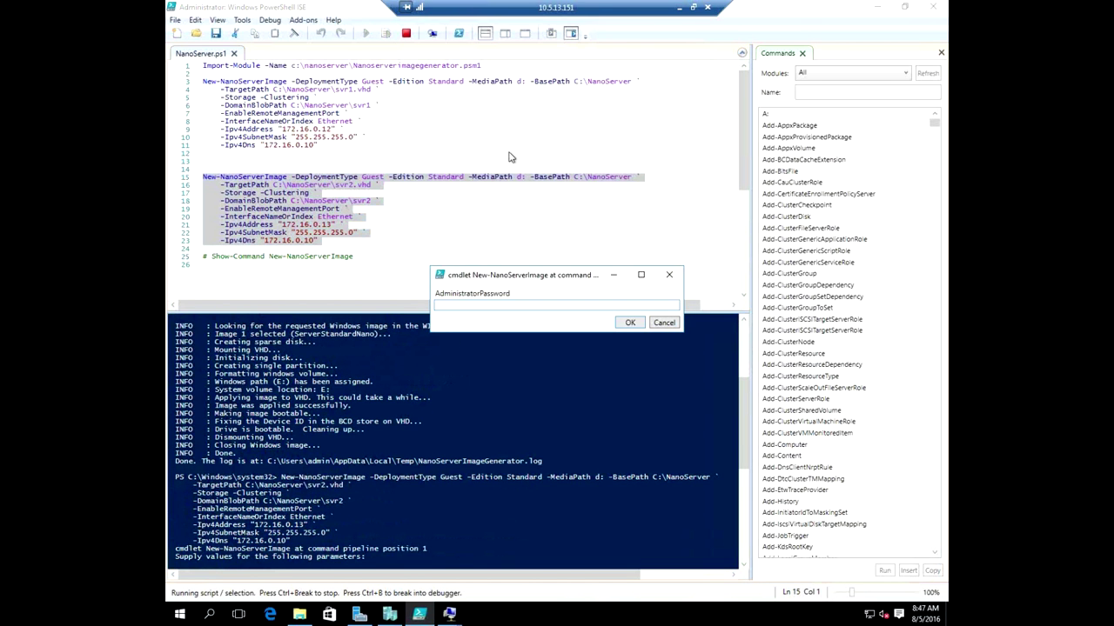
type("•••••••")
key("Return")
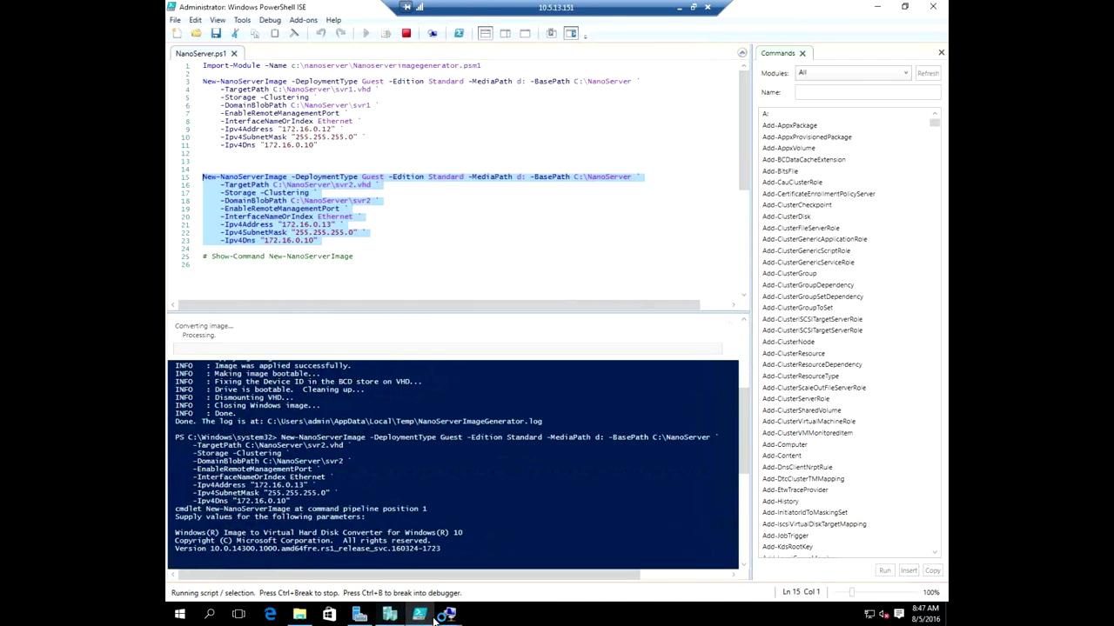
On VM1's Nano Server console, sign in as administrator with the account password on domain adatum.
mouse_move(443, 616)
left_click(459, 535)
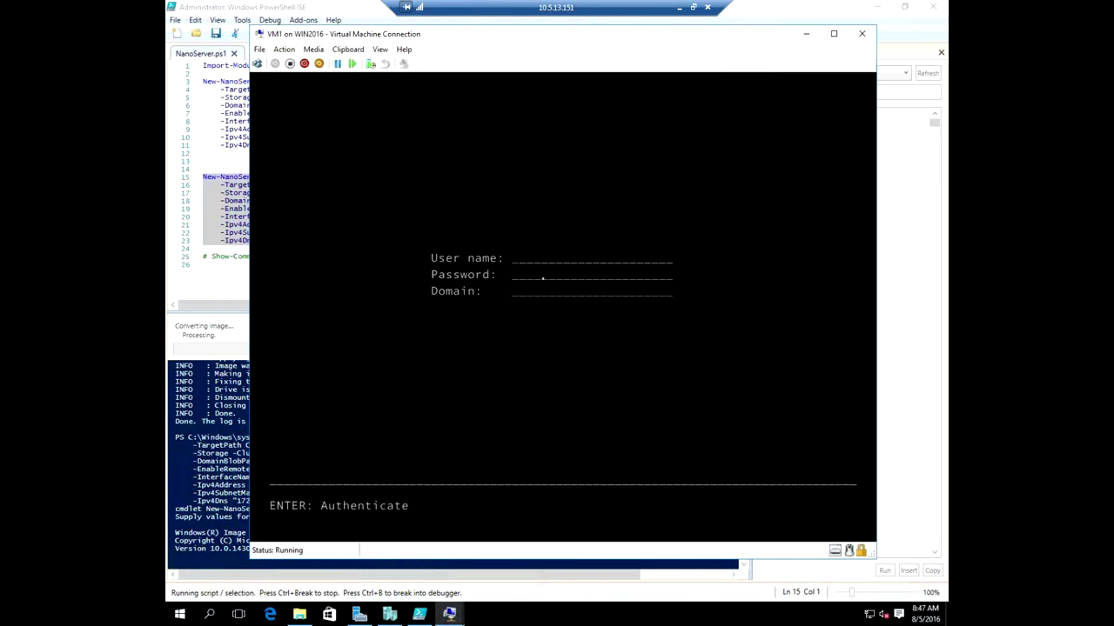
type("admi")
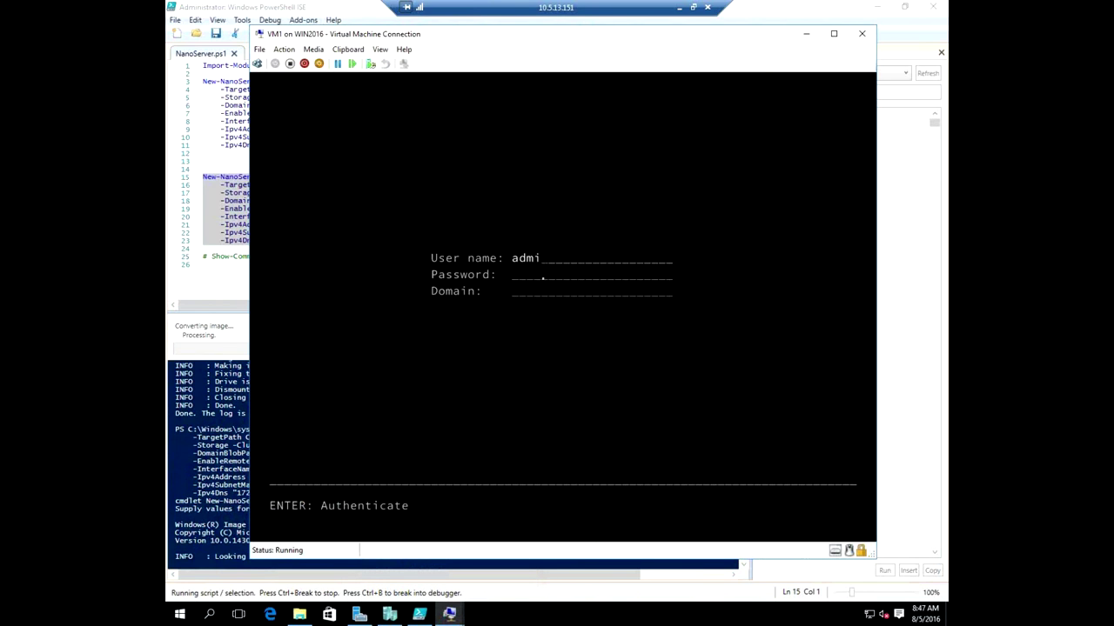
type("nistrator")
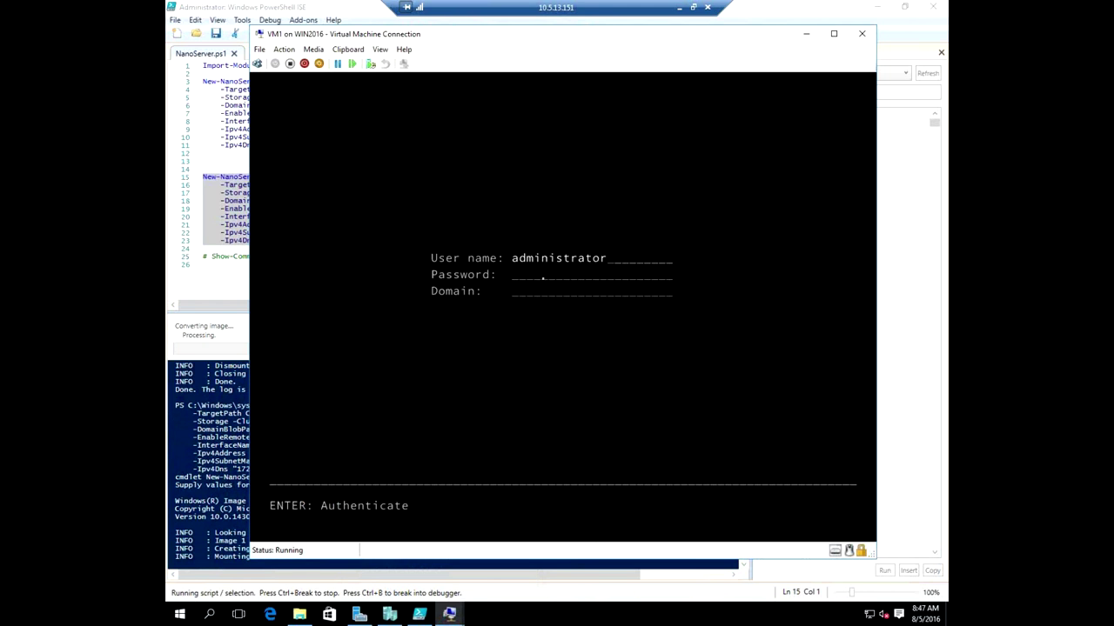
type("****")
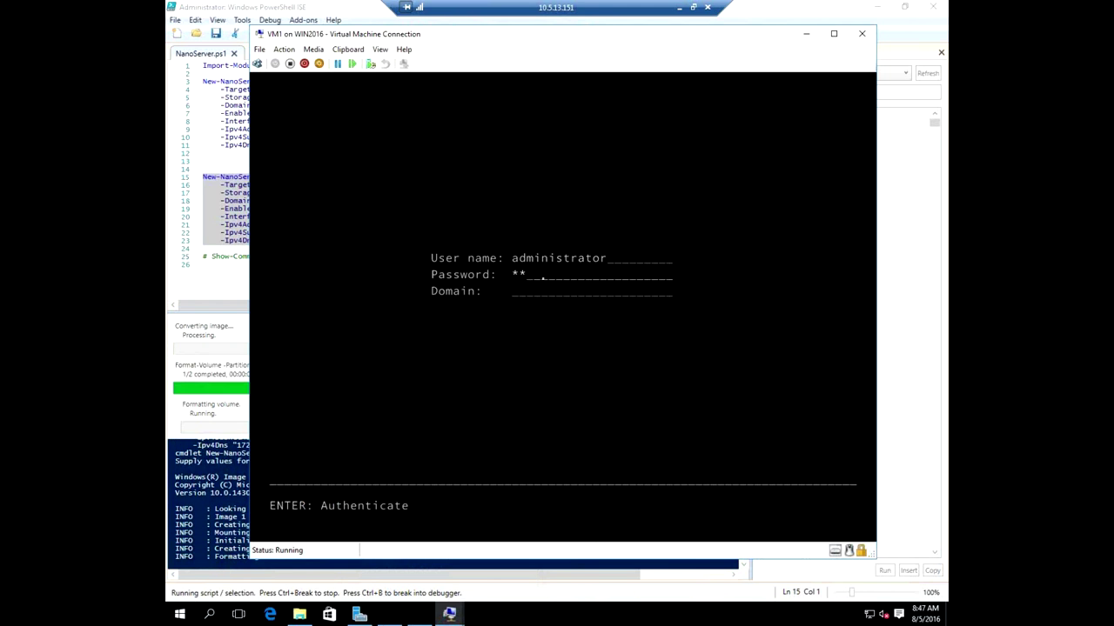
type("****")
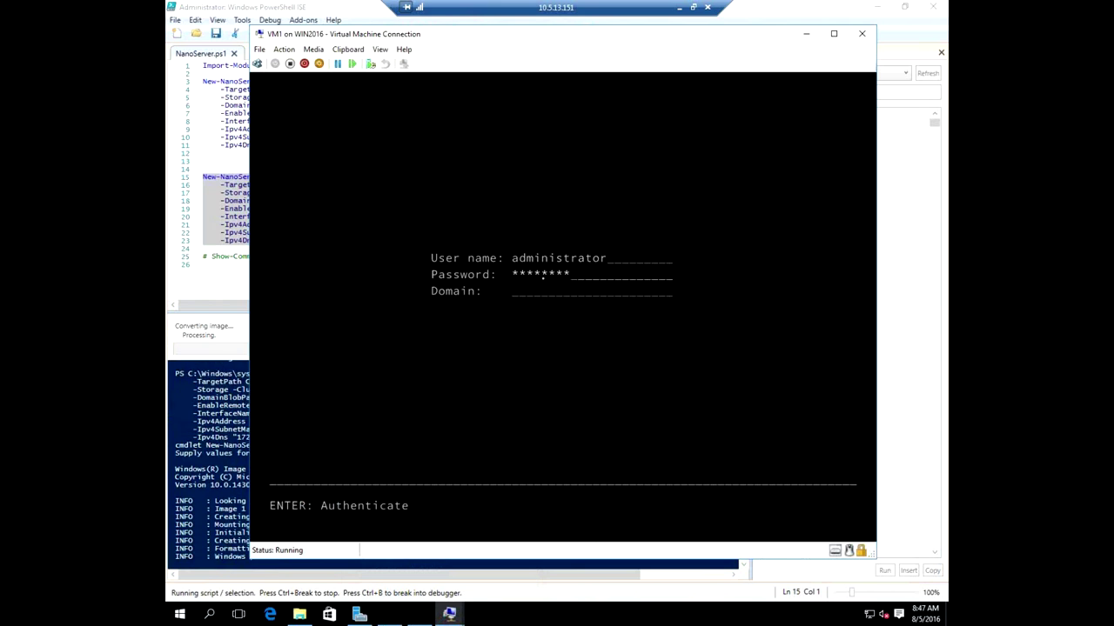
key("Tab")
type("adatum")
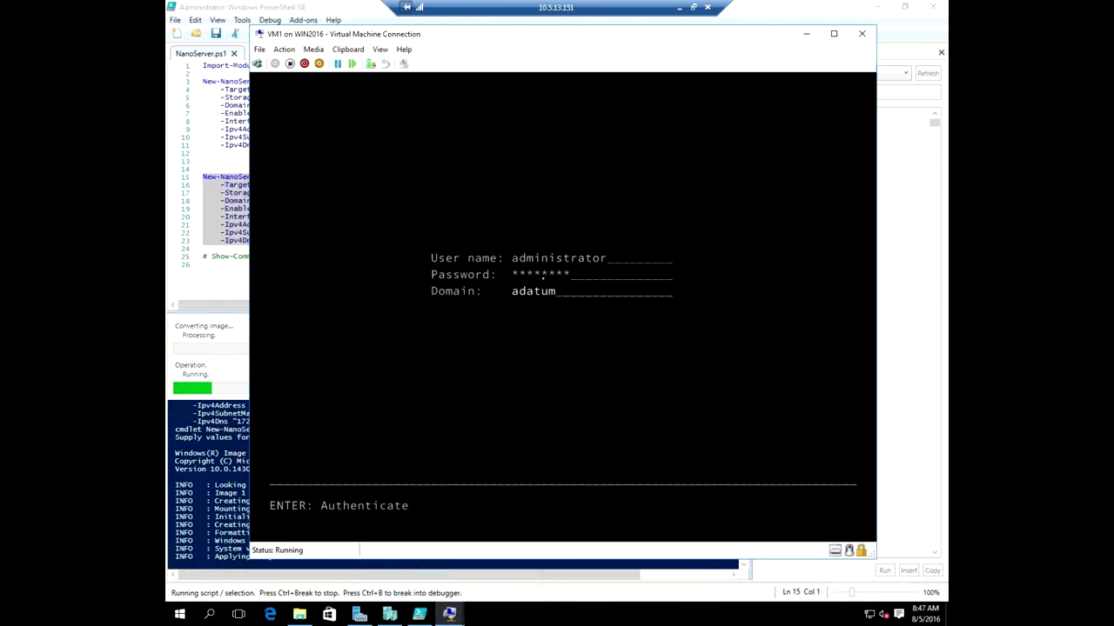
key("Return")
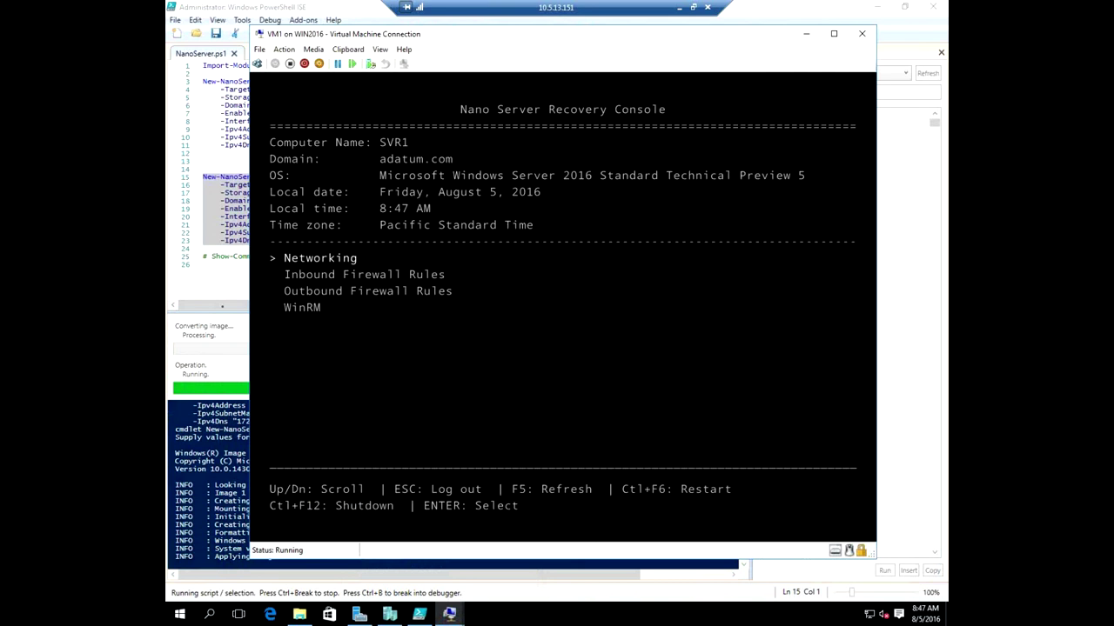
key("Return")
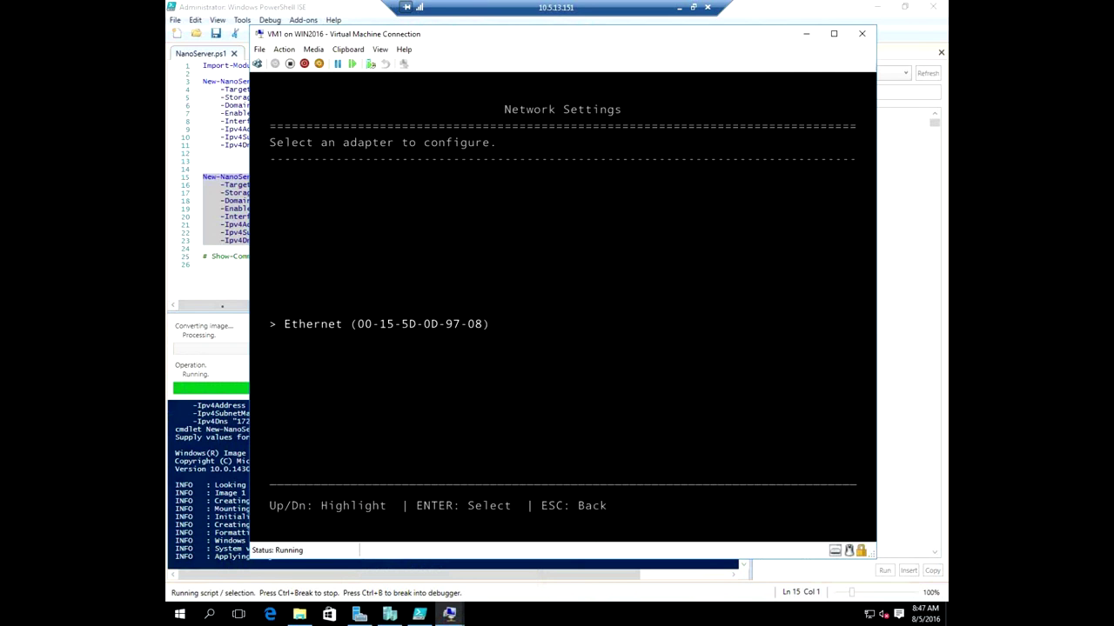
key("Return")
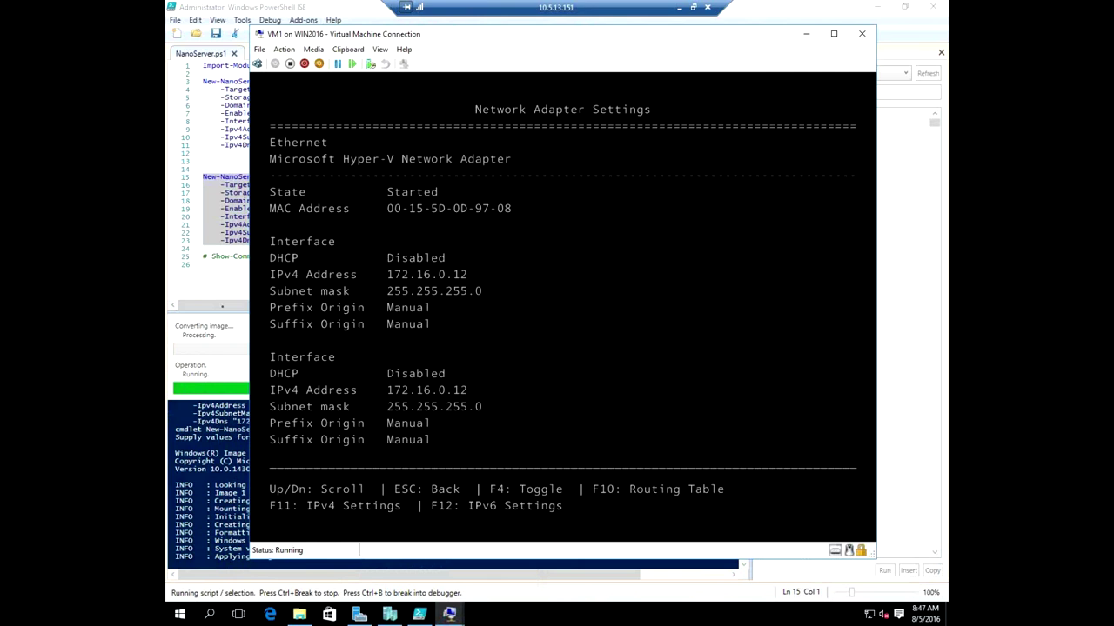
key("F11")
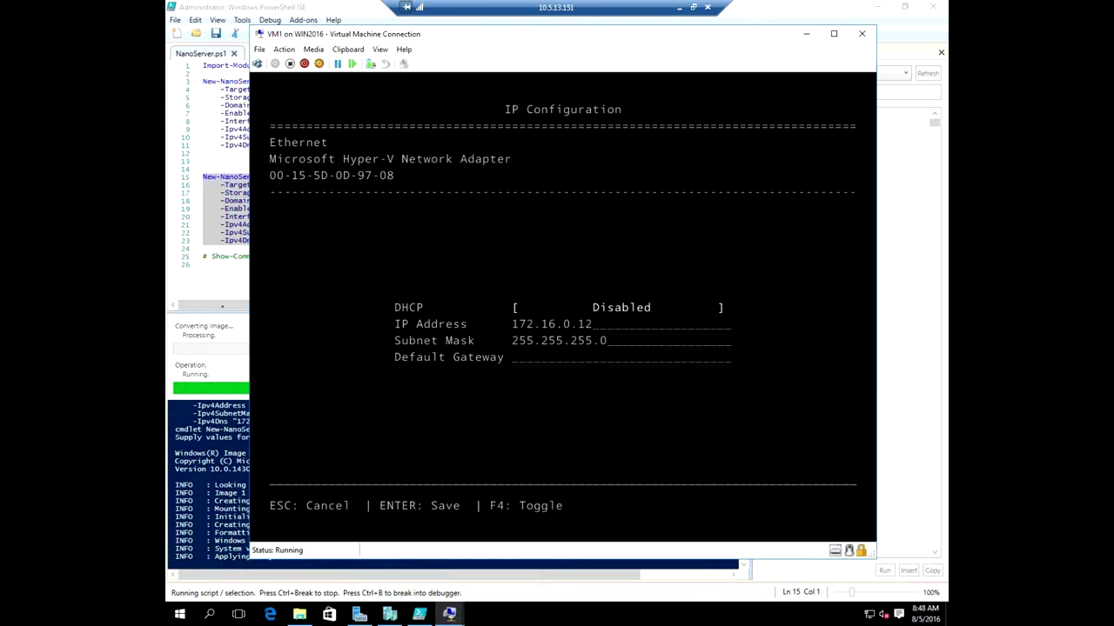
key("Return")
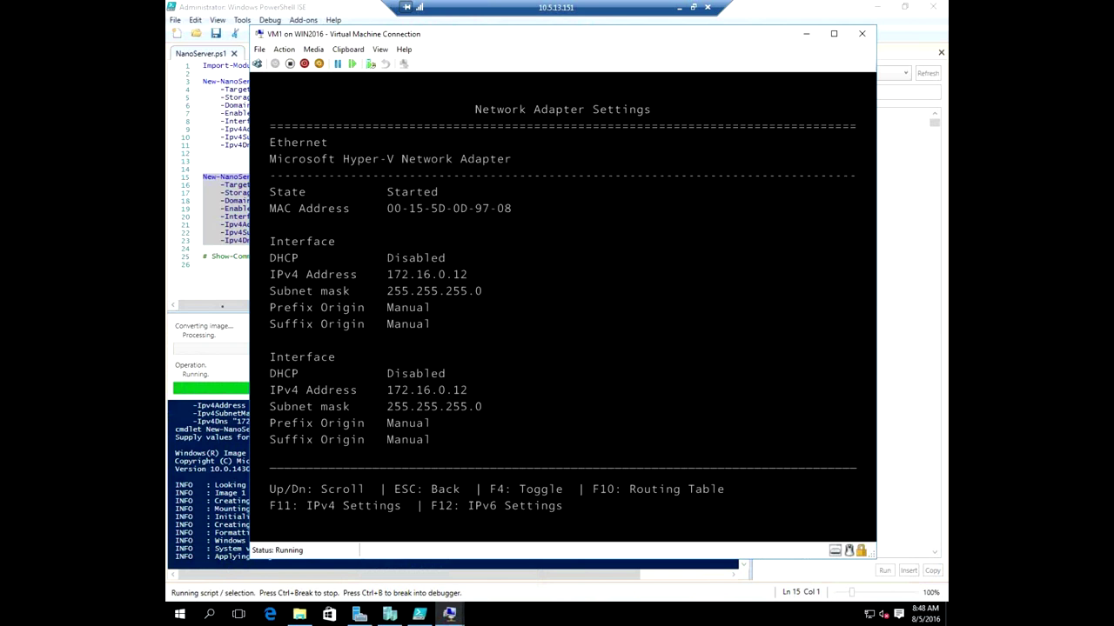
key("Escape")
key("Escape")
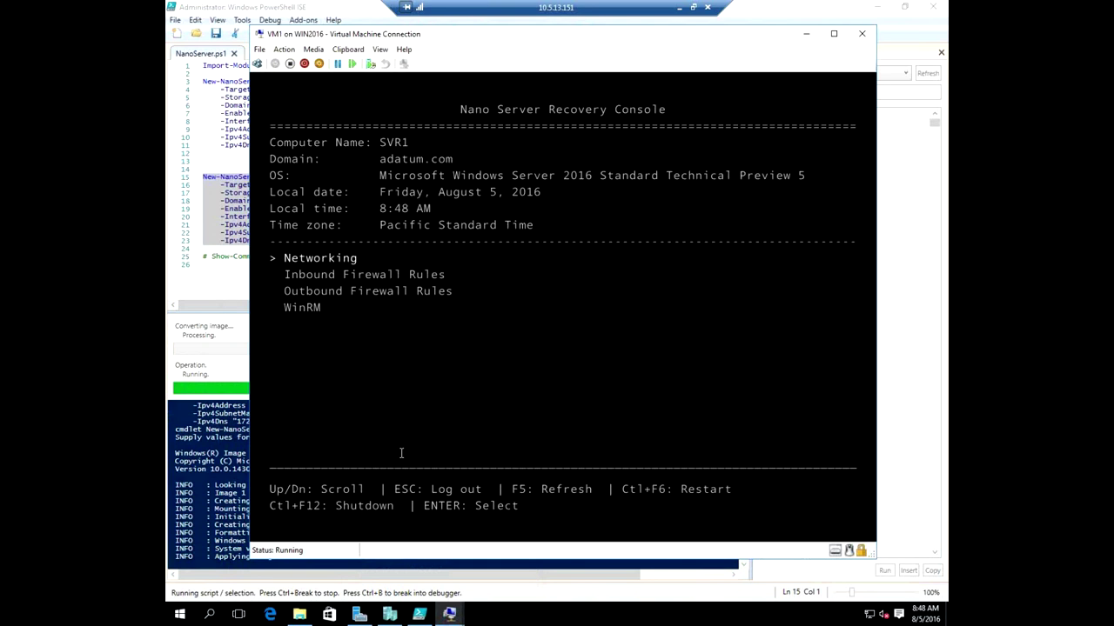
Browse the Inbound Firewall Rules list, then go back to the Recovery Console main menu.
key("Down")
key("Return")
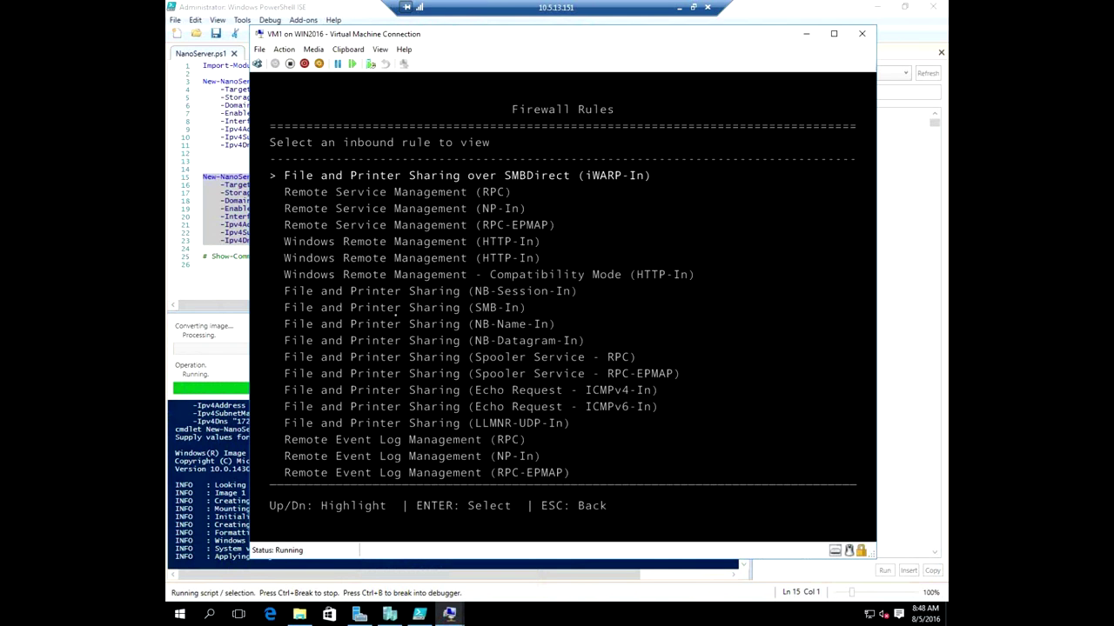
key("Down")
key("Down")
key("Down")
key("Down")
key("Down")
key("Down")
key("Down")
key("Down")
key("Down")
key("Down")
key("Down")
key("Down")
key("Down")
key("Down")
key("Down")
key("Down")
key("Down")
key("Down")
key("Down")
key("Down")
key("Down")
key("Down")
key("Down")
key("Down")
key("Down")
key("Down")
key("Down")
key("Down")
key("Down")
key("Down")
key("Down")
key("Down")
key("Down")
key("Down")
key("Down")
key("Down")
key("Down")
key("Down")
key("Down")
key("Down")
key("Down")
key("Down")
key("Down")
key("Up")
key("Up")
key("Up")
key("Up")
key("Up")
key("Up")
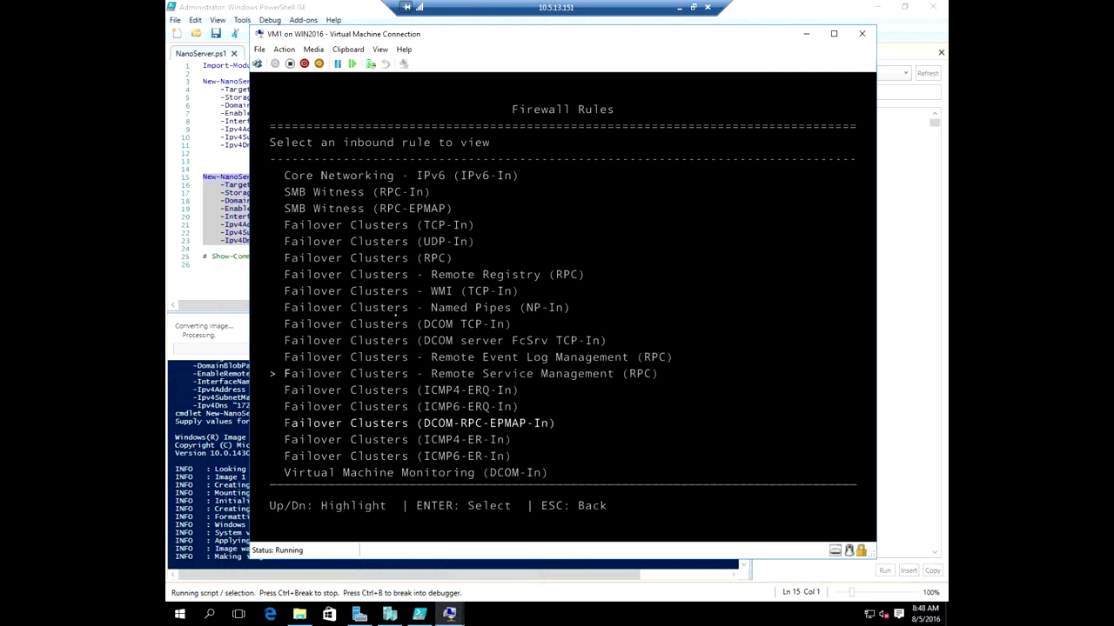
key("Up")
key("Up")
key("Up")
key("Up")
key("Up")
key("Up")
key("Up")
key("Up")
key("Up")
key("Up")
key("Up")
key("Up")
key("Up")
key("Up")
key("Up")
key("Up")
key("Up")
key("Up")
key("Up")
key("Up")
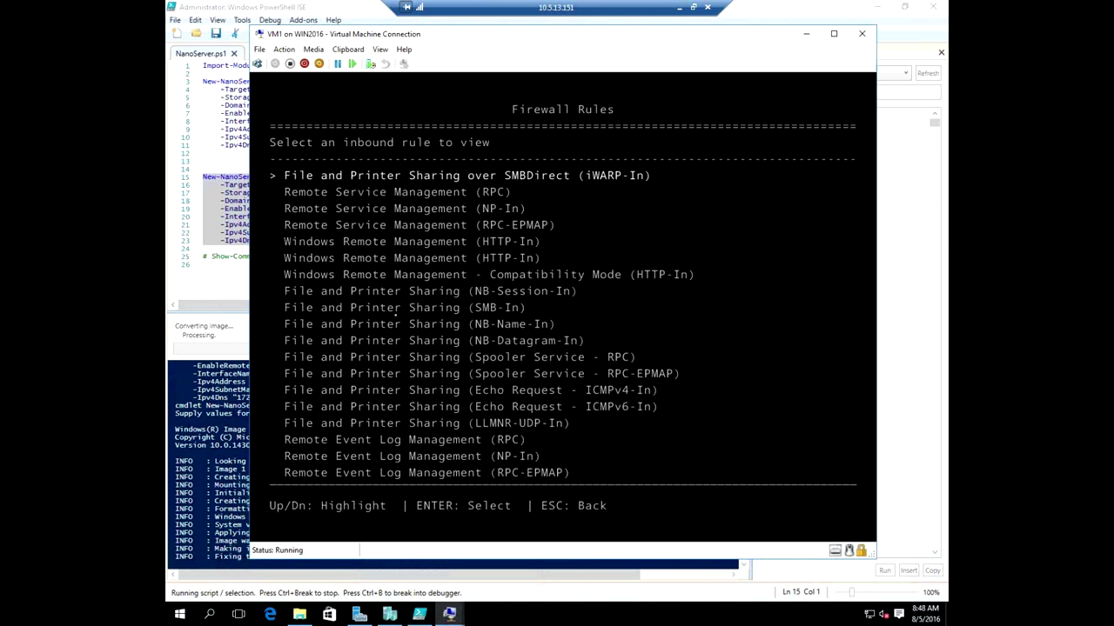
key("Escape")
key("Down")
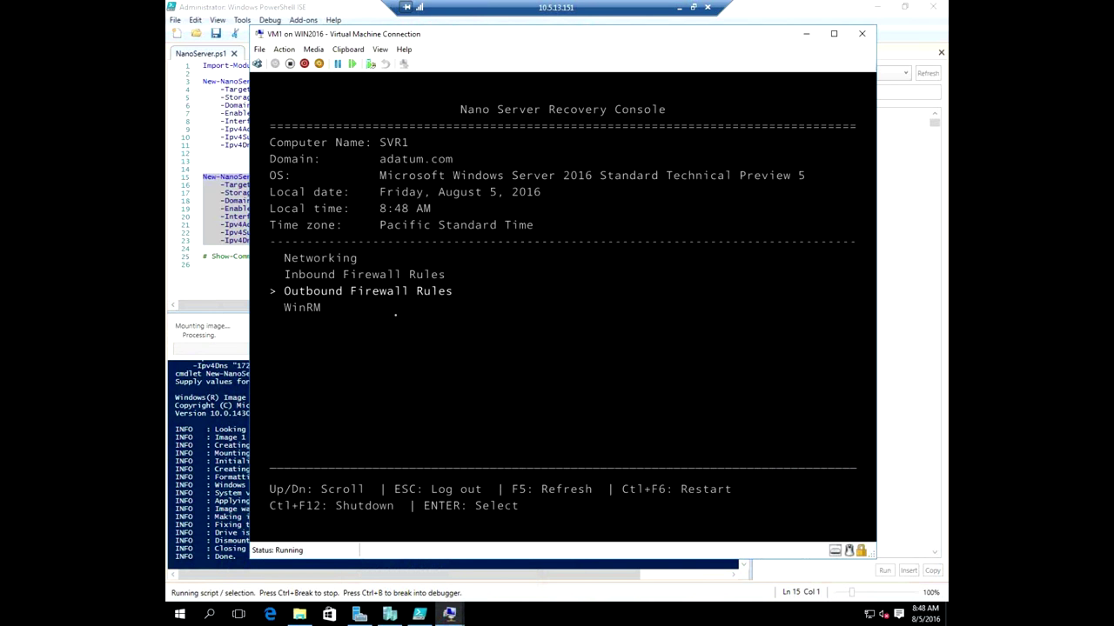
View the WinRM reset page without resetting, log out, and enter 'administrator' at the sign-in form.
key("Down")
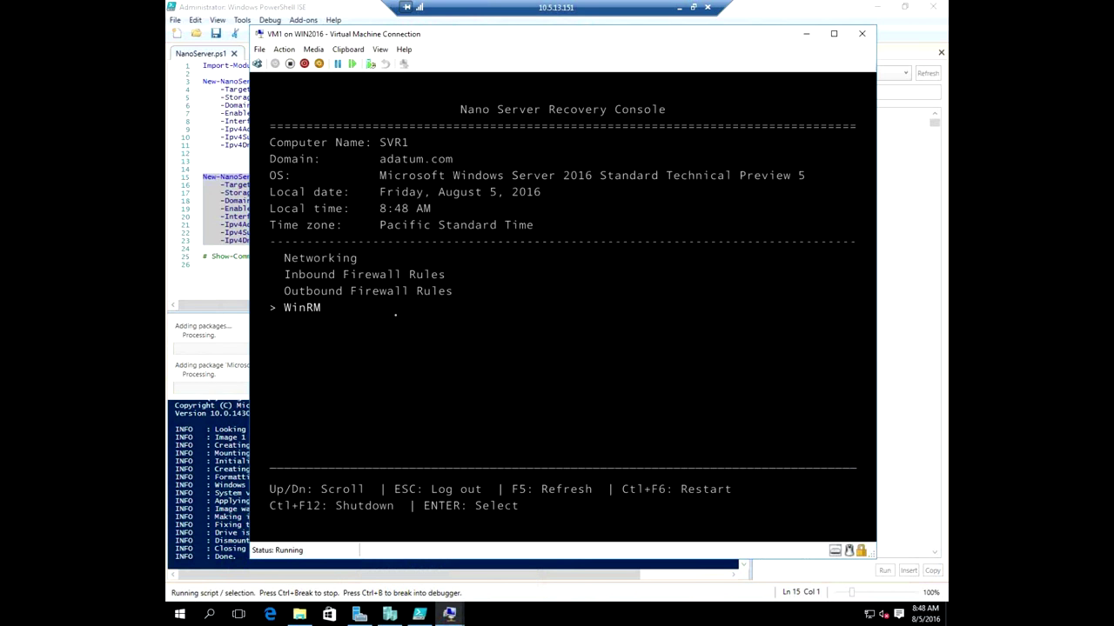
key("Return")
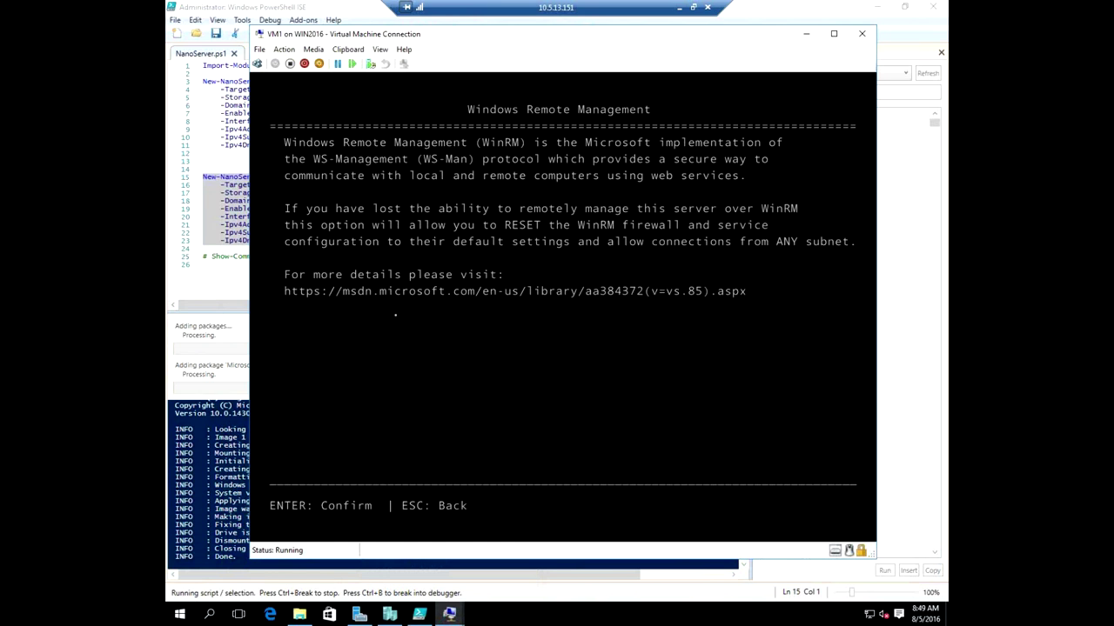
key("Escape")
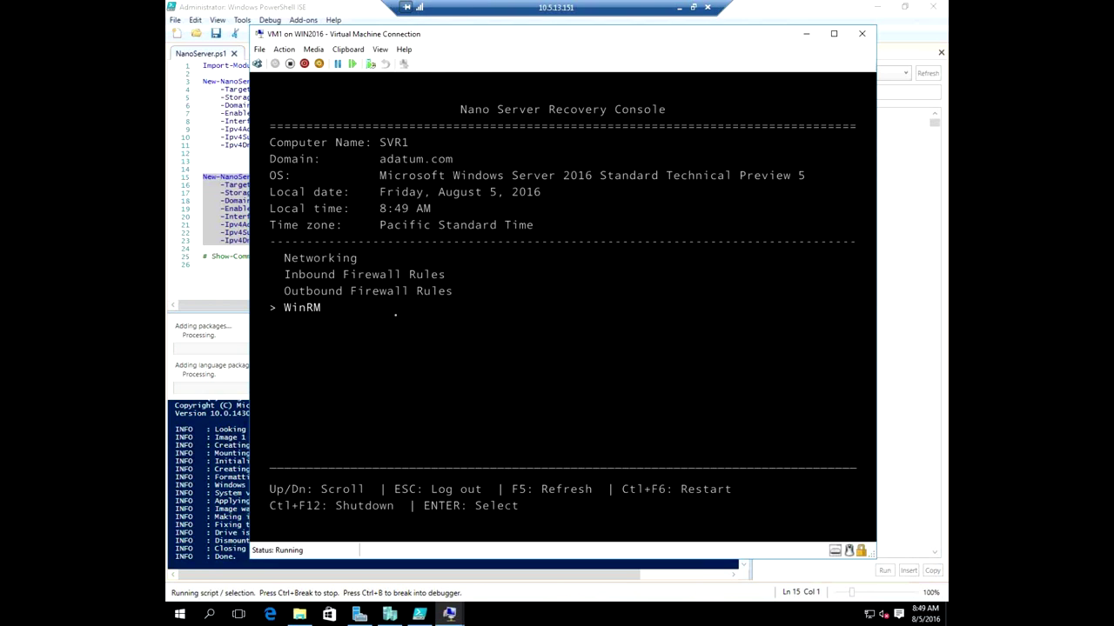
key("Return")
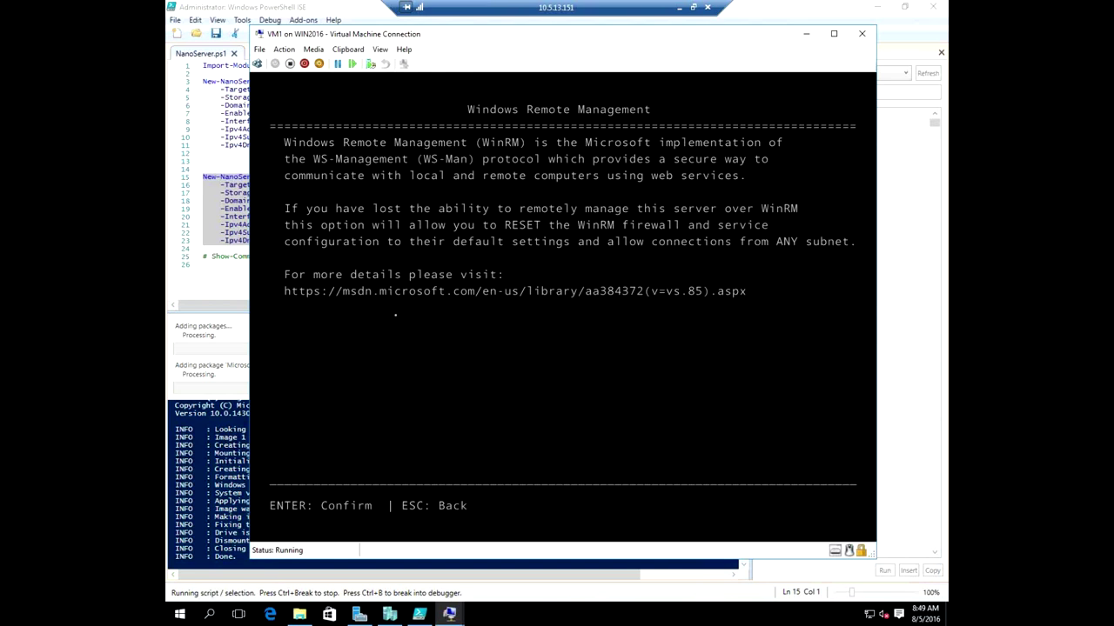
key("Escape")
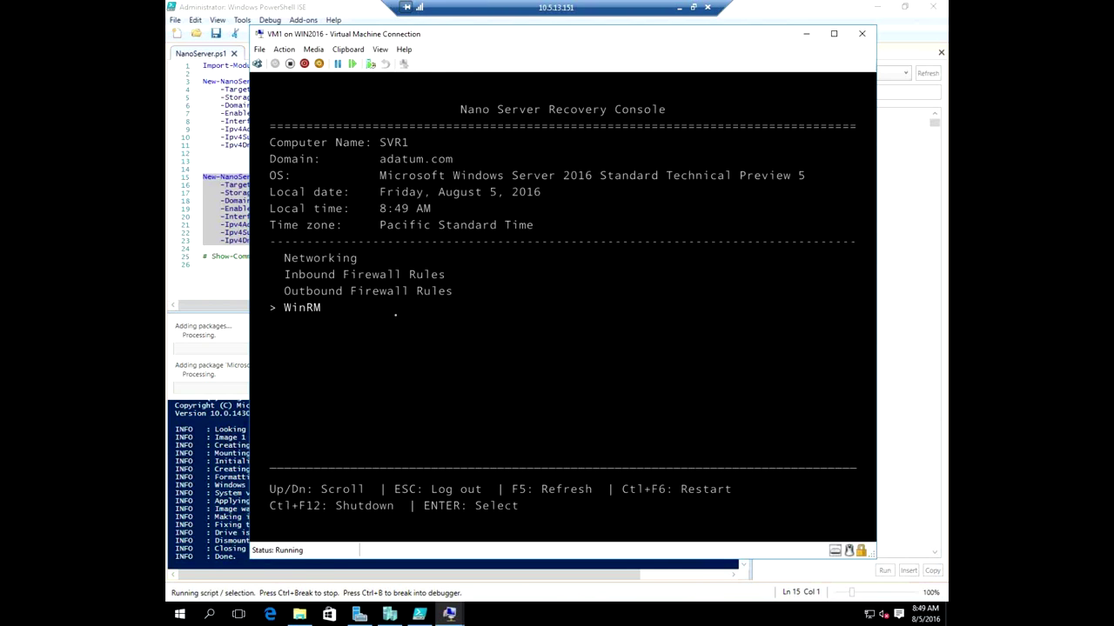
key("Escape")
type("administrator")
Finish signing in with the password and domain adatum, fixing the 'adatun' typo.
key("Tab")
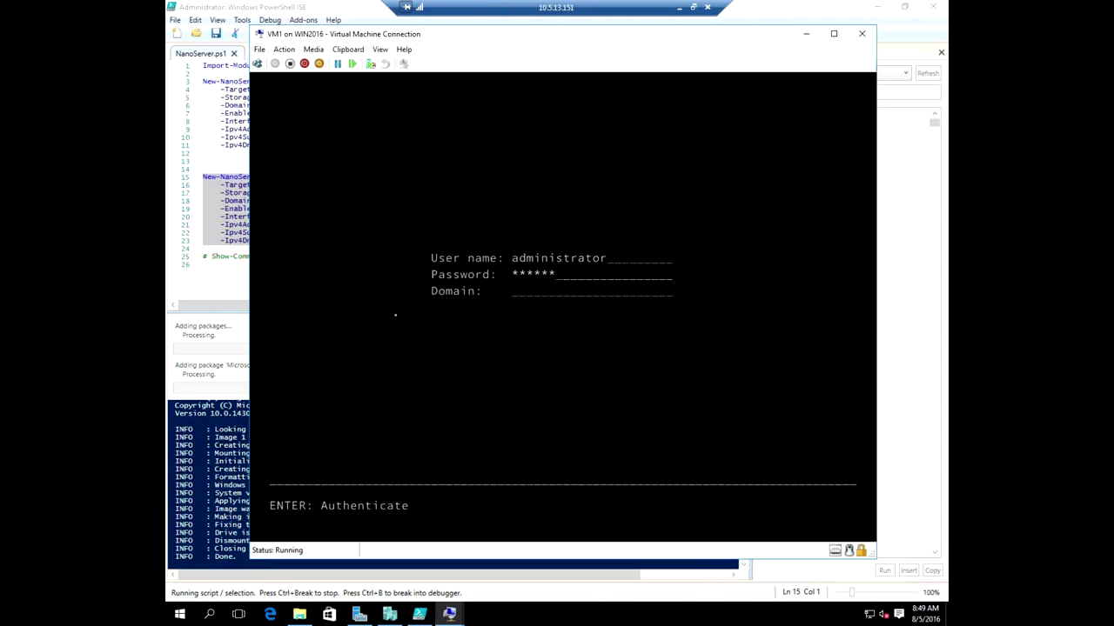
key("Tab")
type("adatun")
key("BackSpace")
type("m")
key("Return")
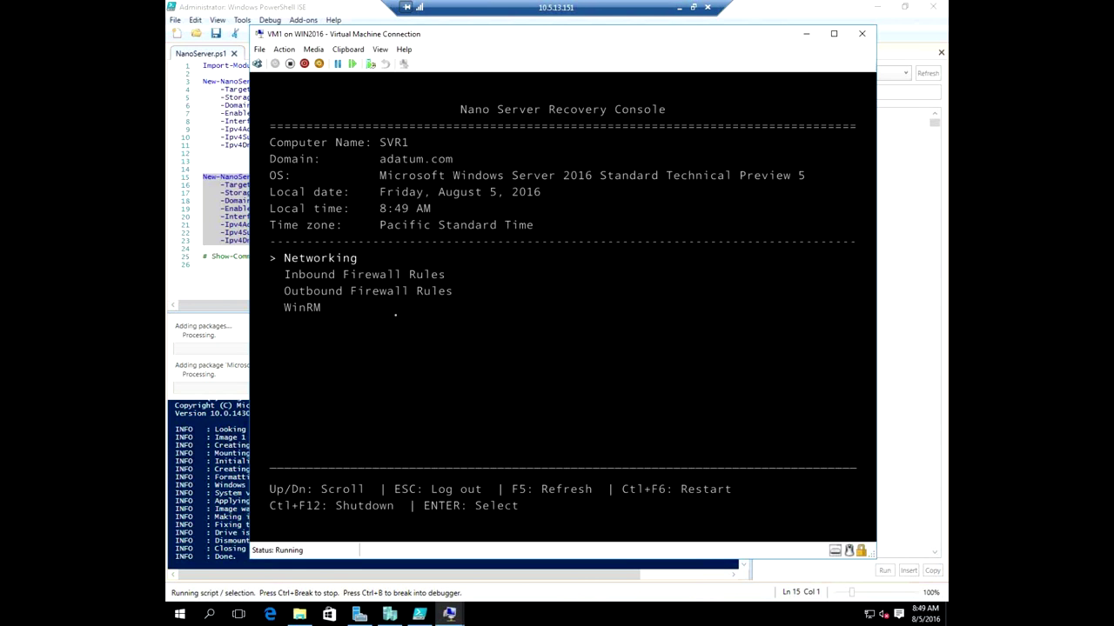
Restart the Nano Server with Ctrl+F6 and minimize the VM console window.
key("ctrl+F6")
key("Return")
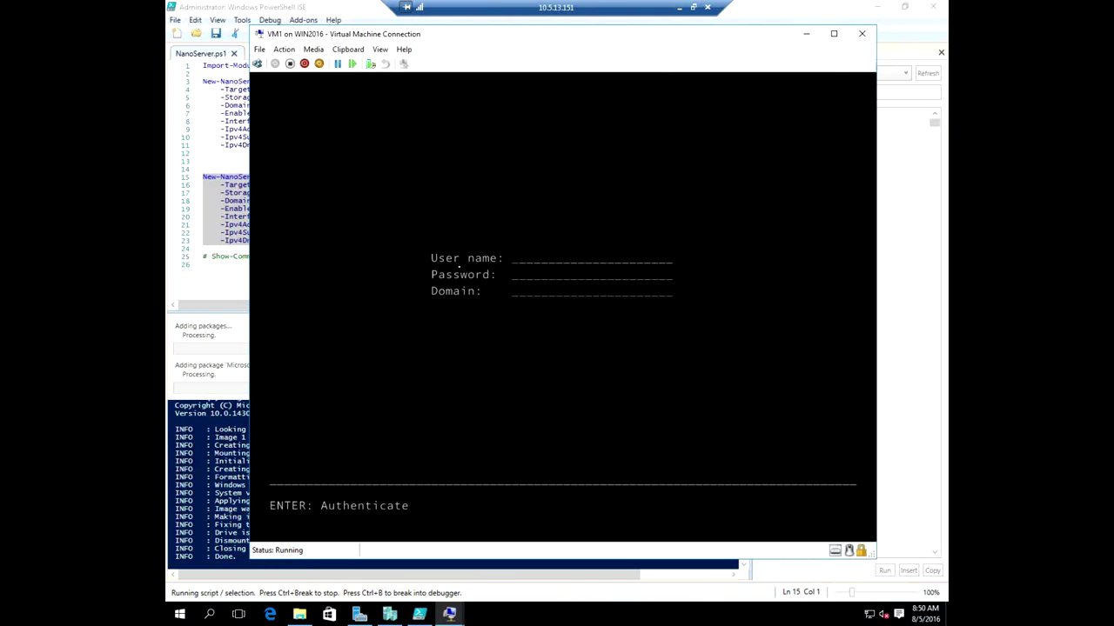
left_click(806, 37)
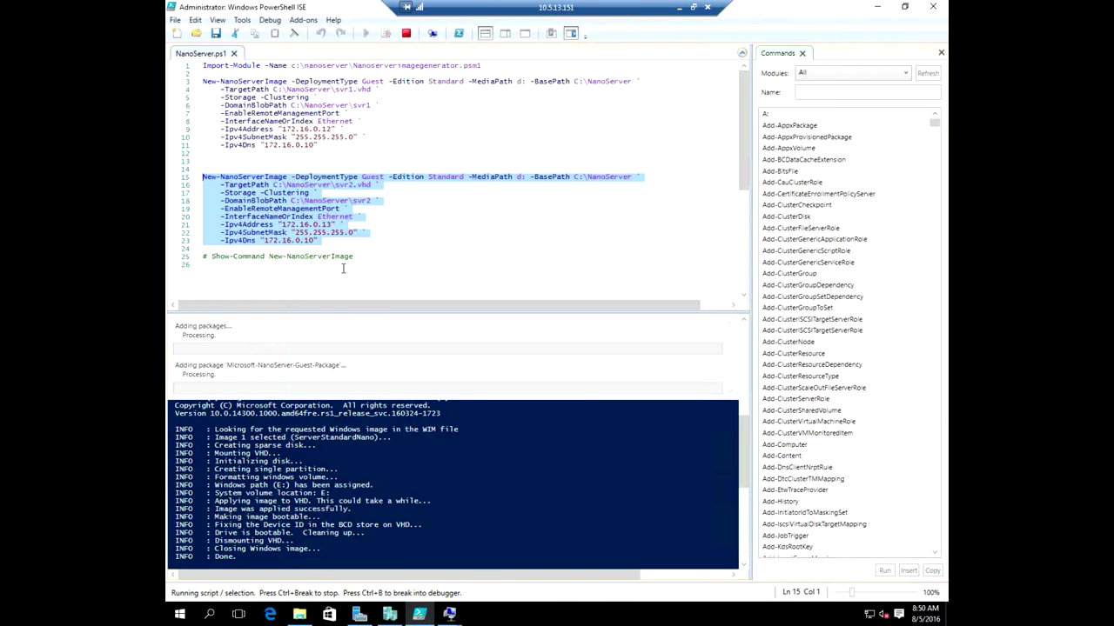
Launch the New Virtual Machine wizard from the WIN2016 host in Hyper-V Manager.
left_click(389, 615)
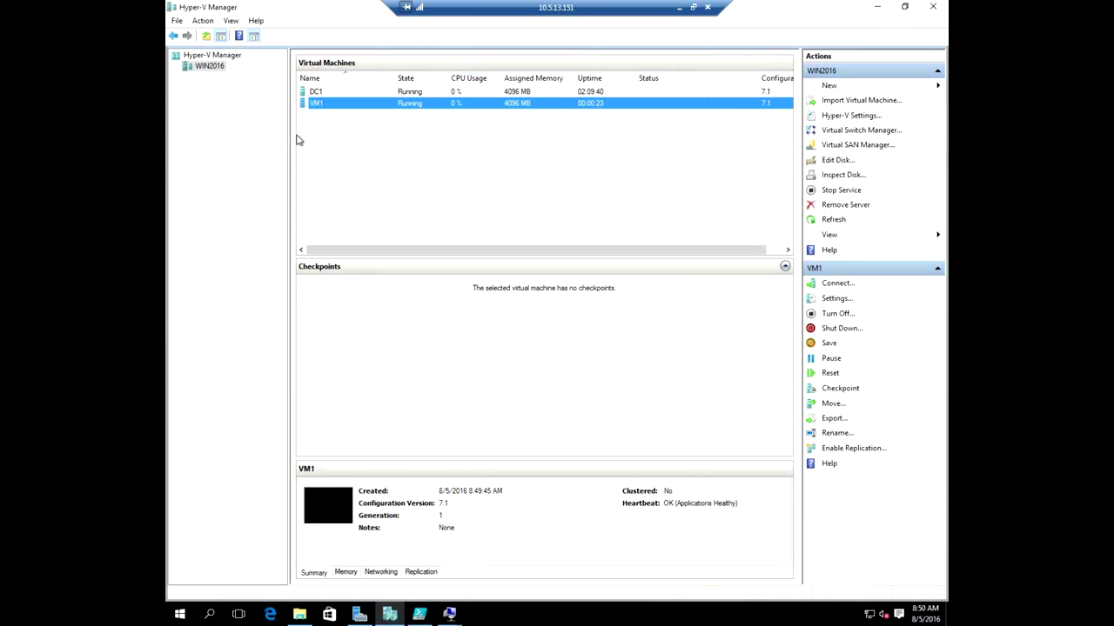
right_click(210, 72)
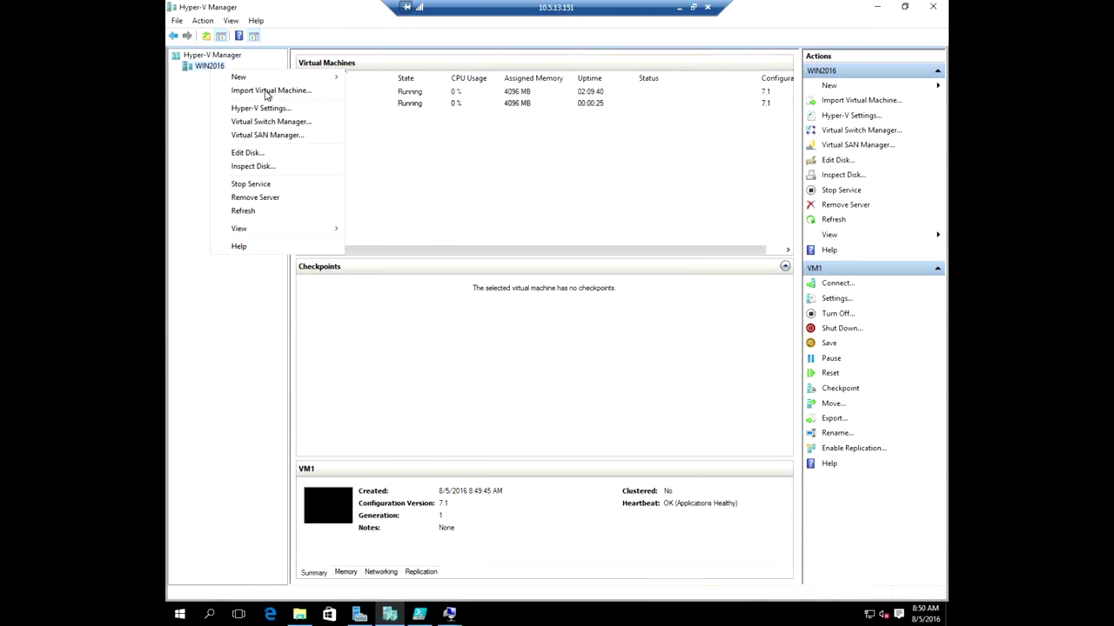
mouse_move(296, 83)
left_click(402, 77)
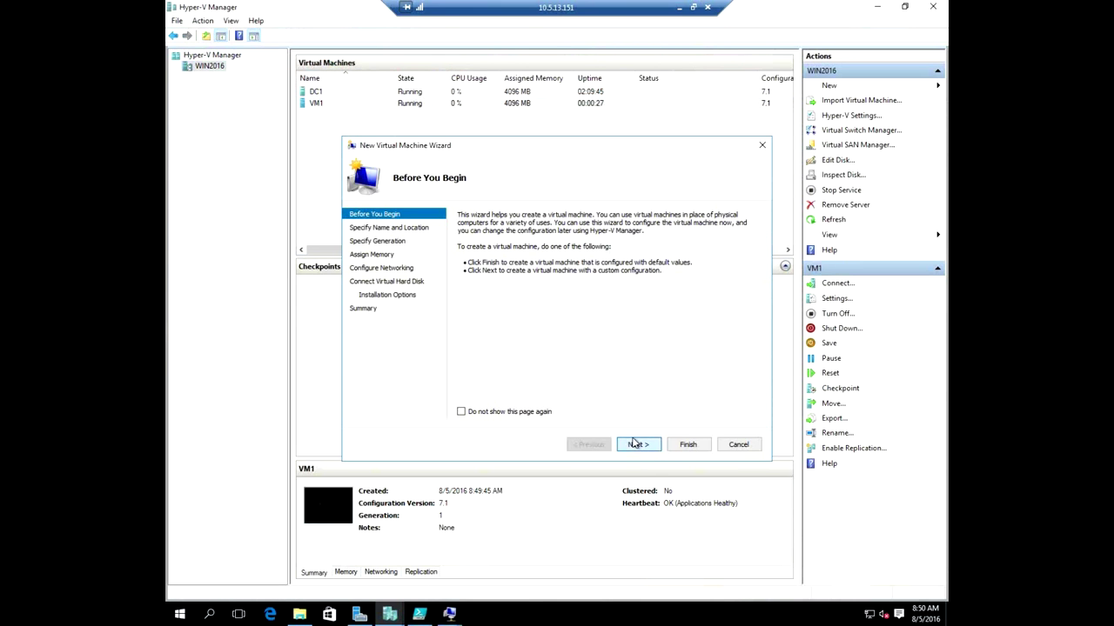
left_click(637, 444)
Name the virtual machine 'VM2' and store it in C:\NanoServerVM.
type("VM2")
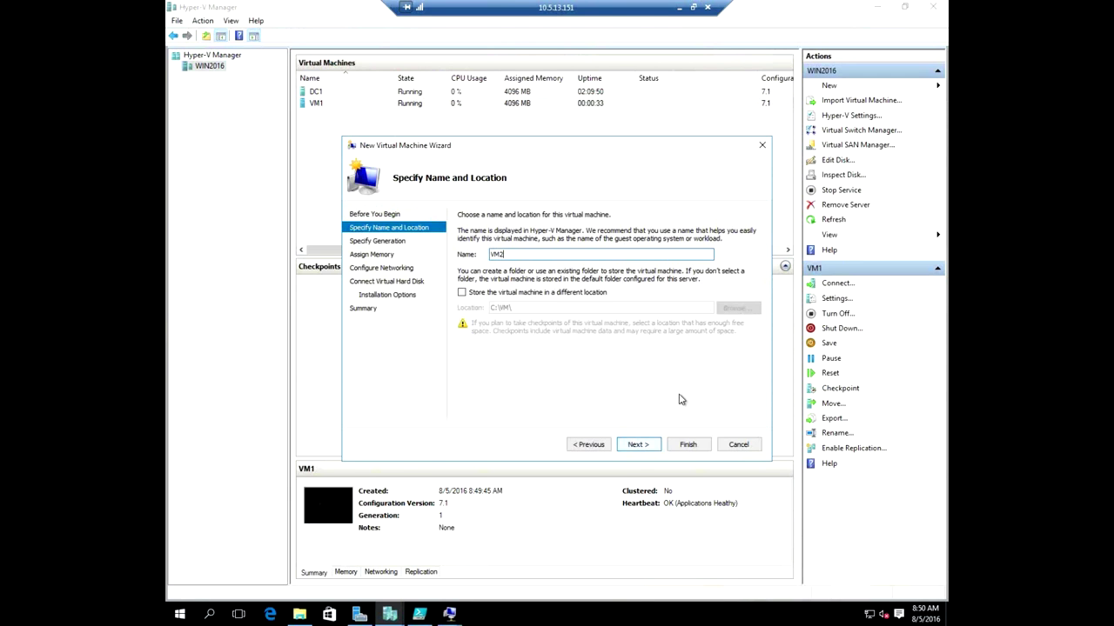
left_click(461, 292)
left_click(735, 308)
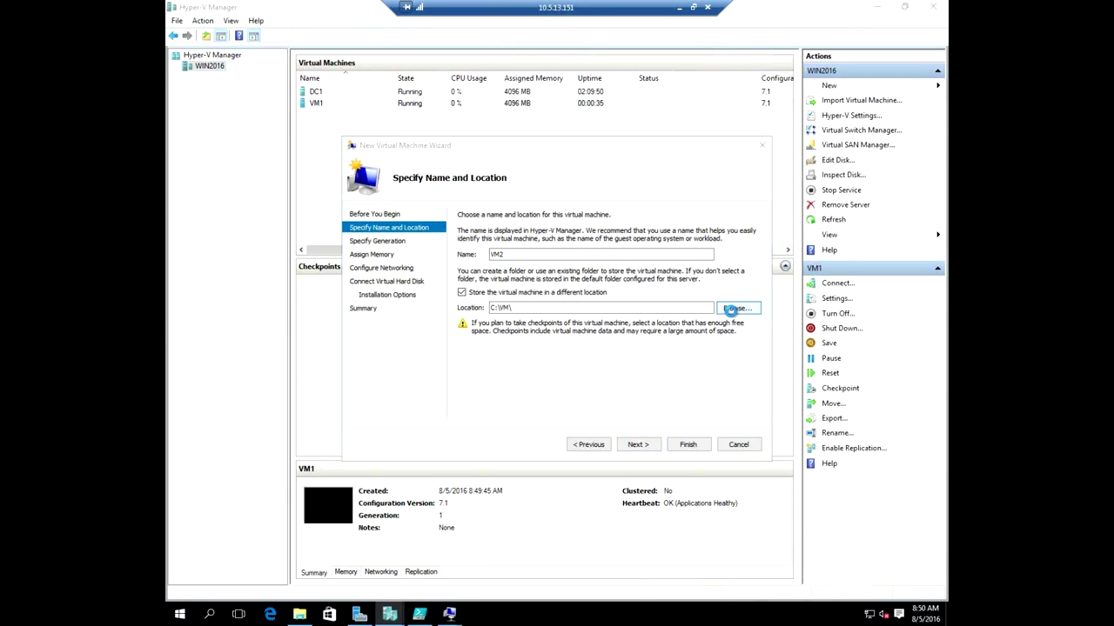
scroll(437, 338, "down", 2)
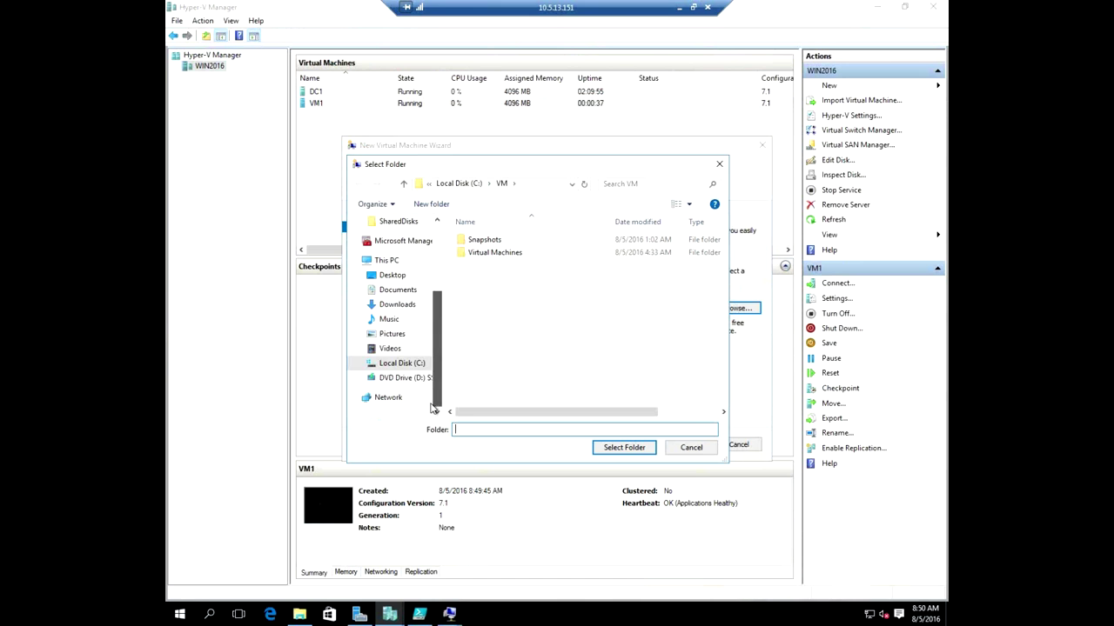
left_click(403, 365)
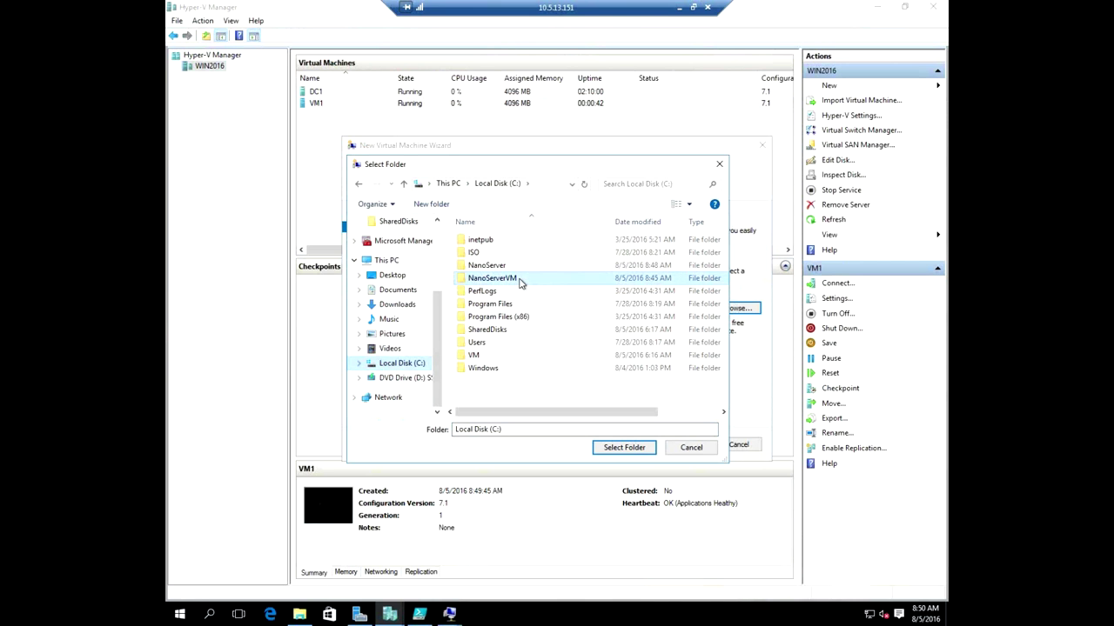
double_click(520, 281)
left_click(632, 450)
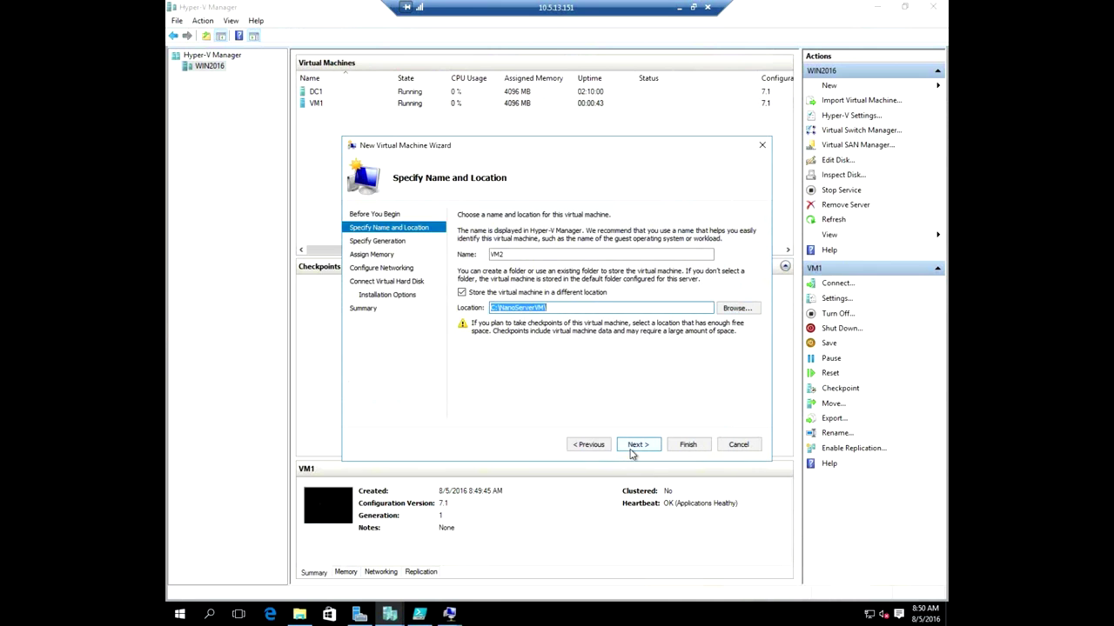
Keep Generation 1 and set the startup memory to 4096 MB.
left_click(644, 447)
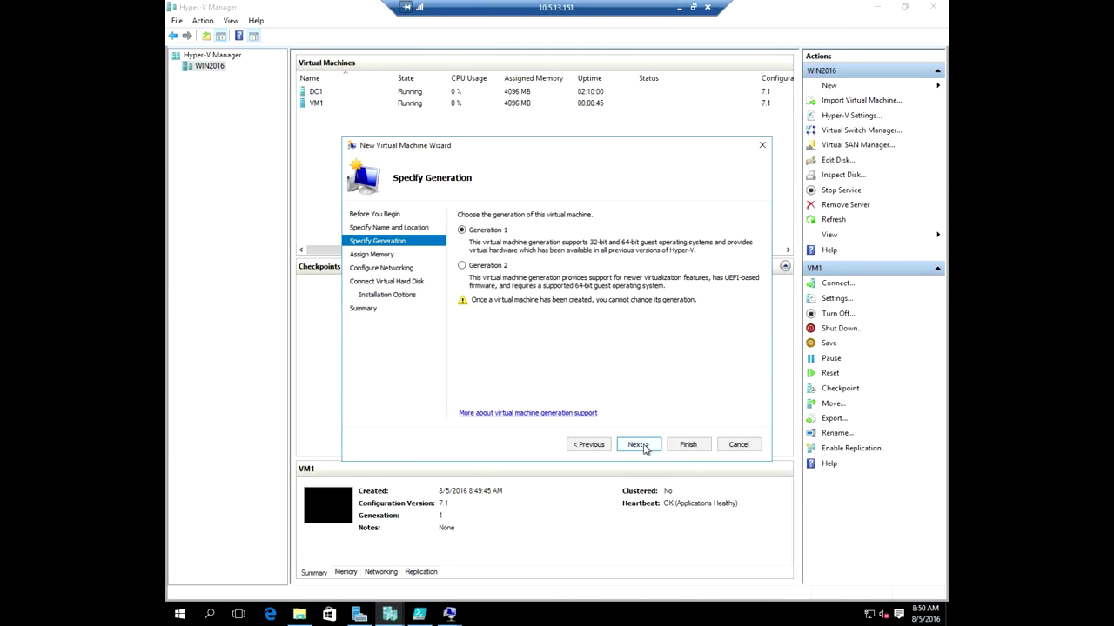
left_click(645, 447)
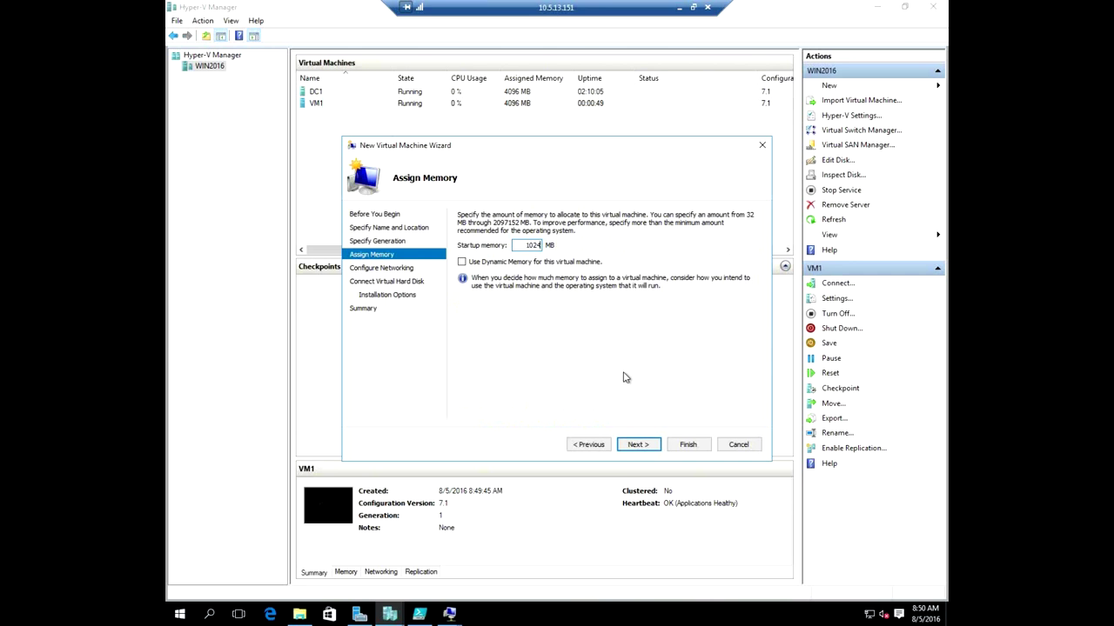
key("BackSpace")
key("BackSpace")
key("BackSpace")
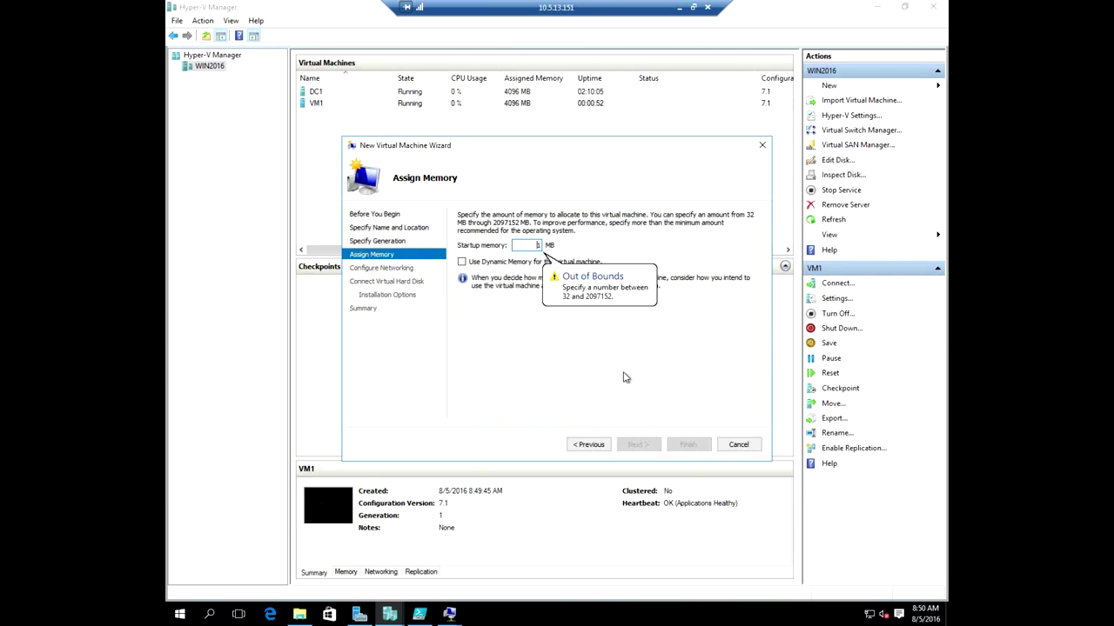
key("BackSpace")
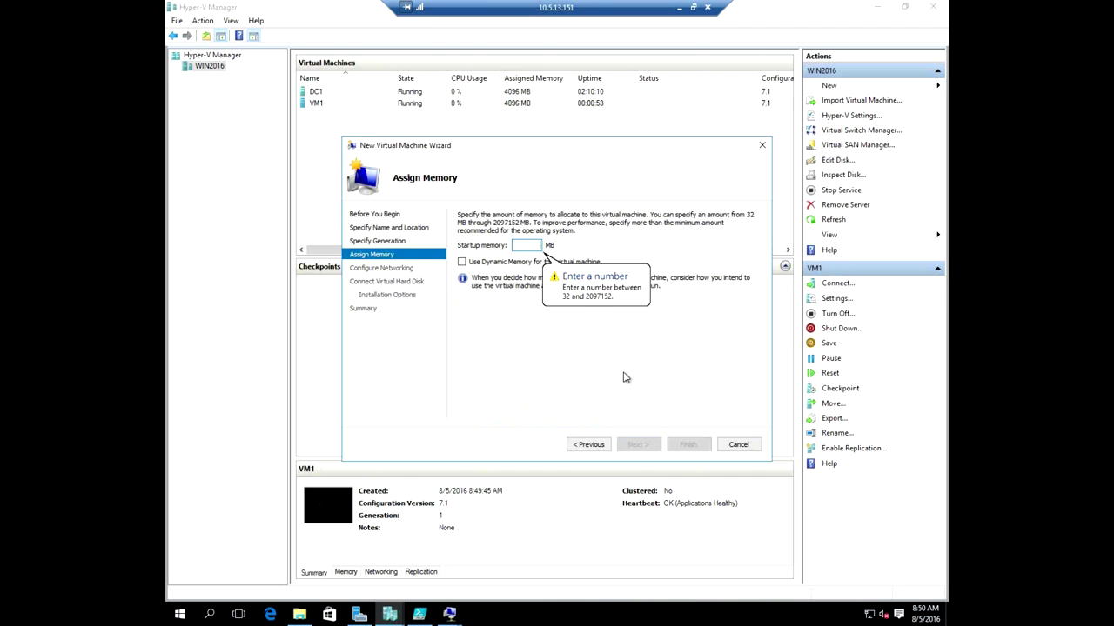
type("4096")
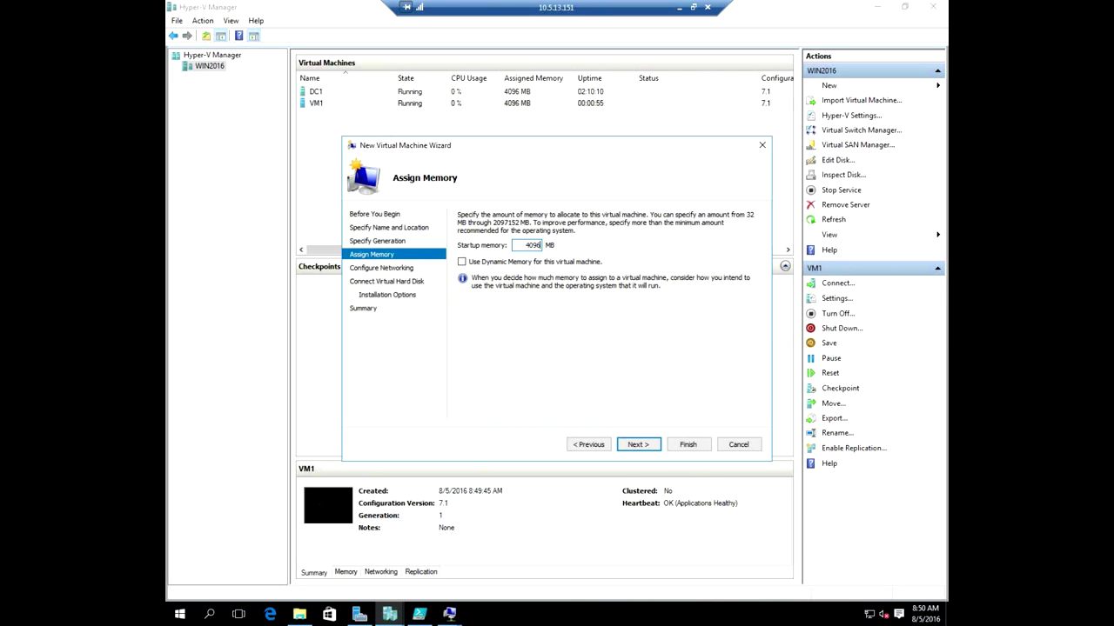
Connect VM2 to External Network, attach a disk later, and finish creating it.
left_click(649, 448)
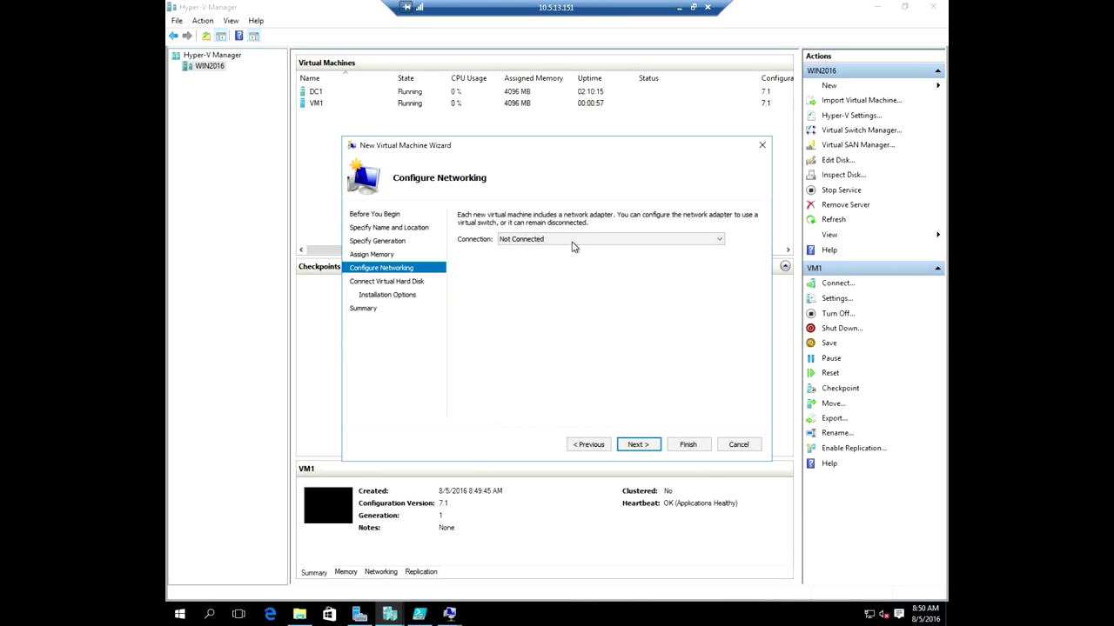
left_click(571, 243)
left_click(543, 260)
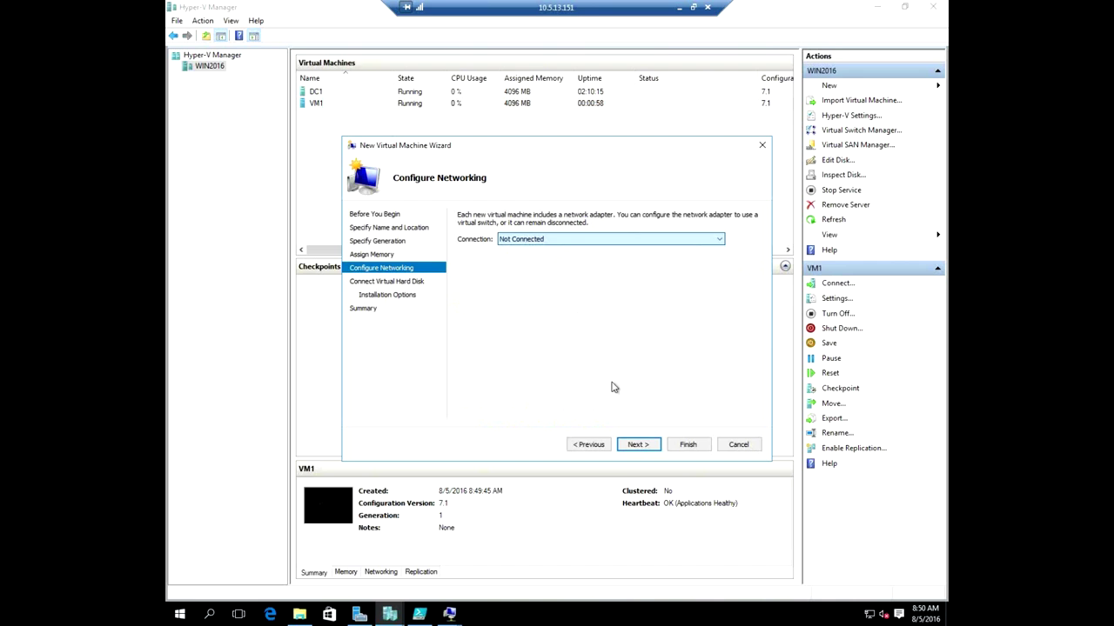
left_click(636, 445)
left_click(462, 383)
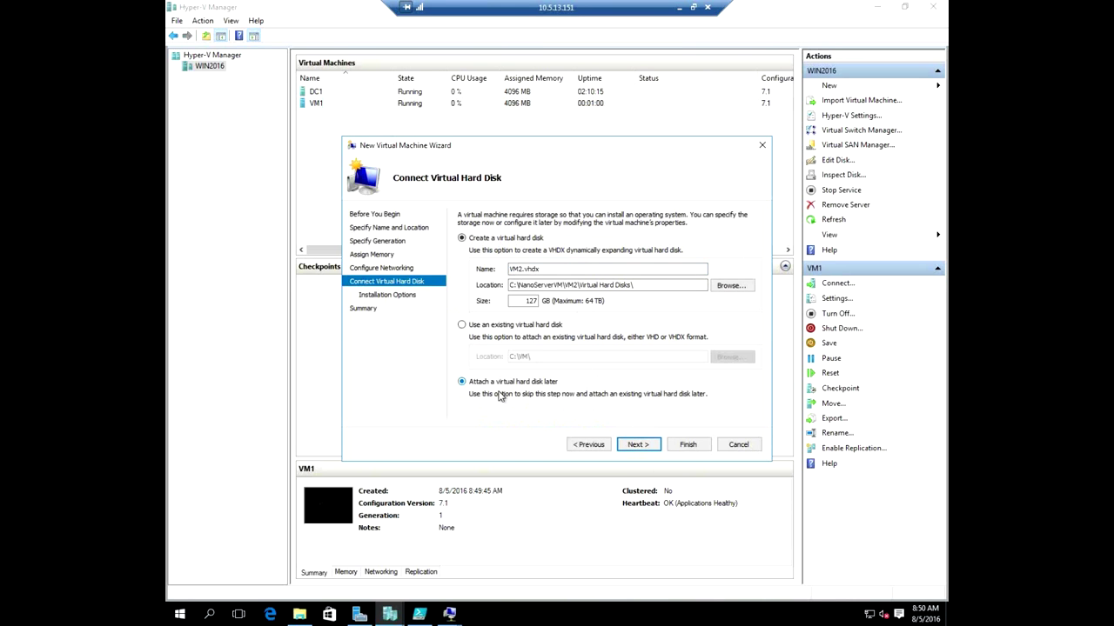
left_click(638, 444)
left_click(683, 446)
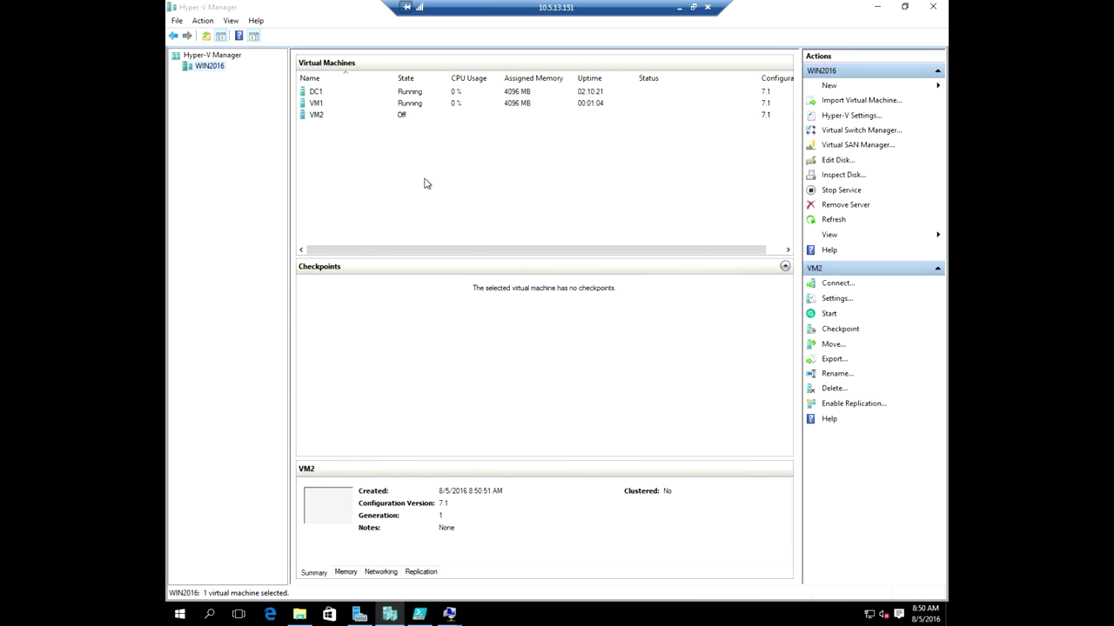
left_click(424, 615)
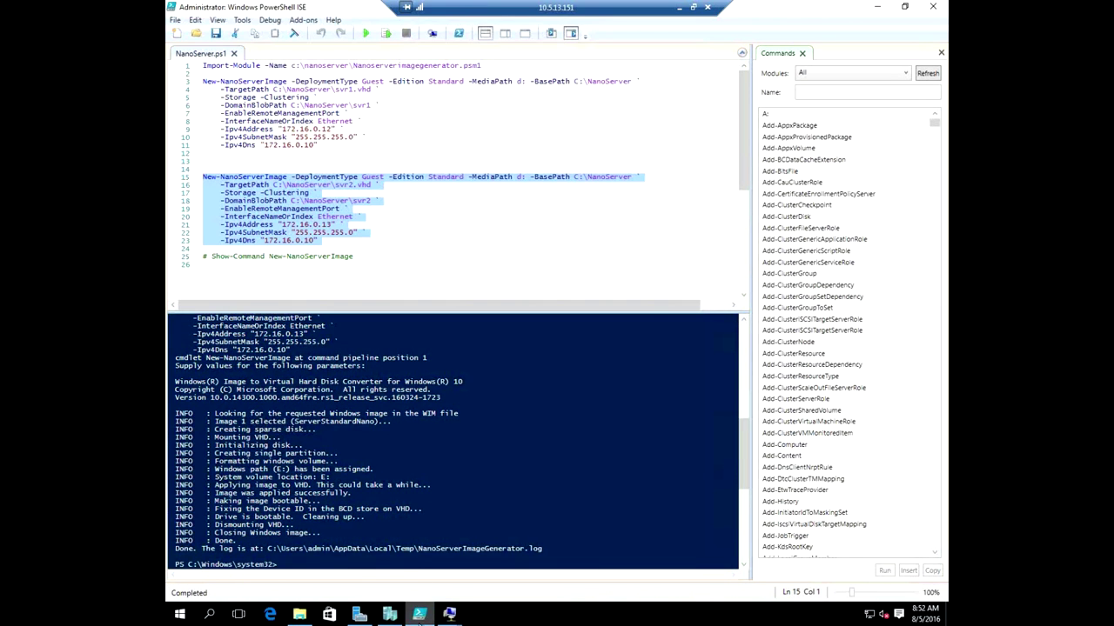
Open VM2's settings, then show the root of Local Disk (C:) in File Explorer.
left_click(389, 614)
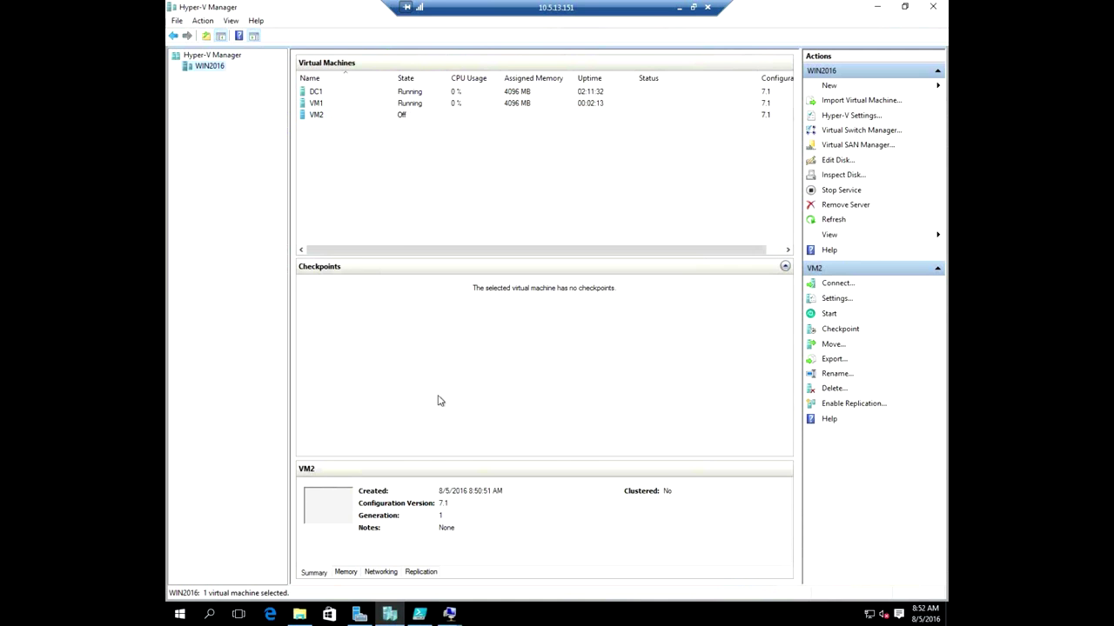
right_click(394, 116)
left_click(431, 141)
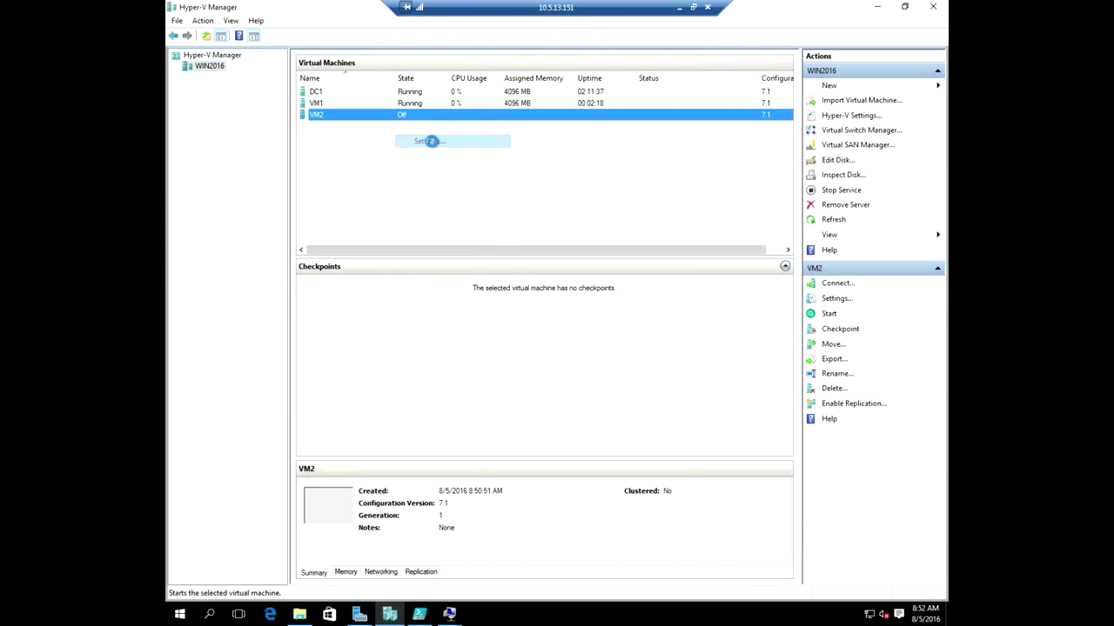
left_click(299, 614)
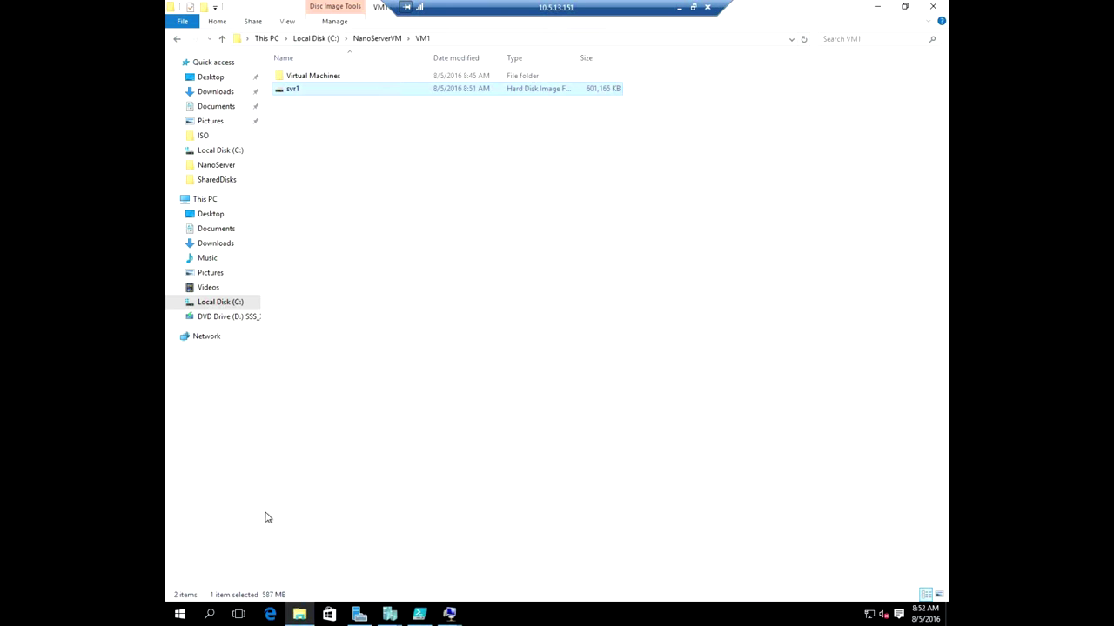
left_click(220, 302)
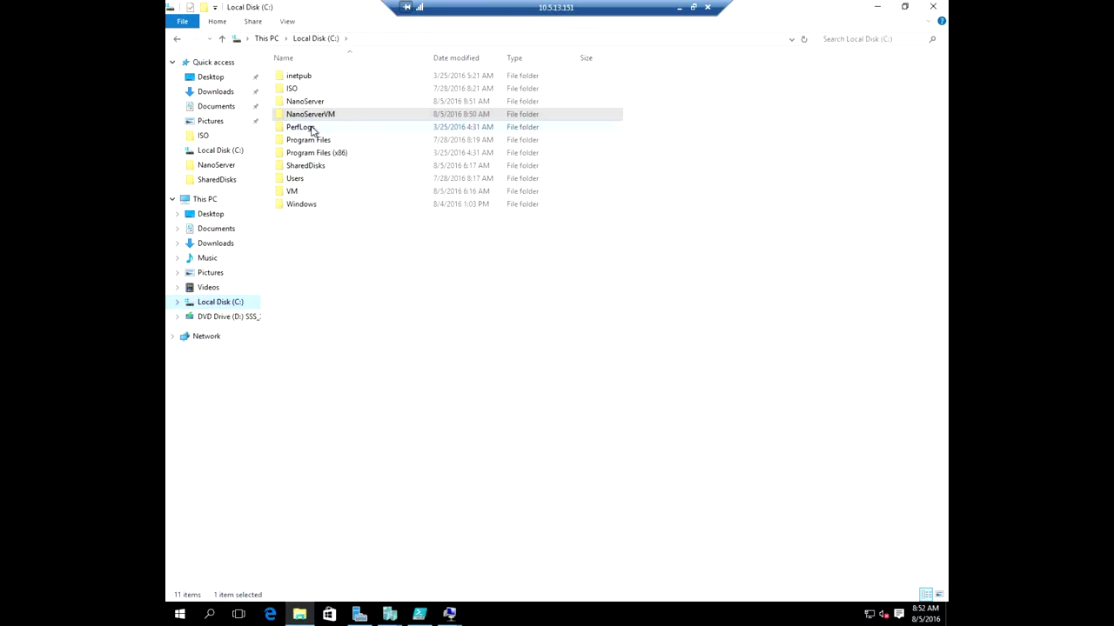
Copy the svr2 disk image from the C:\NanoServer folder.
double_click(306, 102)
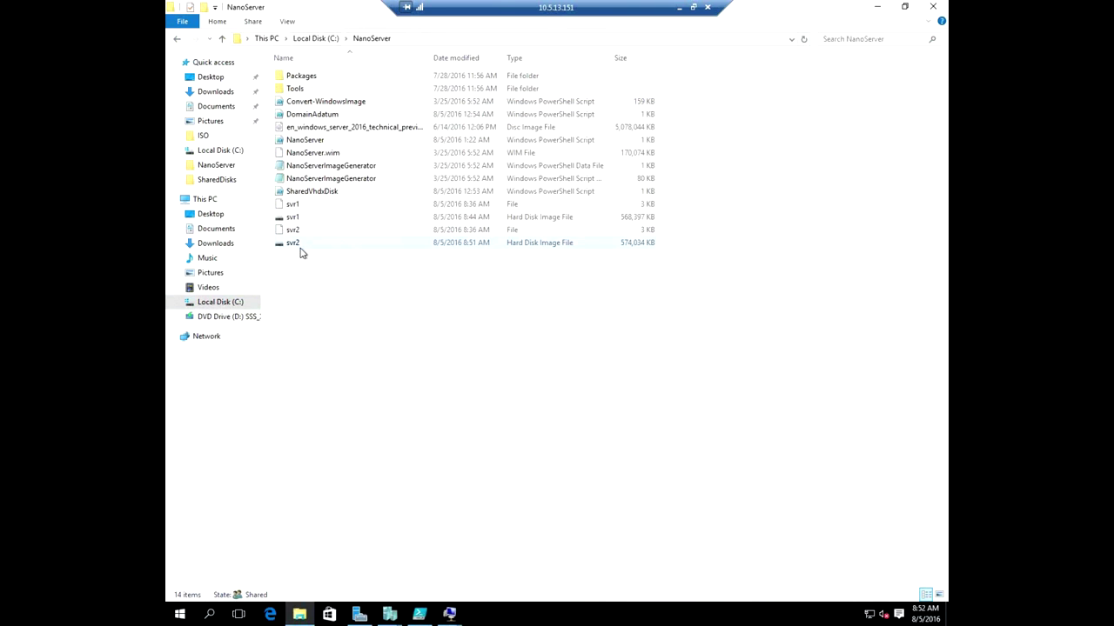
left_click(305, 247)
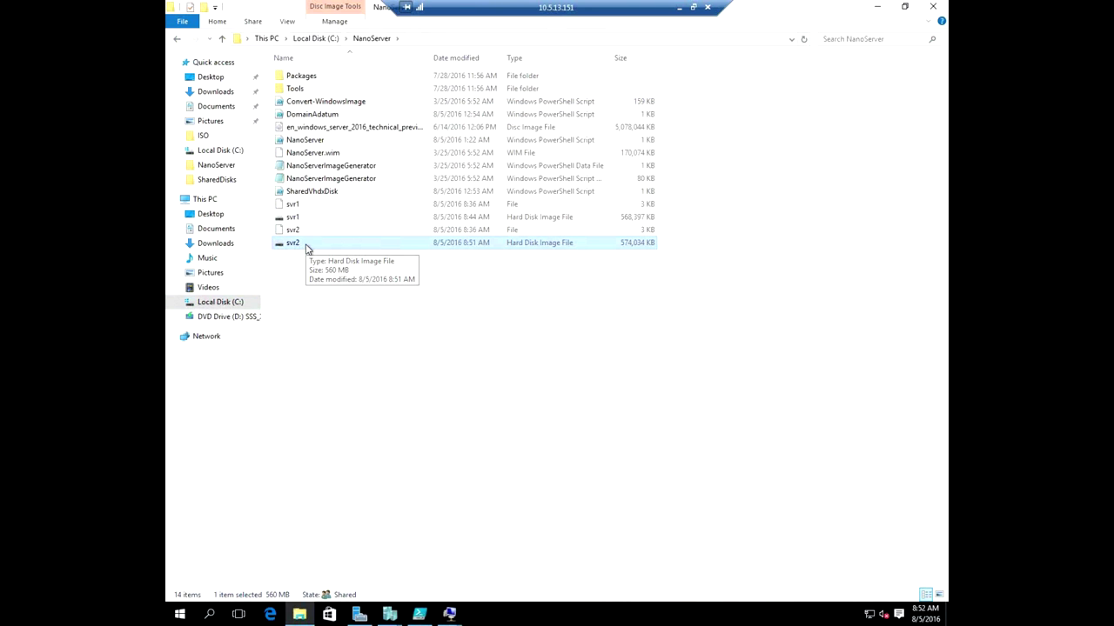
right_click(306, 249)
left_click(353, 364)
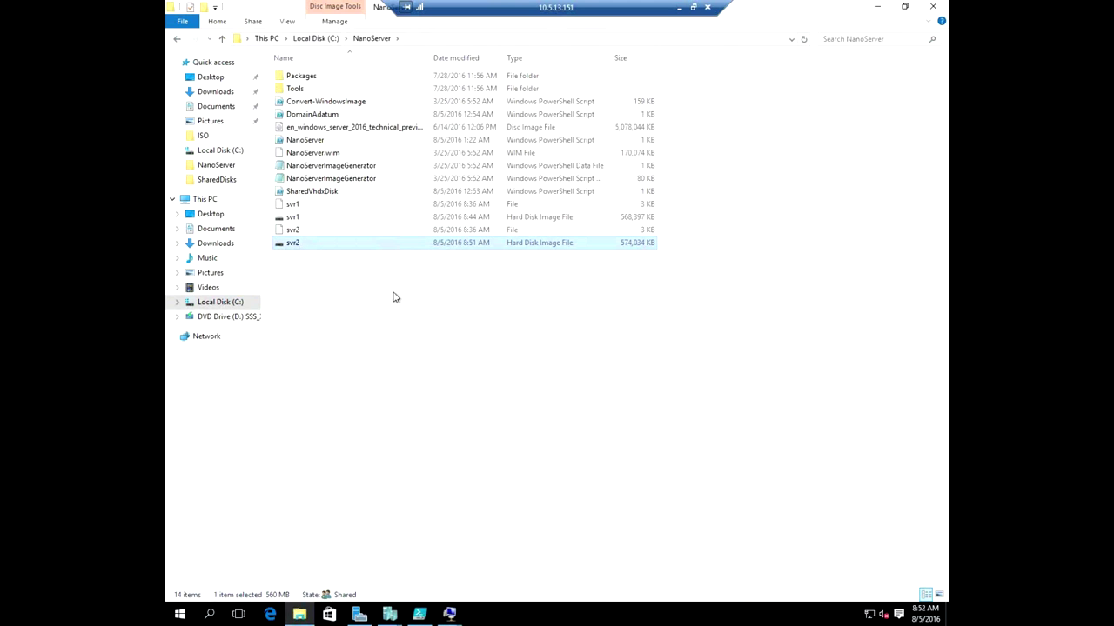
Paste svr2 into the C:\NanoServerVM\VM2 folder.
left_click(227, 303)
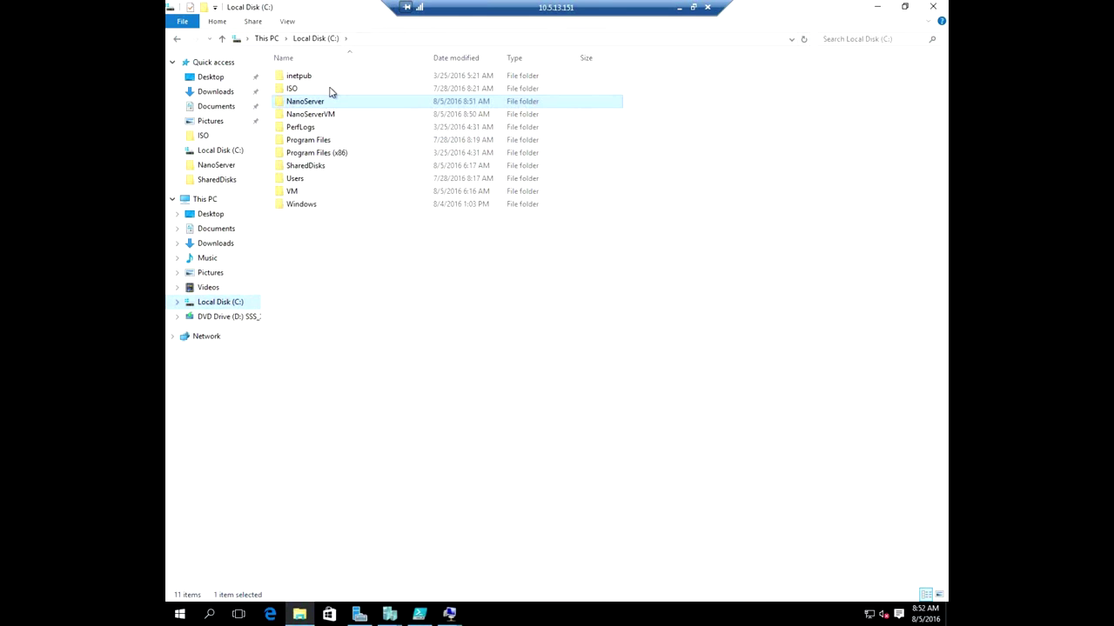
double_click(330, 114)
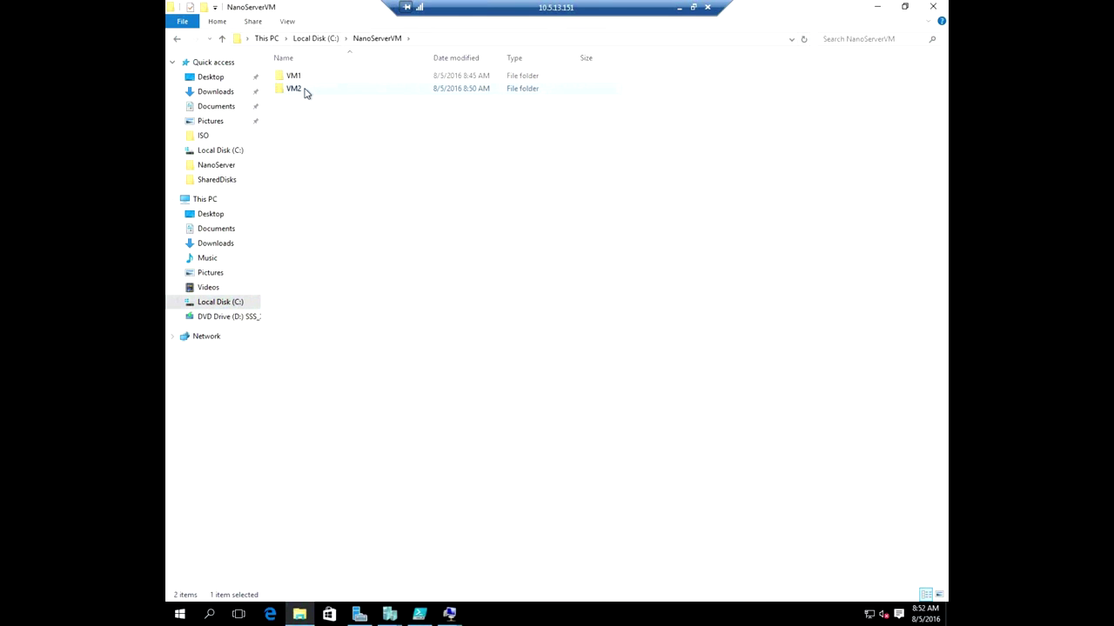
double_click(304, 91)
right_click(324, 144)
left_click(374, 228)
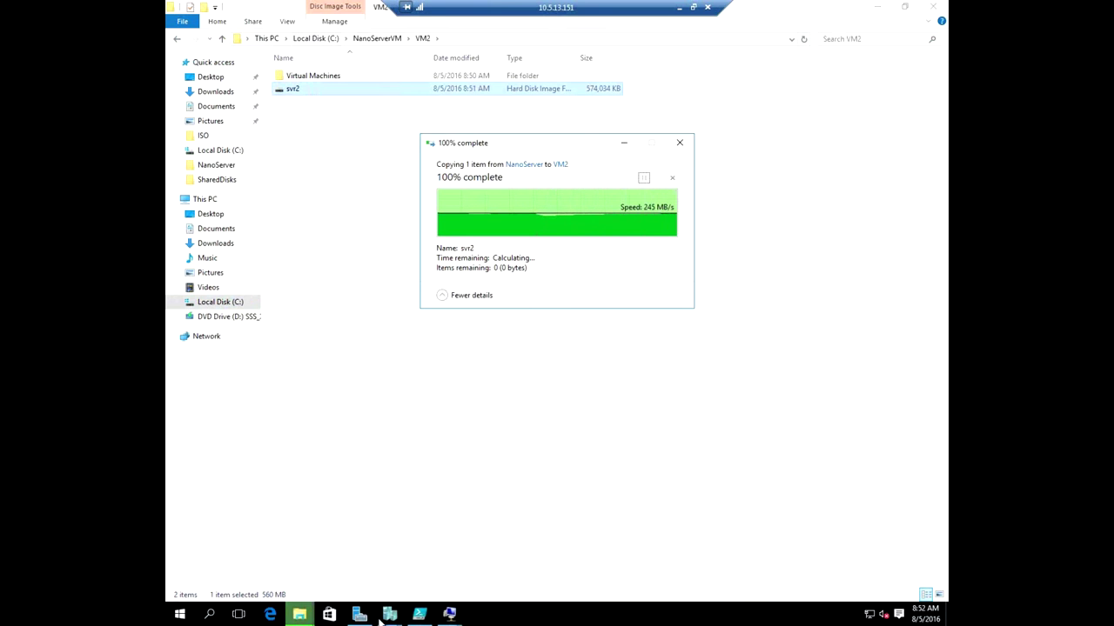
left_click(449, 615)
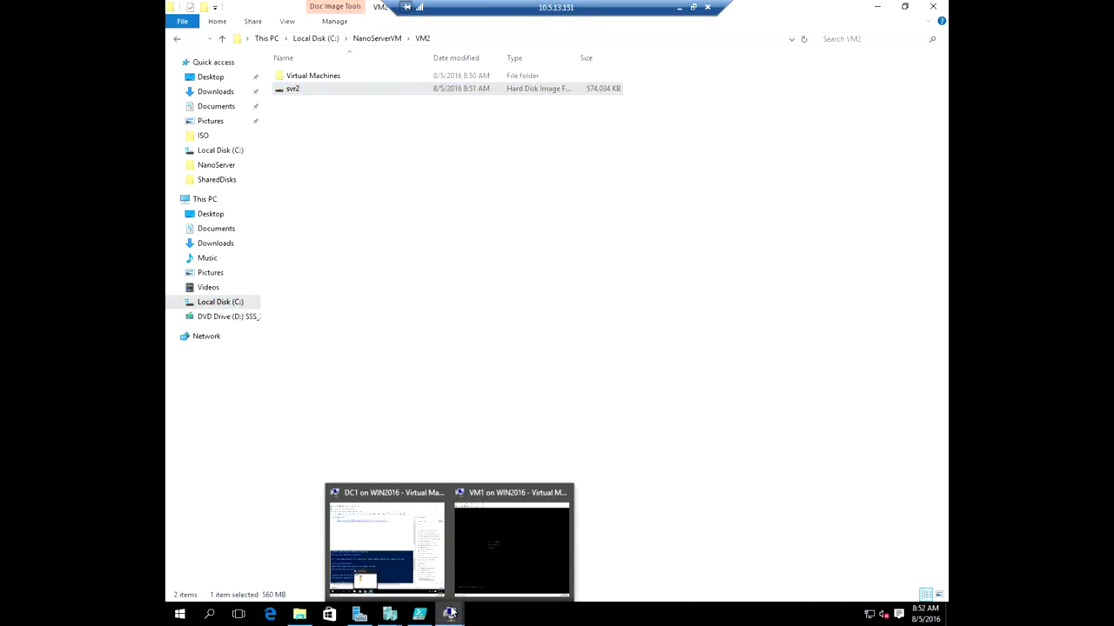
Open VM2's settings and add a hard drive to IDE Controller 0.
left_click(383, 549)
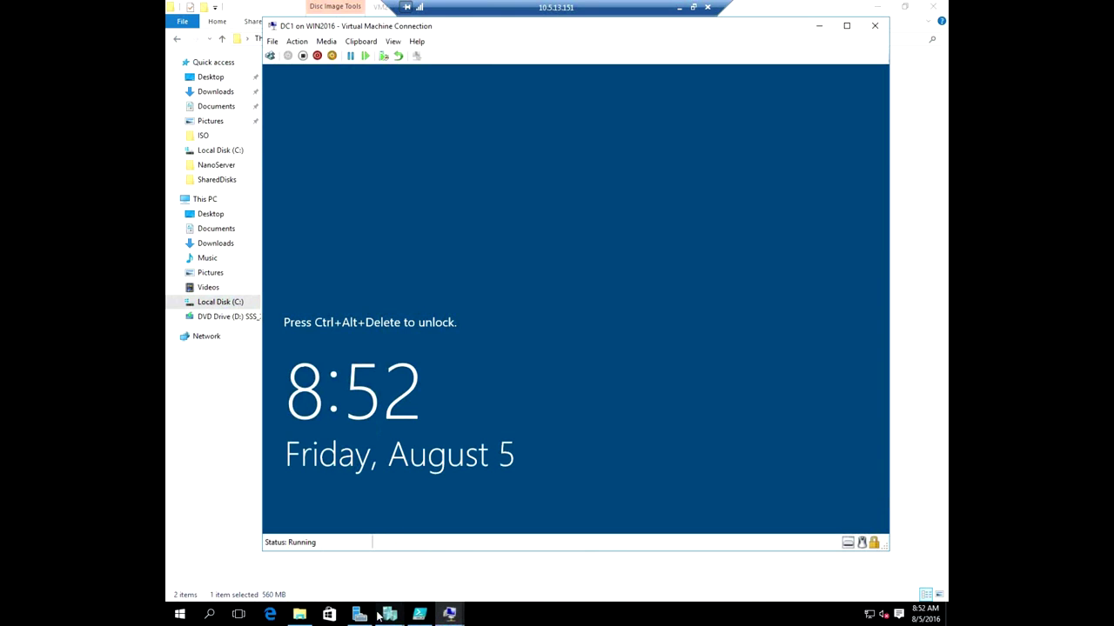
mouse_move(389, 615)
left_click(348, 541)
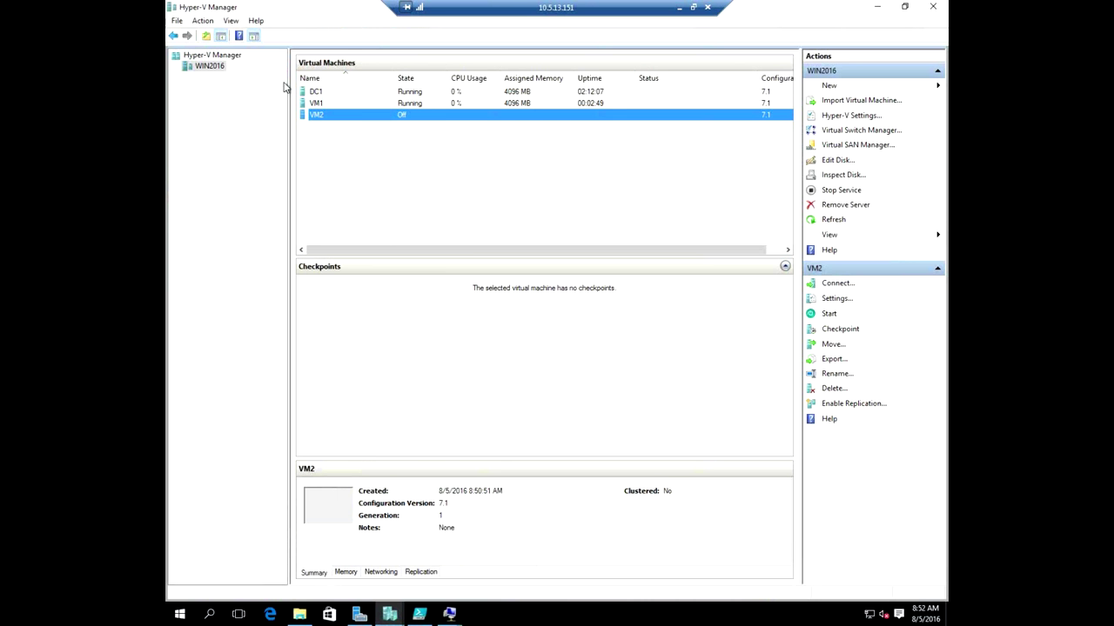
right_click(353, 117)
left_click(376, 146)
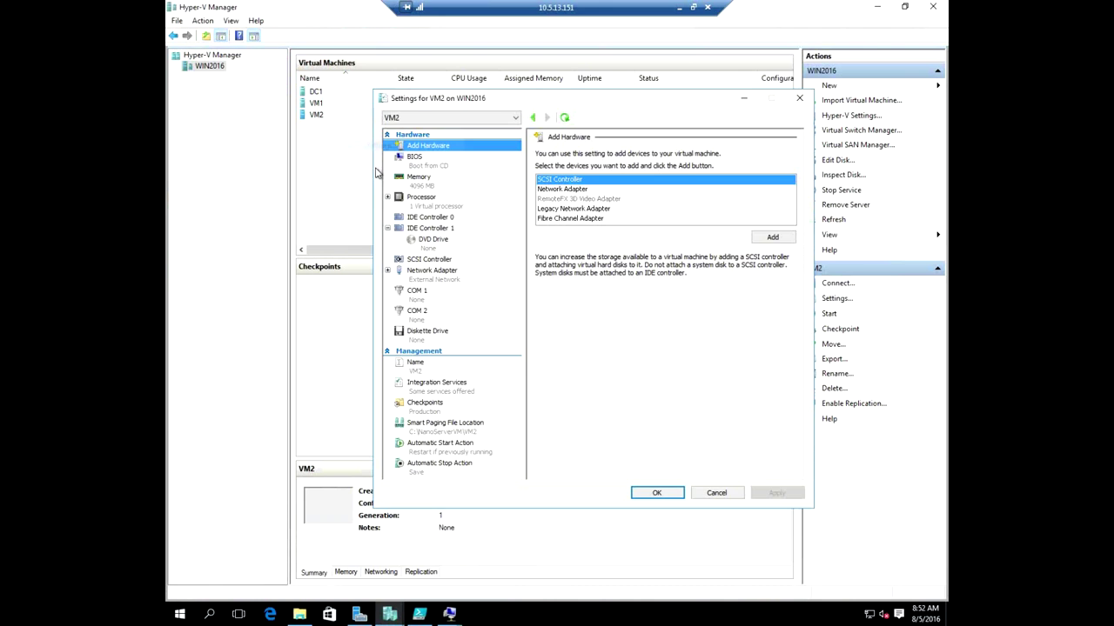
left_click(424, 219)
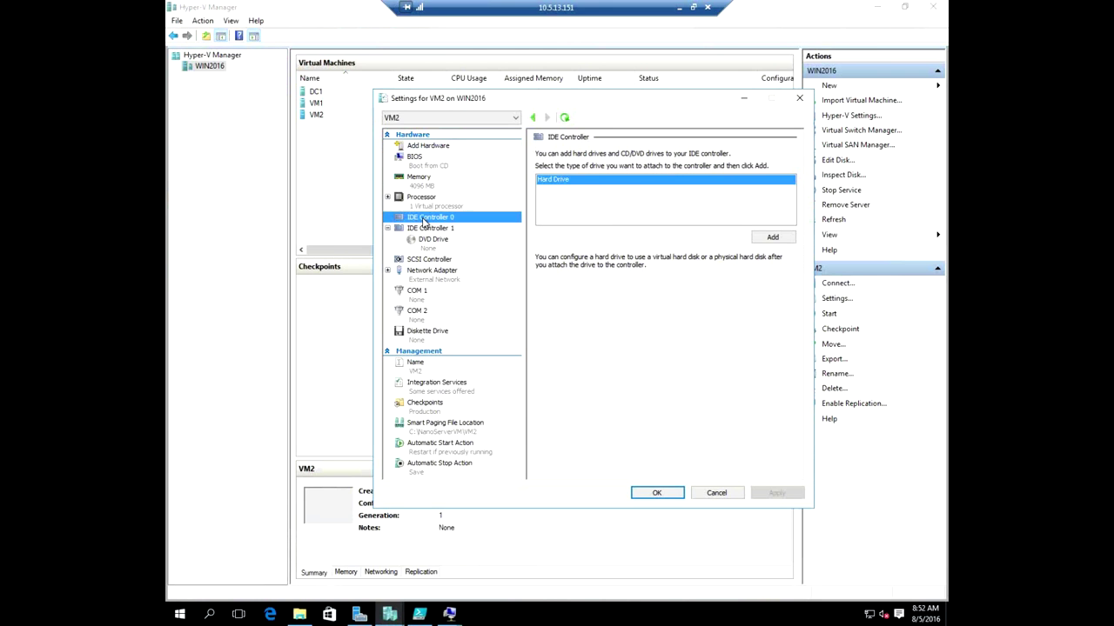
left_click(771, 236)
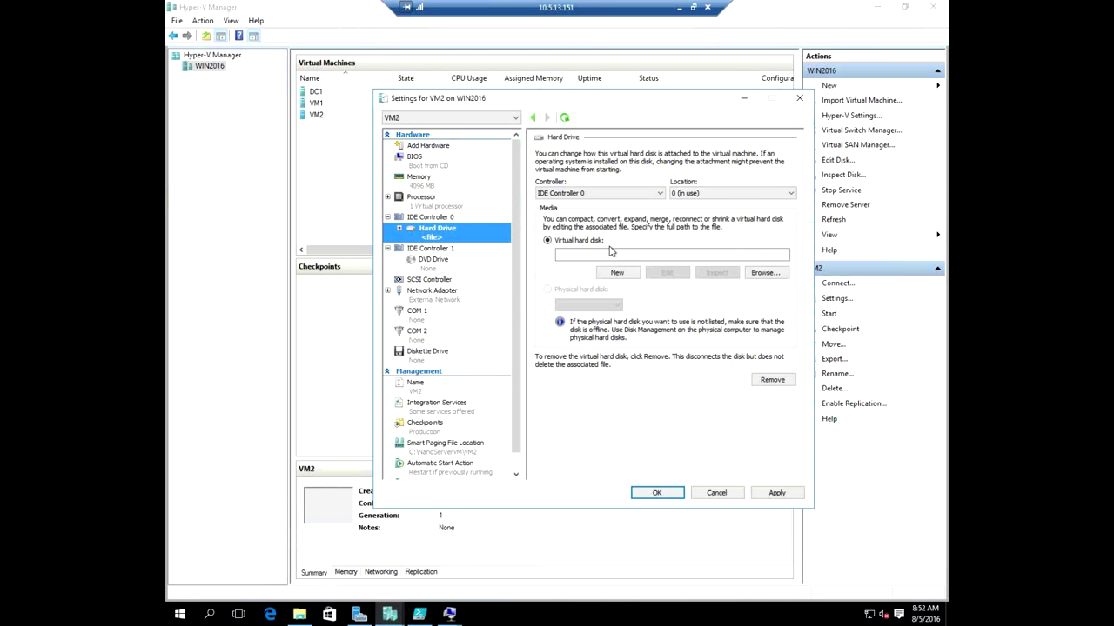
Point the drive to C:\NanoServerVM\VM2\svr2.vhd, save the settings, and start VM2.
left_click(642, 250)
left_click(764, 272)
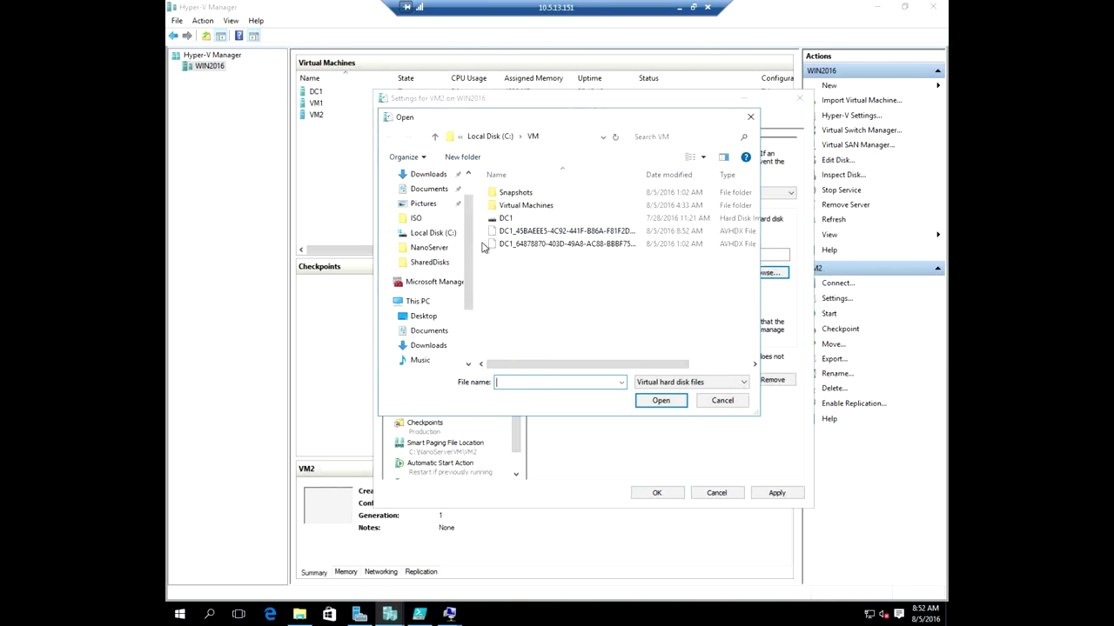
scroll(444, 315, "down", 2)
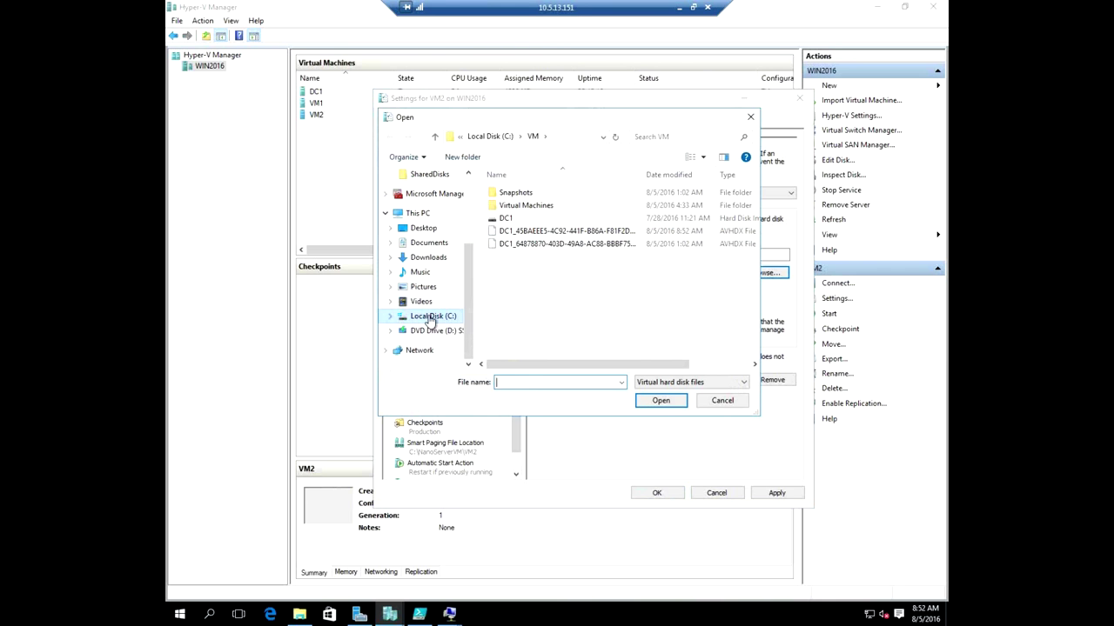
left_click(429, 318)
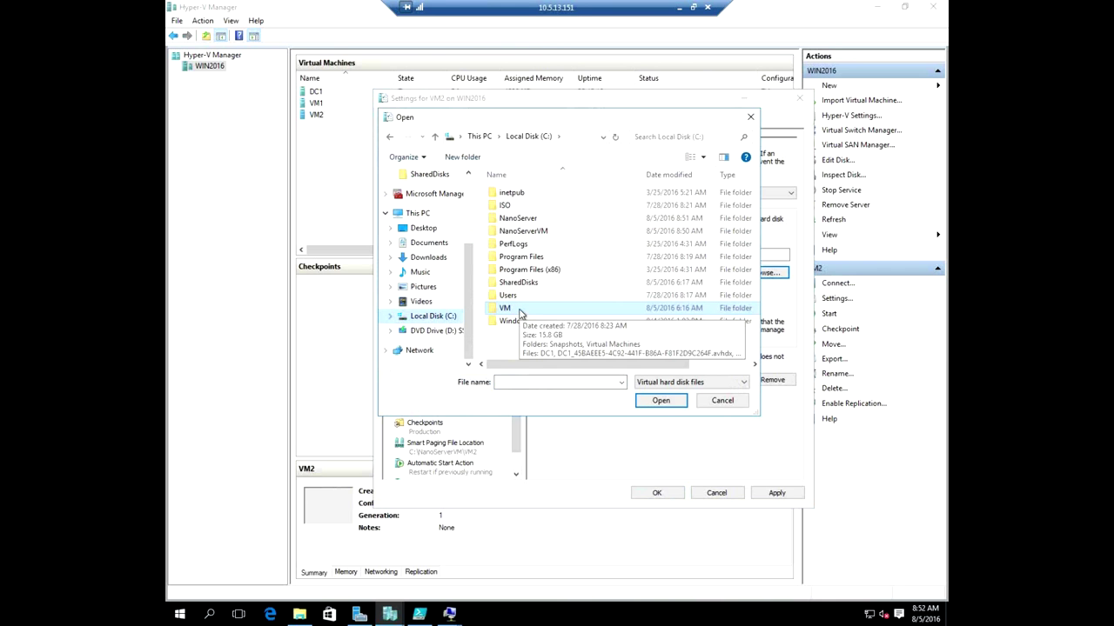
double_click(515, 231)
double_click(515, 213)
key("Escape")
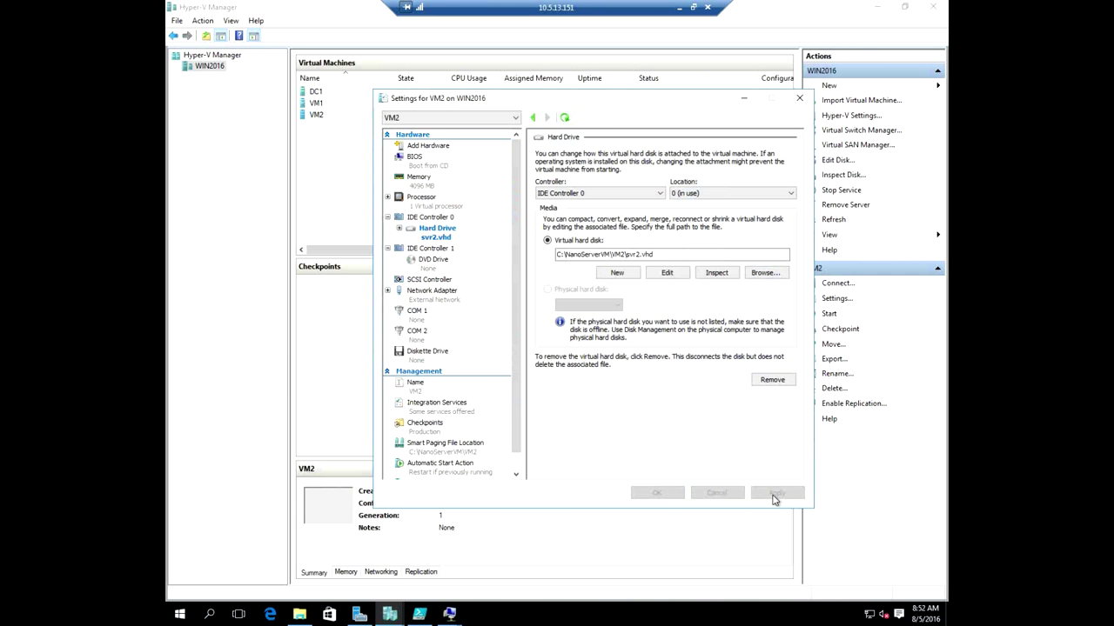
left_click(670, 493)
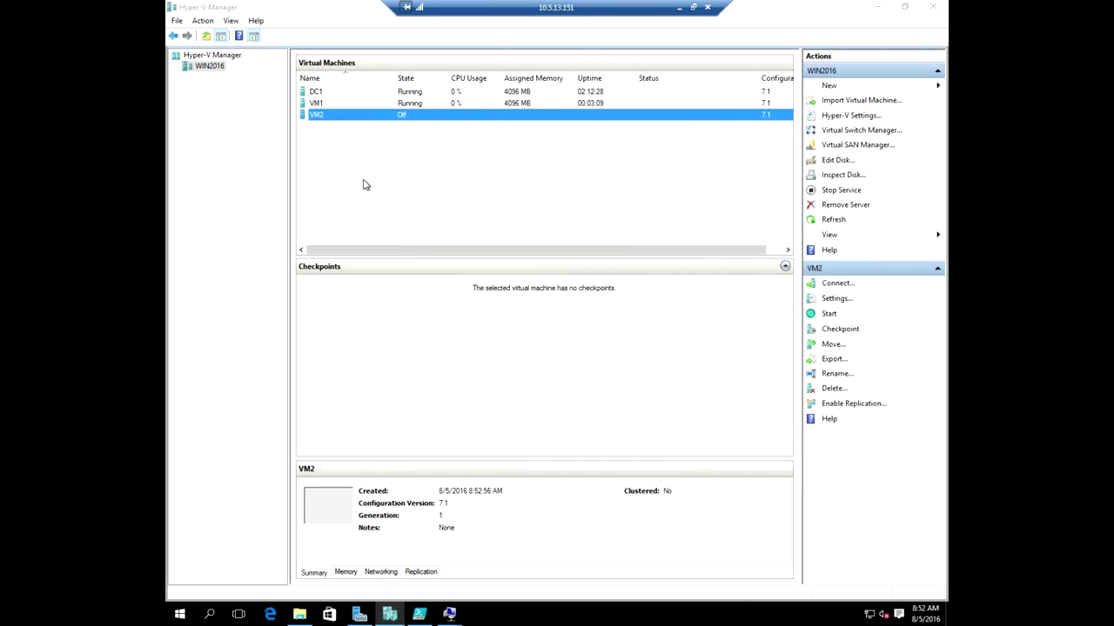
right_click(365, 119)
left_click(410, 159)
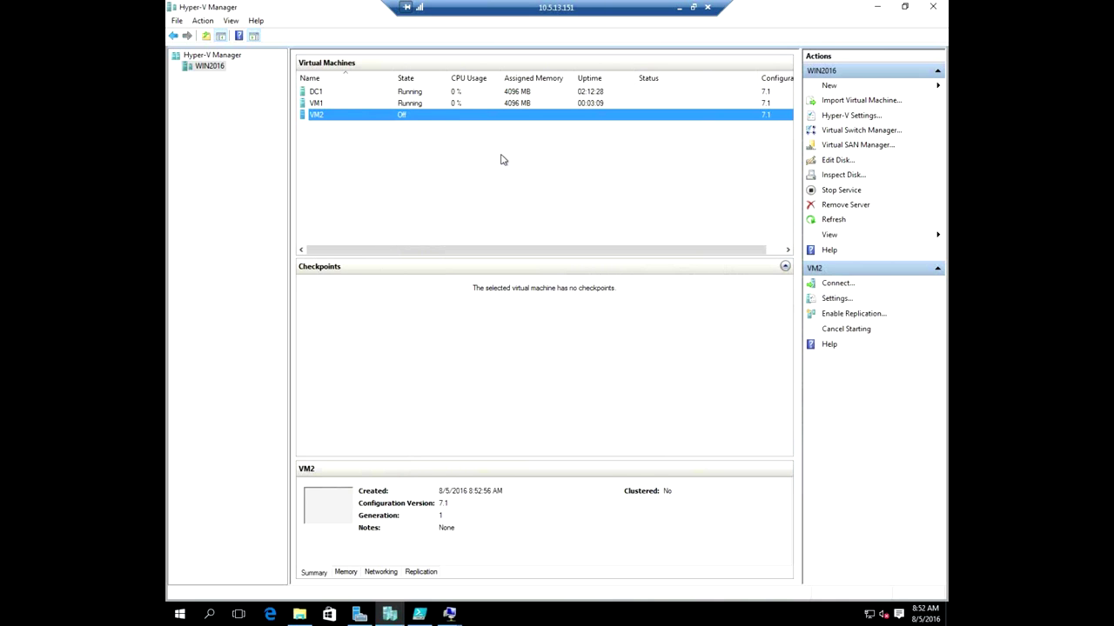
Connect to VM2, sign in as administrator on adatum to confirm SVR2's domain, then log out.
double_click(493, 116)
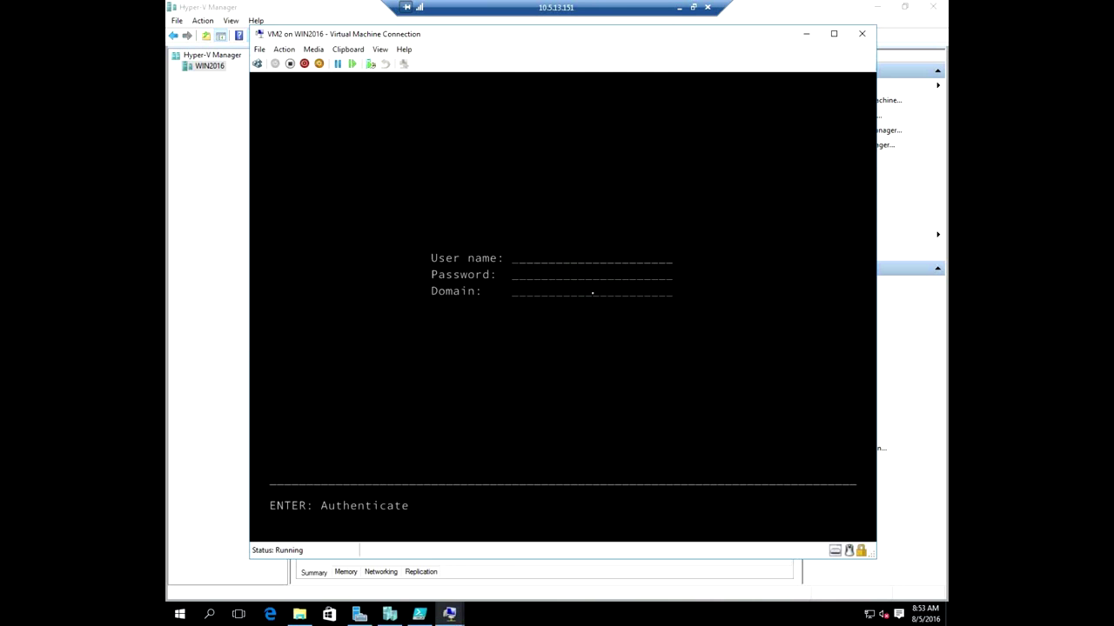
type("administrator")
key("Tab")
type("****")
key("Tab")
type("adatum")
key("Return")
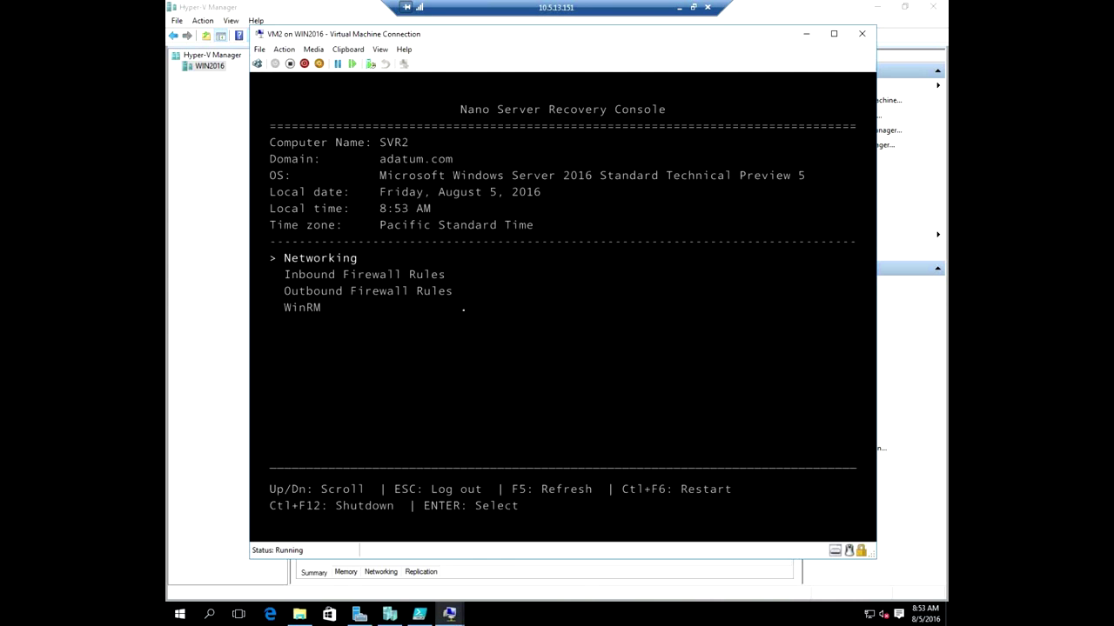
key("Escape")
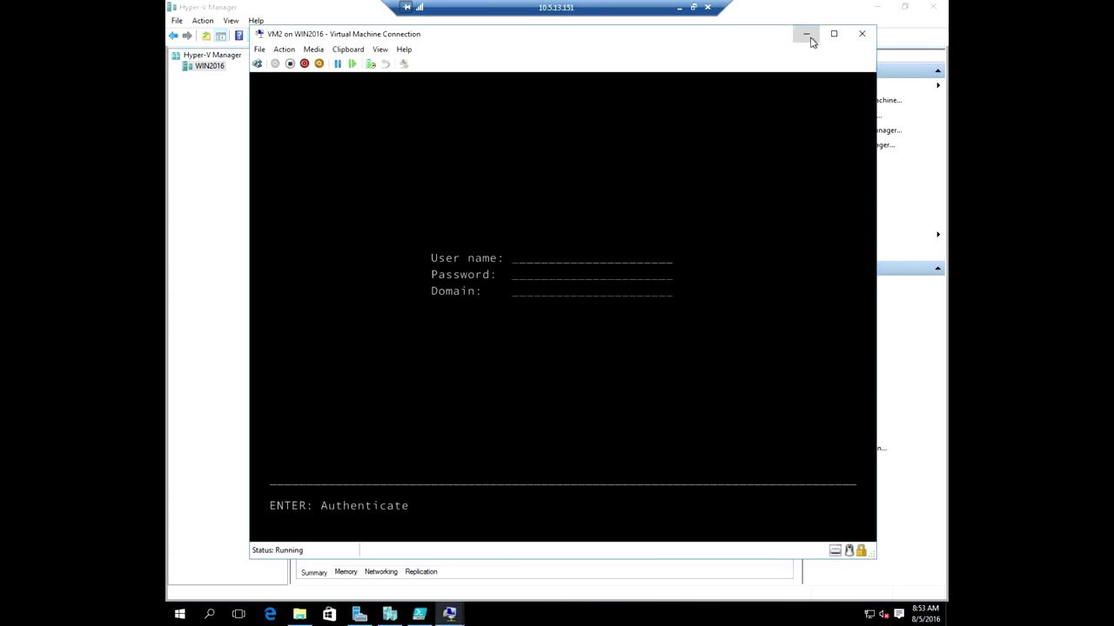
left_click(806, 34)
Sign in to DC1's console with the administrator password and bring PowerShell ISE back up.
double_click(392, 92)
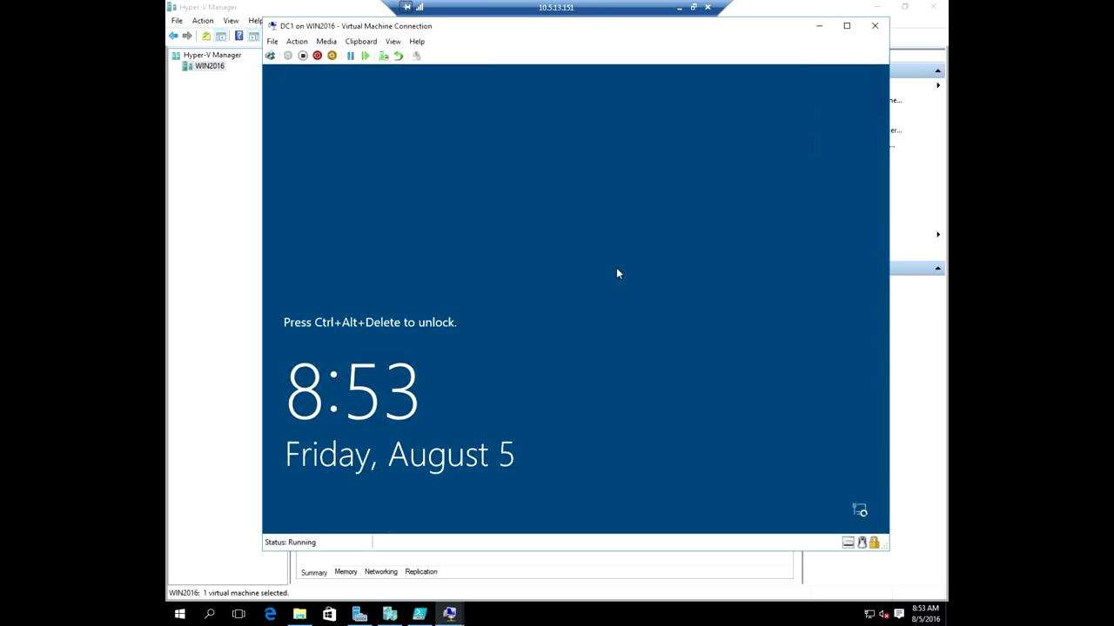
key("ctrl+alt+End")
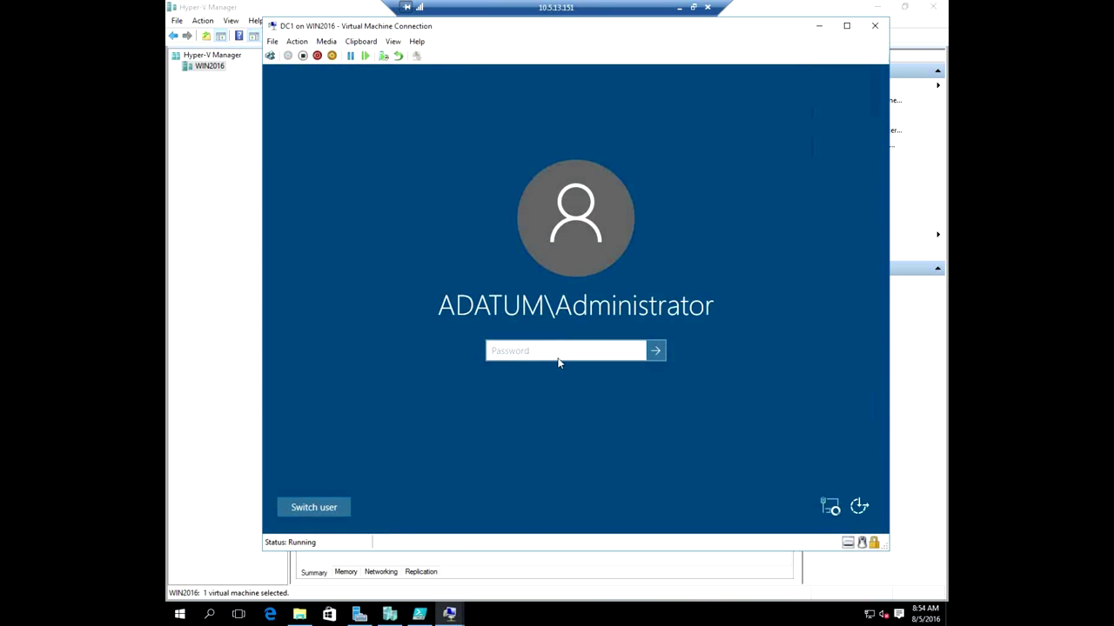
type("Pa$$w0rd")
key("Return")
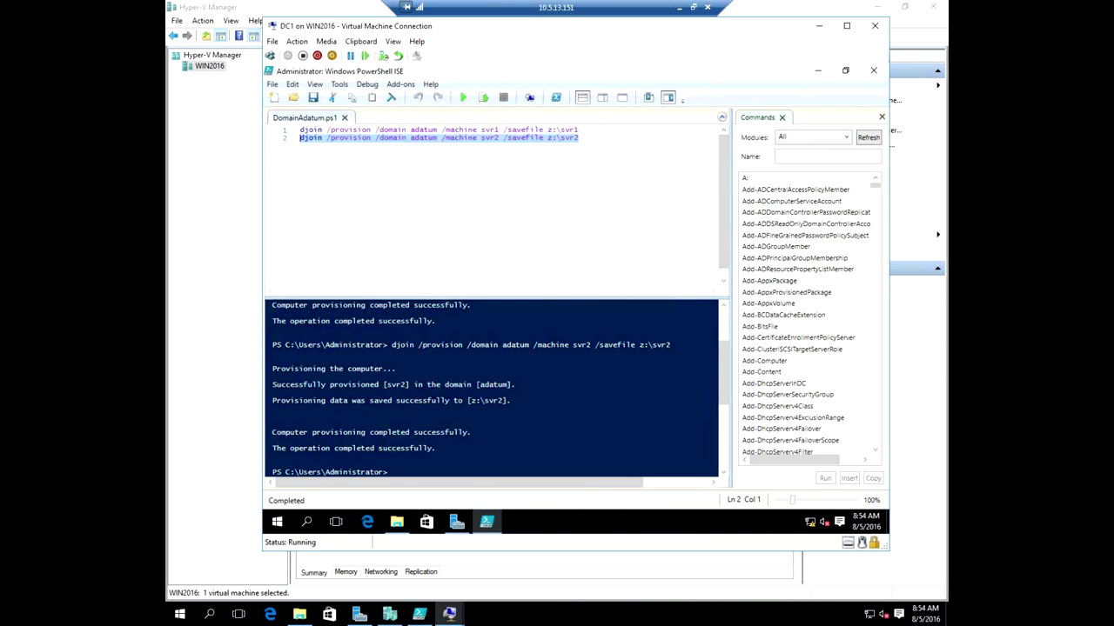
left_click(602, 225)
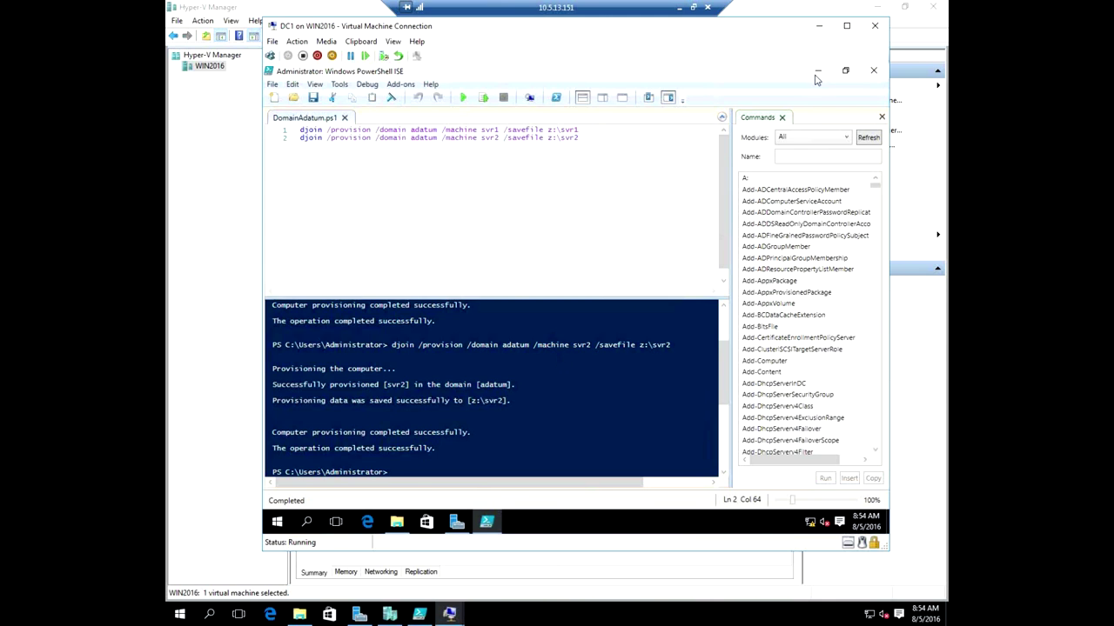
left_click(818, 72)
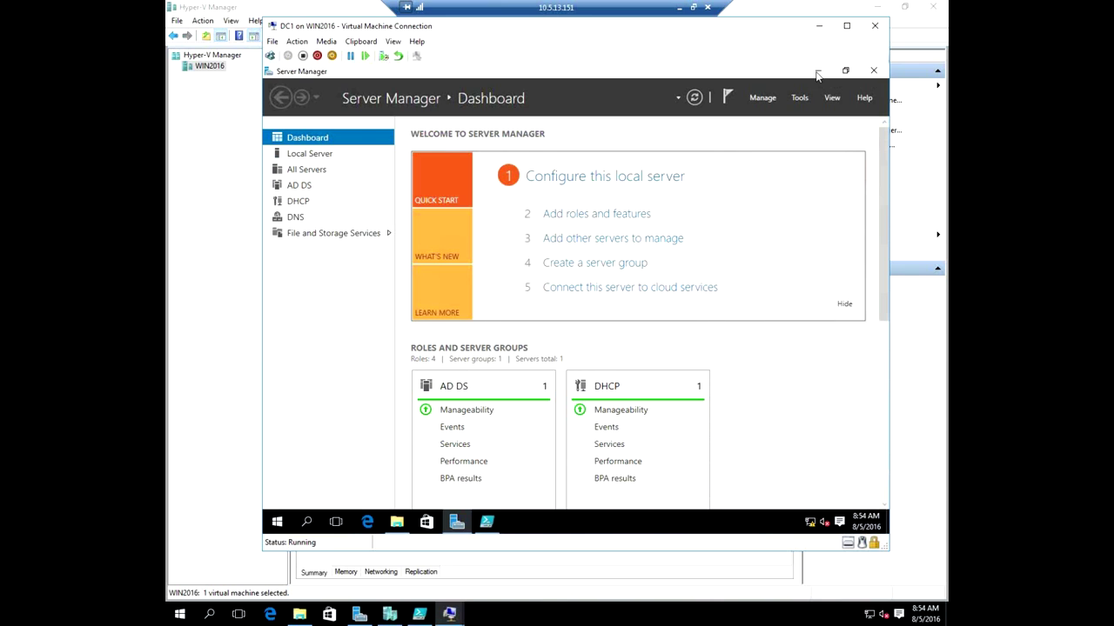
left_click(486, 521)
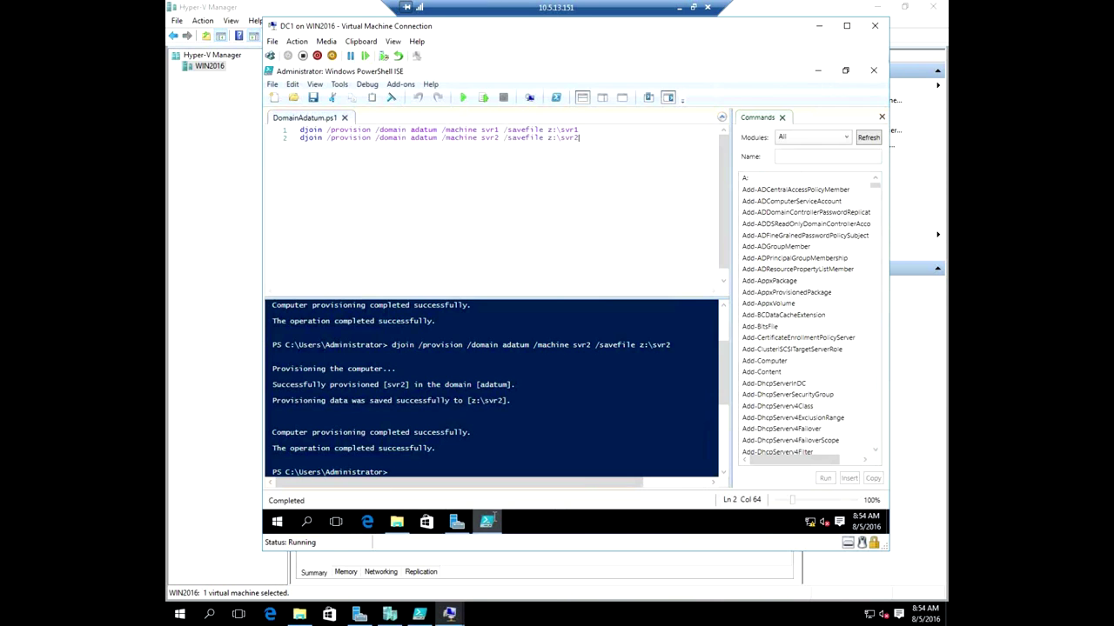
In a new script, run Enter-PSSession -ComputerName svr1 to start a remote session.
left_click(276, 99)
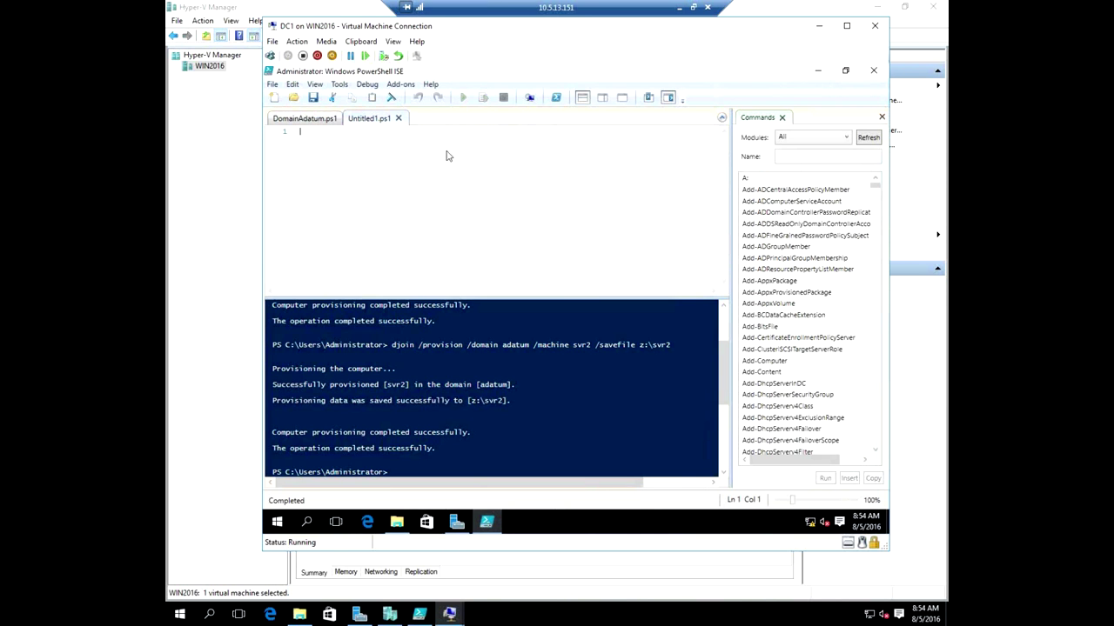
type("enter-ps")
key("Tab")
key("Tab")
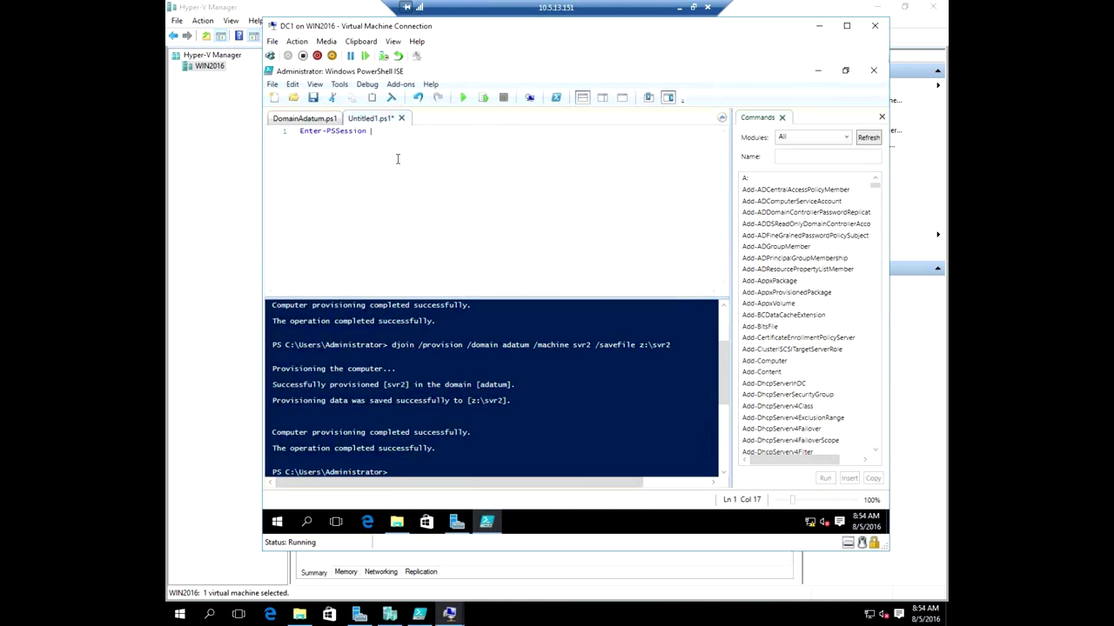
type("-co")
key("Tab")
type("svr1")
key("F5")
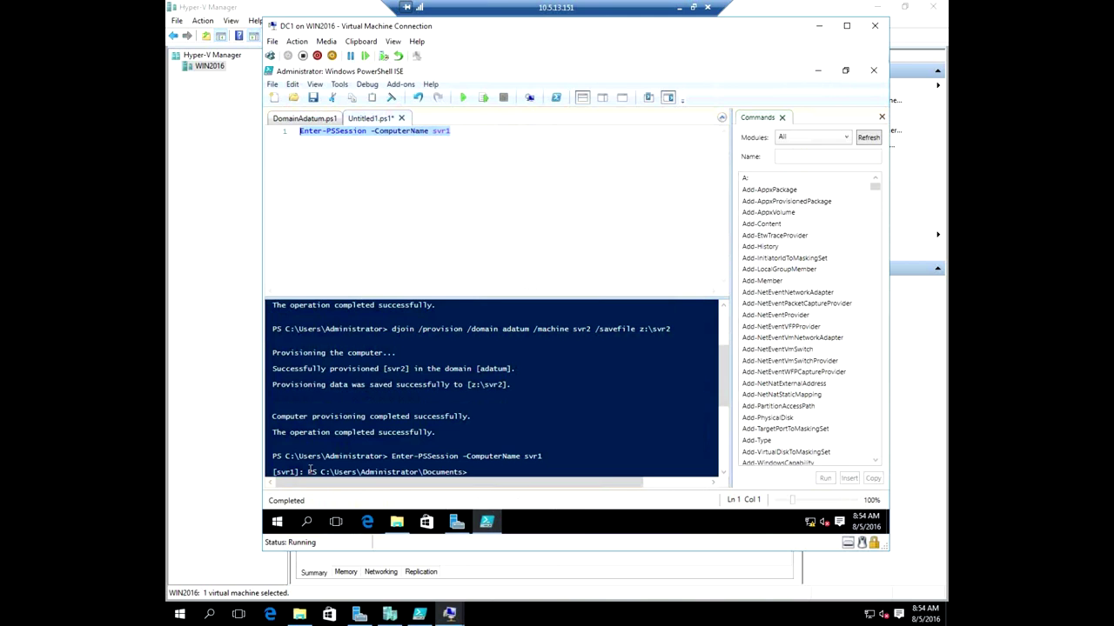
Browse the command module list and leave it set to All.
left_click(825, 137)
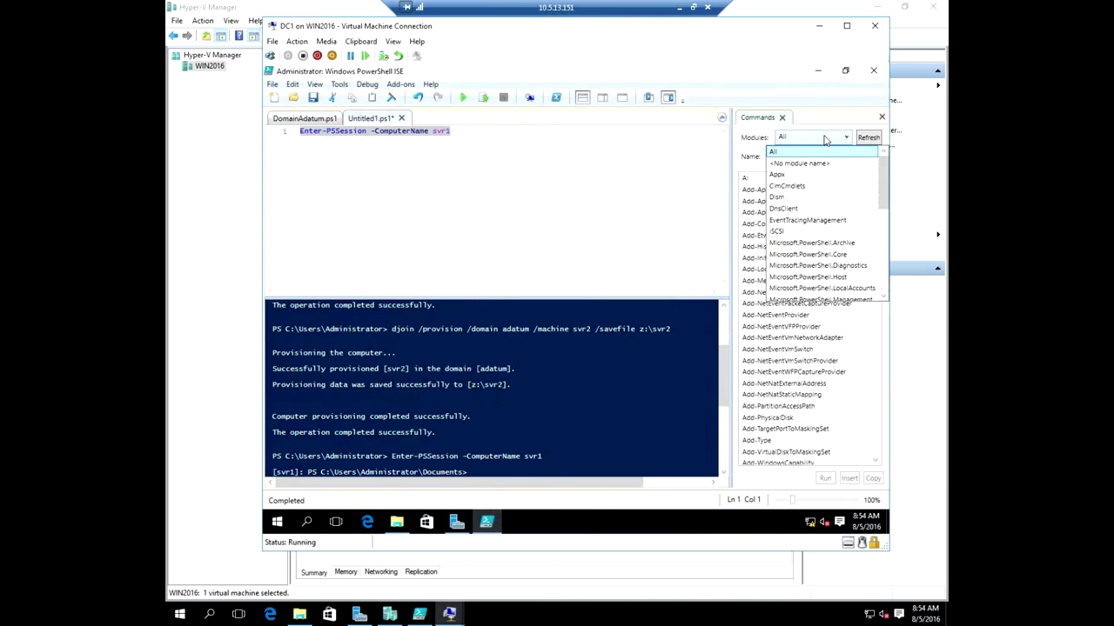
left_click_drag(882, 166, 880, 282)
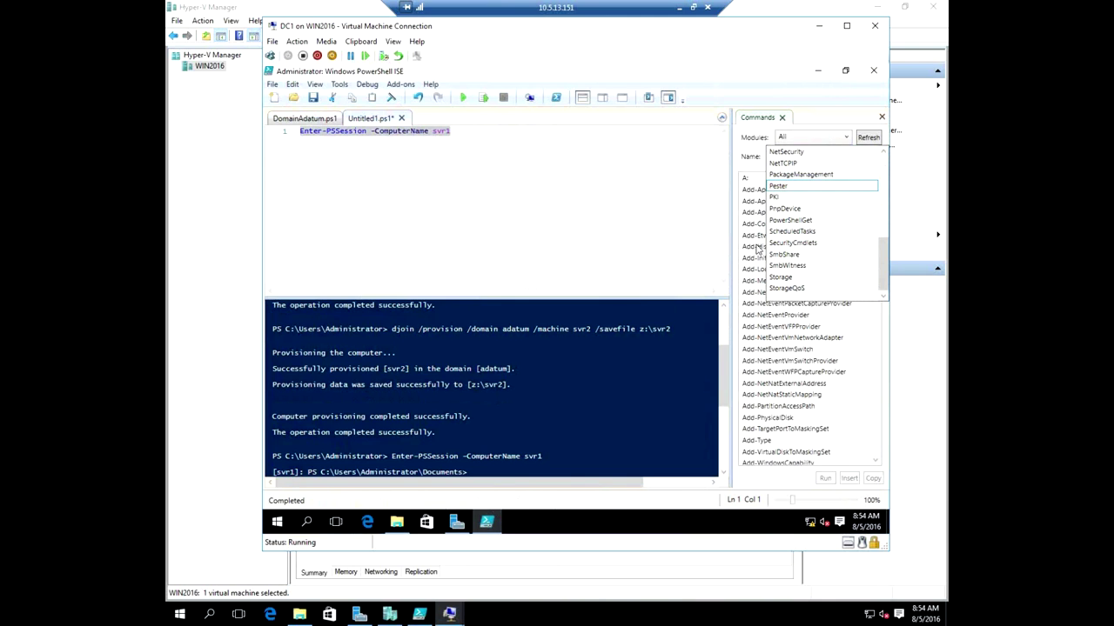
scroll(817, 235, "up", 10)
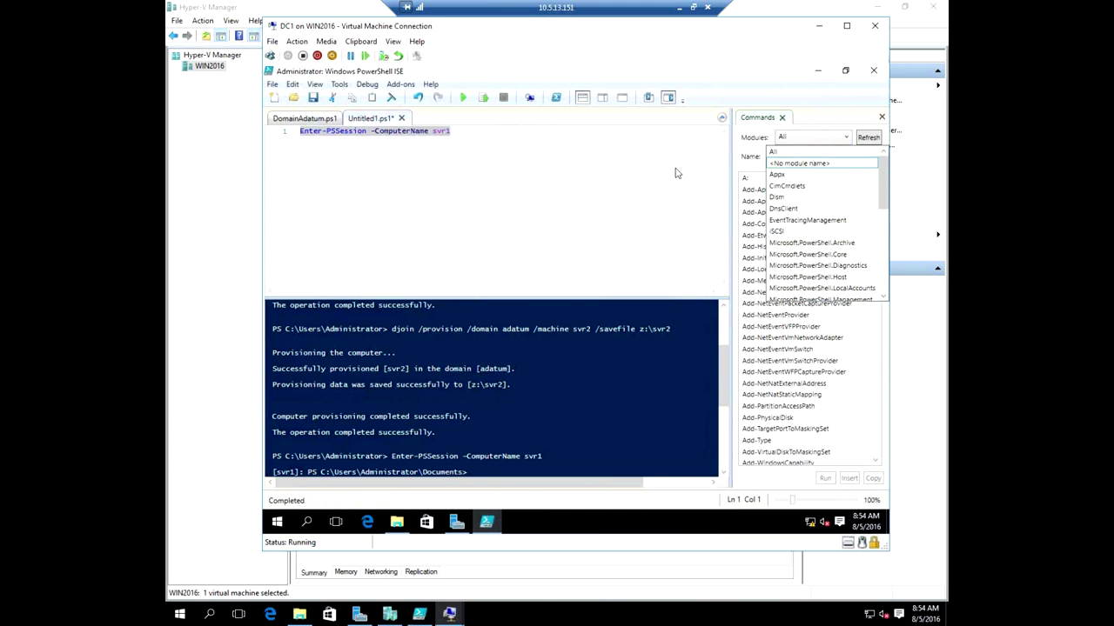
left_click(625, 181)
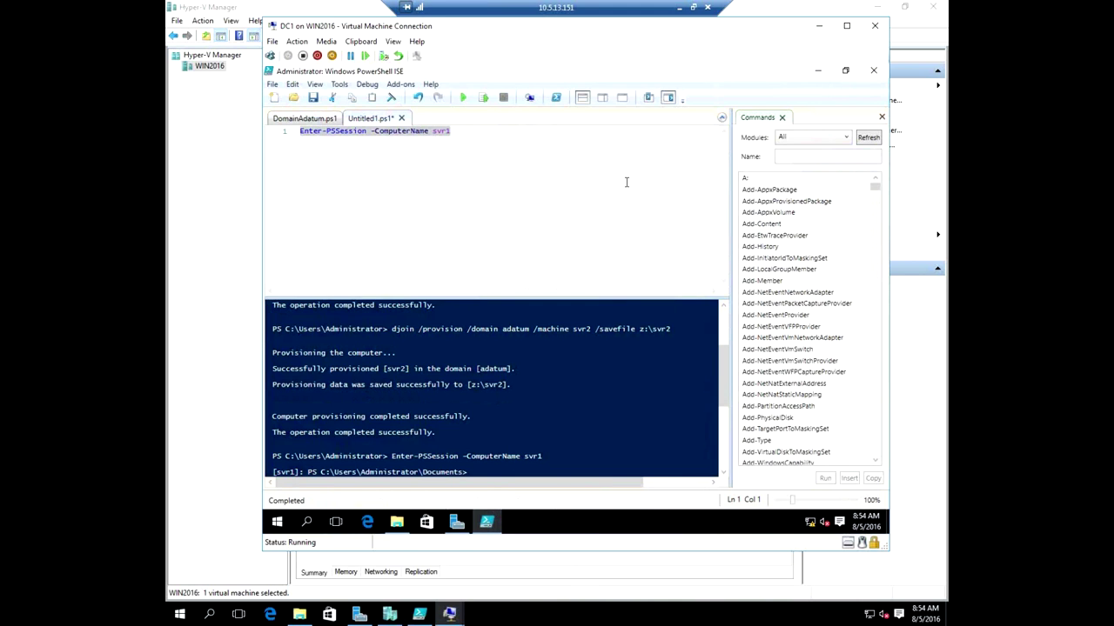
Try Get- command completions on a new line 2, then delete the stray text.
left_click(502, 137)
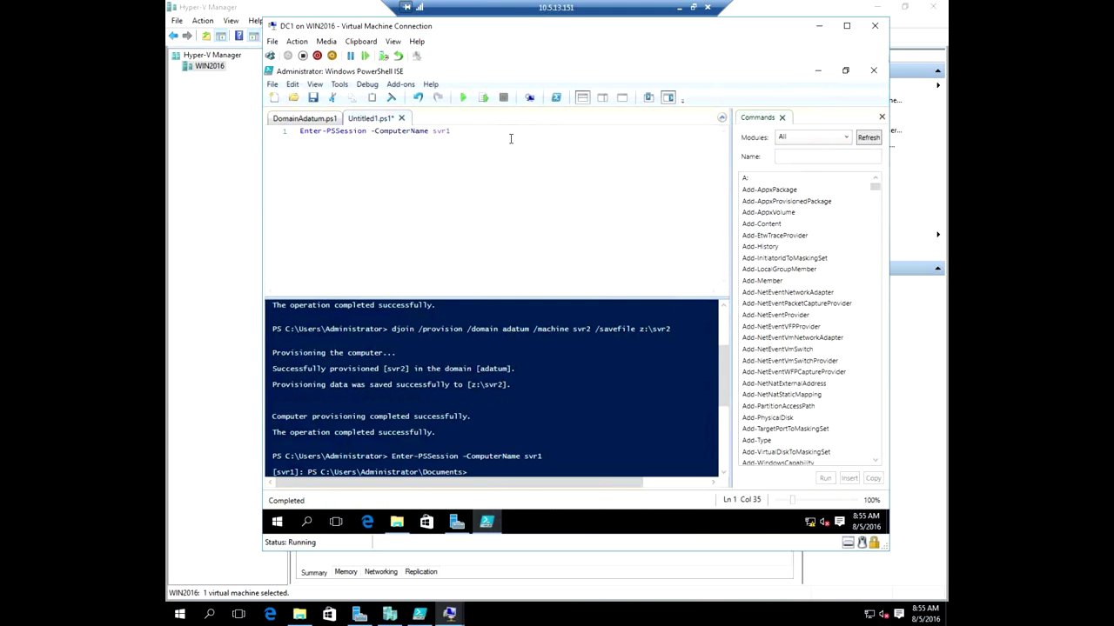
key("Return")
type("get")
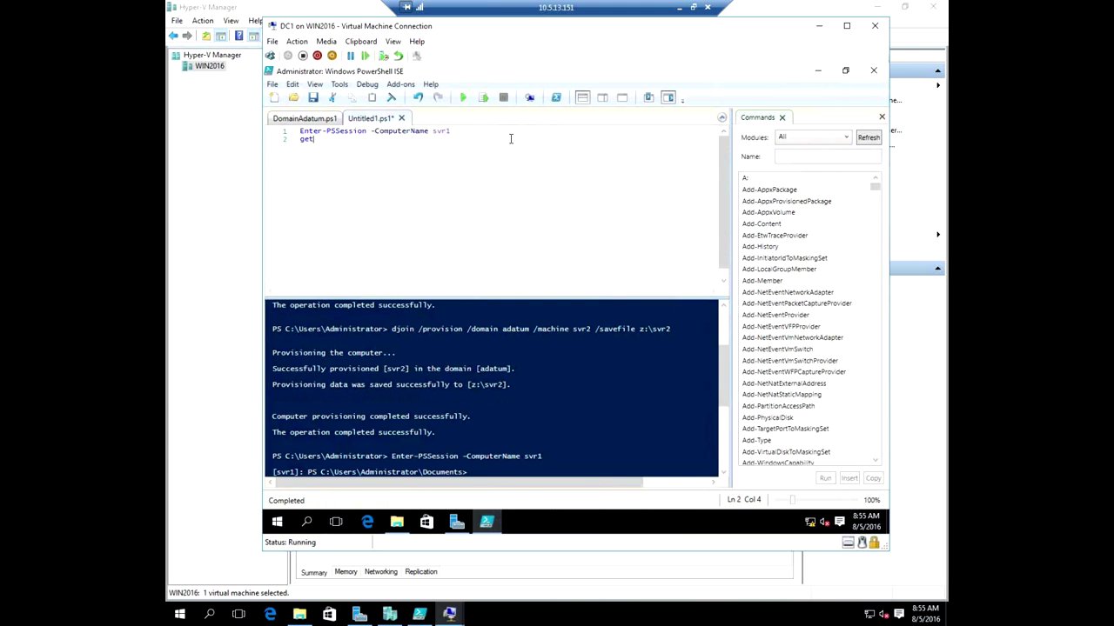
type("-")
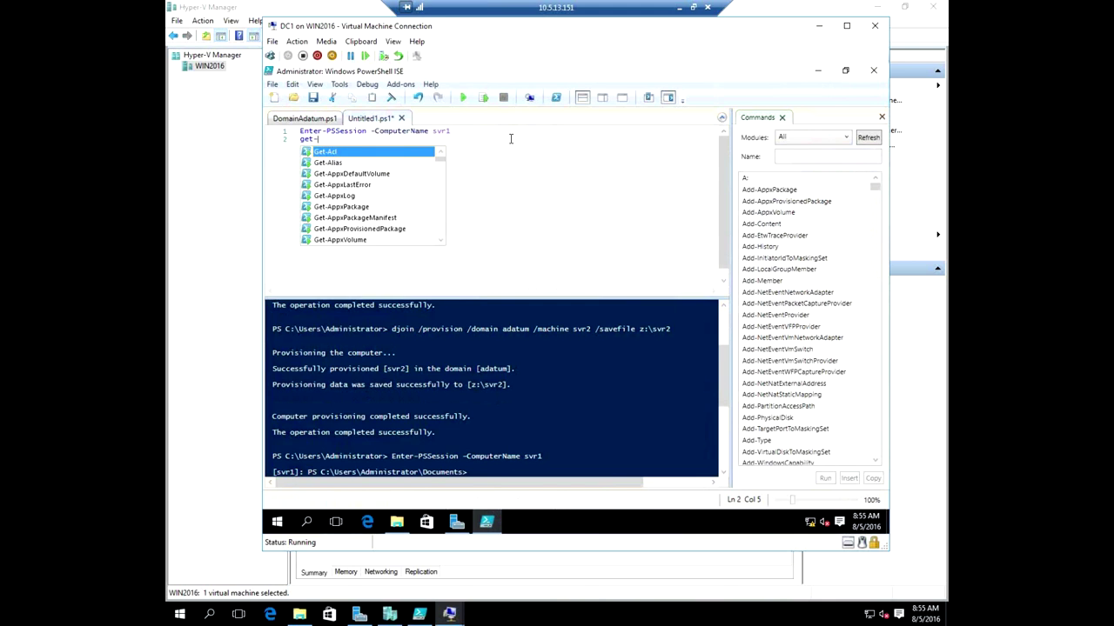
type("wim")
key("Tab")
key("Tab")
key("Tab")
key("Tab")
key("Tab")
key("Tab")
key("Tab")
key("Tab")
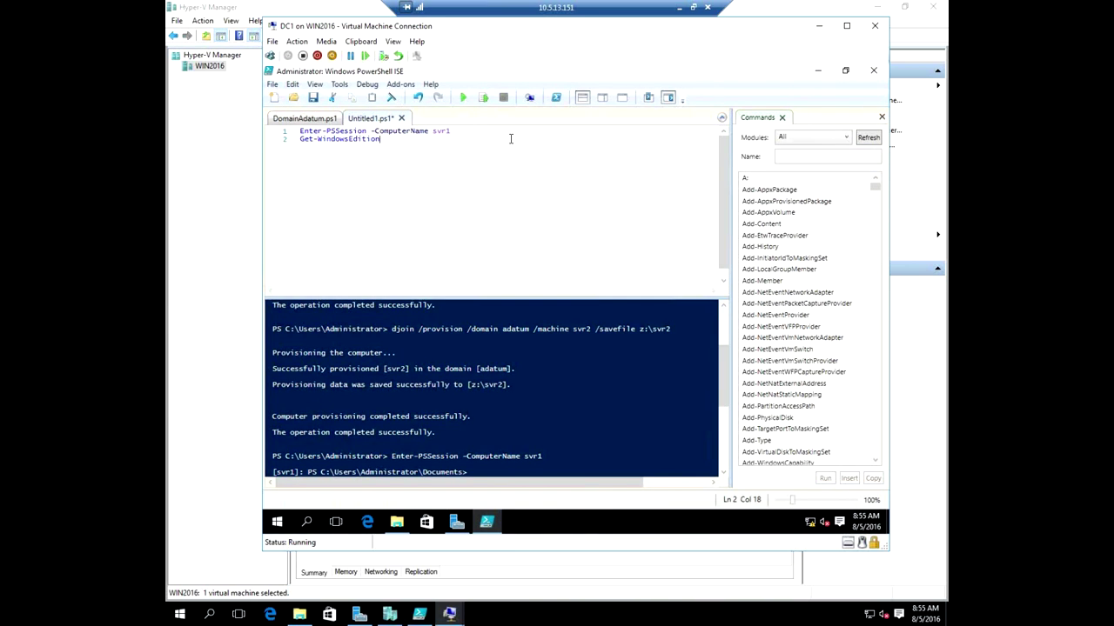
key("Tab")
key("Tab")
key("BackSpace")
key("BackSpace")
key("BackSpace")
key("BackSpace")
key("BackSpace")
key("BackSpace")
key("BackSpace")
key("BackSpace")
type("sF")
key("BackSpace")
key("BackSpace")
key("BackSpace")
key("BackSpace")
key("BackSpace")
key("BackSpace")
key("BackSpace")
key("BackSpace")
key("BackSpace")
key("BackSpace")
key("BackSpace")
key("BackSpace")
key("BackSpace")
type("exut")
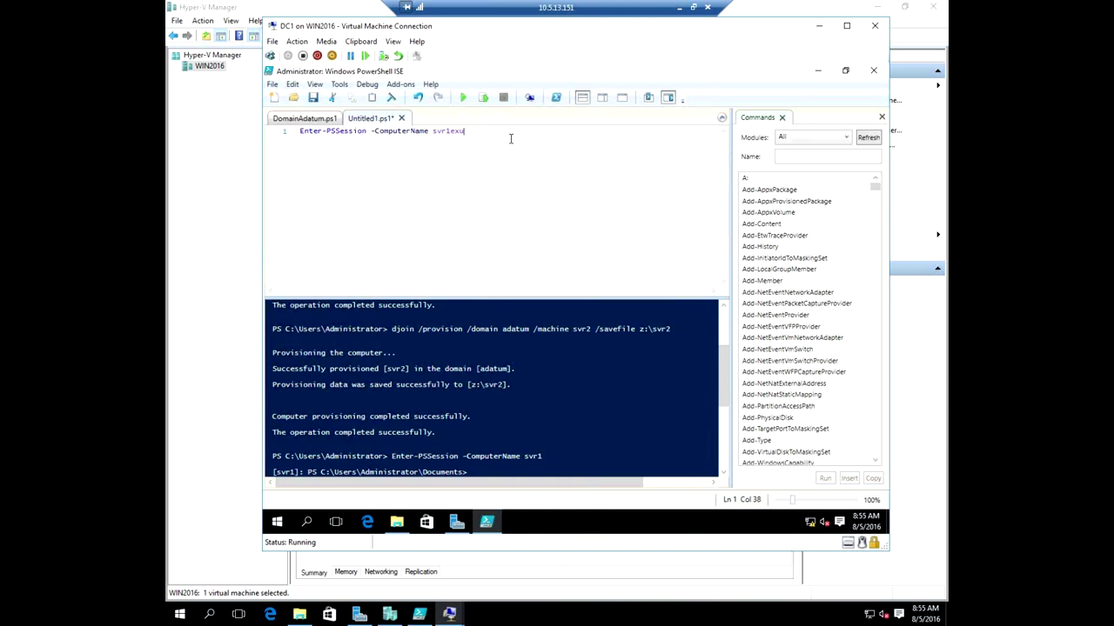
key("BackSpace")
key("BackSpace")
key("BackSpace")
Add Exit-PSSession as line 2 and run it with F8 to end the svr1 session.
key("Return")
type("exit-p")
key("Tab")
key("Tab")
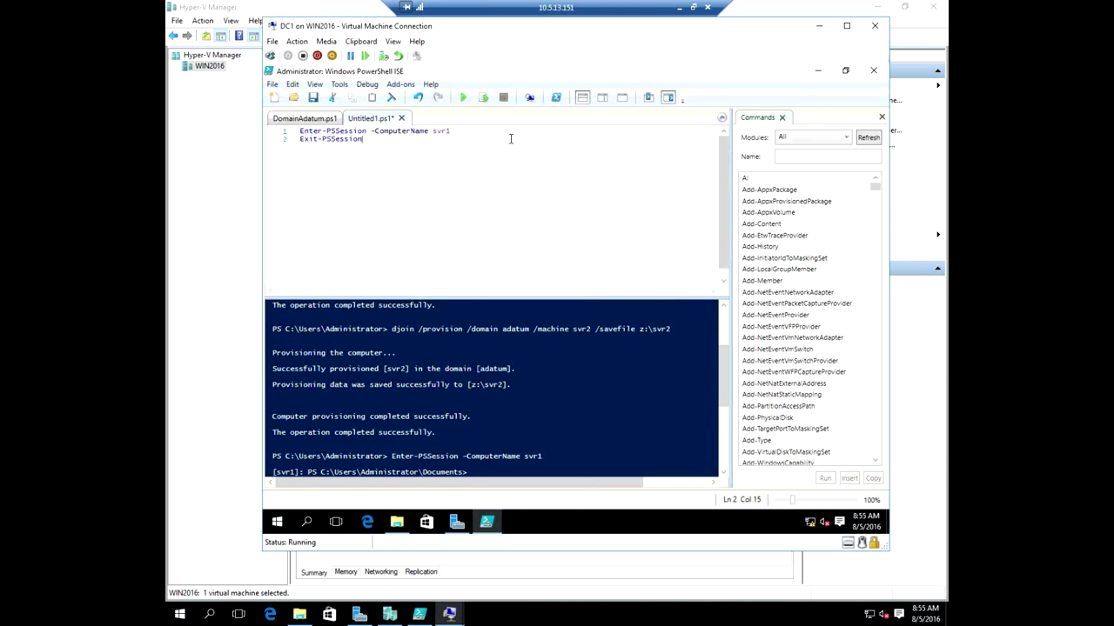
key("shift+Home")
key("F8")
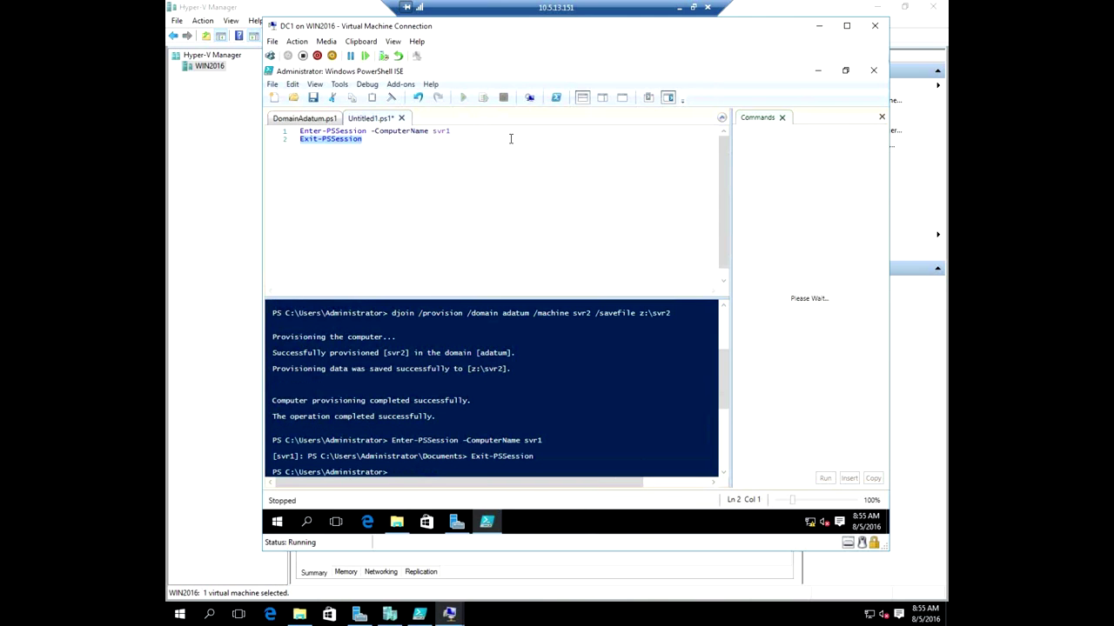
Run Get-WindowsFeature -ComputerName svr1 with F8, then bring Server Manager forward.
key("Return")
type("get-wi")
key("Tab")
key("BackSpace")
key("BackSpace")
key("BackSpace")
type("dow")
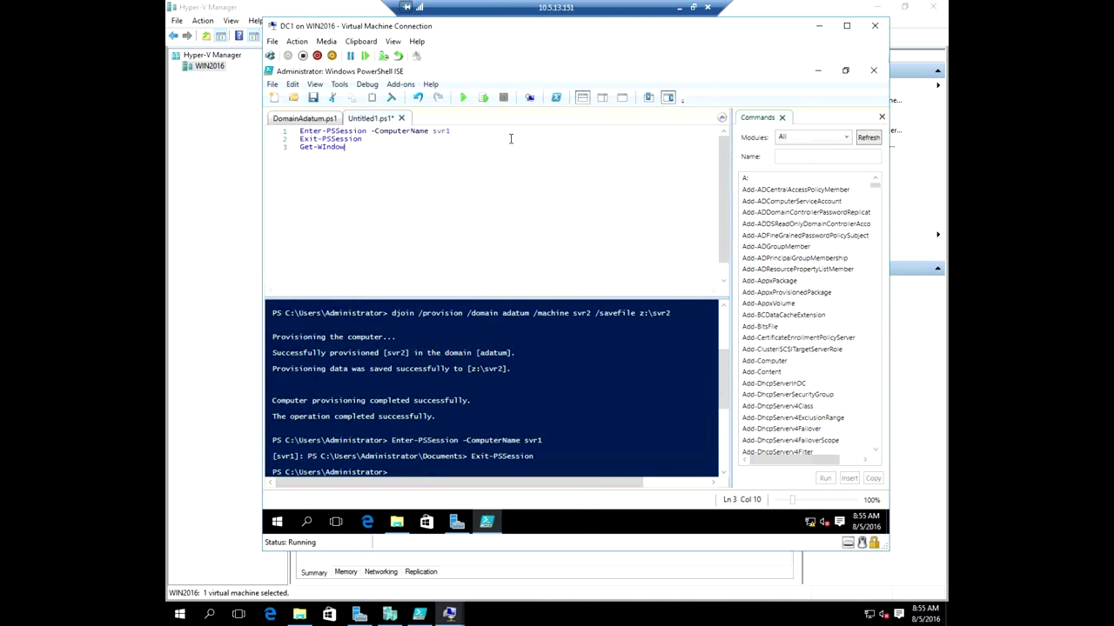
key("Tab")
key("BackSpace")
key("BackSpace")
key("BackSpace")
key("BackSpace")
key("BackSpace")
key("BackSpace")
key("BackSpace")
key("BackSpace")
key("BackSpace")
key("BackSpace")
key("BackSpace")
key("BackSpace")
key("BackSpace")
key("BackSpace")
key("BackSpace")
type("Feature -C")
key("Tab")
key("shift+Home")
key("F8")
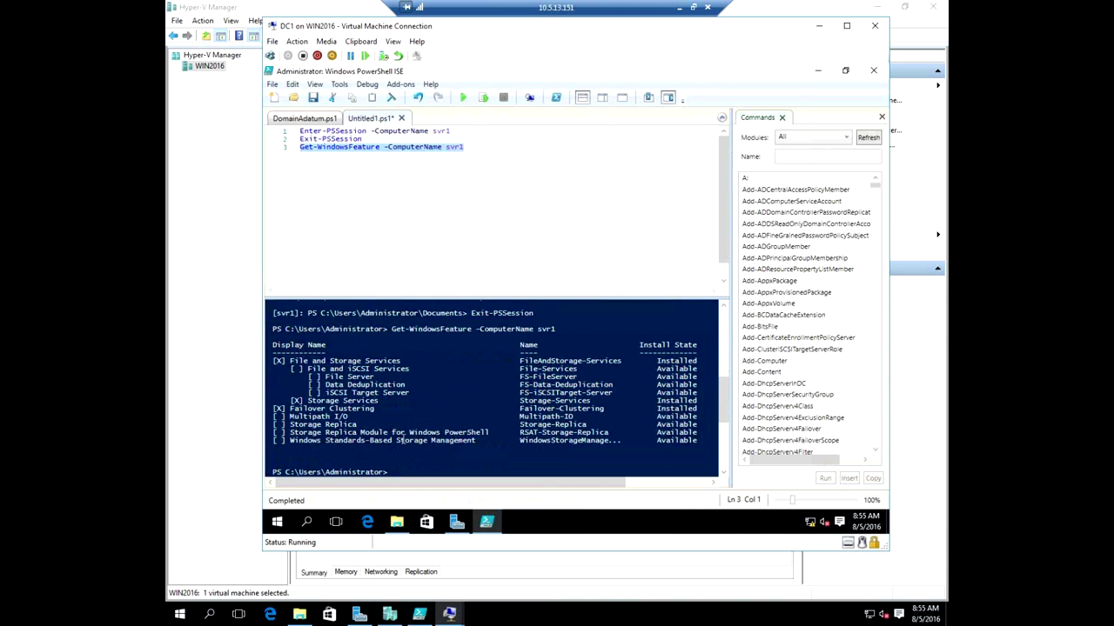
left_click(359, 385)
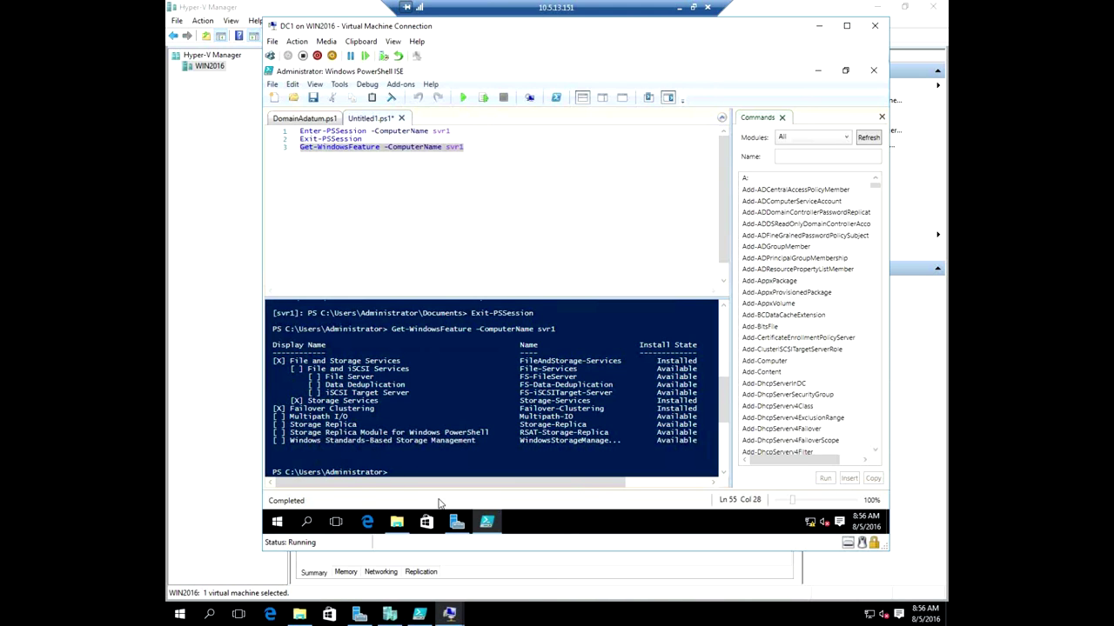
left_click(457, 525)
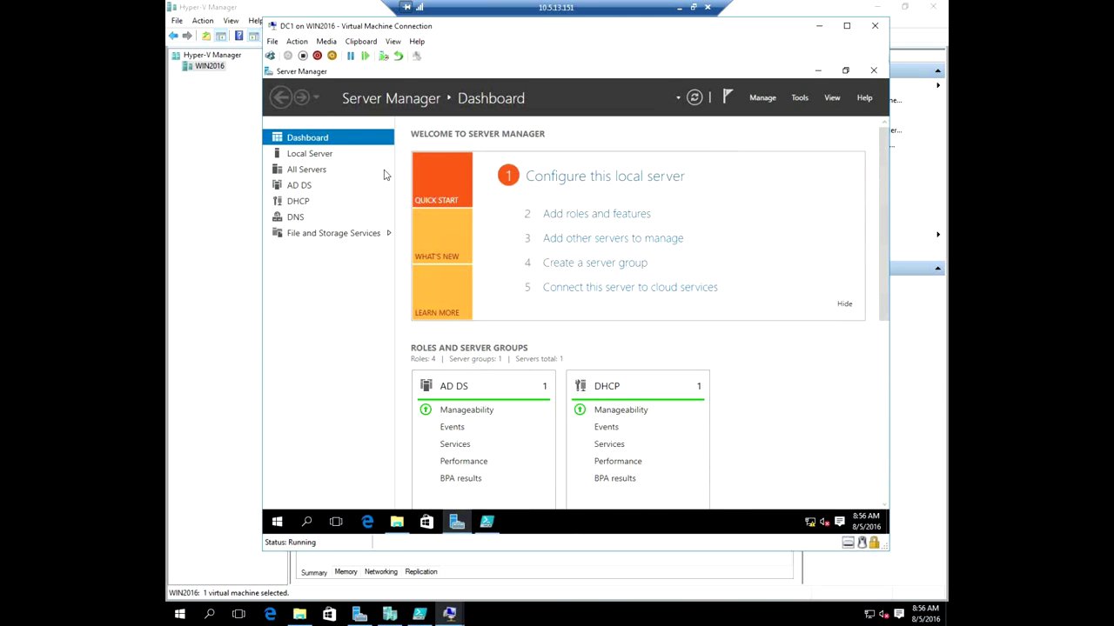
Create server group NanoServer with svr1 and svr2 from Active Directory, then view its servers.
left_click(590, 265)
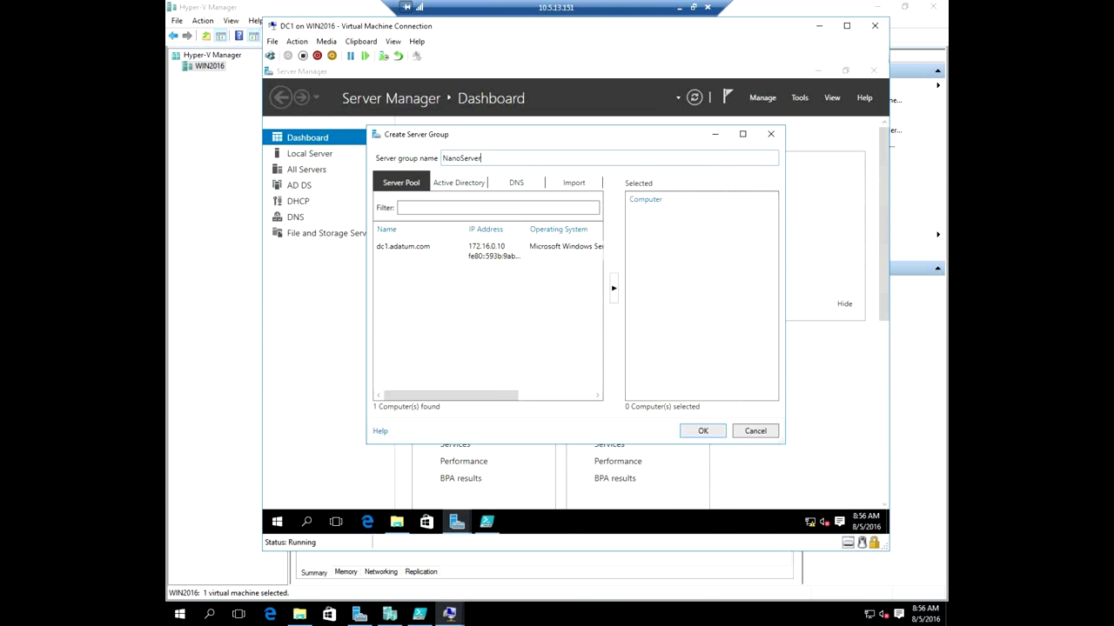
left_click(458, 182)
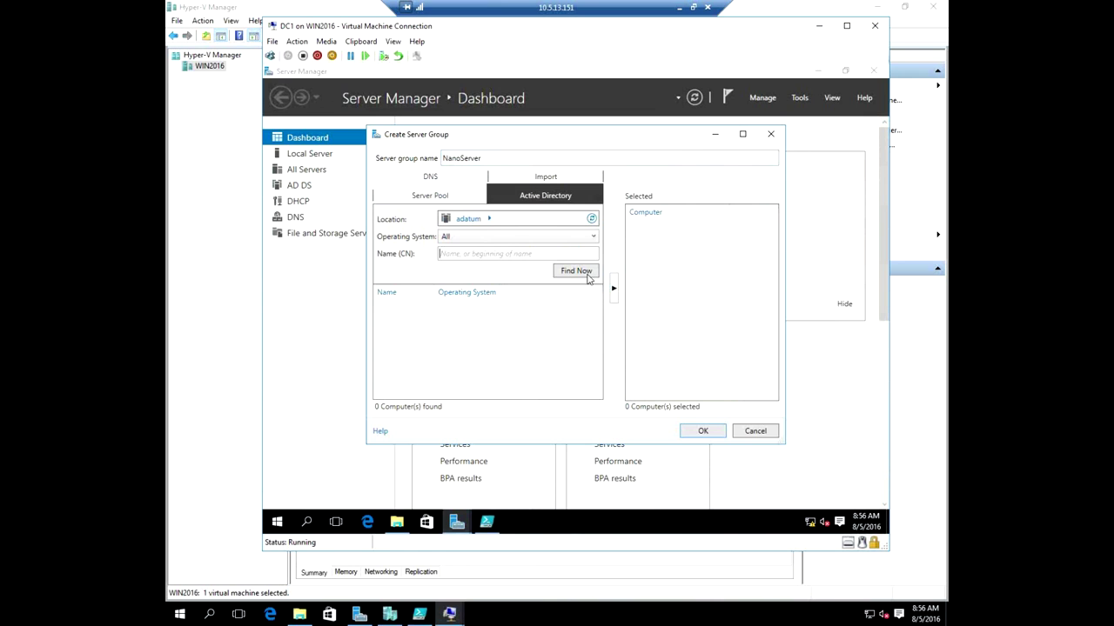
left_click(576, 271)
left_click(385, 320)
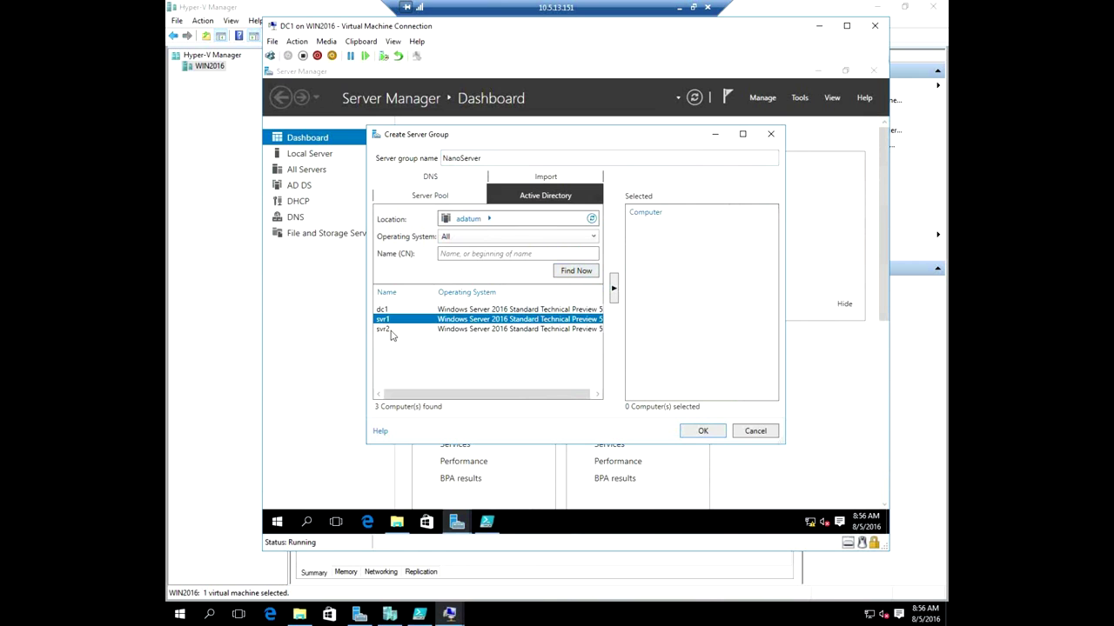
left_click(388, 330, "ctrl")
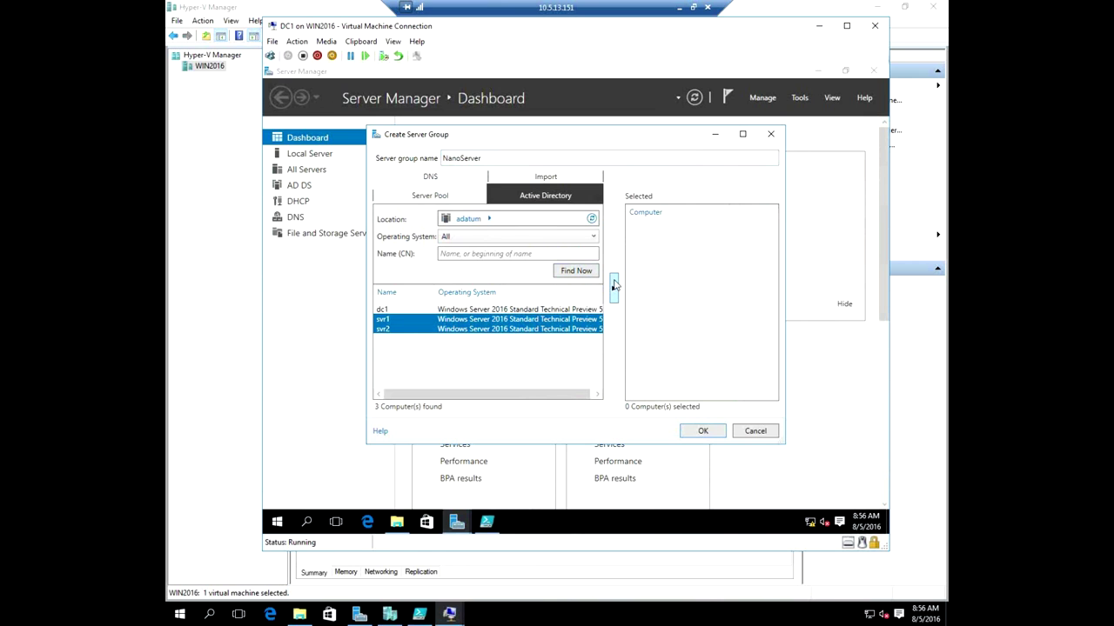
left_click_drag(710, 394, 710, 396)
left_click(703, 430)
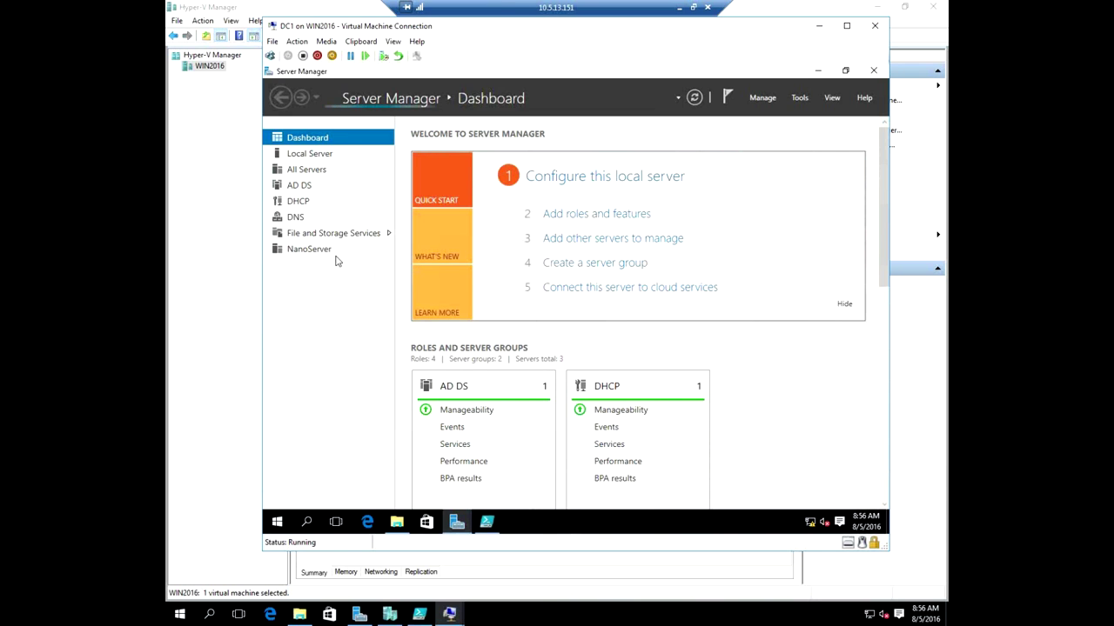
left_click(387, 249)
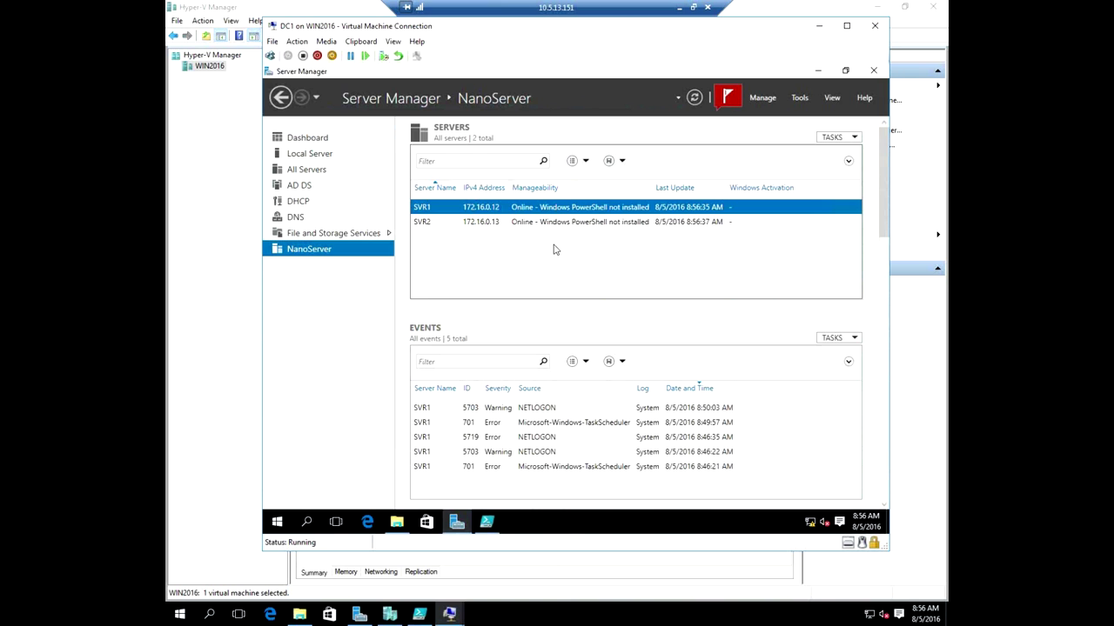
Start Add Roles and Features on SVR1 with role-based installation and svr1 as destination.
right_click(535, 209)
left_click(607, 215)
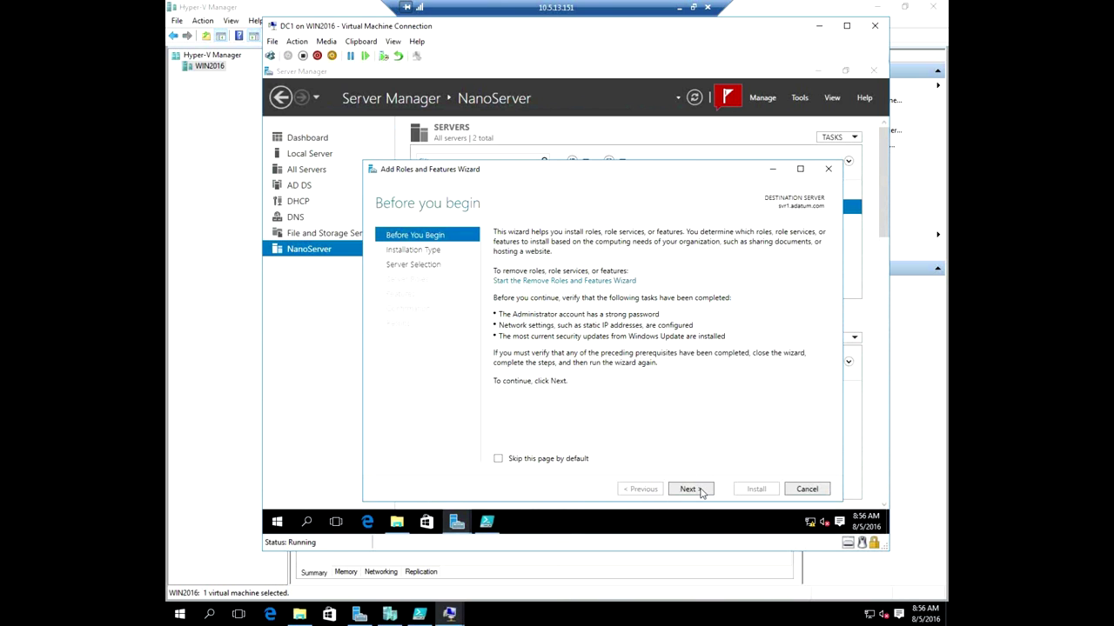
left_click(702, 491)
left_click(701, 491)
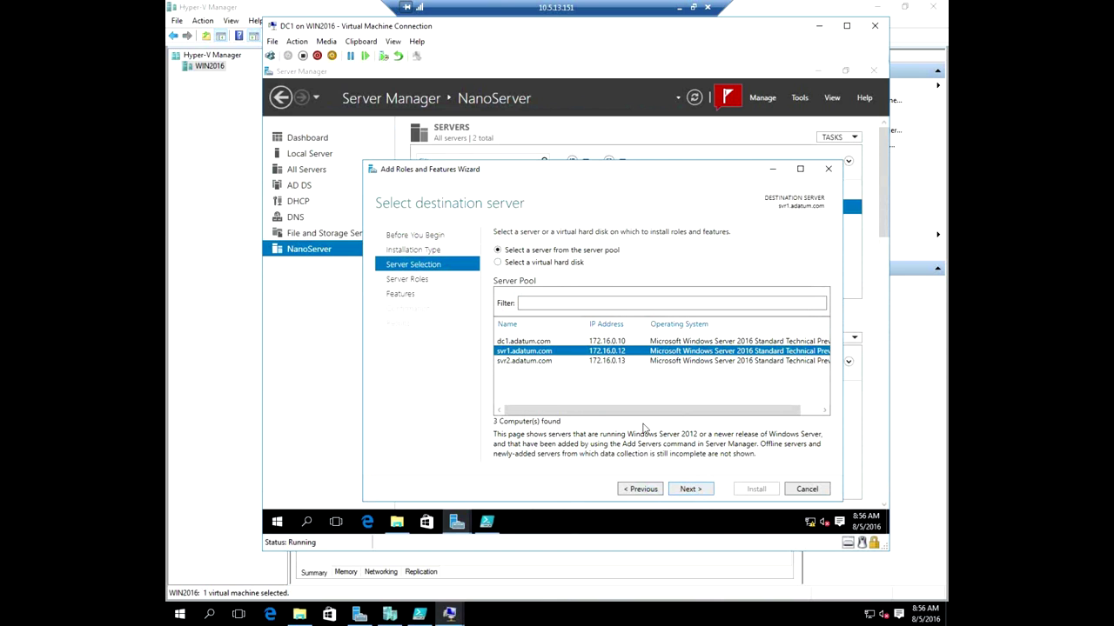
left_click(701, 491)
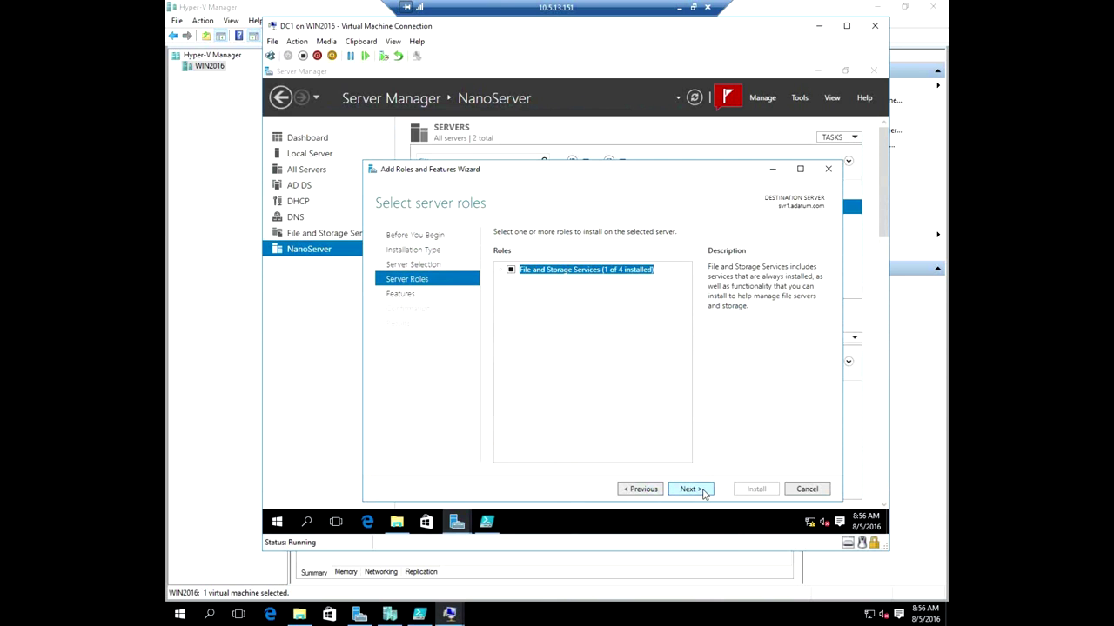
Select File Server under File and iSCSI Services, install it, and close the wizard.
left_click(501, 271)
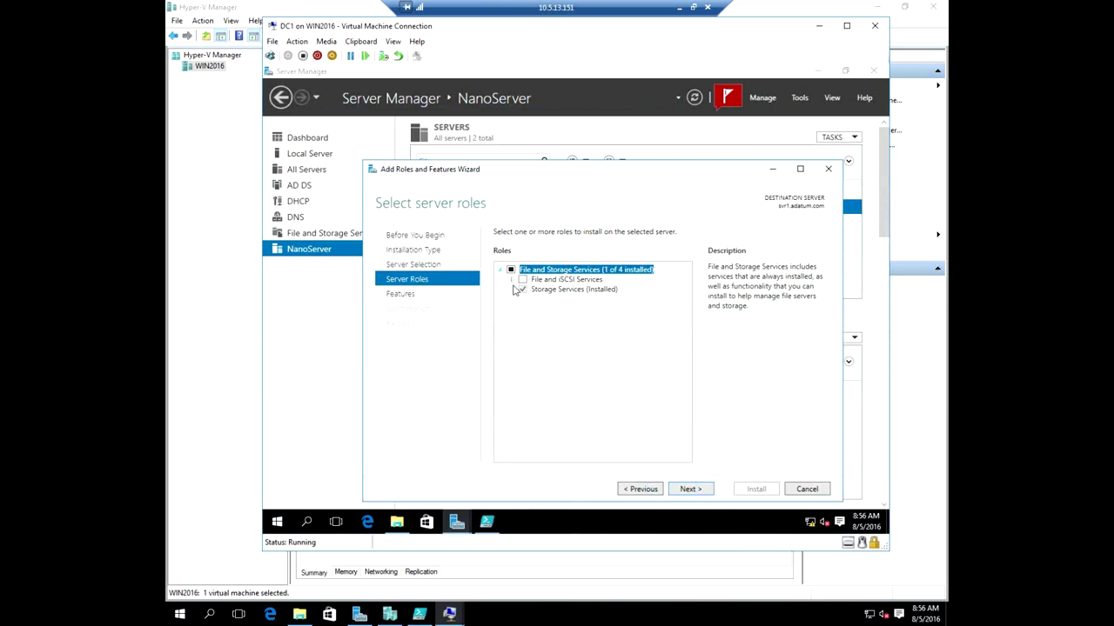
left_click(511, 280)
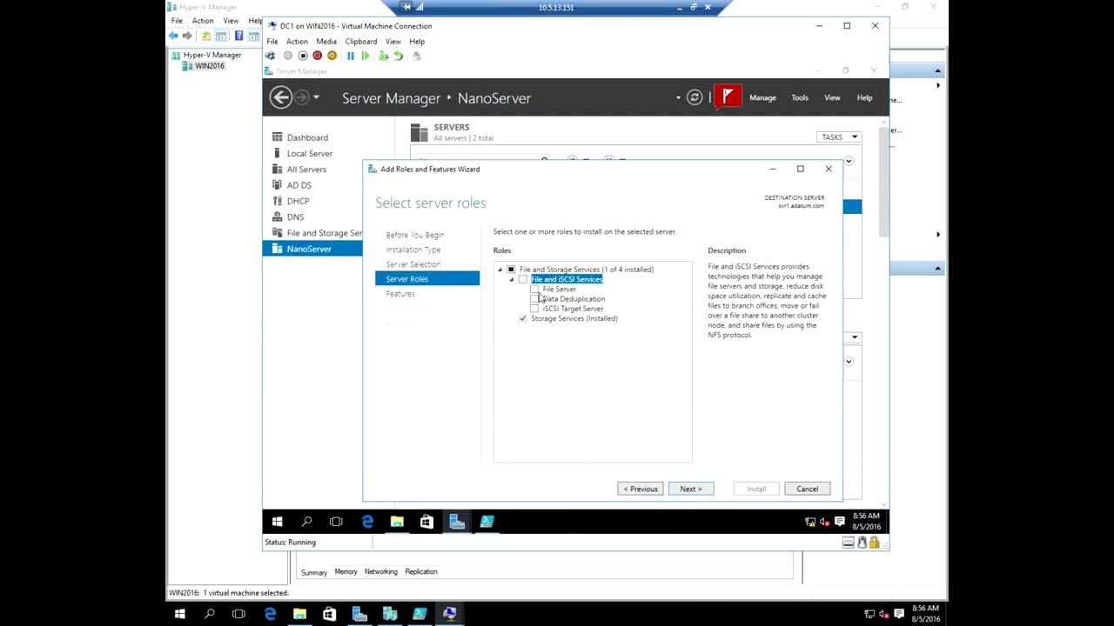
left_click(534, 290)
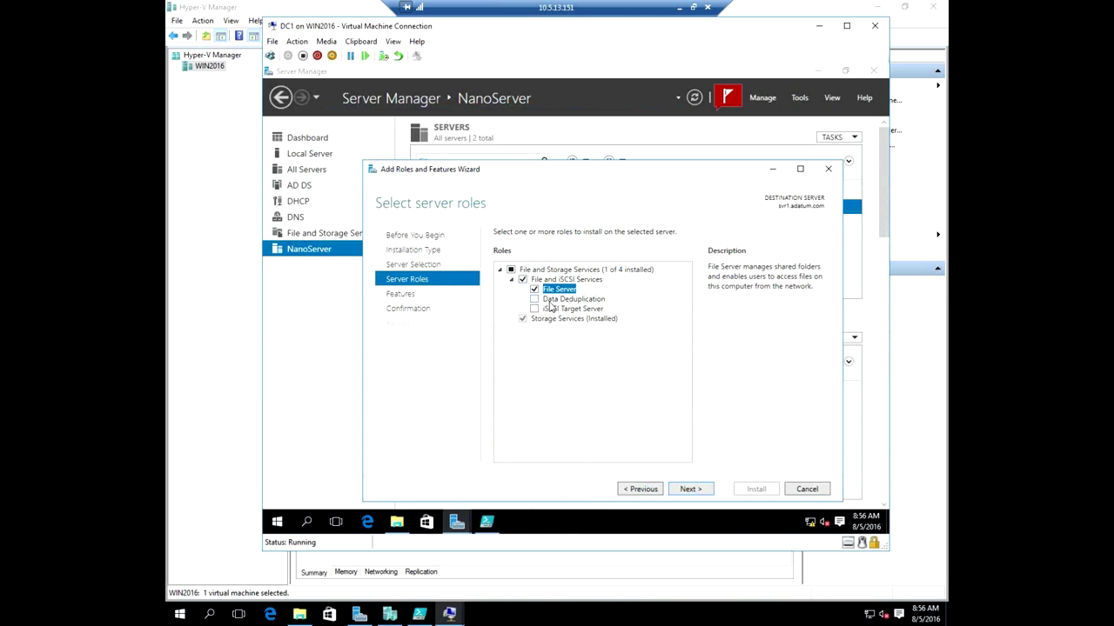
left_click(691, 490)
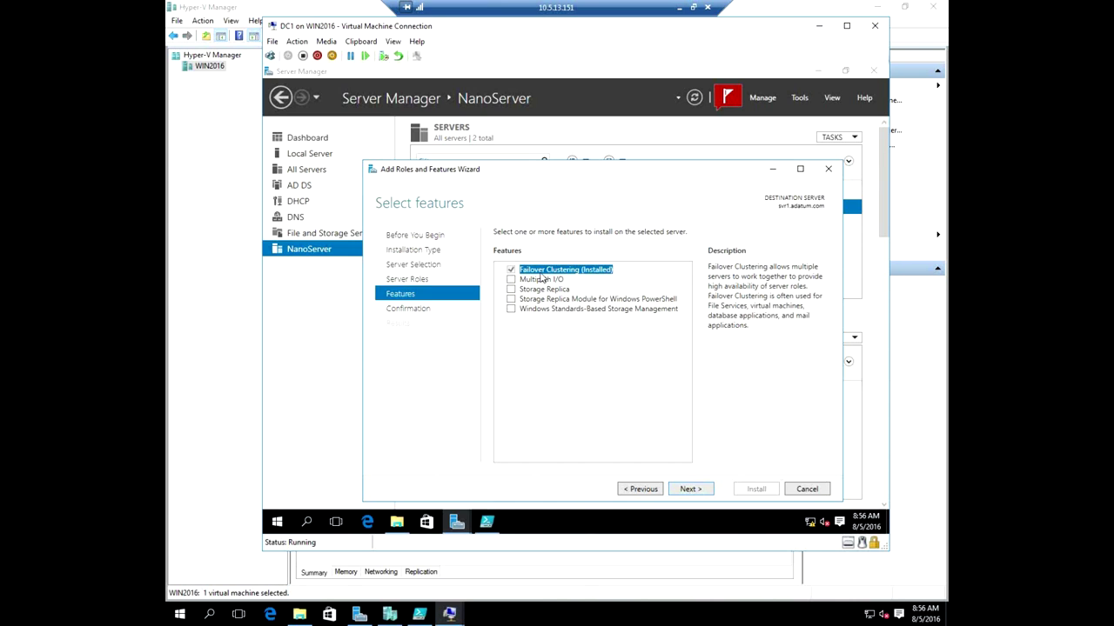
left_click(688, 489)
left_click(745, 490)
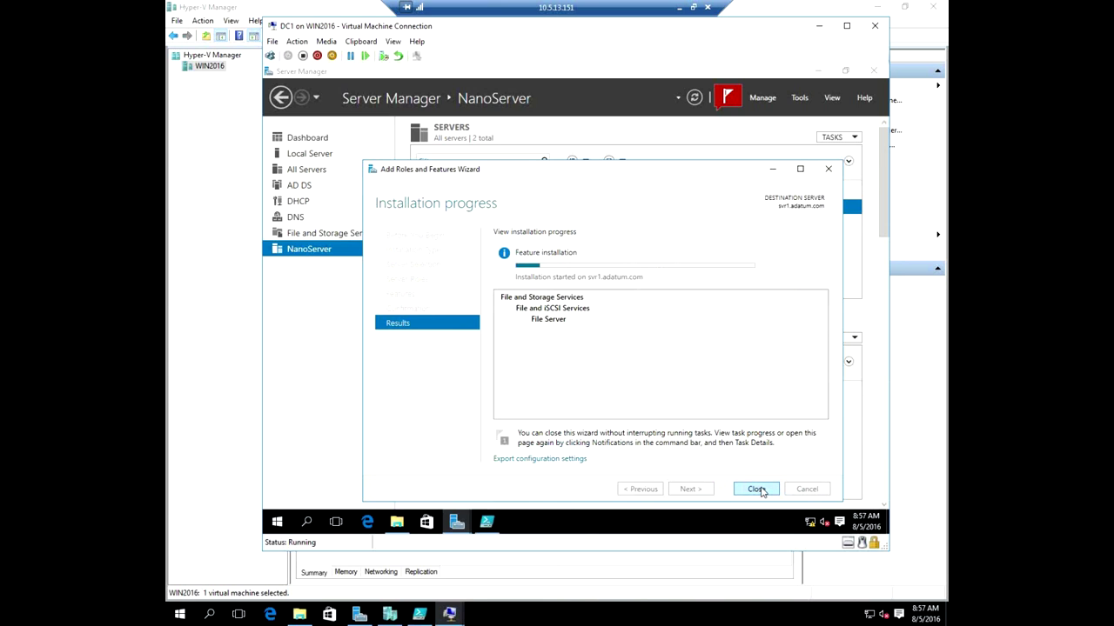
left_click(756, 490)
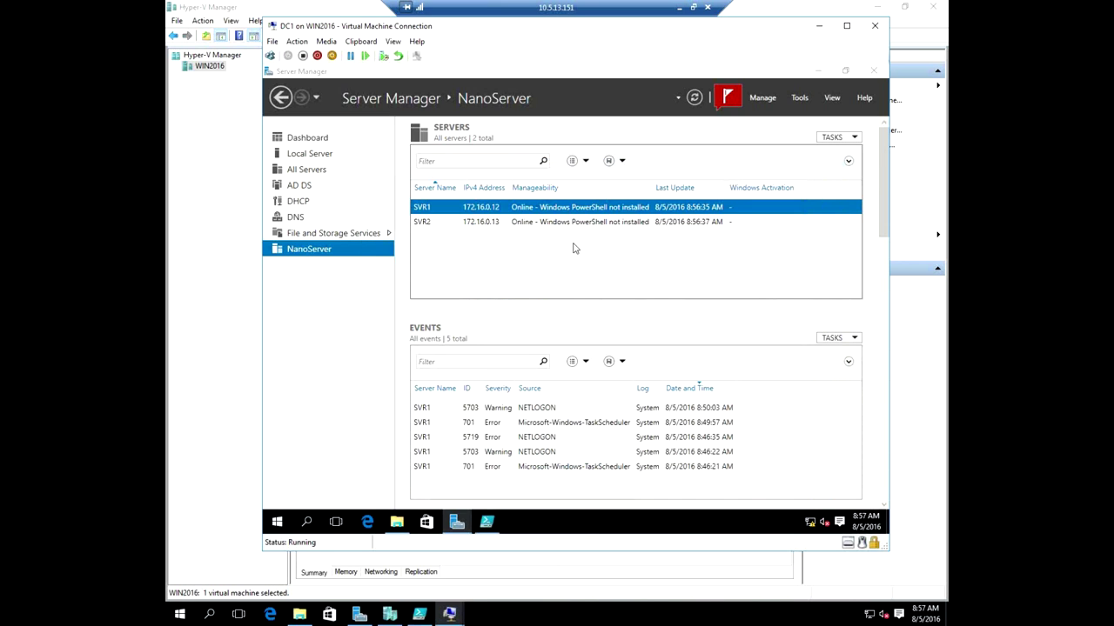
Start Add Roles and Features on SVR2 with role-based installation and svr2.adatum.com as destination.
right_click(504, 228)
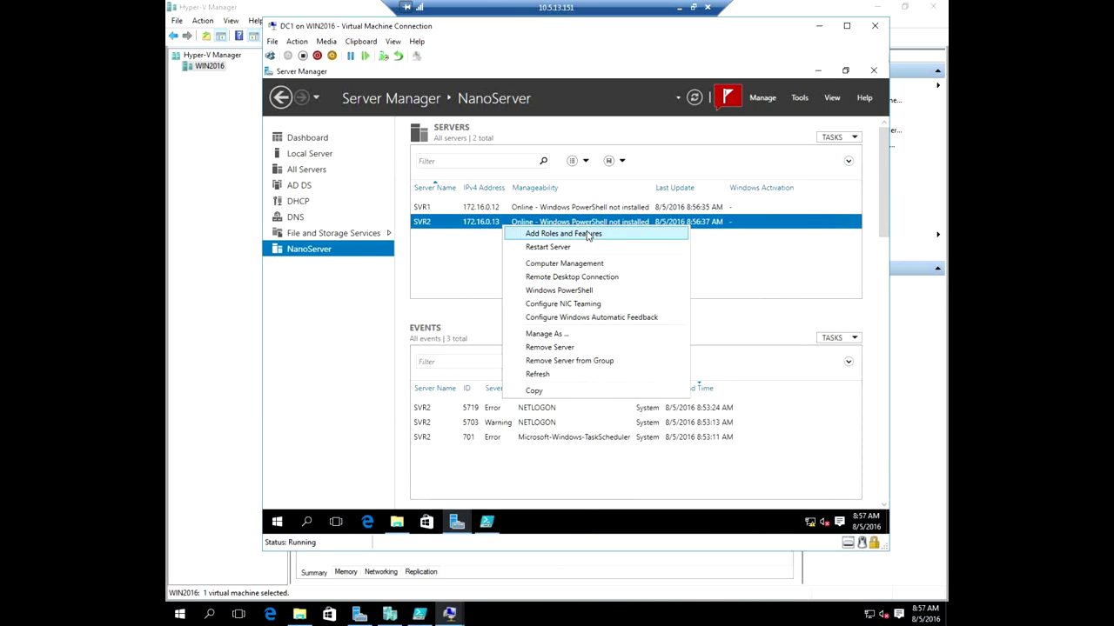
left_click(589, 234)
left_click(610, 409)
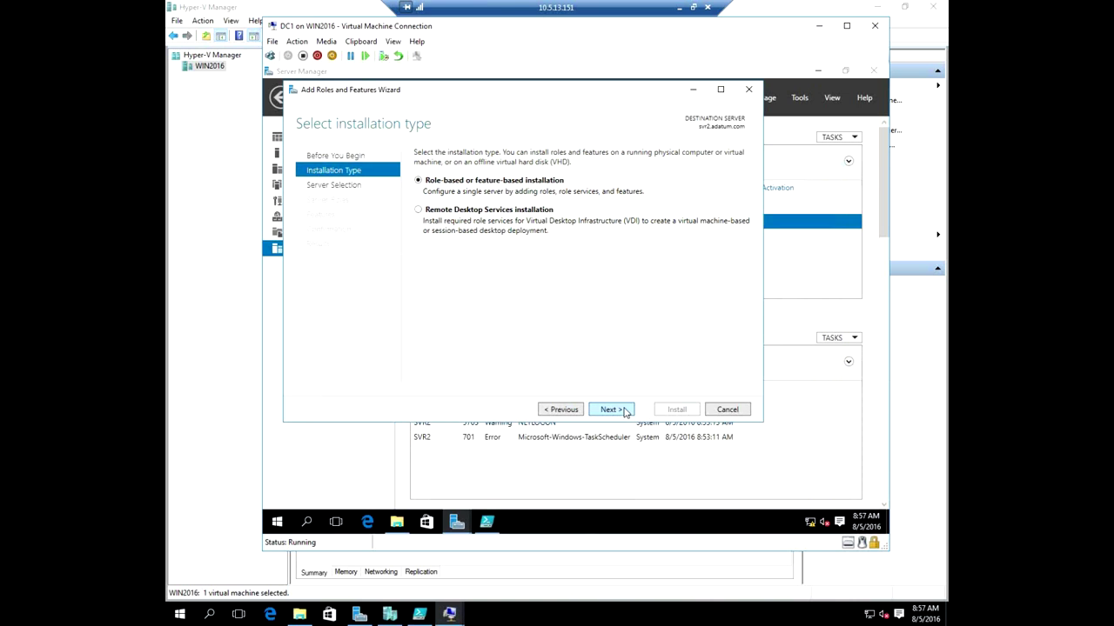
left_click(609, 408)
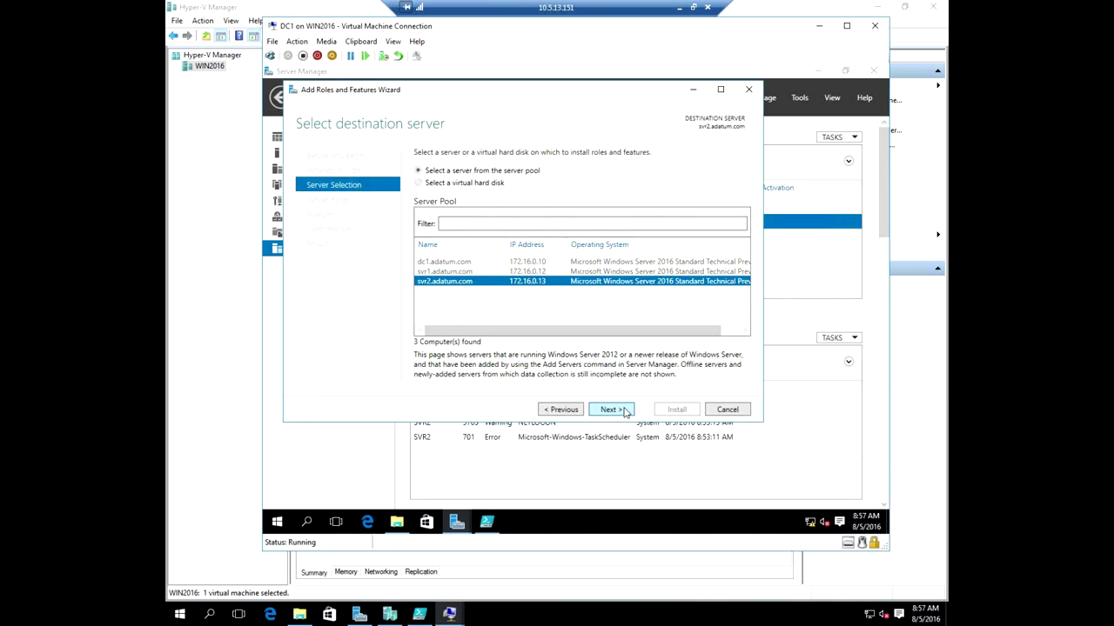
left_click(610, 409)
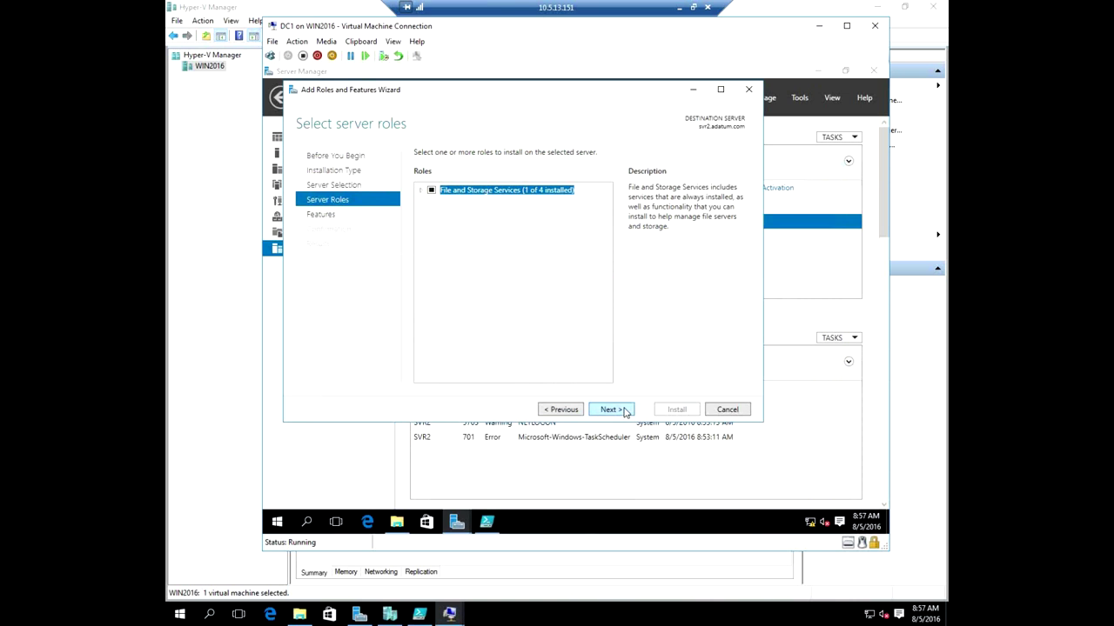
Select File Server under File and iSCSI Services, install it, and close the wizard.
left_click(421, 191)
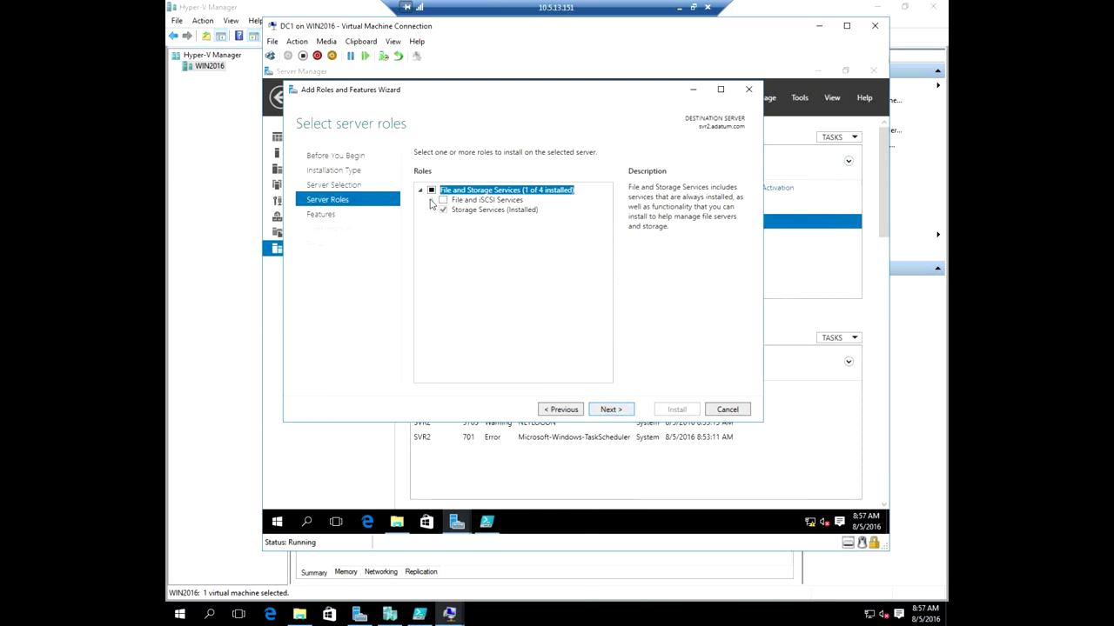
left_click(431, 200)
left_click(455, 219)
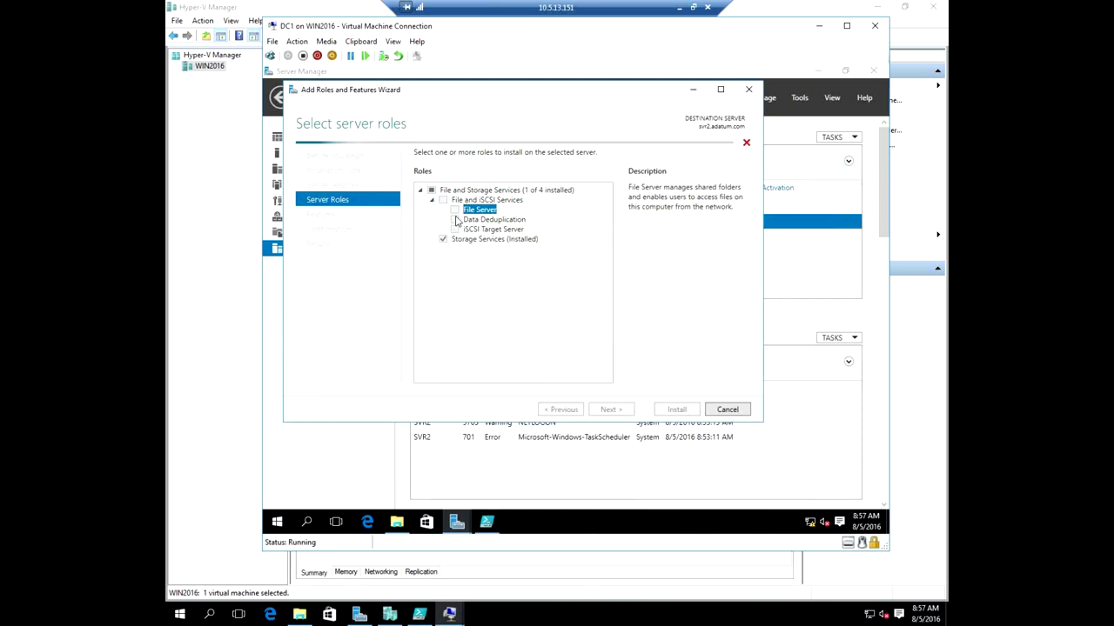
left_click(616, 410)
left_click(623, 410)
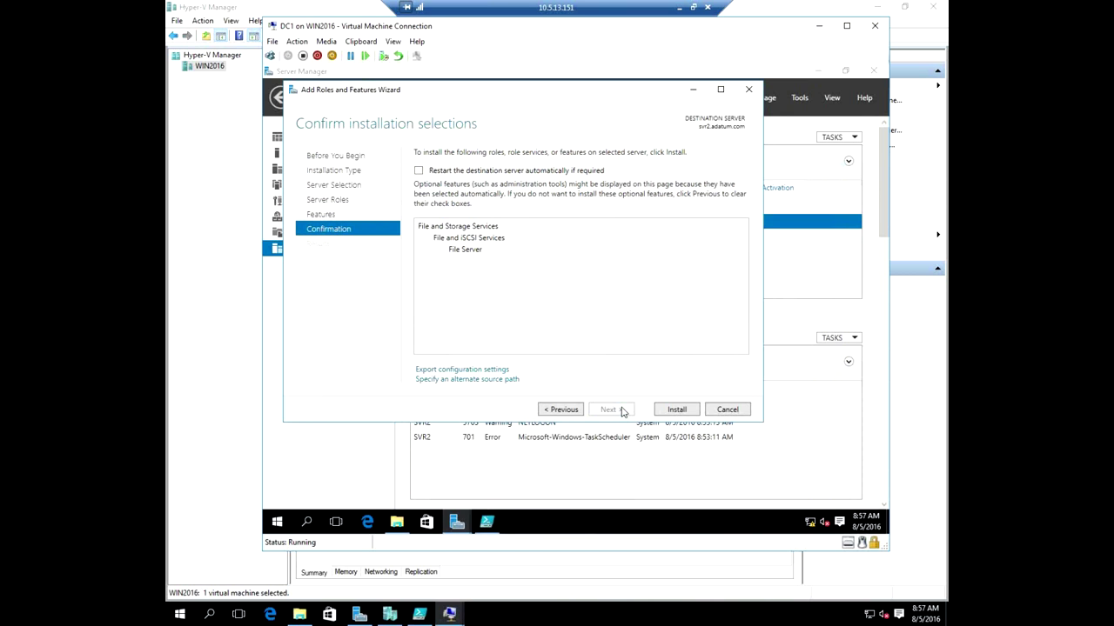
left_click(666, 410)
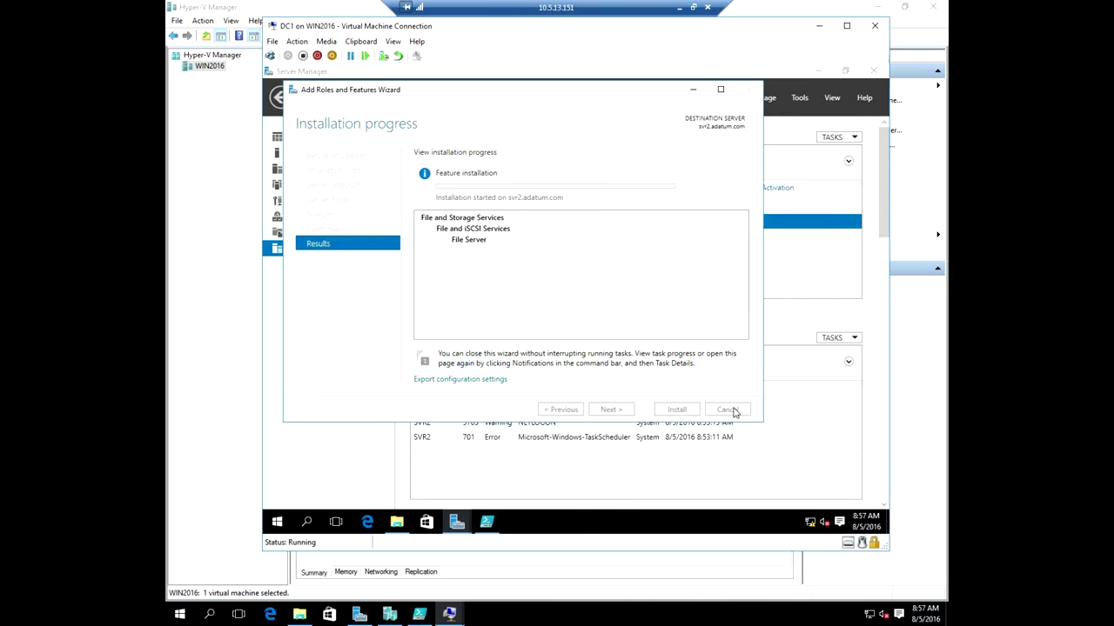
left_click(676, 410)
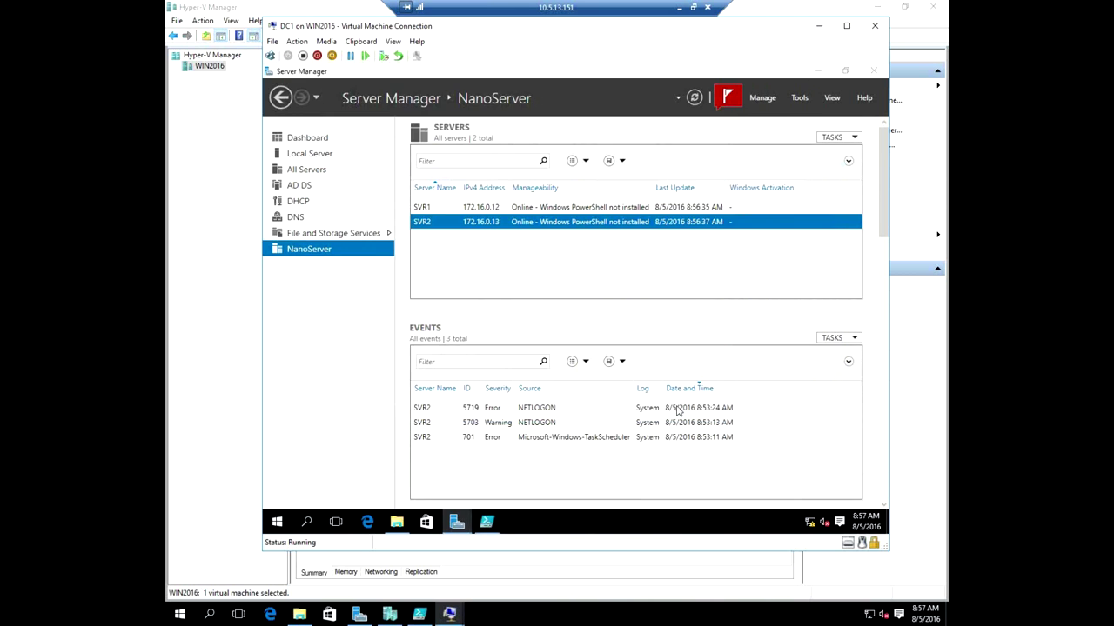
right_click(492, 223)
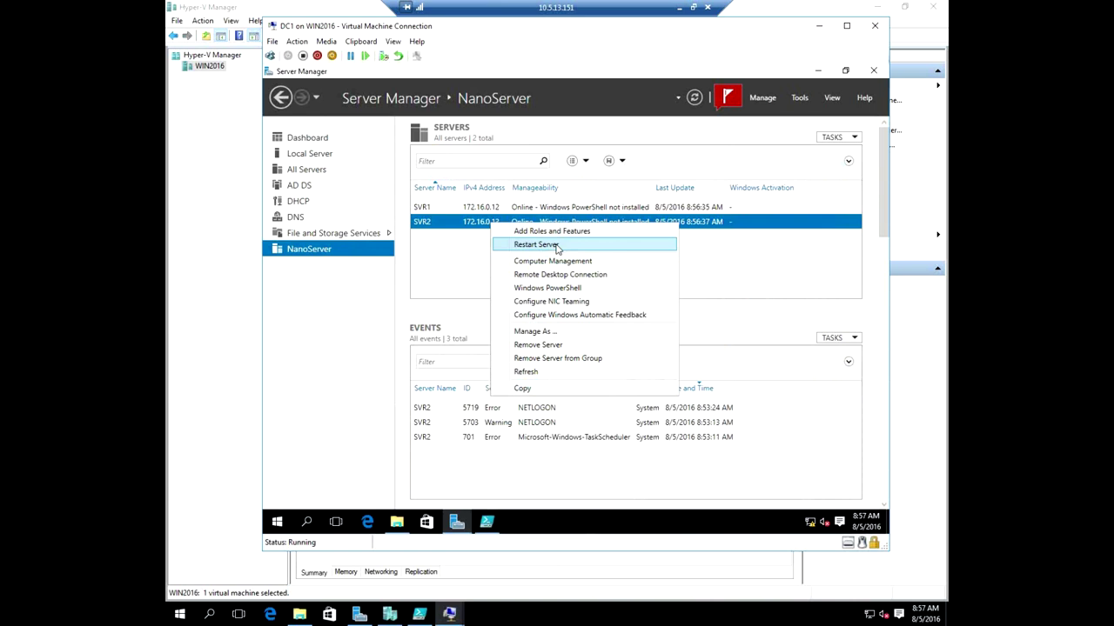
left_click(560, 262)
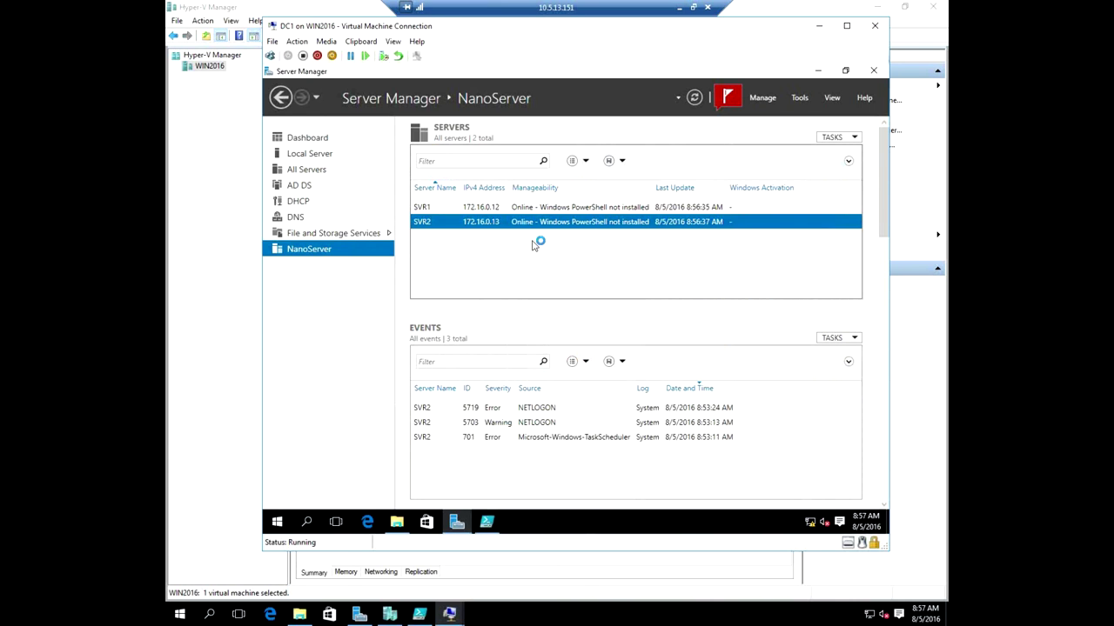
left_click(341, 186)
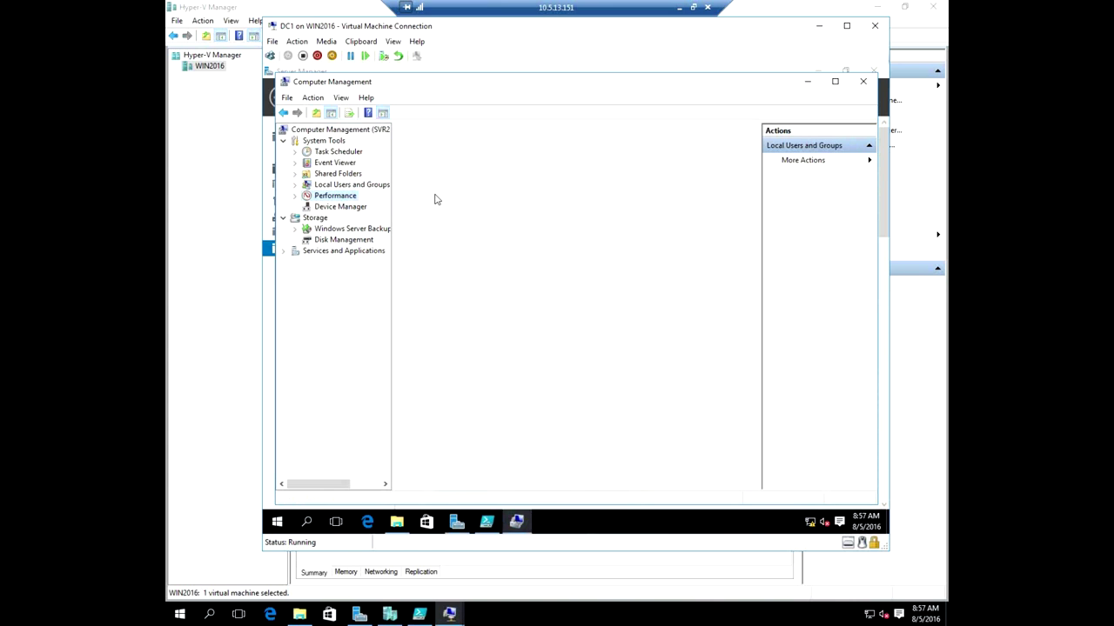
left_click(344, 207)
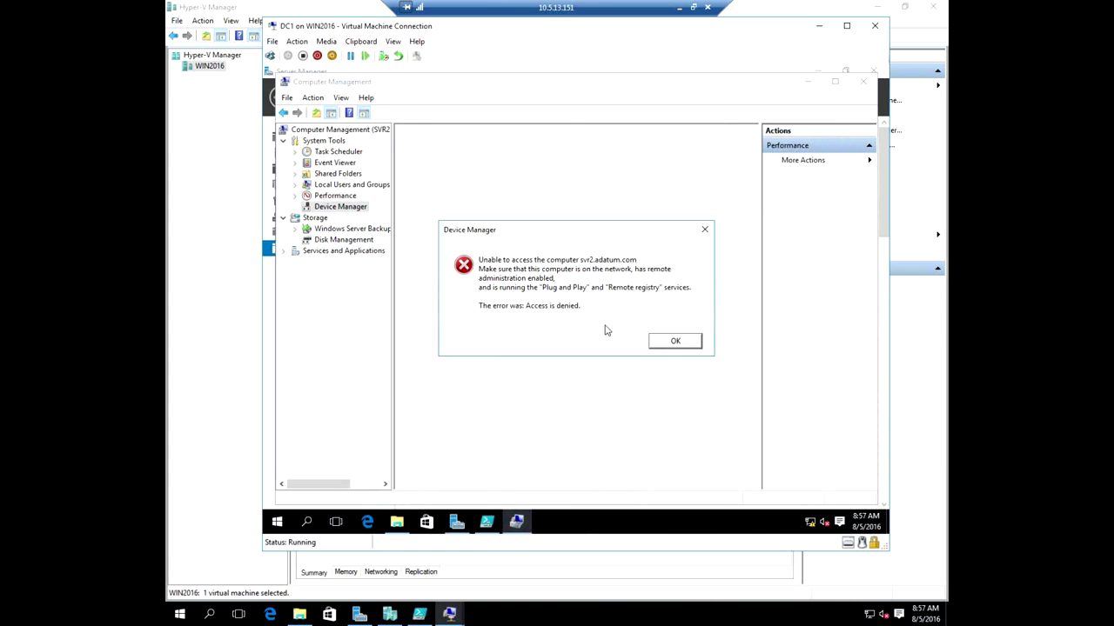
left_click(336, 256)
left_click(675, 340)
left_click(856, 83)
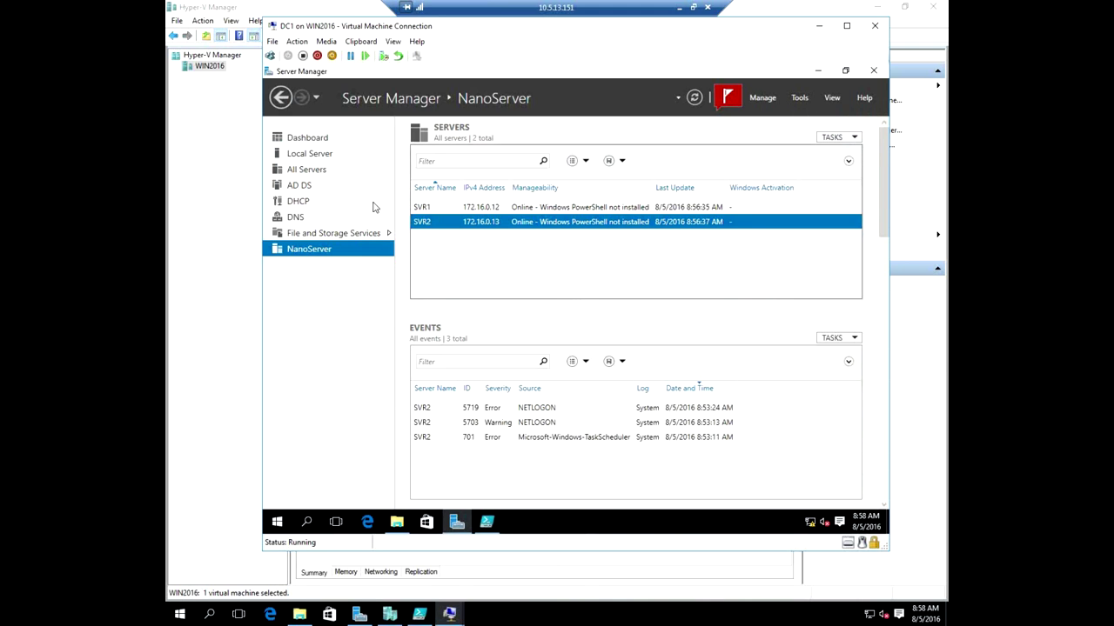
From the Dashboard, start Add Roles and Features targeting dc1.adatum.com with role-based installation.
left_click(306, 154)
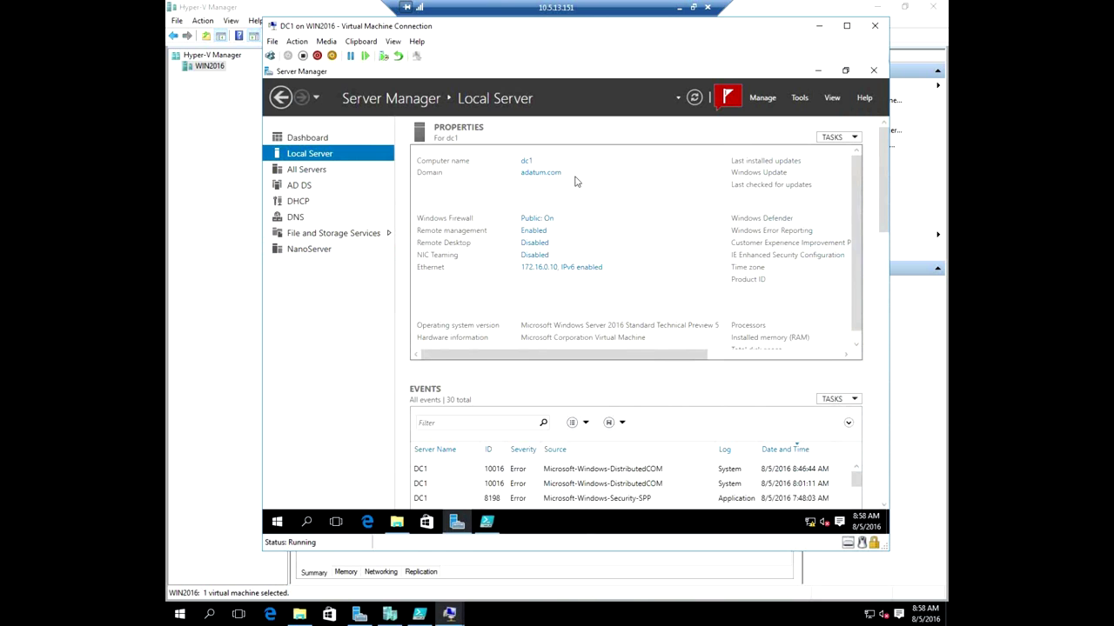
left_click(311, 139)
left_click(580, 214)
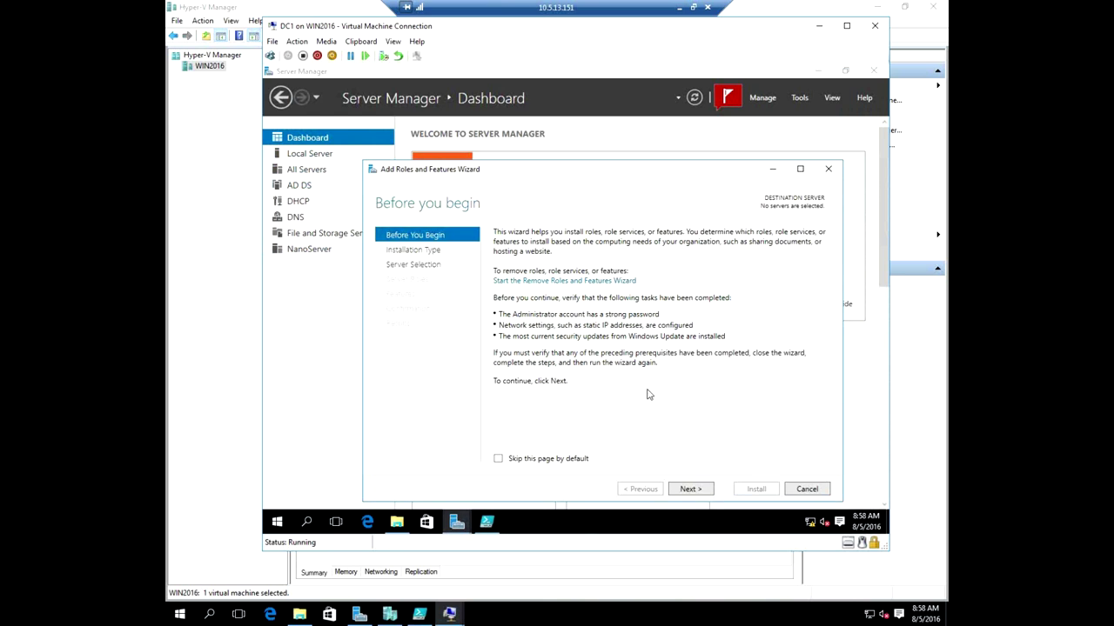
left_click(700, 491)
left_click(701, 491)
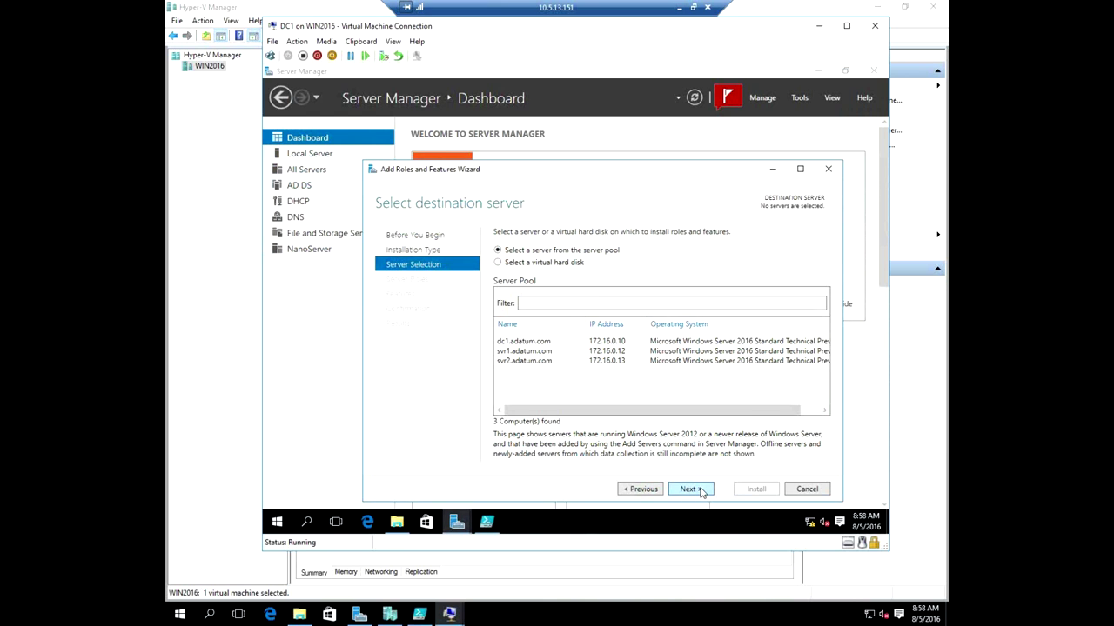
left_click(522, 342)
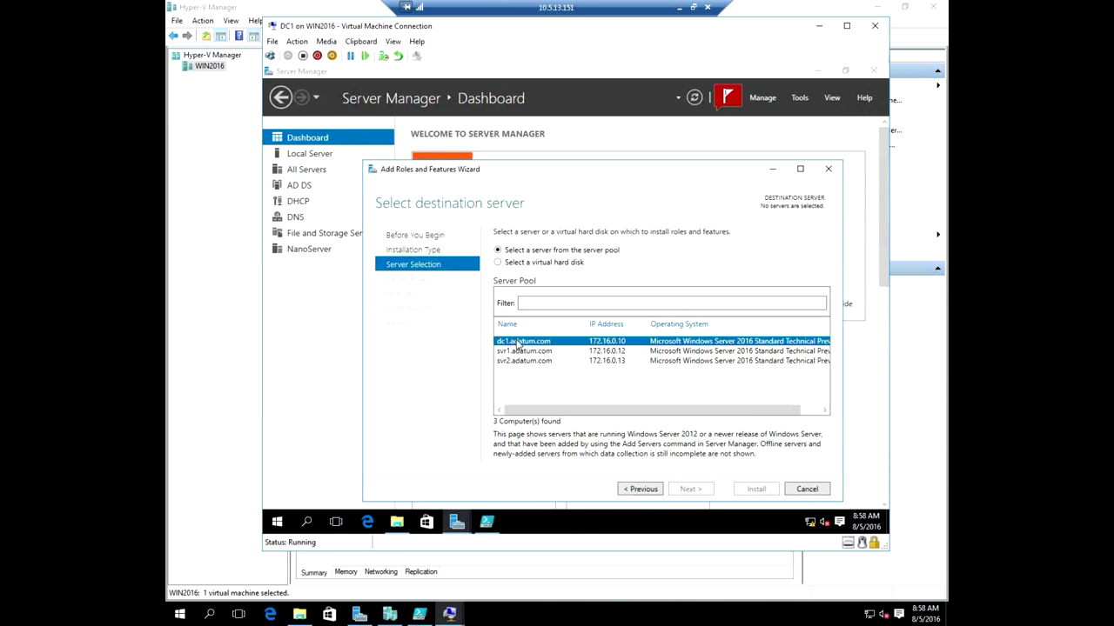
left_click(694, 489)
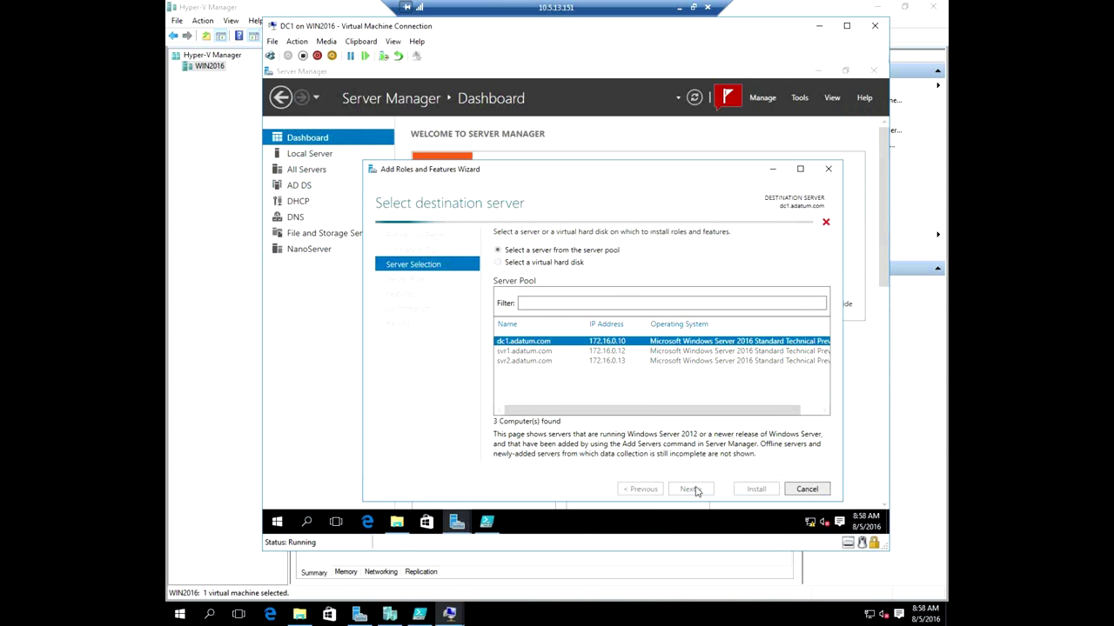
Select Remote Server Administration Tools > Feature Administration Tools > Failover Clustering Tools, install, and close.
left_click(690, 490)
left_click_drag(688, 315, 685, 364)
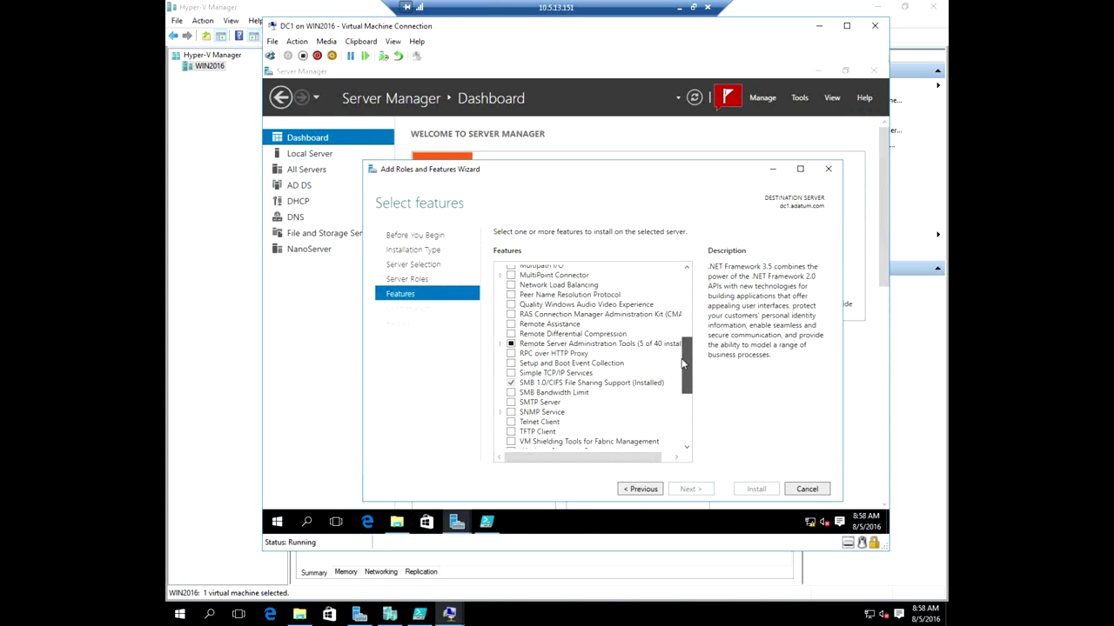
left_click(501, 344)
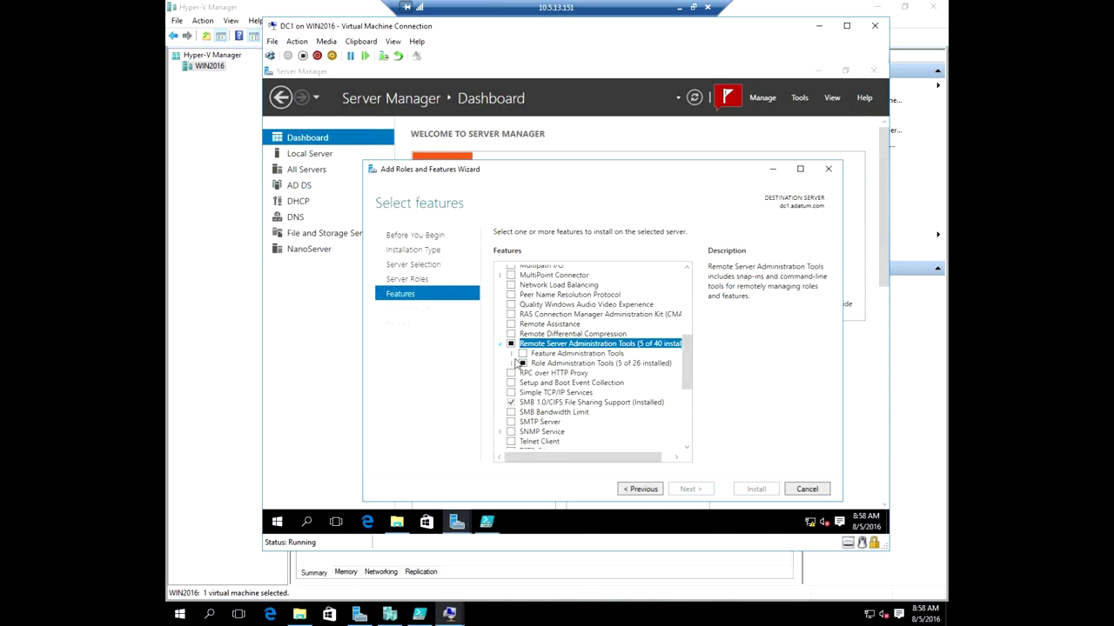
left_click(512, 354)
left_click(535, 392)
left_click(693, 490)
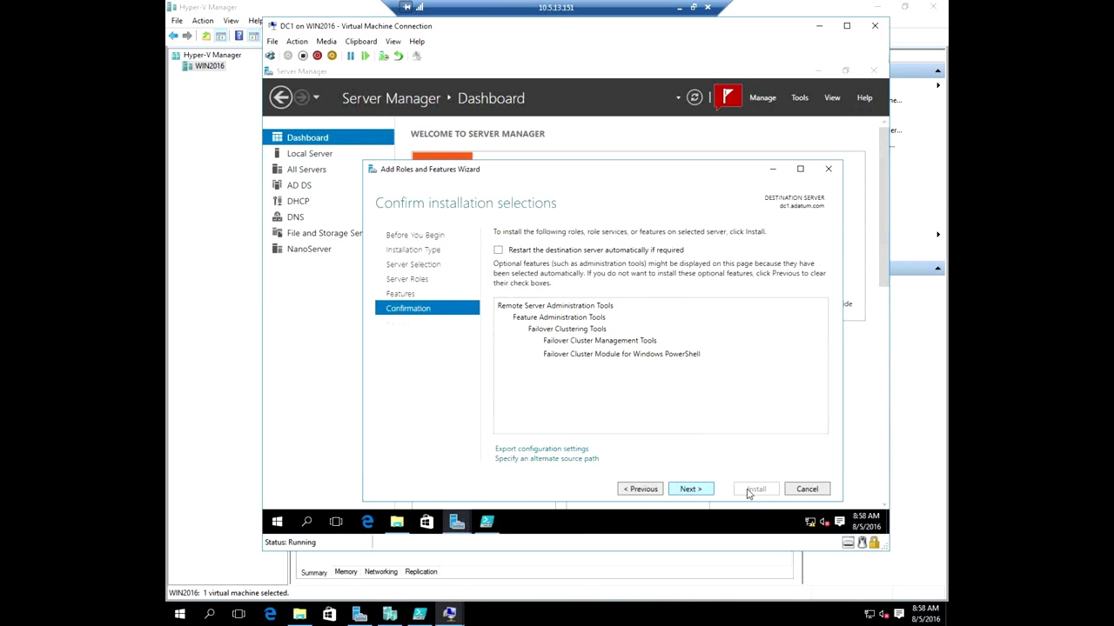
left_click(748, 490)
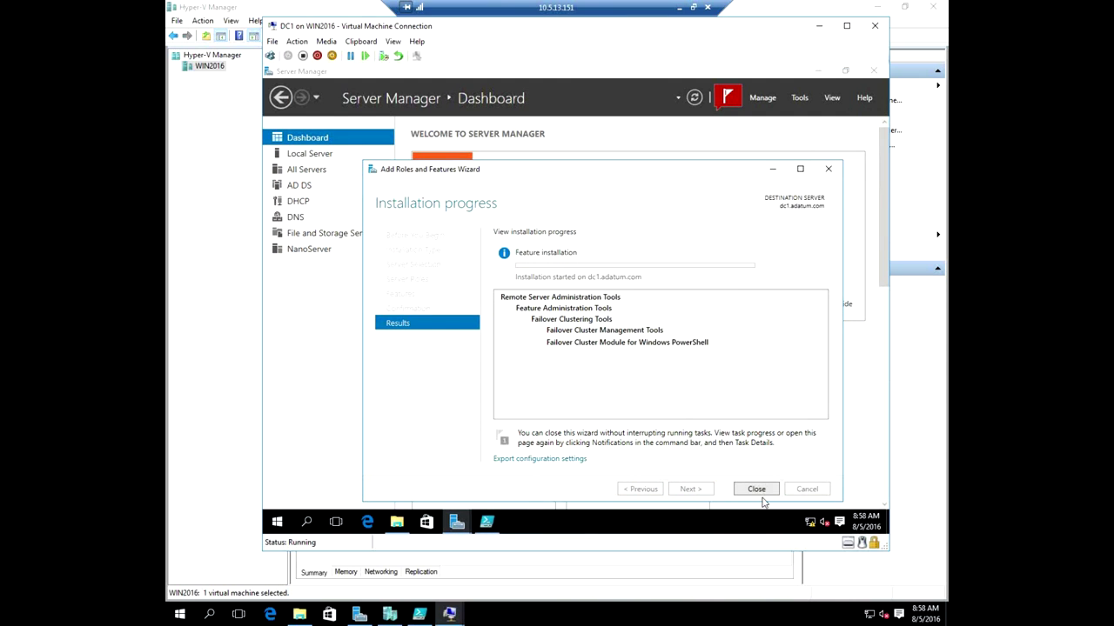
left_click(755, 489)
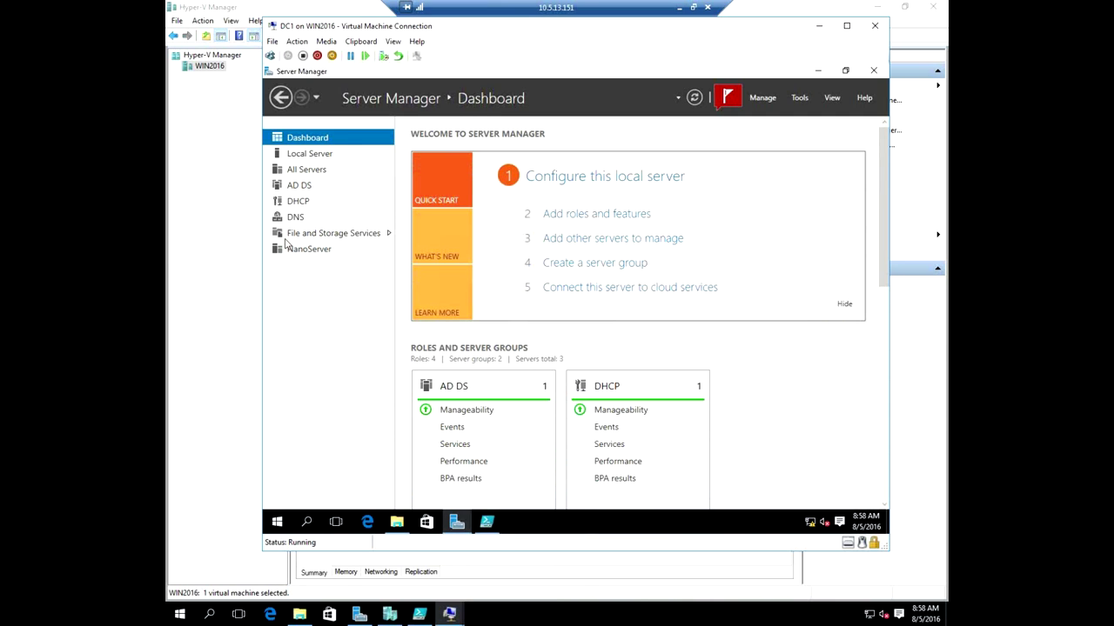
Open the NanoServer group and view events for SVR1, then SVR2, then SVR1 again.
left_click(299, 251)
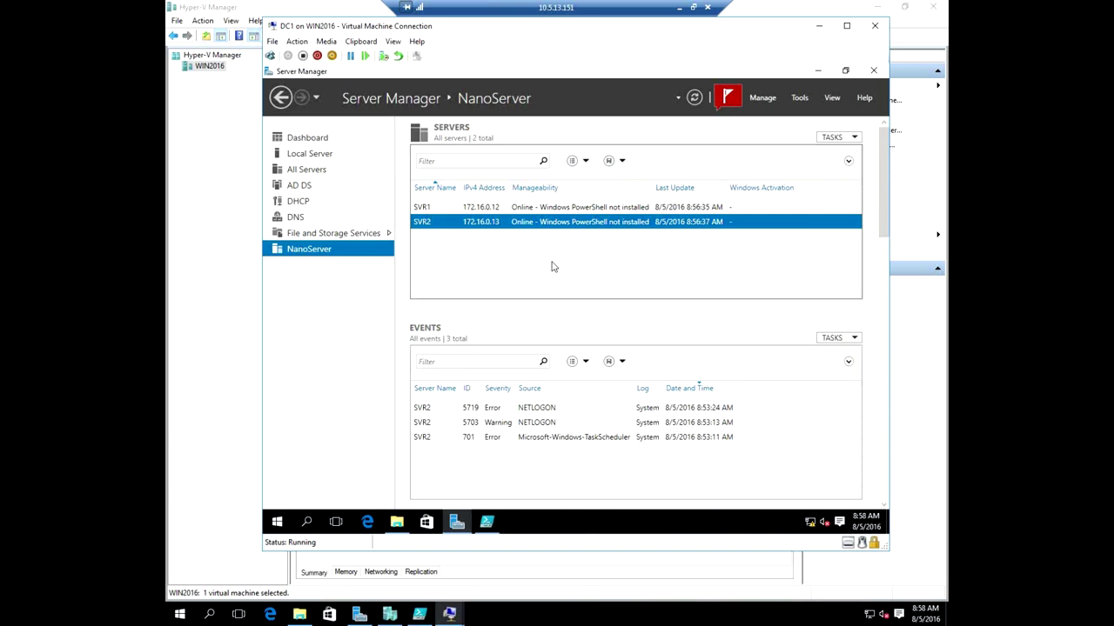
left_click(451, 209)
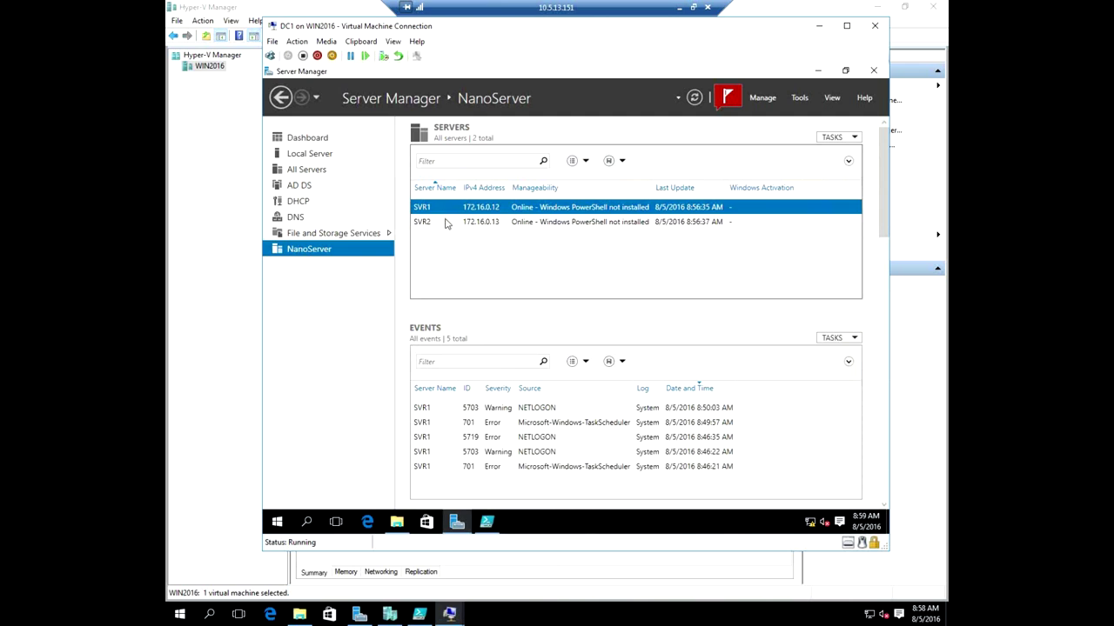
left_click(446, 223)
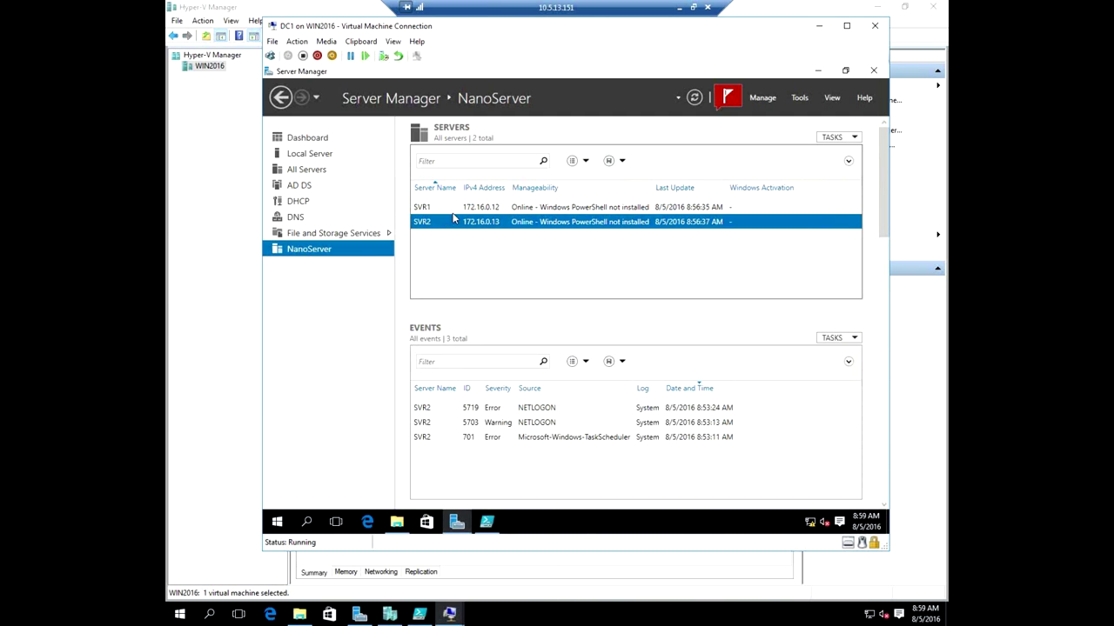
left_click(455, 210)
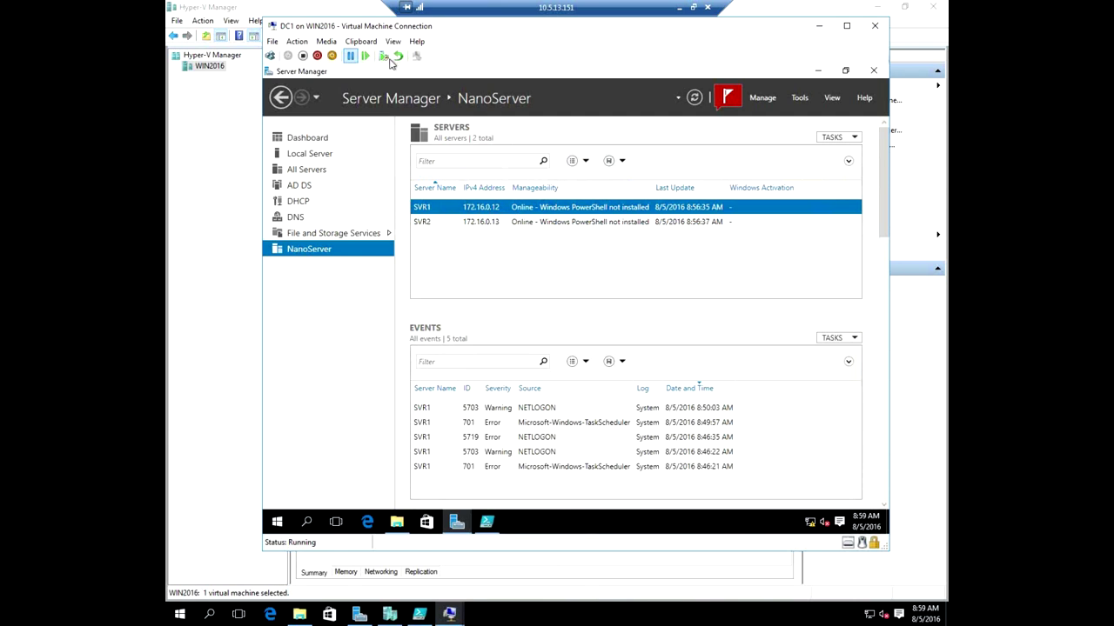
Open VM1's settings in Hyper-V Manager and add a Shared Drive to its SCSI Controller.
left_click(389, 614)
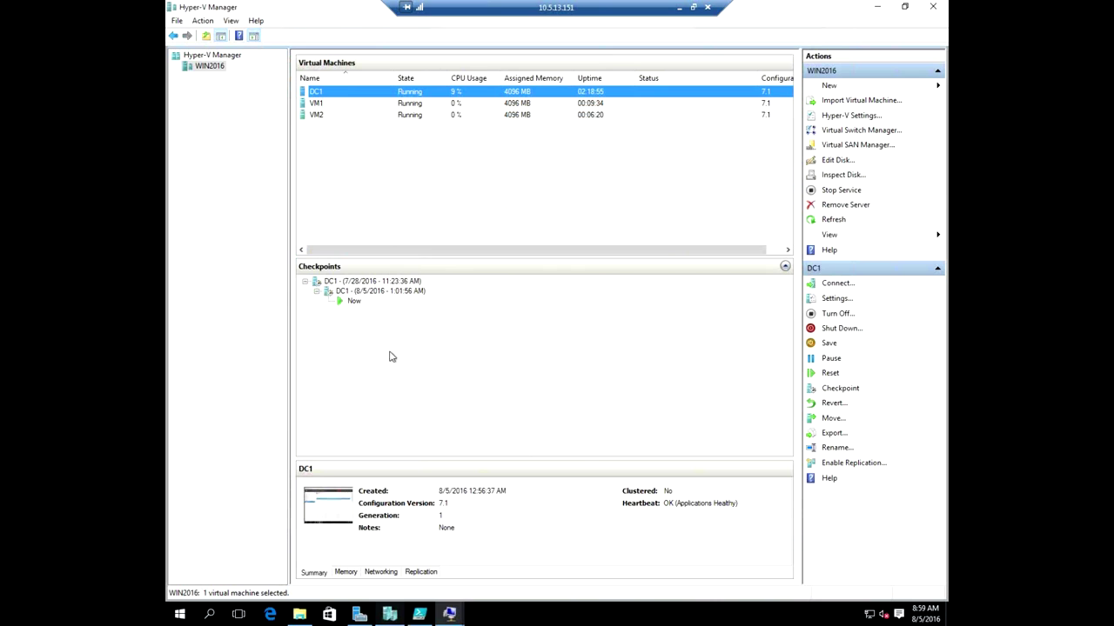
left_click(348, 109)
right_click(352, 107)
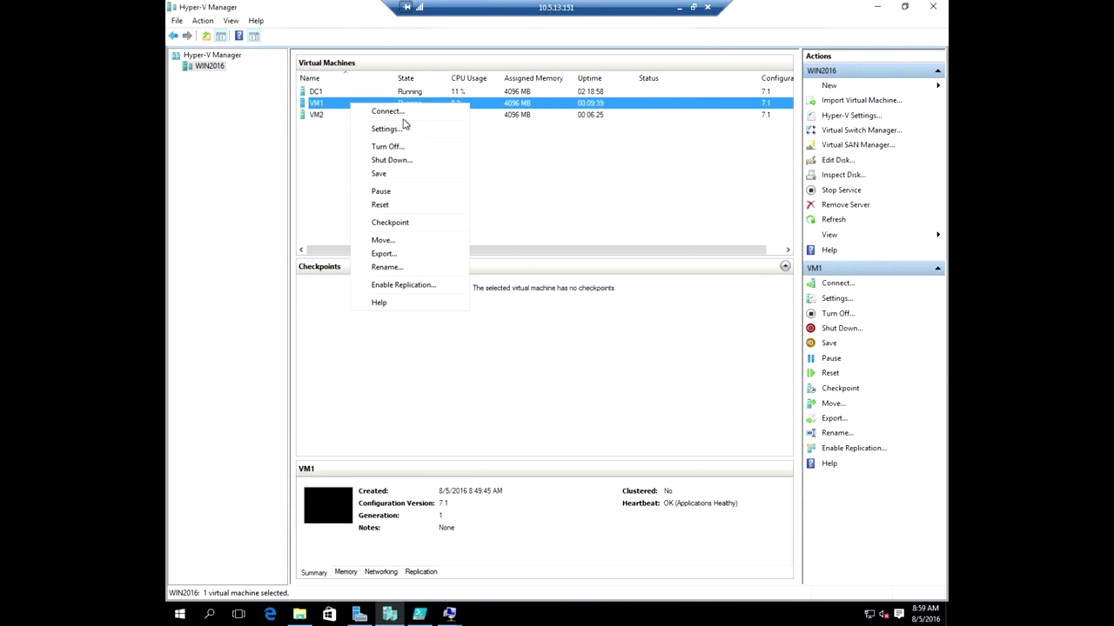
left_click(403, 130)
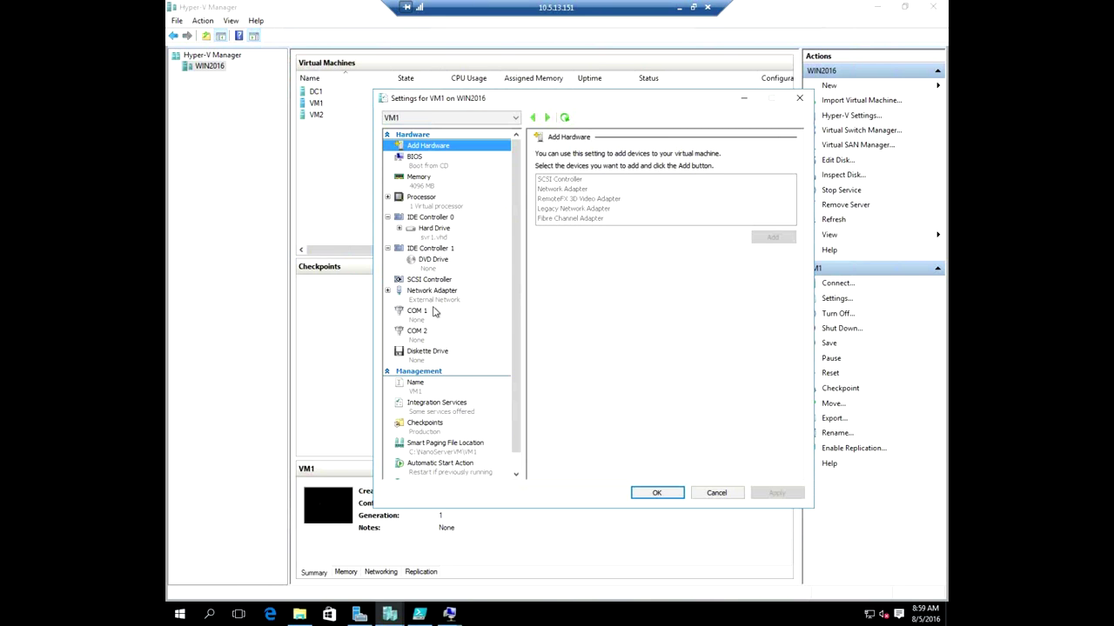
left_click(431, 280)
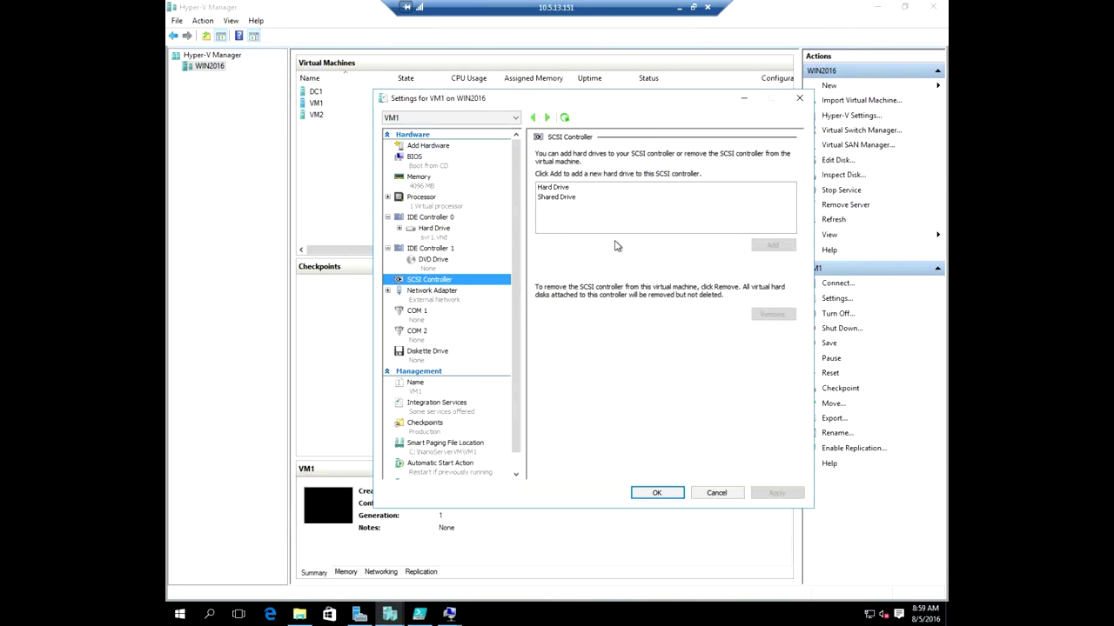
left_click(562, 198)
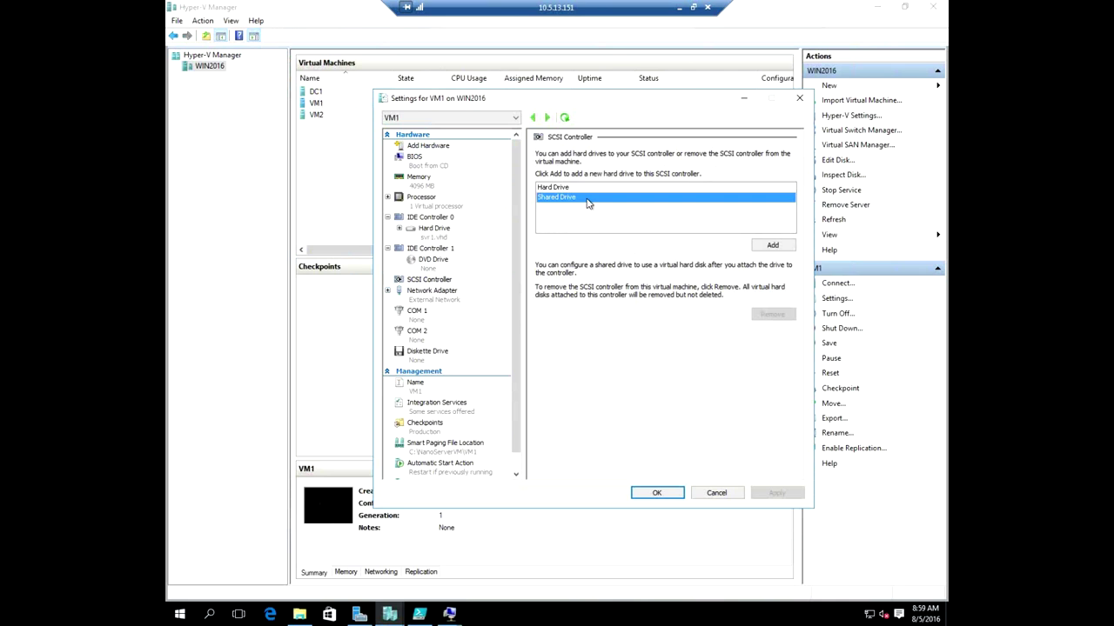
left_click(771, 245)
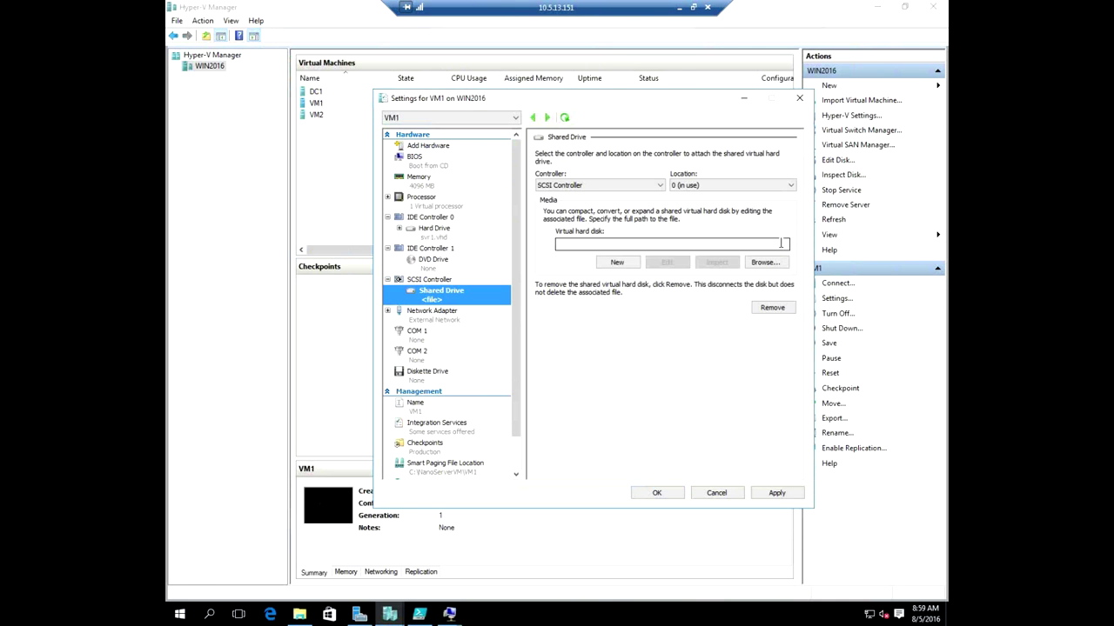
Start a new dynamically expanding VHD Set and name it Disk1.vhds.
left_click(612, 263)
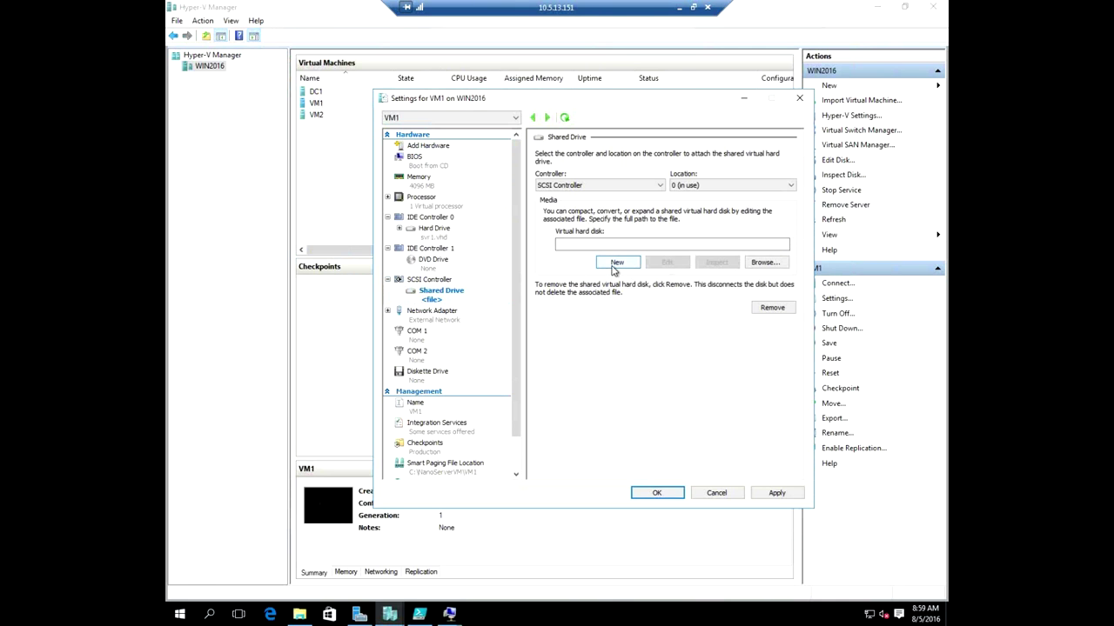
left_click(675, 445)
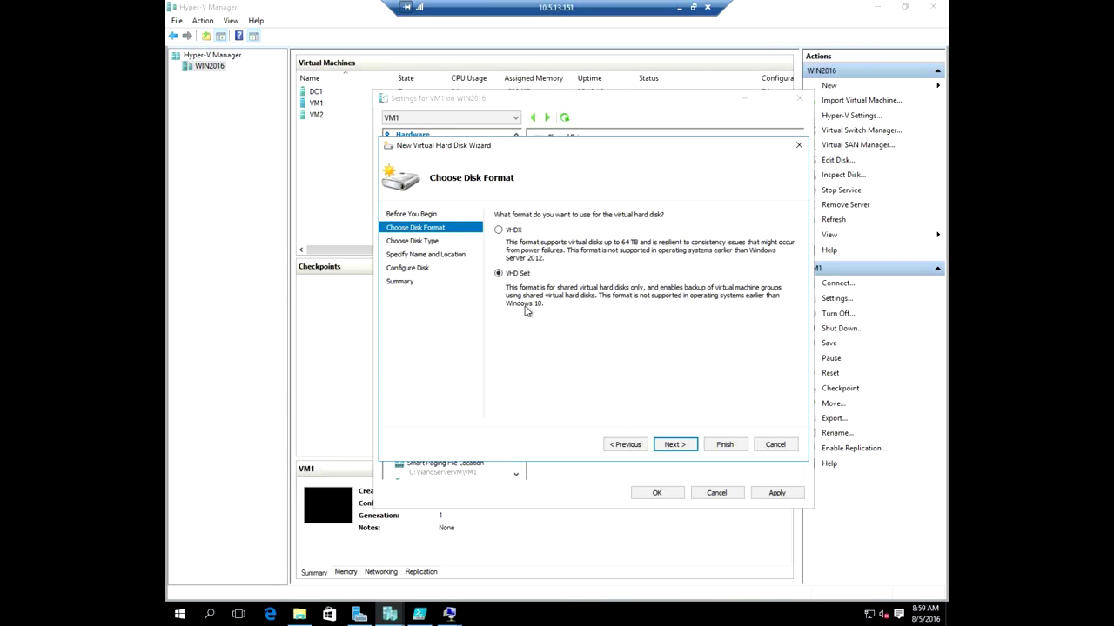
left_click(675, 445)
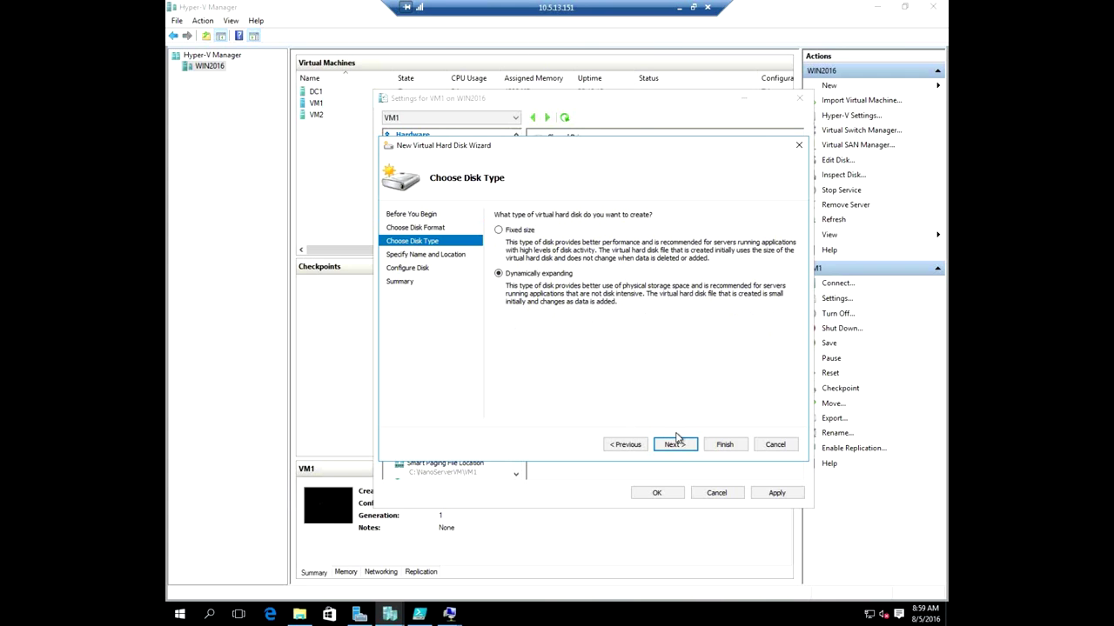
left_click(682, 447)
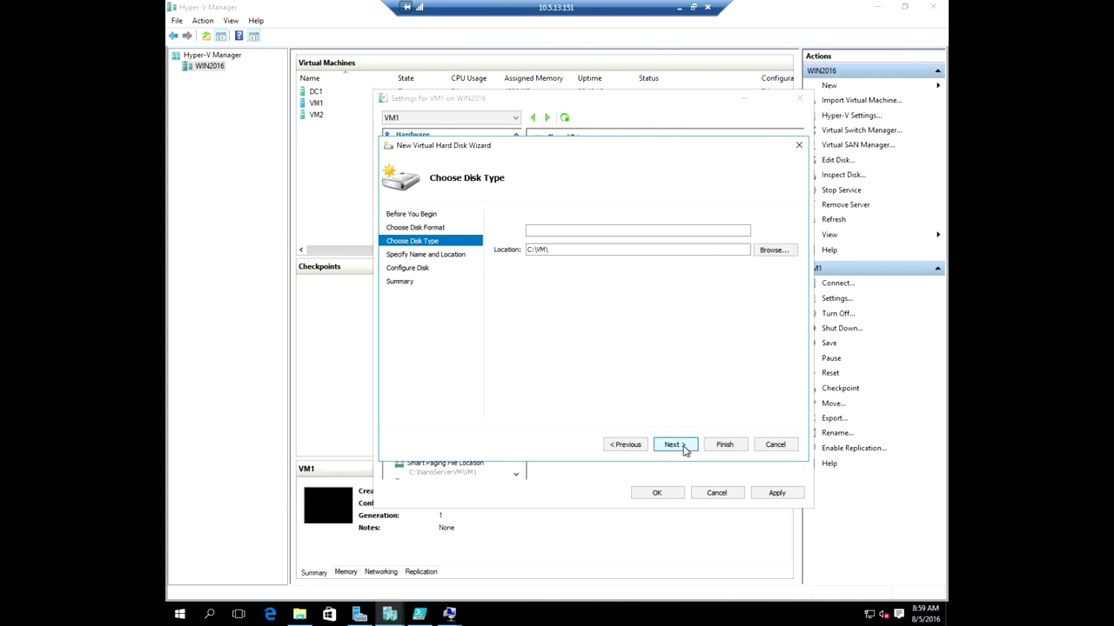
key("End")
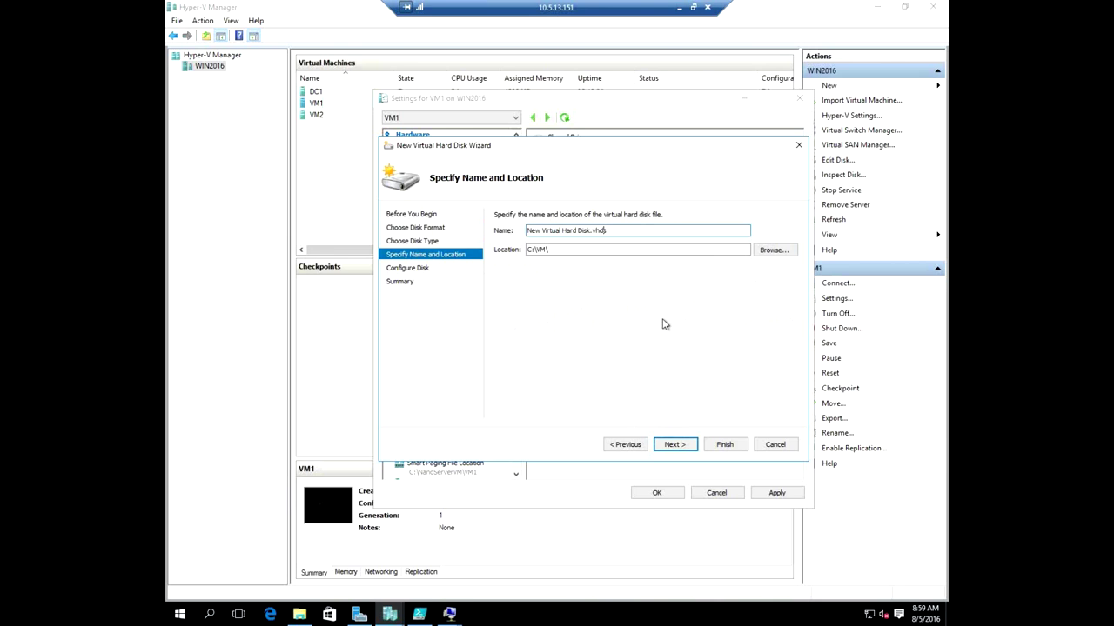
key("Delete")
key("Delete")
key("Delete")
key("Delete")
key("Delete")
key("Delete")
key("Delete")
key("Delete")
key("Delete")
key("Delete")
key("Delete")
key("Delete")
key("Delete")
key("Delete")
key("Delete")
key("Delete")
key("Delete")
type("1")
Store Disk1.vhds in C:\SharedDisks, keep the 127 GB size, and create it.
left_click(771, 250)
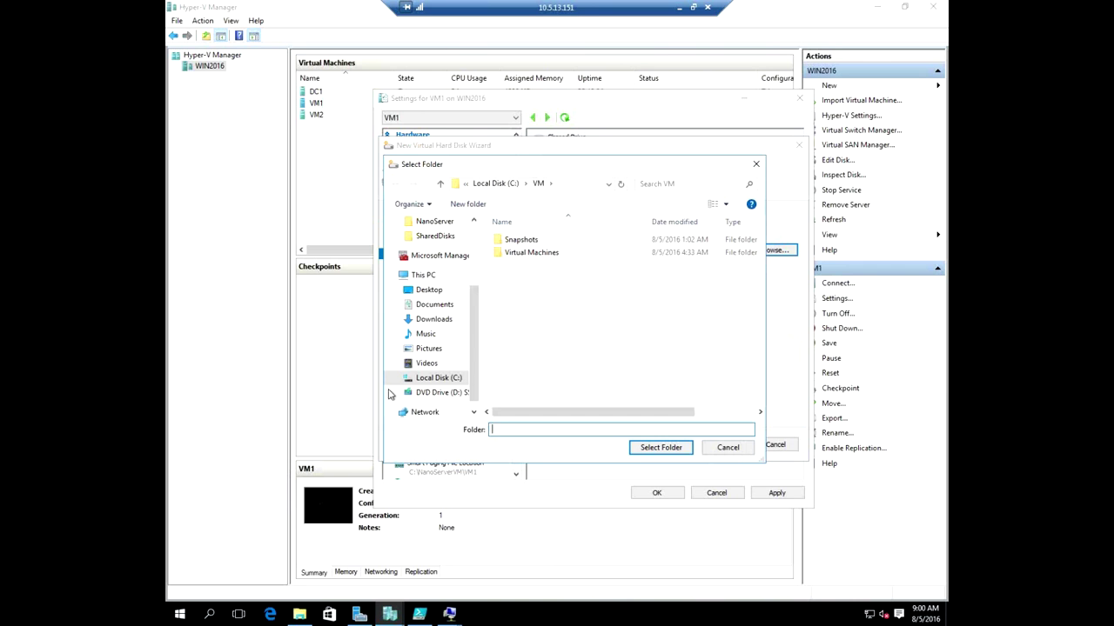
left_click(439, 379)
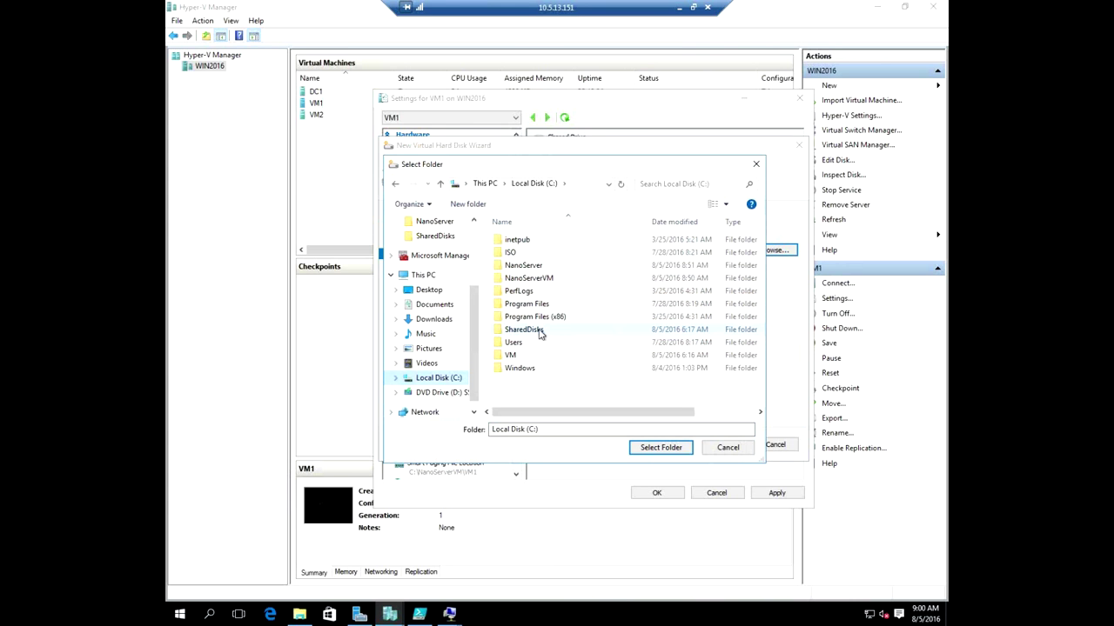
double_click(540, 331)
left_click(668, 449)
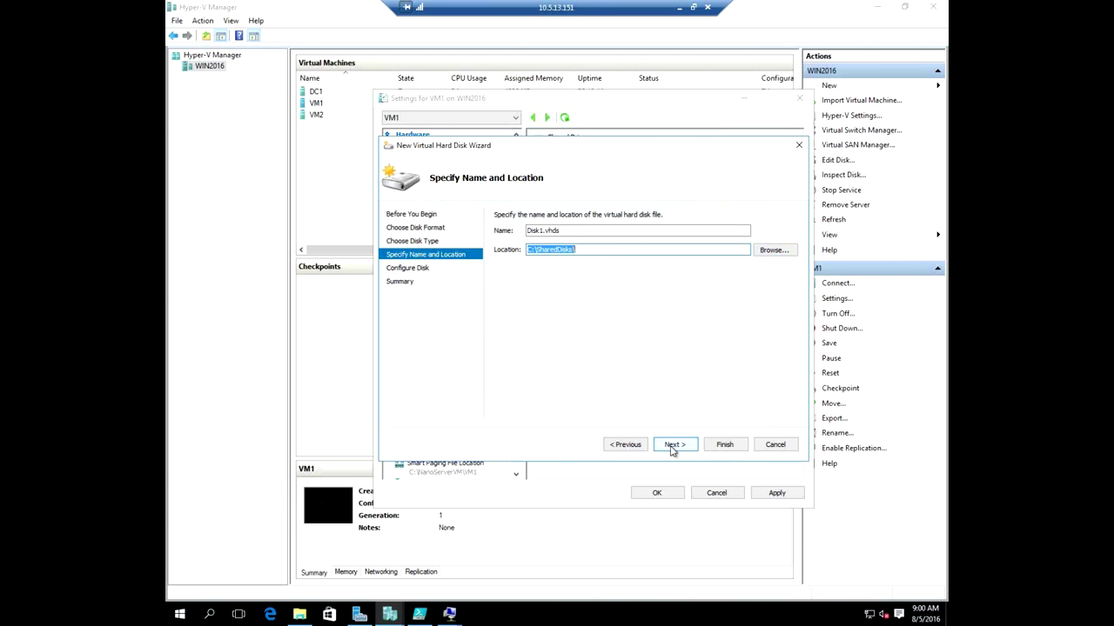
left_click(676, 446)
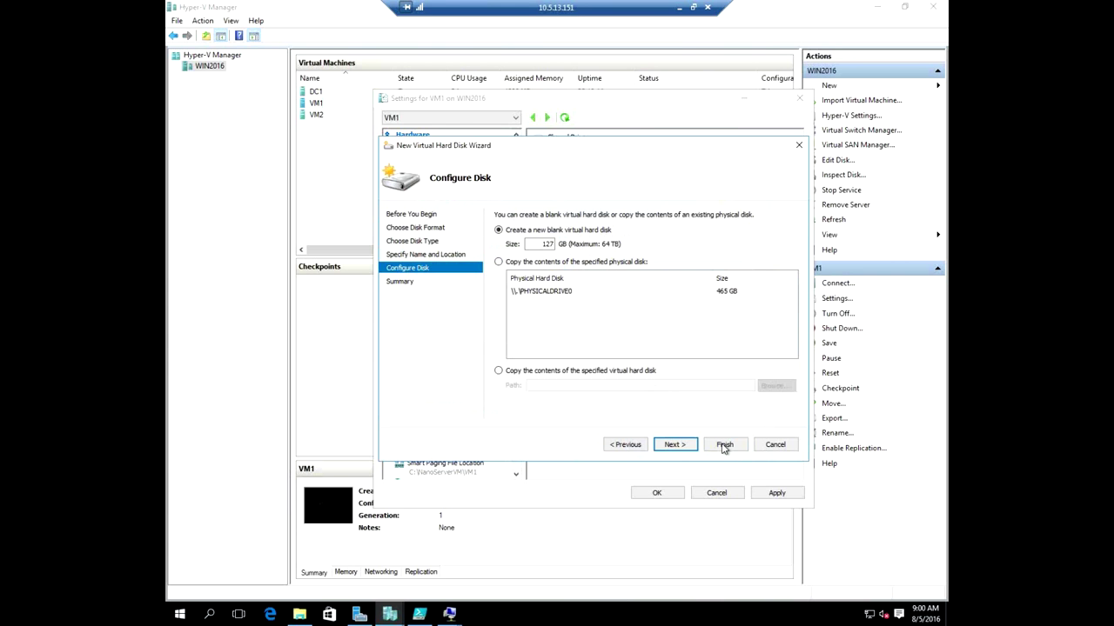
left_click(684, 446)
left_click(725, 444)
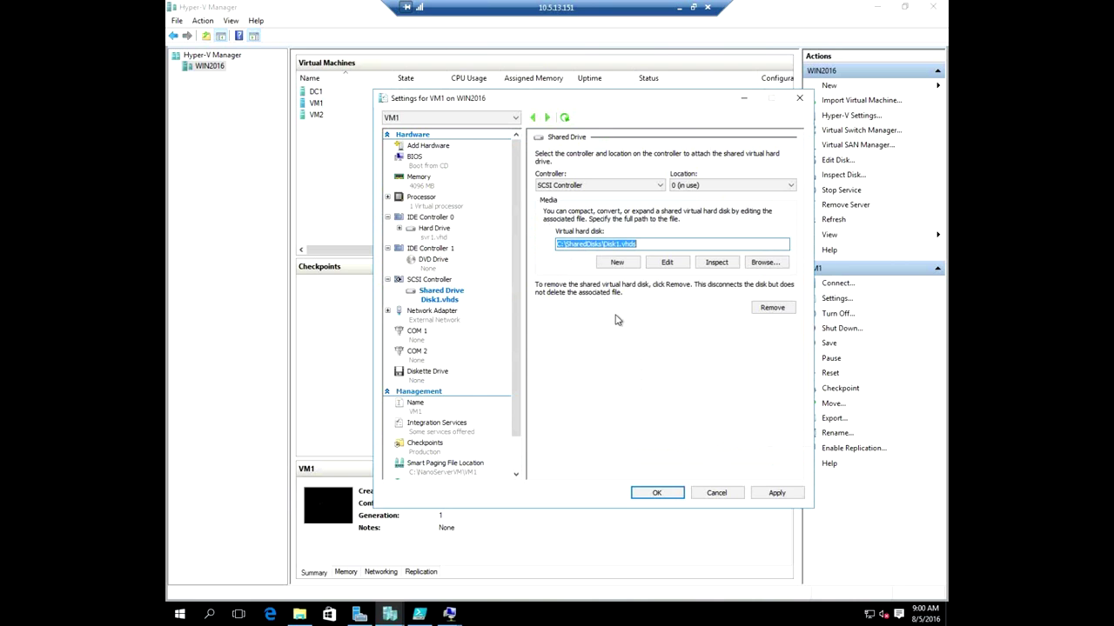
Add a second Shared Drive to the SCSI Controller, cancelling the Browse for an existing file.
left_click(429, 280)
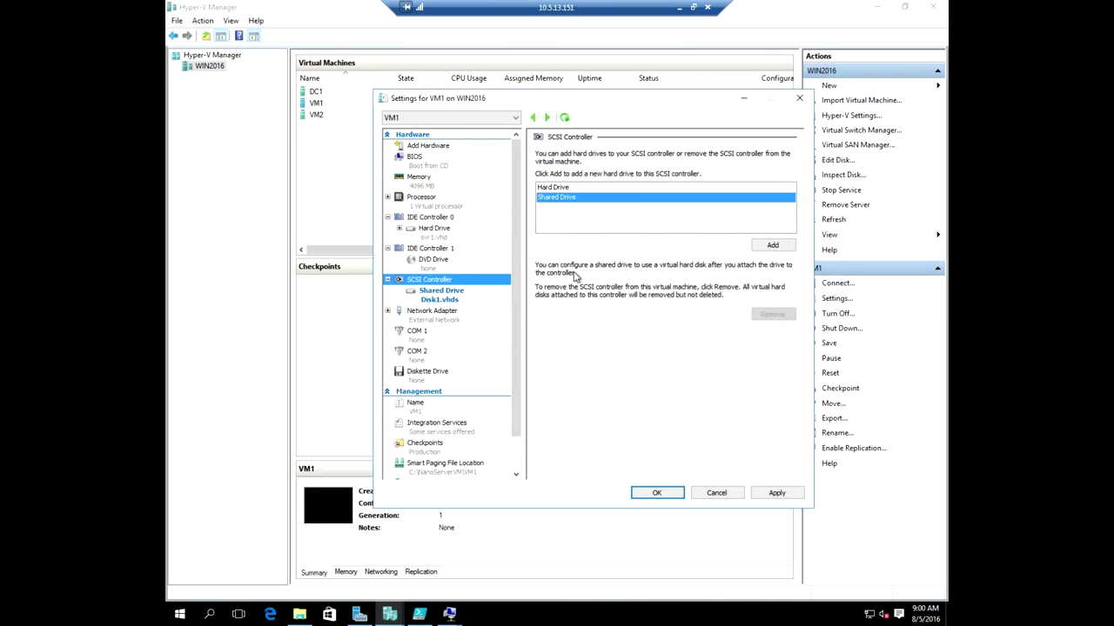
left_click(769, 246)
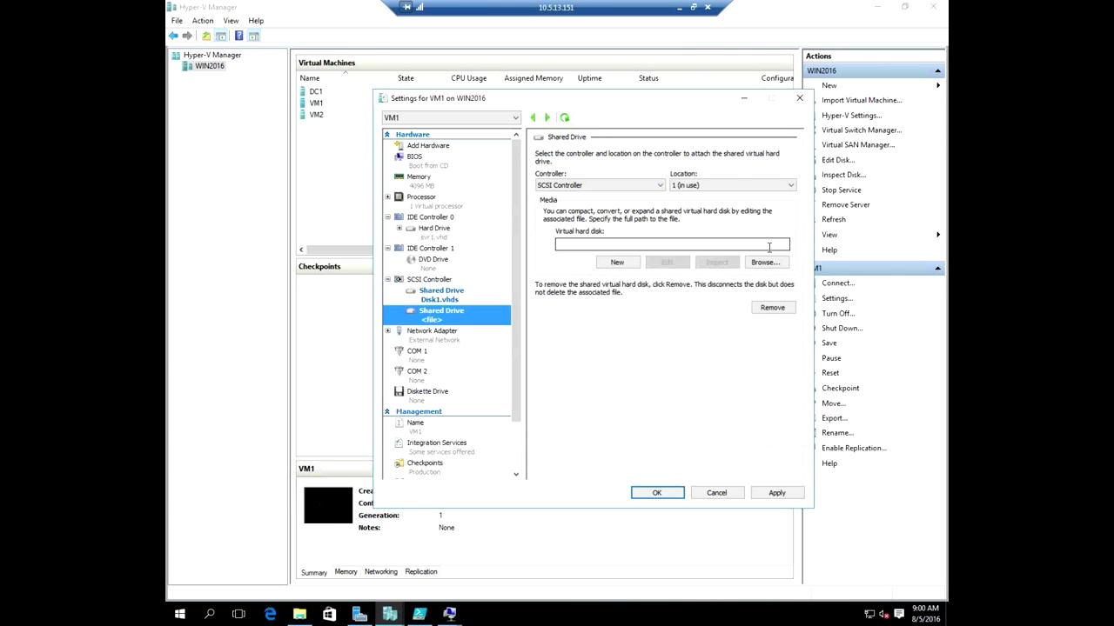
left_click(762, 262)
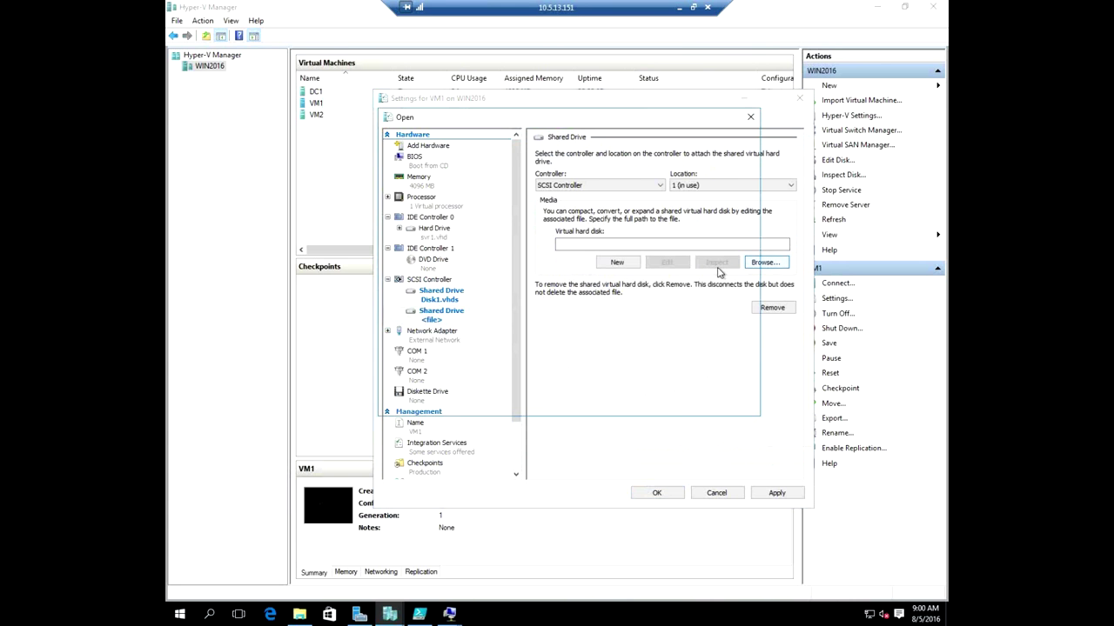
left_click(723, 401)
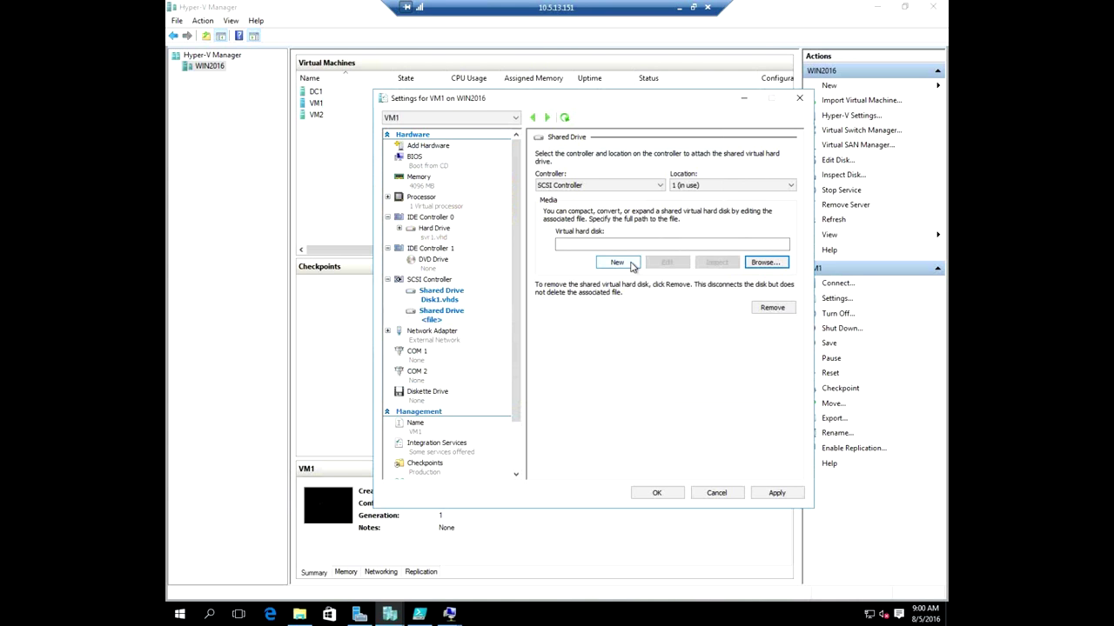
Start a new dynamically expanding VHD Set and name it Disk2.vhds.
left_click(632, 265)
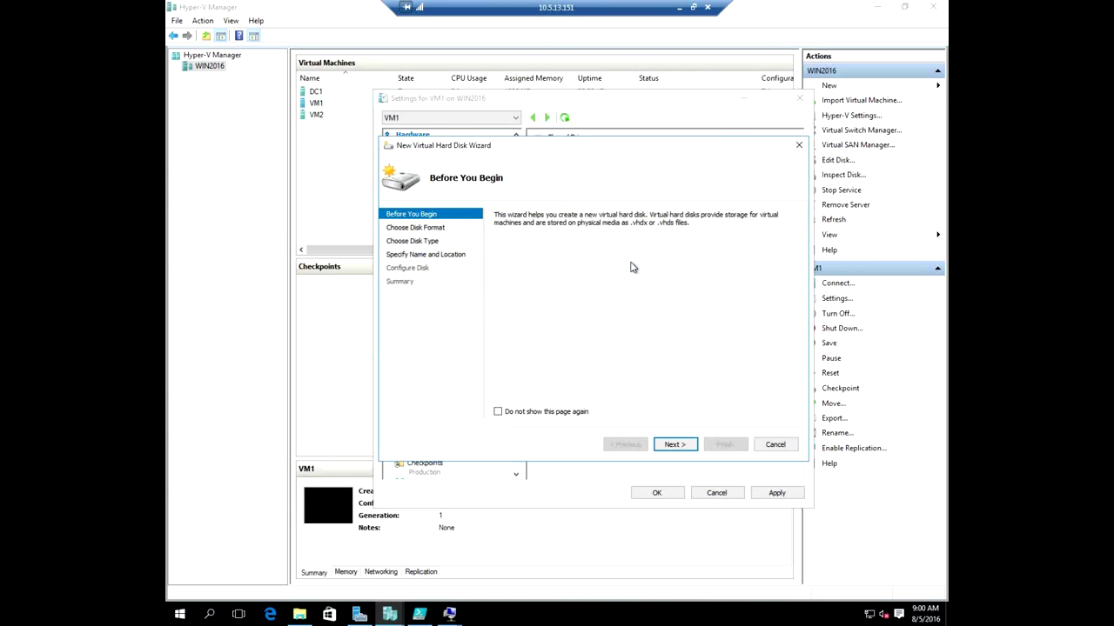
left_click(674, 448)
left_click(681, 448)
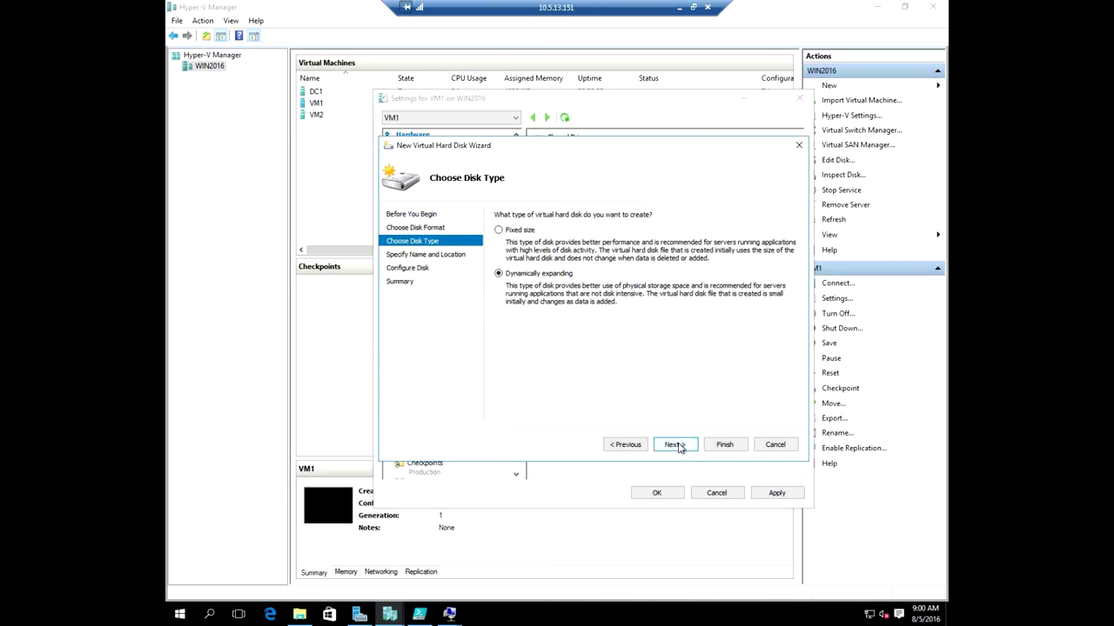
left_click(678, 446)
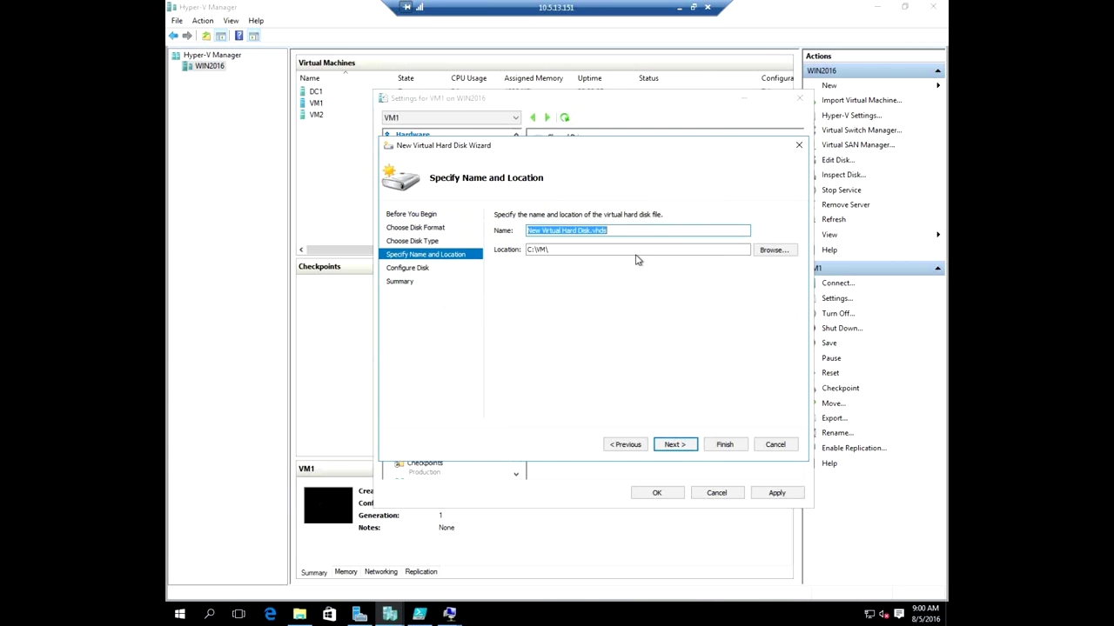
key("Delete")
key("Delete")
key("Delete")
key("Delete")
key("Delete")
key("Delete")
key("Delete")
key("Delete")
key("Delete")
key("Delete")
key("Delete")
key("Delete")
key("Delete")
key("Delete")
key("Delete")
key("Delete")
key("Delete")
type("2")
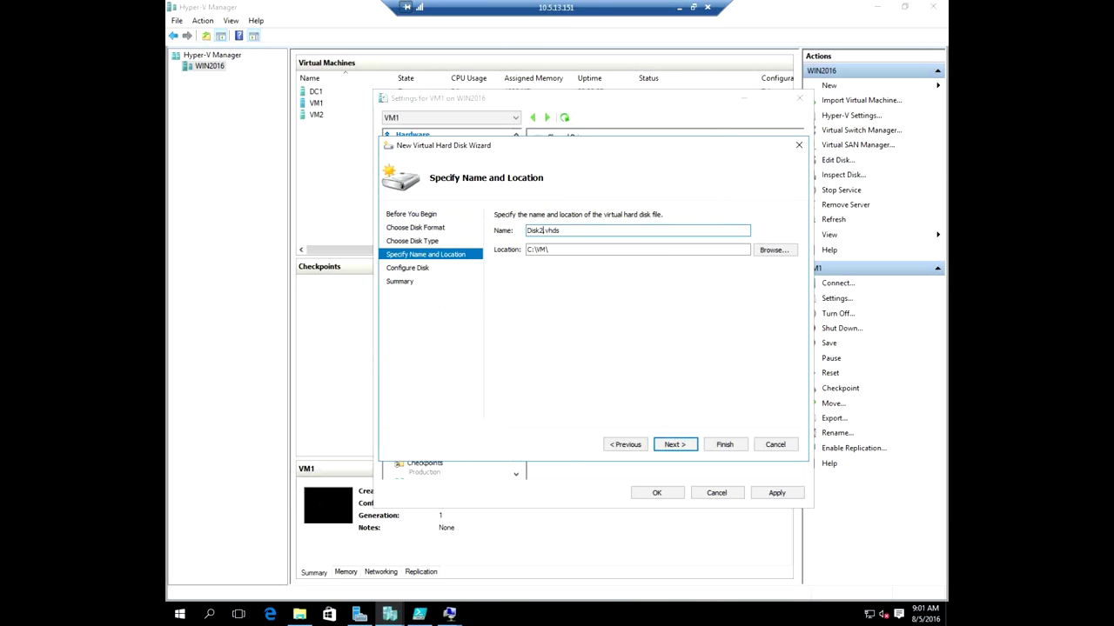
Set Disk2.vhds's location to C:\SharedDisks.
left_click(774, 250)
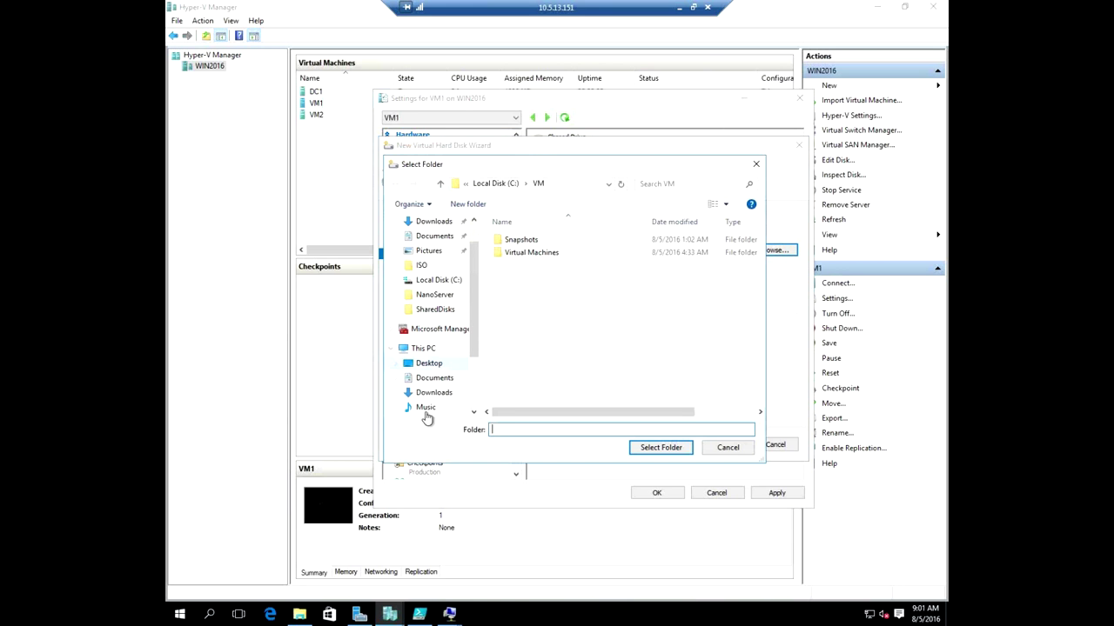
left_click_drag(468, 329, 473, 378)
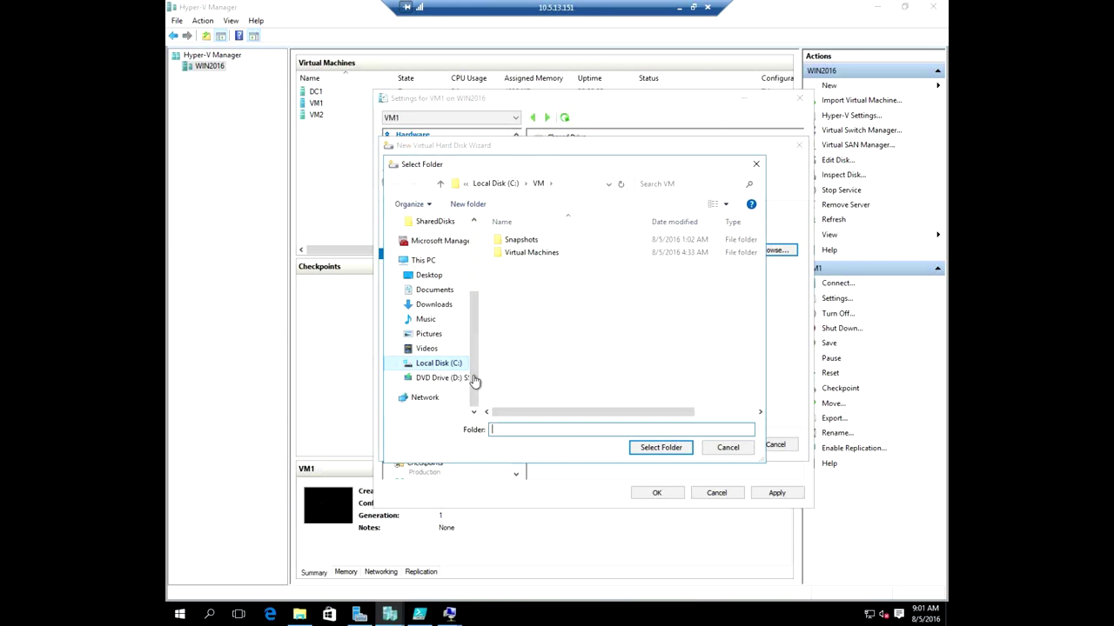
left_click(448, 362)
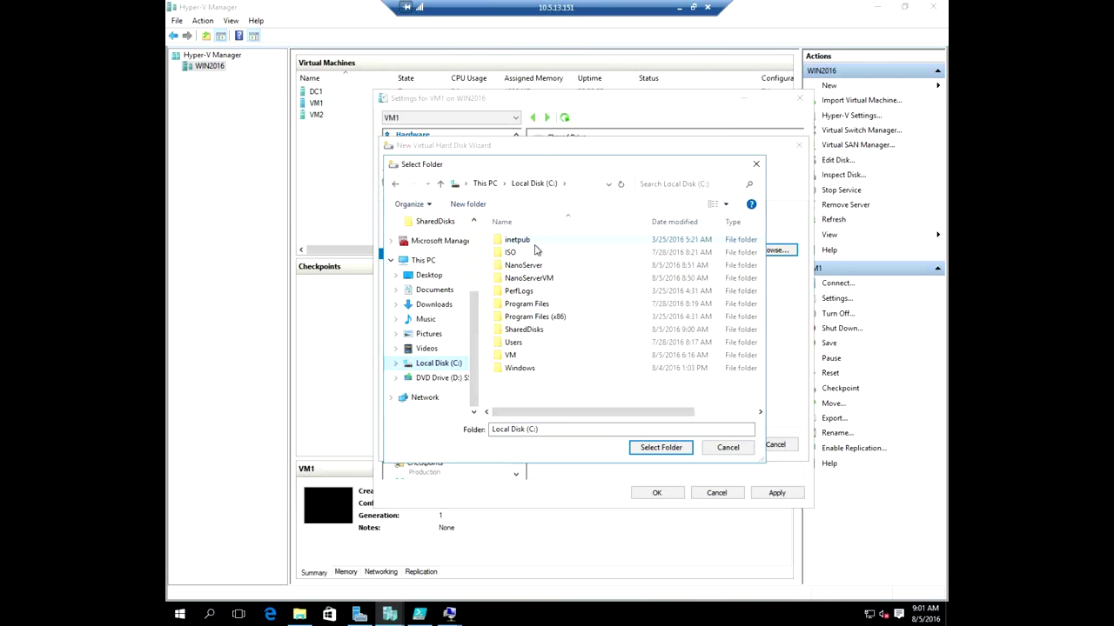
double_click(527, 329)
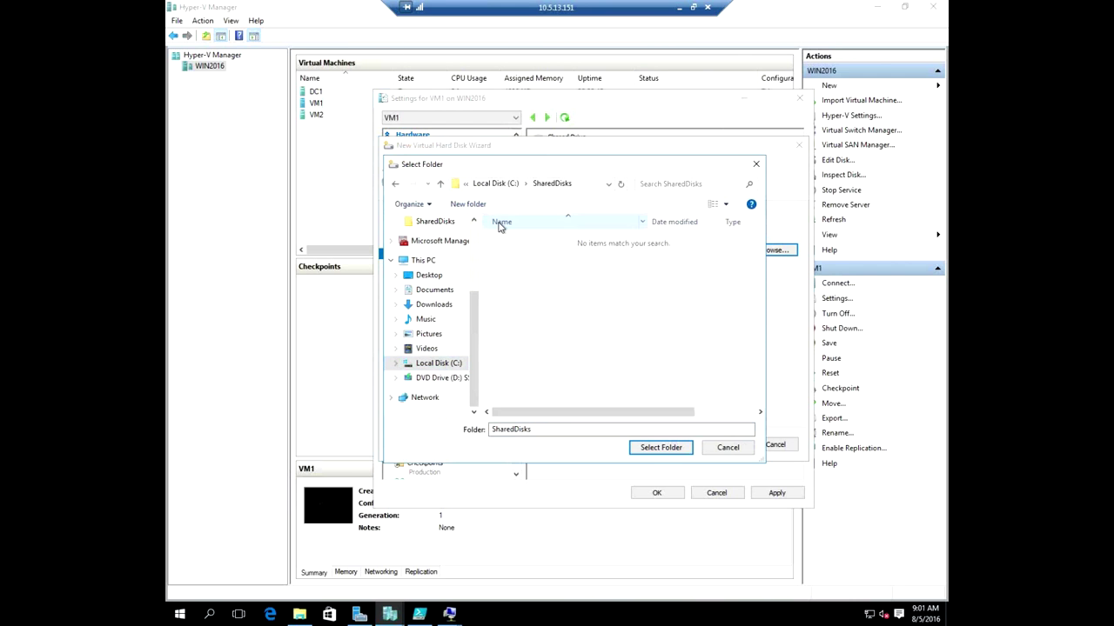
left_click(663, 451)
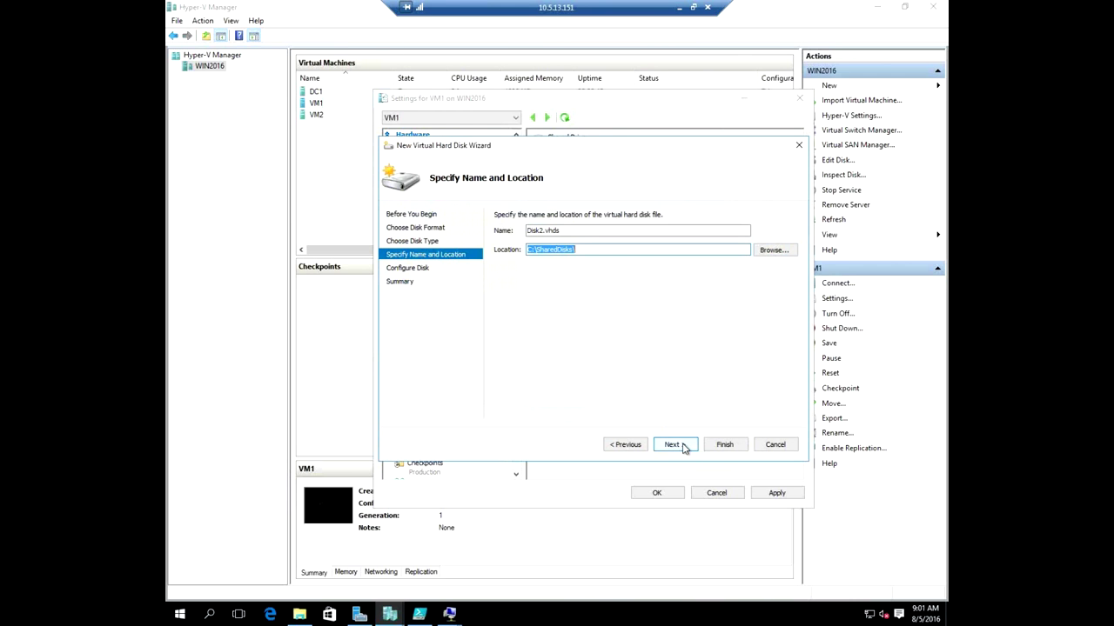
Size Disk2.vhds at 2 GB, create it, apply VM1's settings, and review Disk1's drive.
left_click(684, 447)
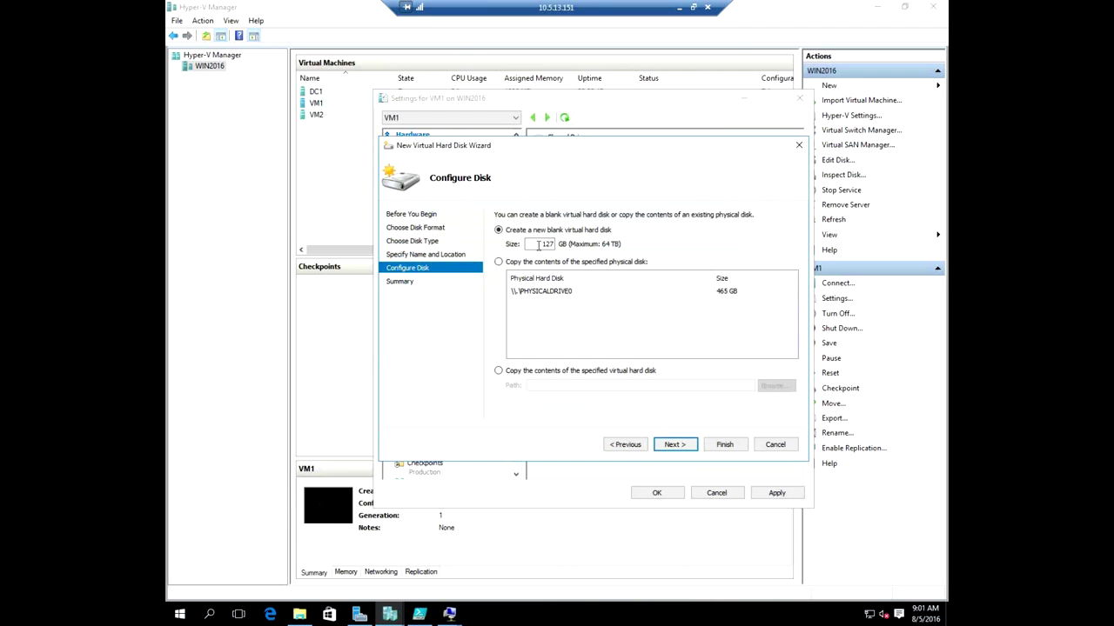
type("2")
left_click(678, 446)
left_click(722, 445)
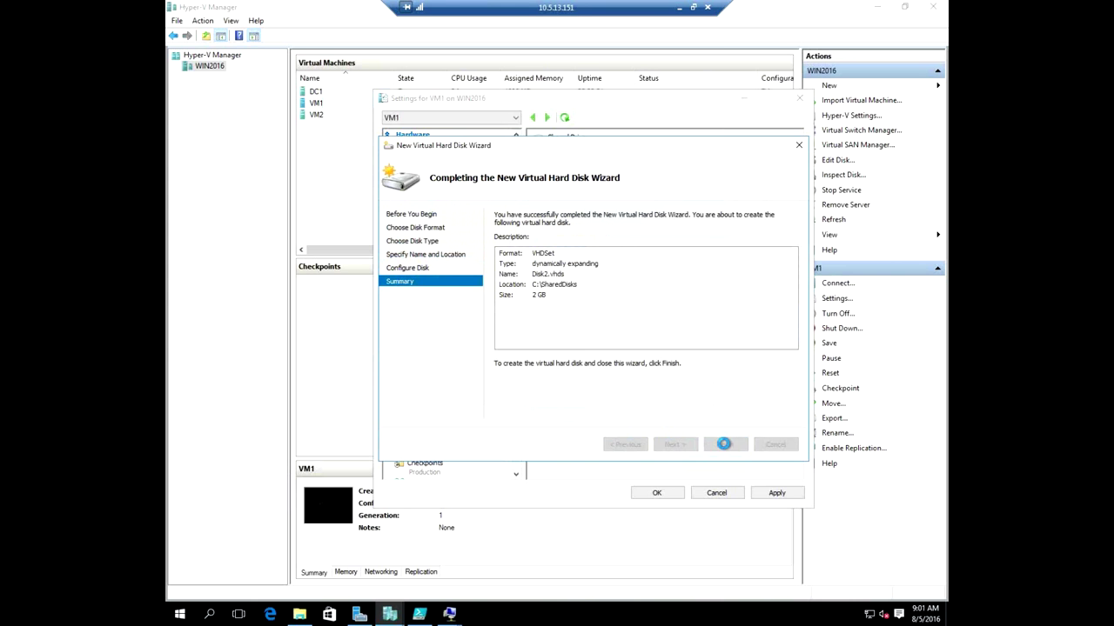
left_click(771, 492)
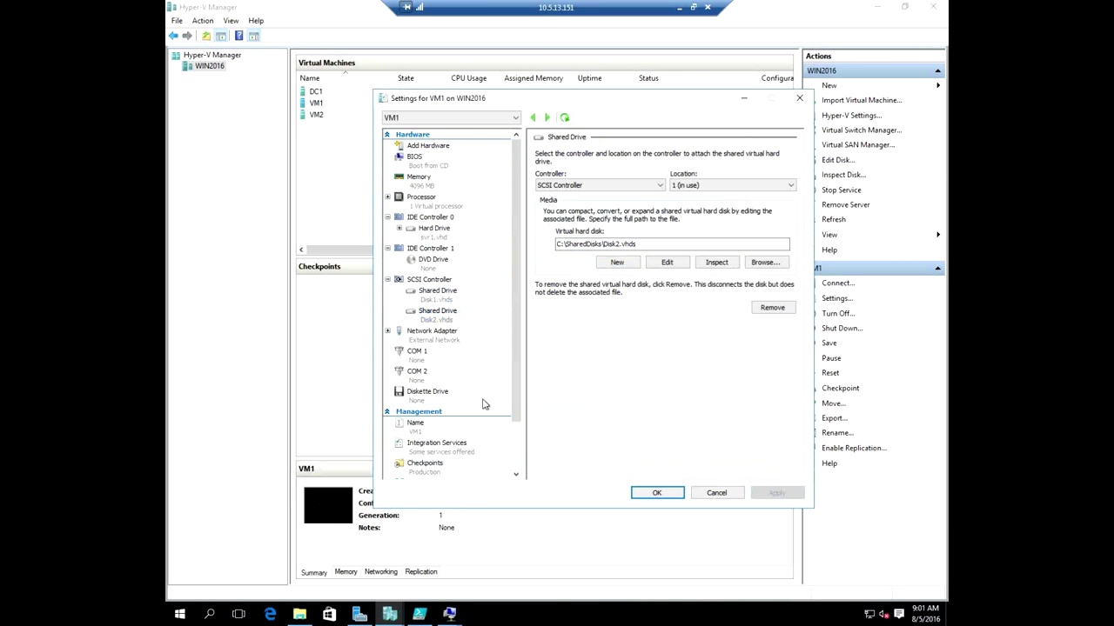
left_click(442, 300)
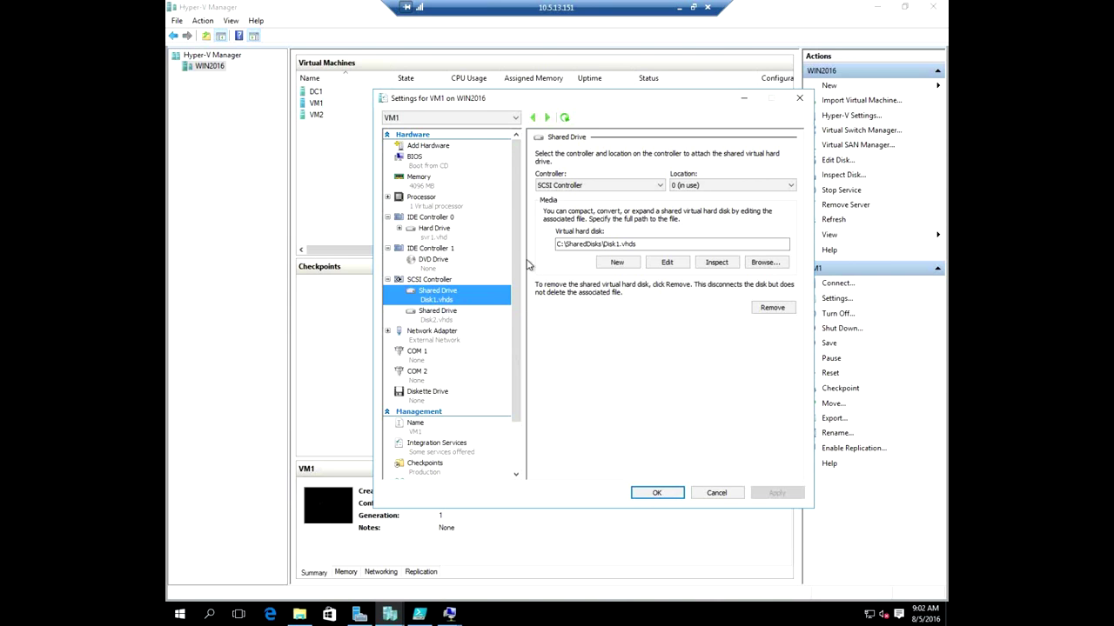
Close VM1's settings and open C:\NanoServer\SharedVhdxDisk in Notepad.
left_click(667, 492)
left_click(299, 614)
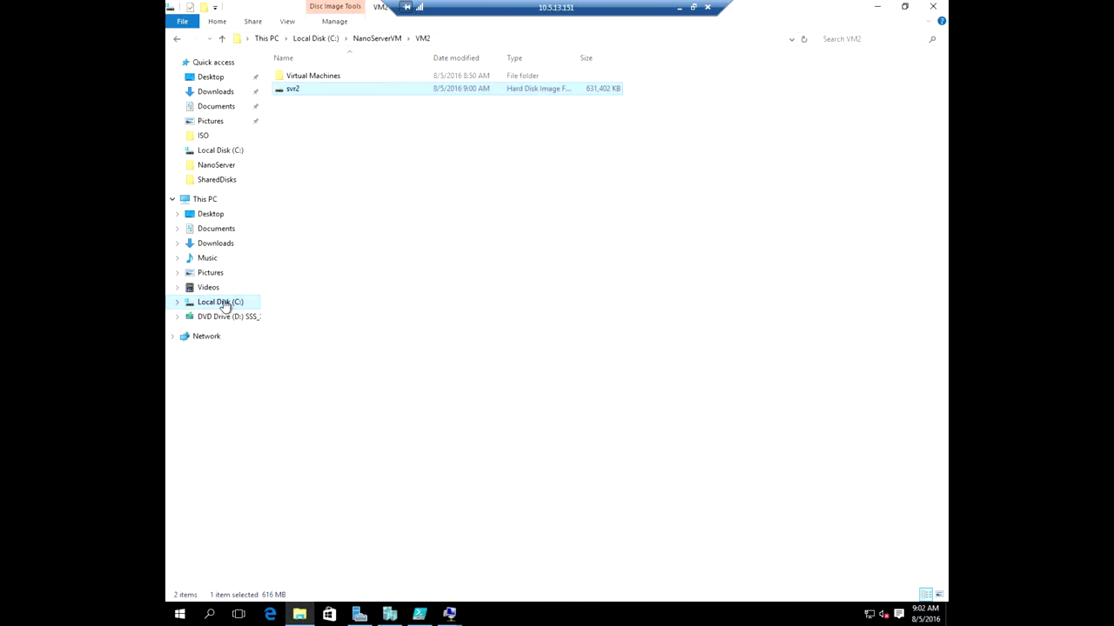
left_click(205, 304)
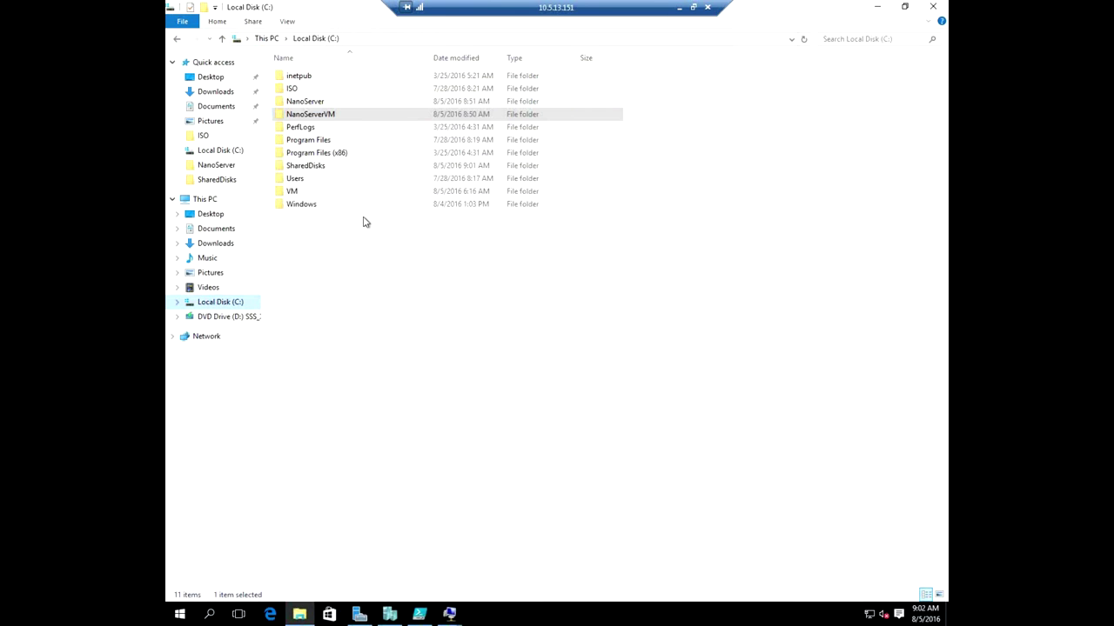
left_click(333, 119)
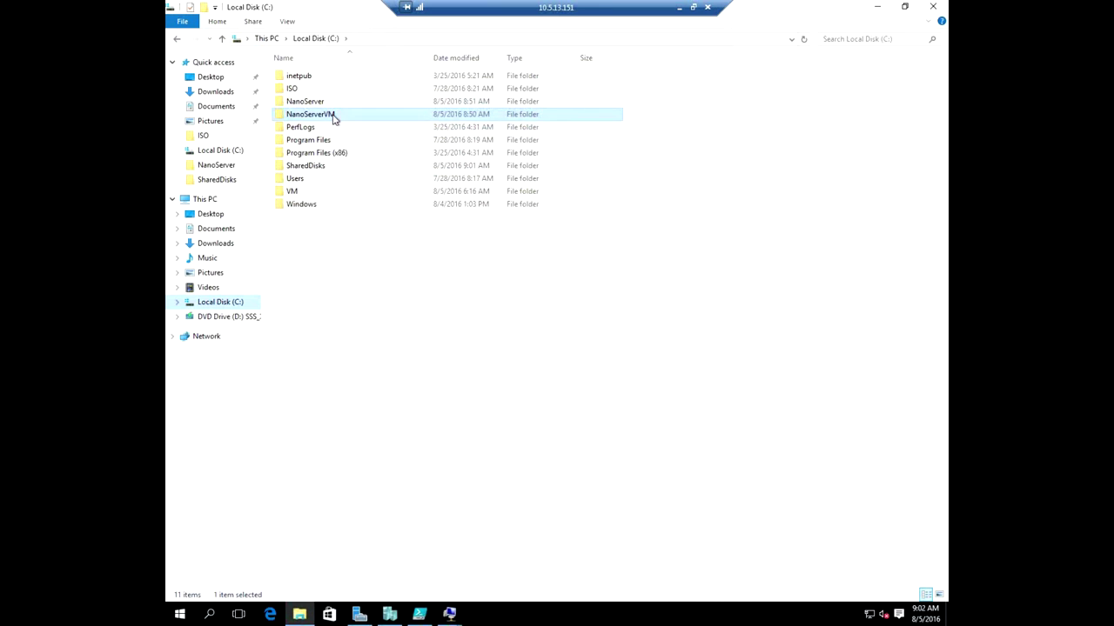
double_click(329, 103)
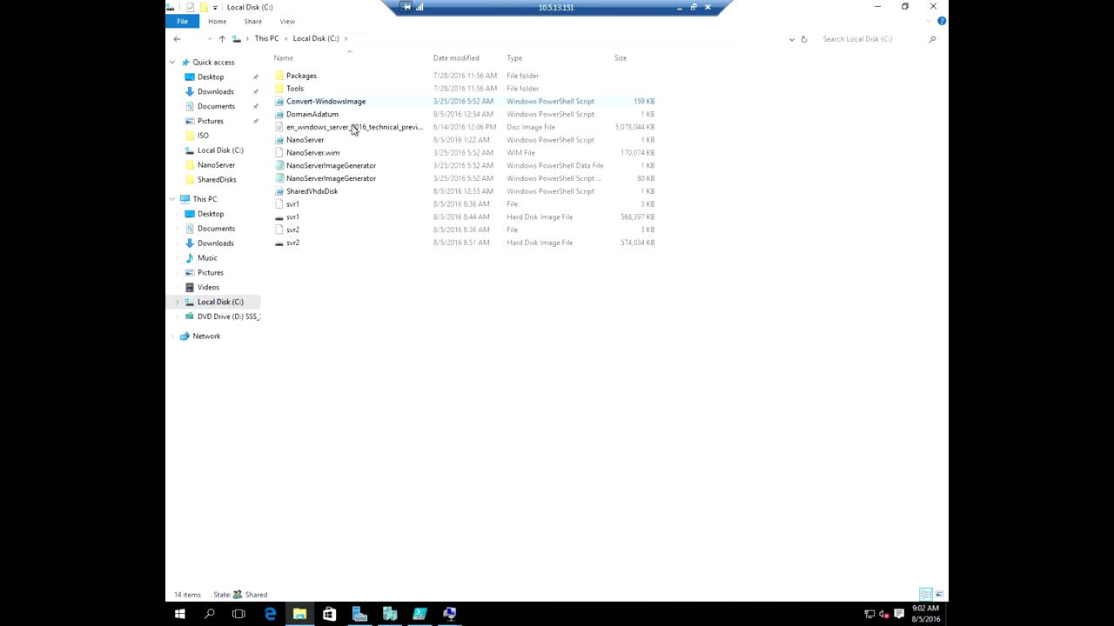
double_click(324, 192)
left_click_drag(305, 181, 441, 155)
Set Notepad's font size to 36 points.
left_click(315, 164)
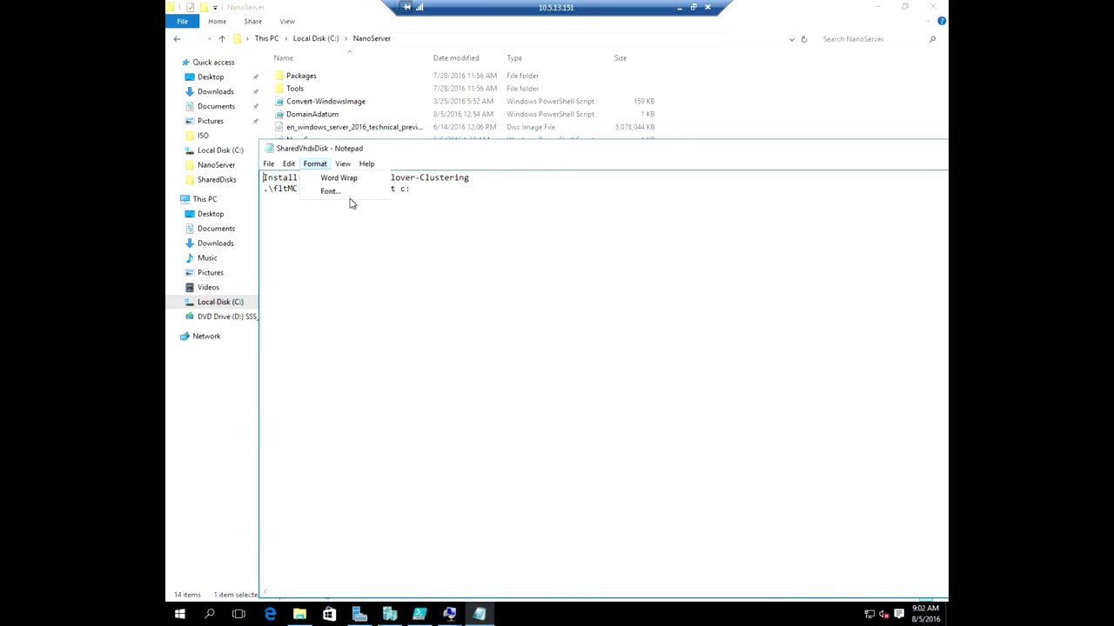
left_click(340, 192)
left_click(521, 345)
left_click(522, 346)
left_click(521, 346)
left_click(521, 346)
left_click(496, 325)
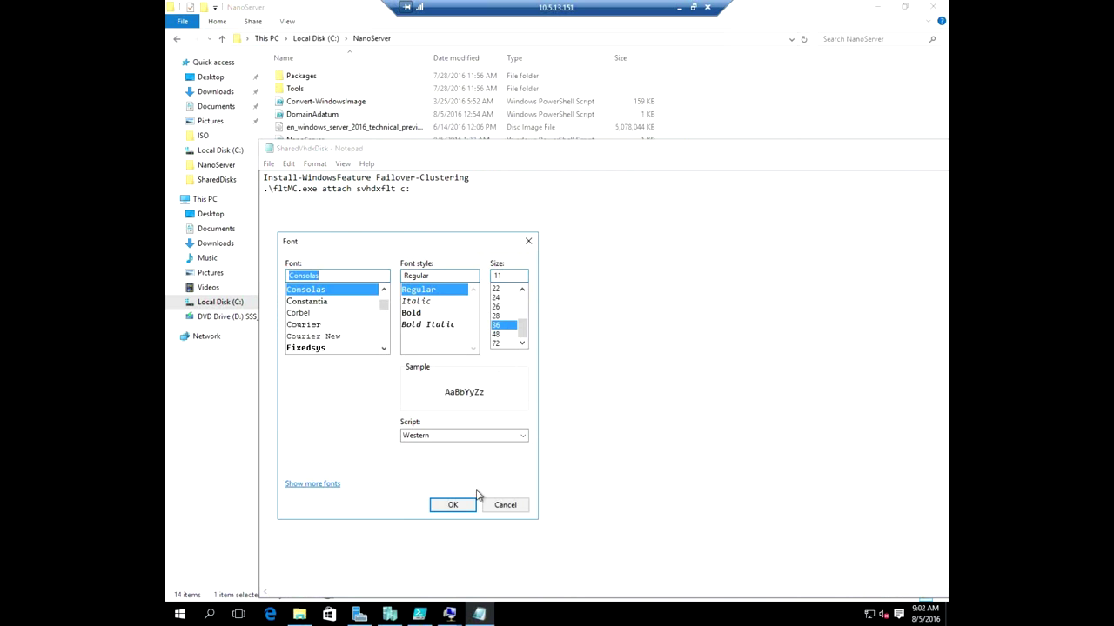
left_click(452, 505)
Highlight parts of the fltMC attach command on line 2, then minimize Notepad.
left_click_drag(641, 157, 570, 109)
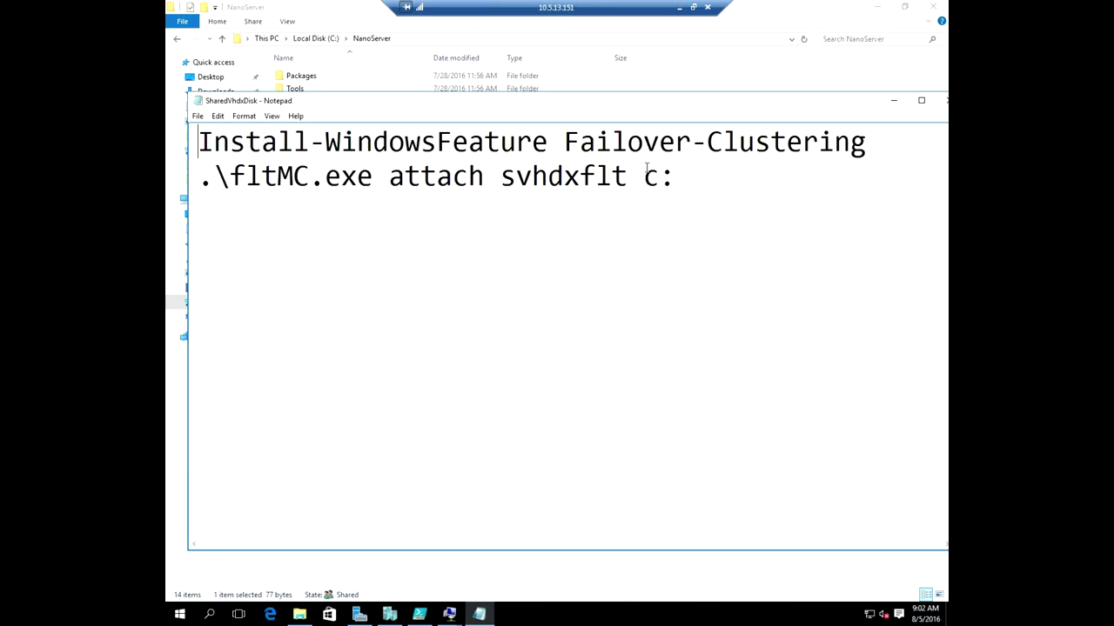
left_click_drag(676, 176, 214, 177)
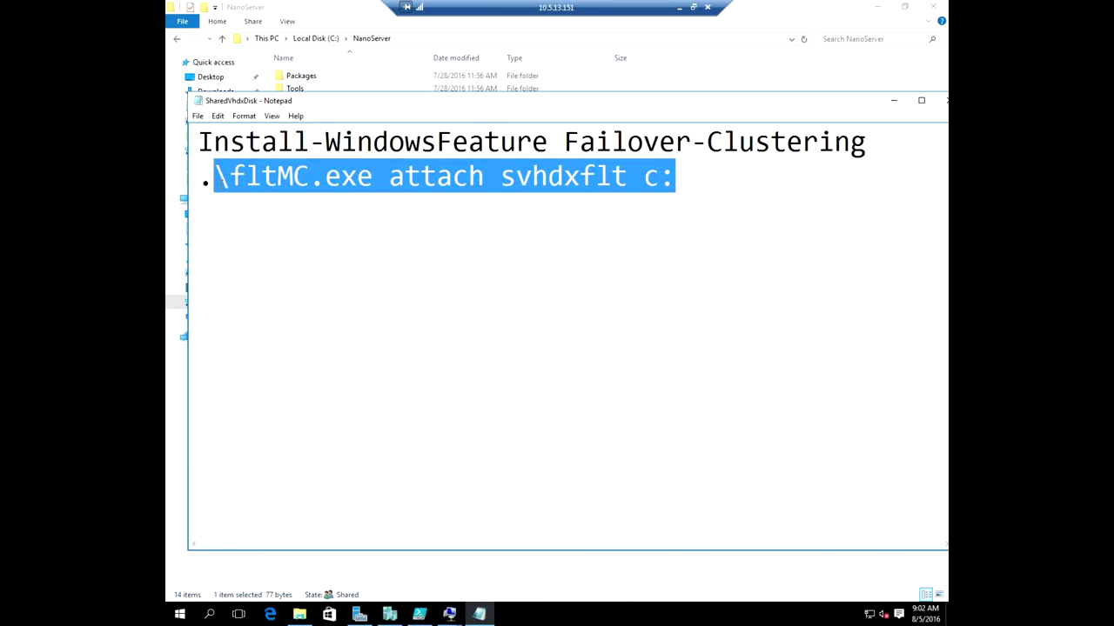
left_click(644, 177)
left_click_drag(667, 177, 689, 178)
left_click(704, 183)
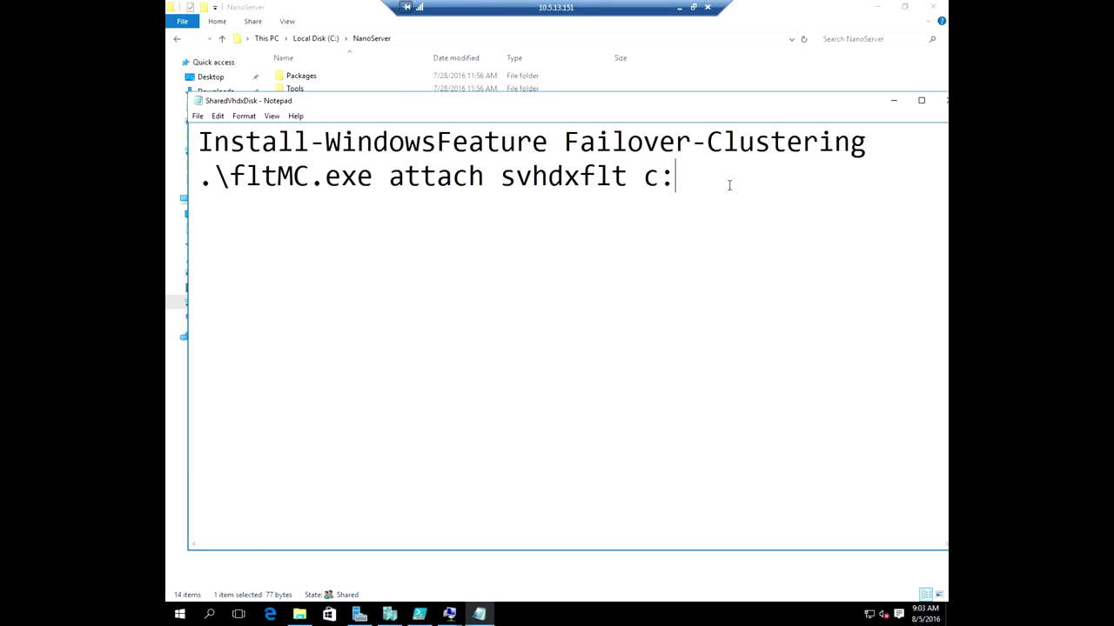
left_click(246, 177, "shift")
left_click(390, 238)
left_click_drag(842, 105, 832, 100)
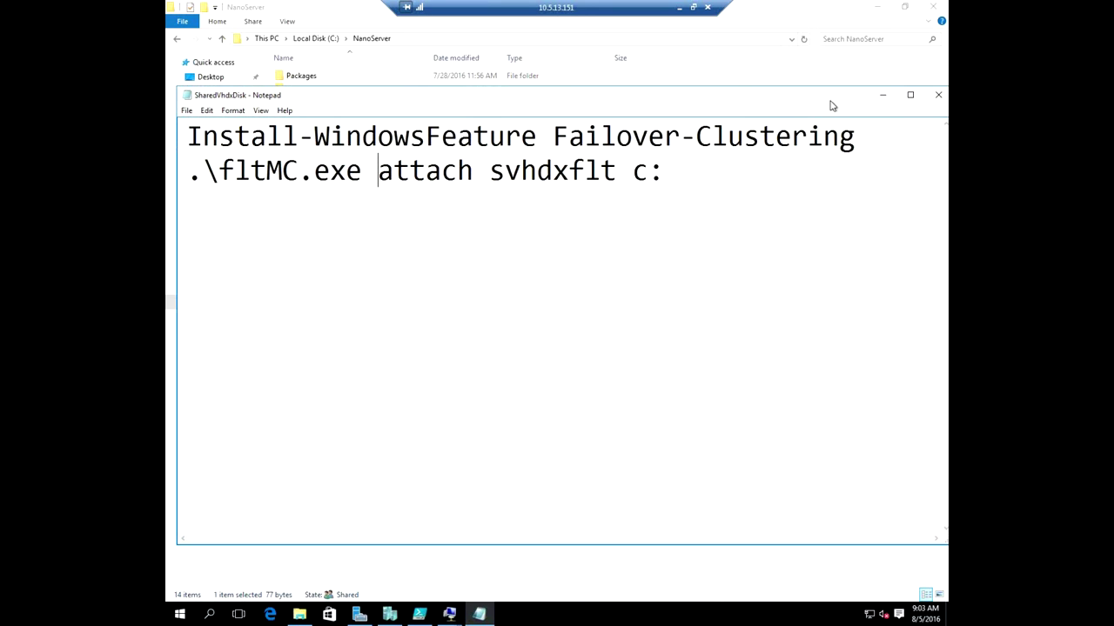
left_click(885, 96)
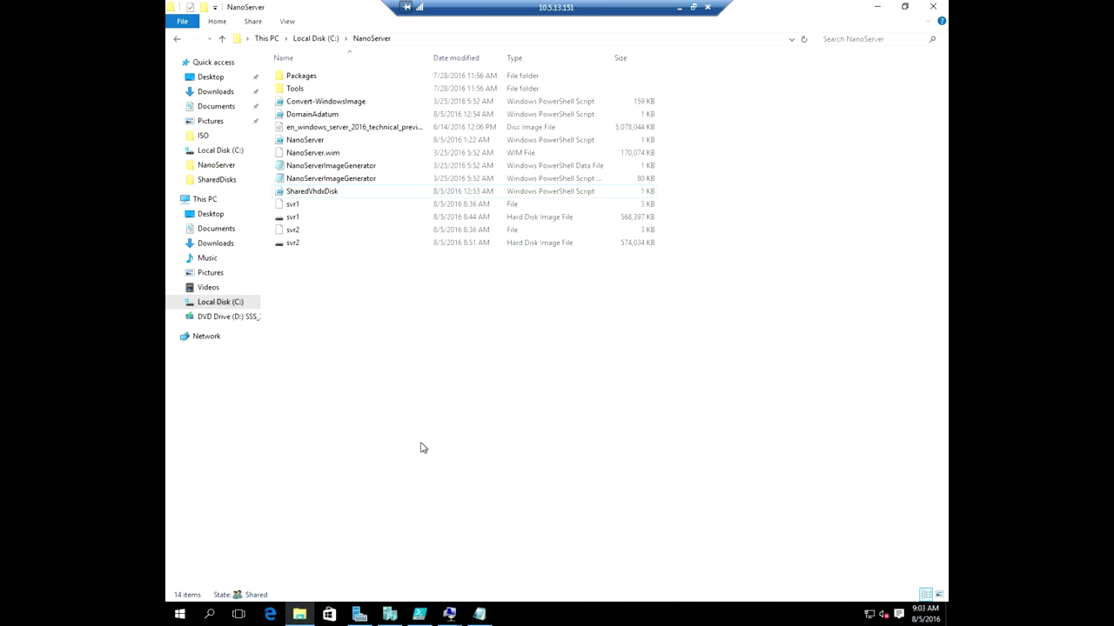
Attach C:\SharedDisks\Disk1.vhds as a shared drive on VM2's SCSI controller.
left_click(388, 616)
left_click(355, 117)
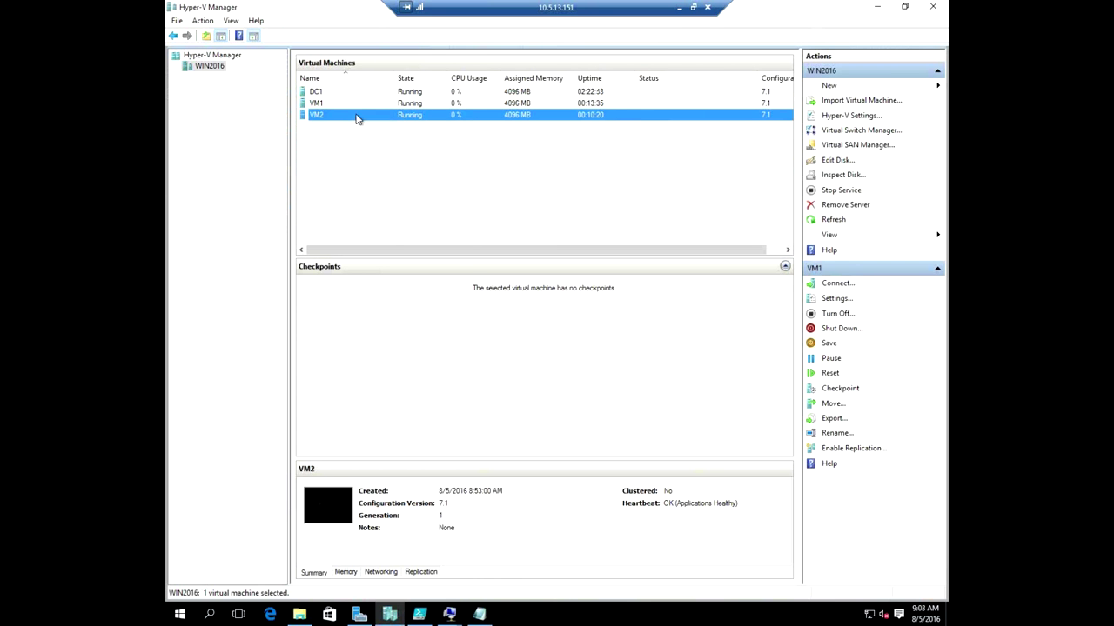
right_click(356, 117)
left_click(393, 140)
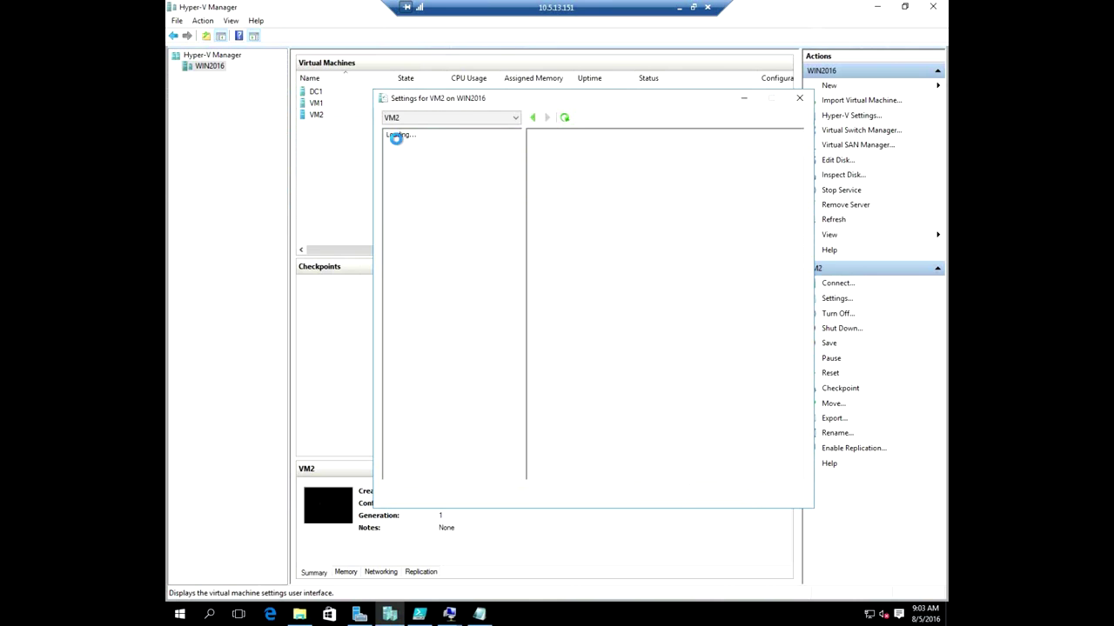
left_click(503, 282)
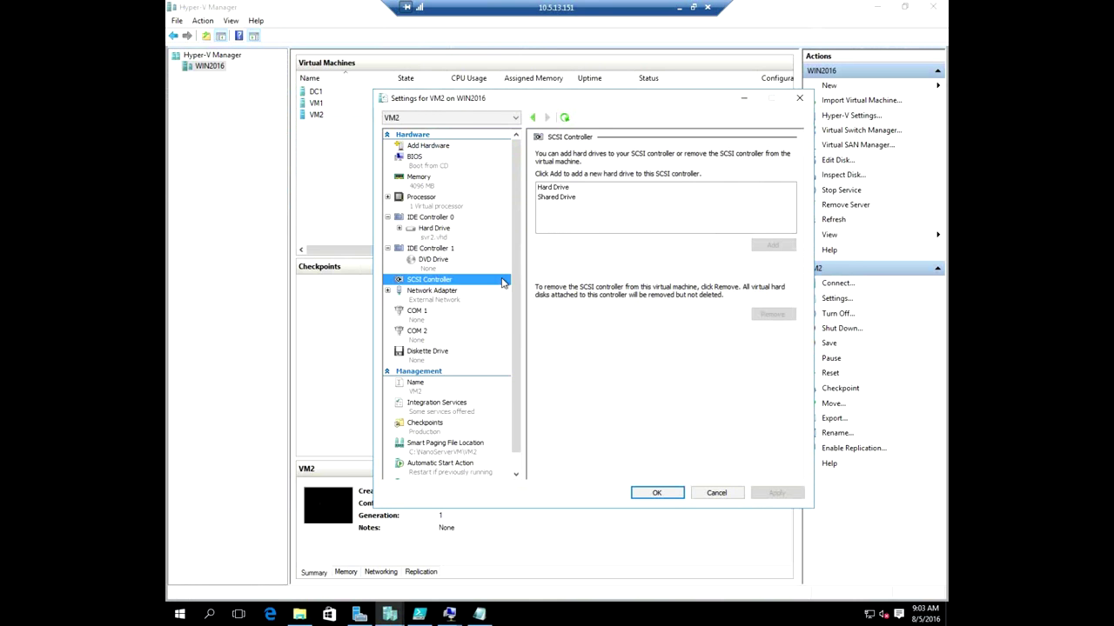
left_click(566, 197)
left_click(783, 247)
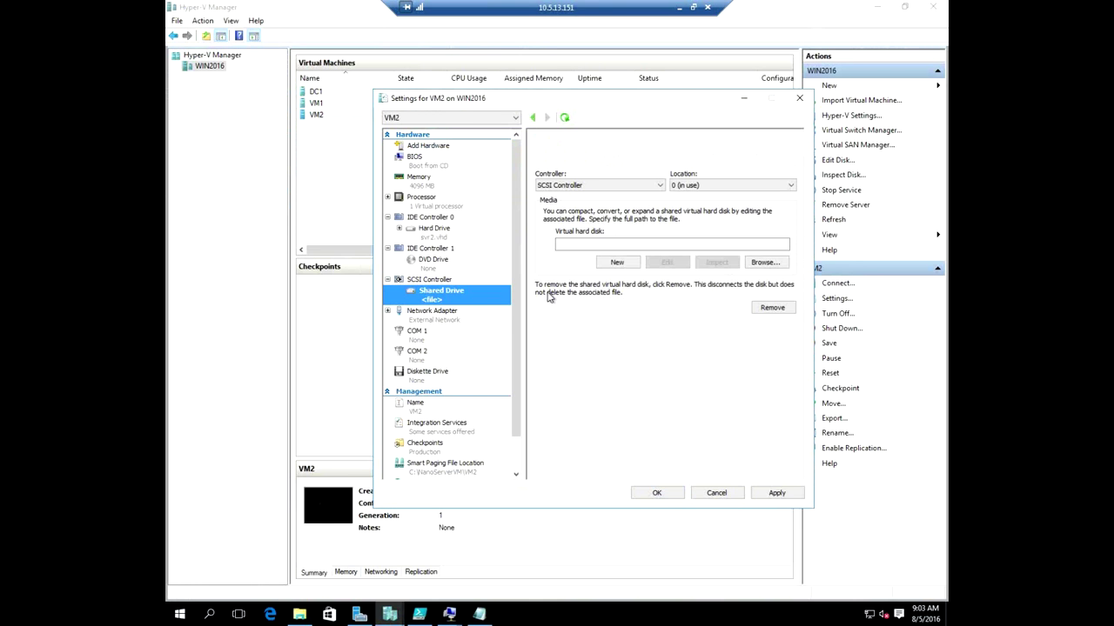
left_click(769, 263)
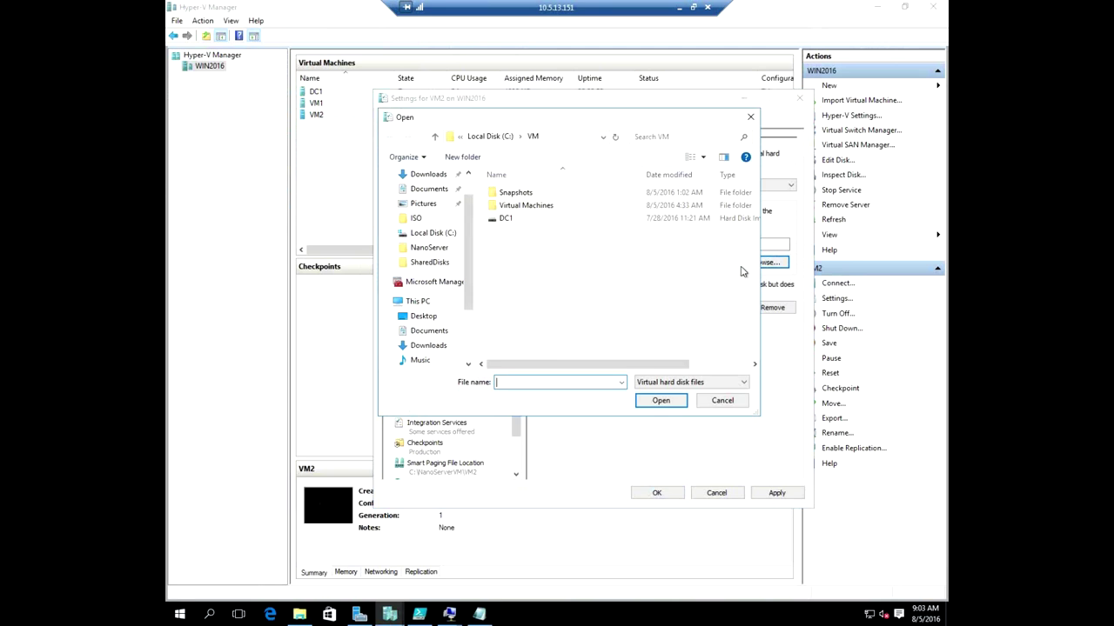
scroll(440, 330, "down", 2)
left_click(443, 318)
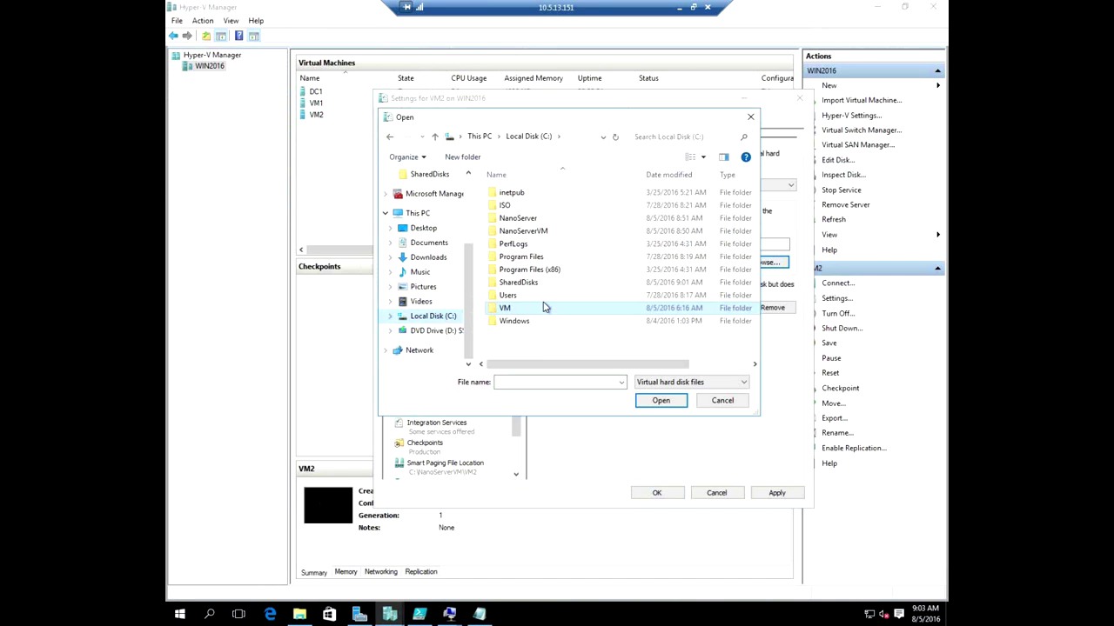
double_click(522, 283)
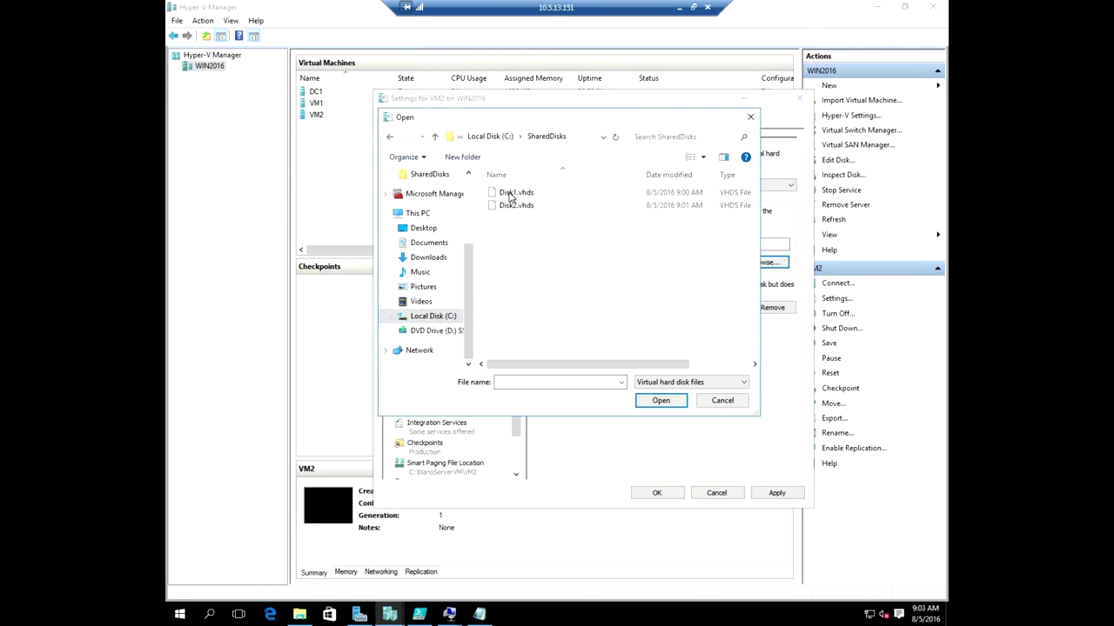
double_click(511, 192)
left_click(777, 493)
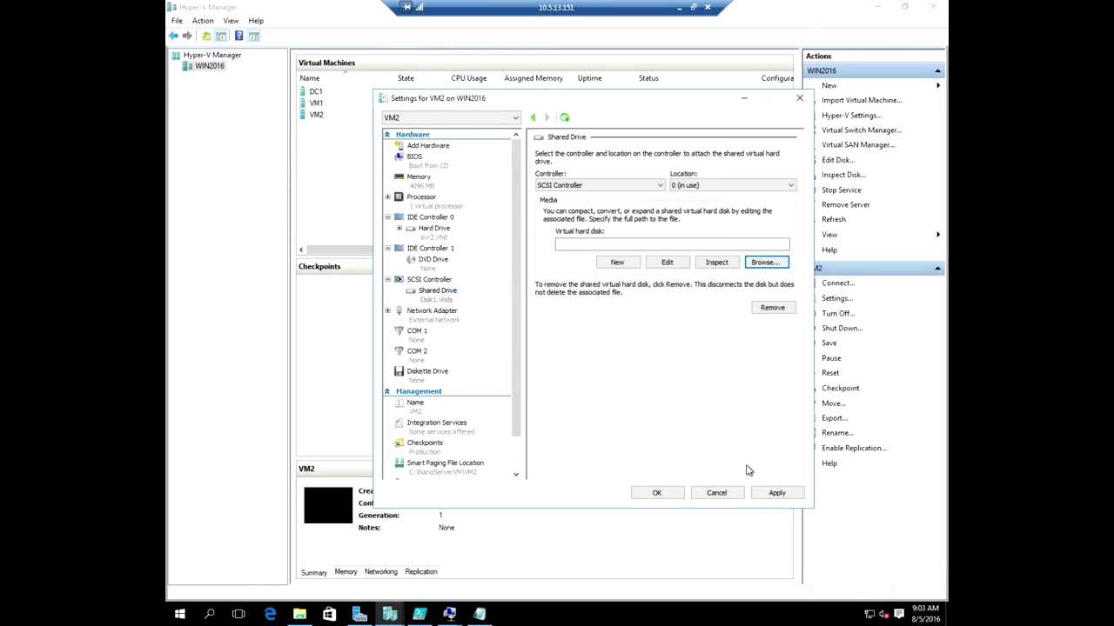
Attach C:\SharedDisks\Disk2.vhds as a second shared drive and save VM2's settings.
left_click(430, 279)
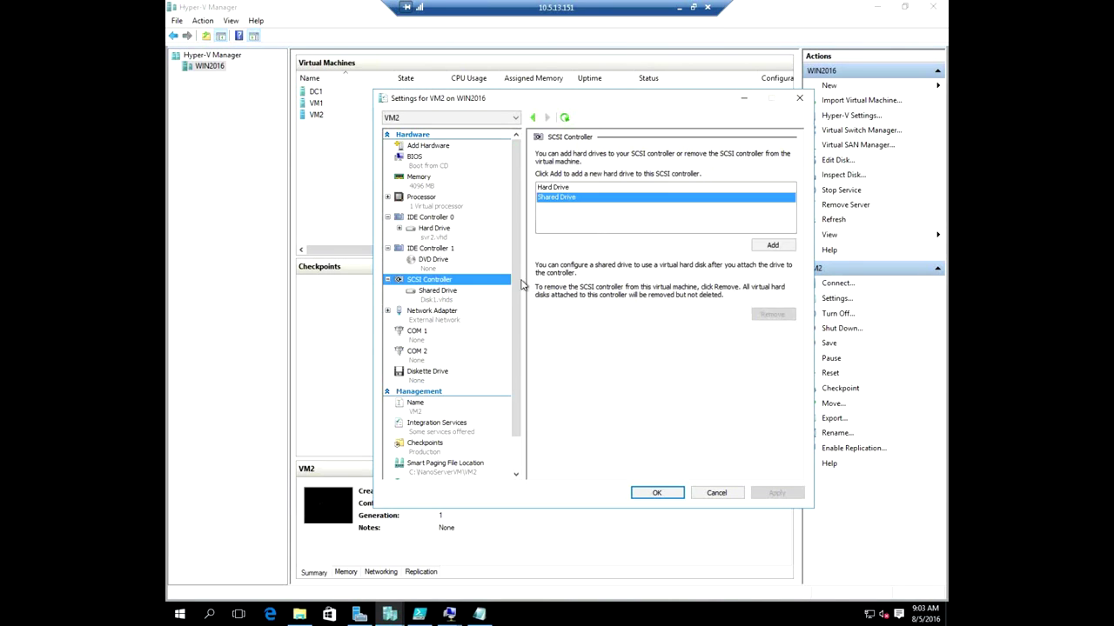
left_click(777, 248)
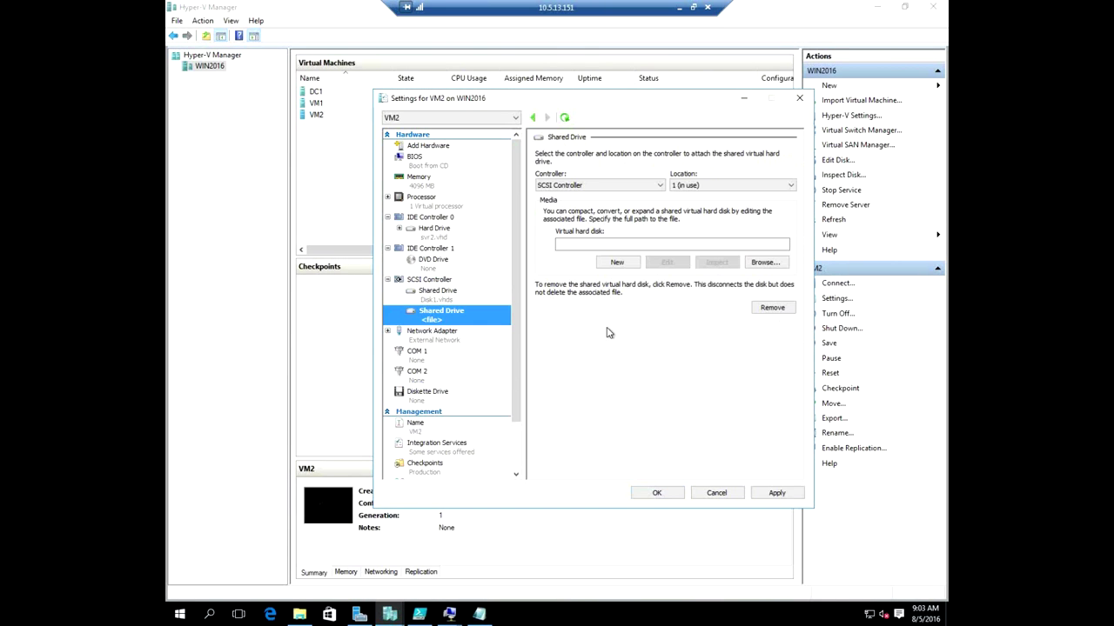
left_click(771, 265)
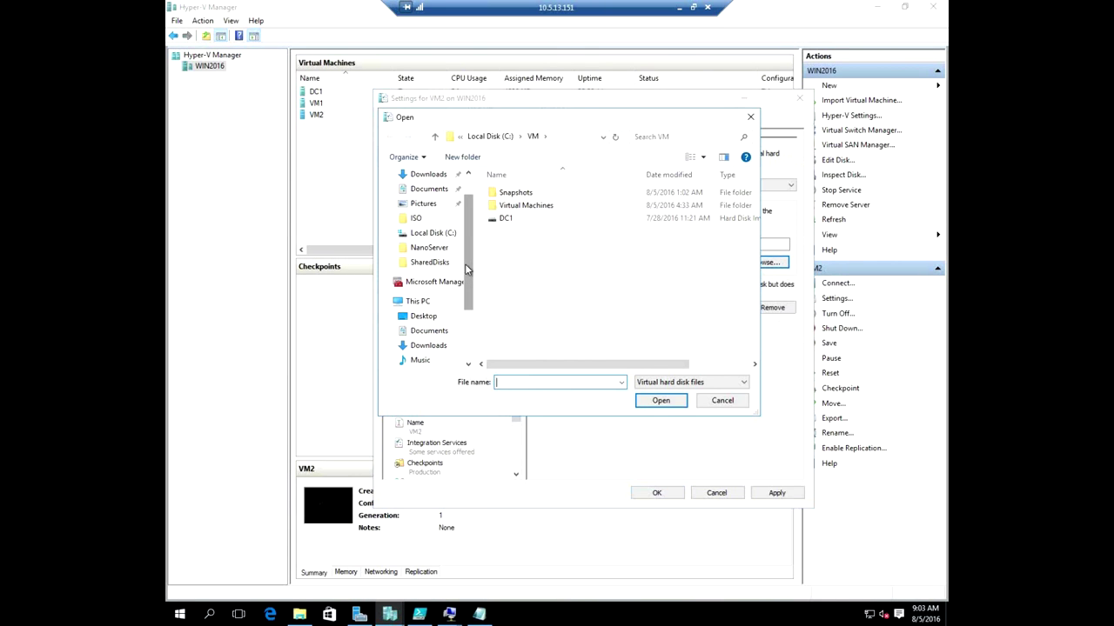
left_click_drag(472, 293, 468, 348)
left_click(430, 316)
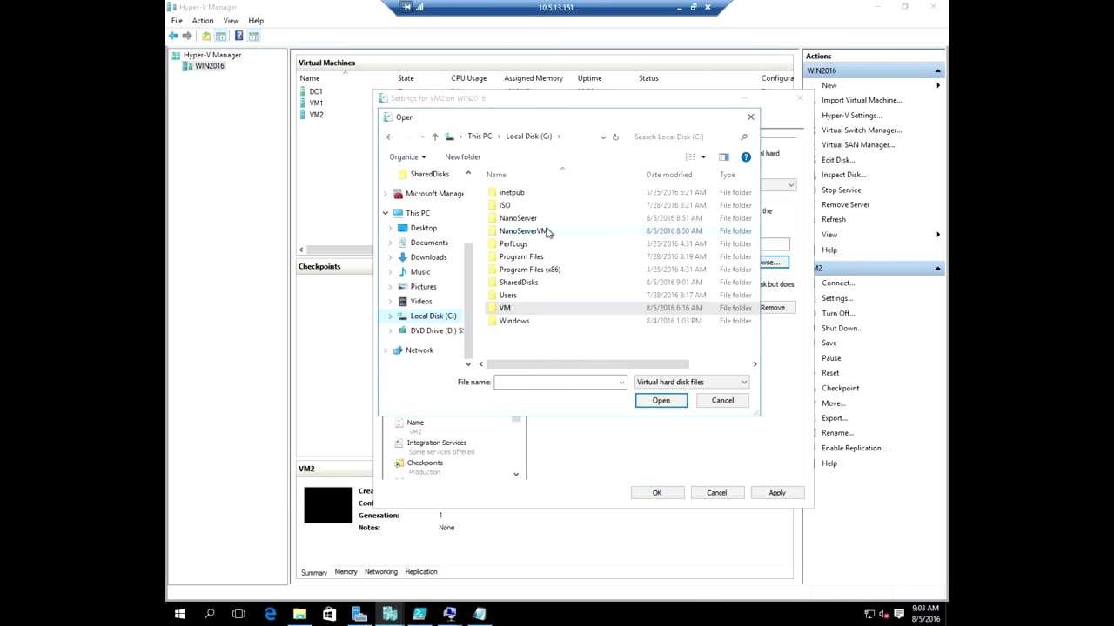
double_click(536, 283)
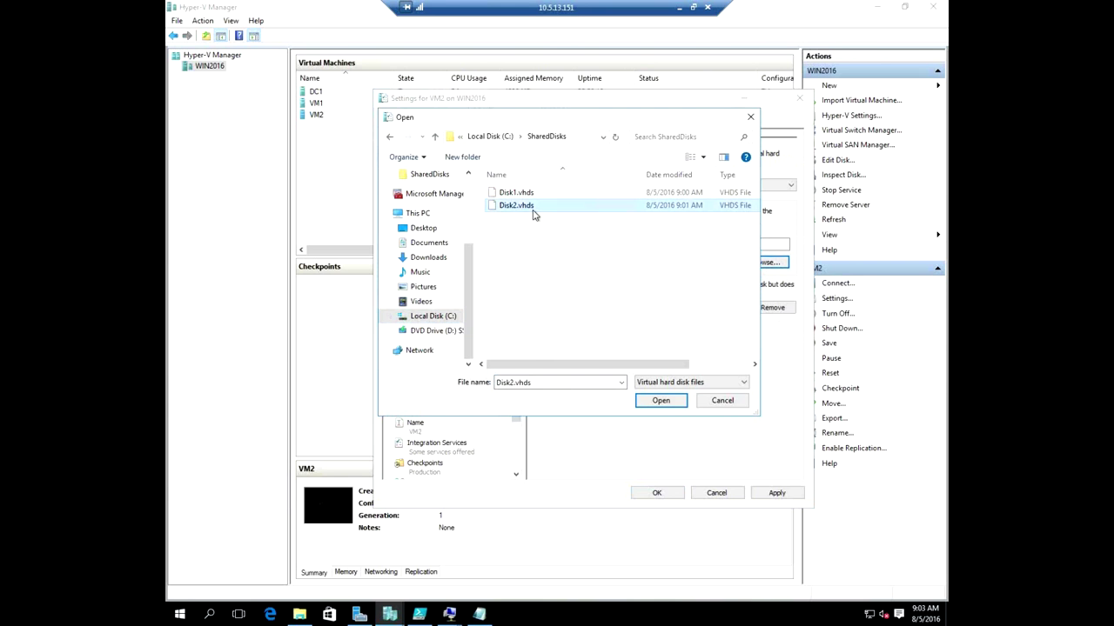
double_click(532, 215)
left_click(777, 493)
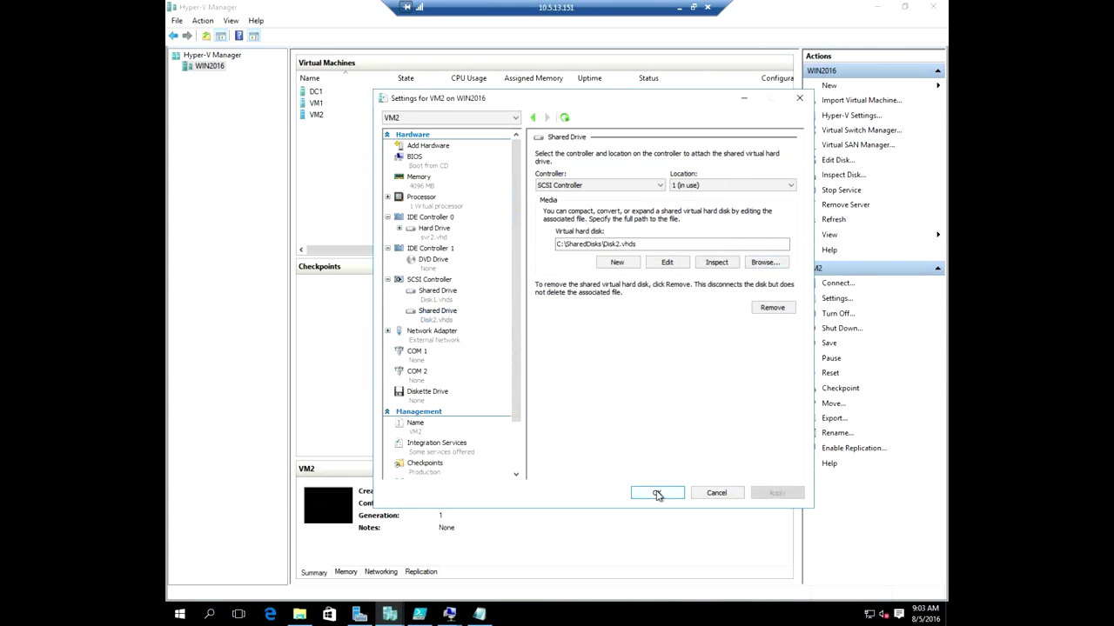
left_click(655, 493)
left_click(480, 181)
left_click(417, 94)
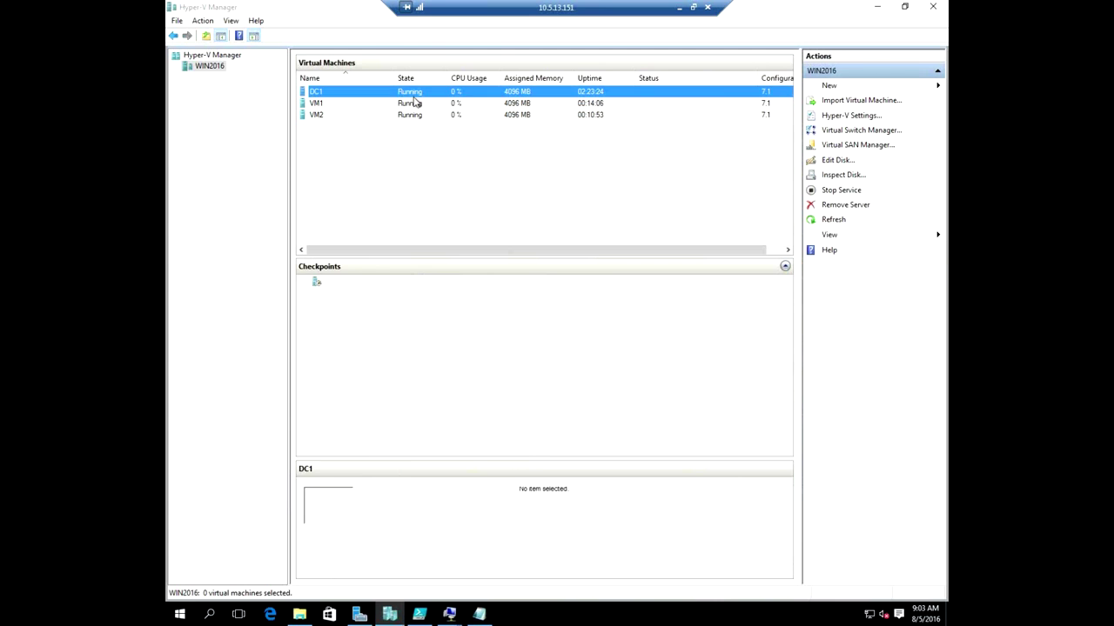
Connect to DC1 and open File and Storage Services to list svr1's and svr2's disks.
double_click(417, 94)
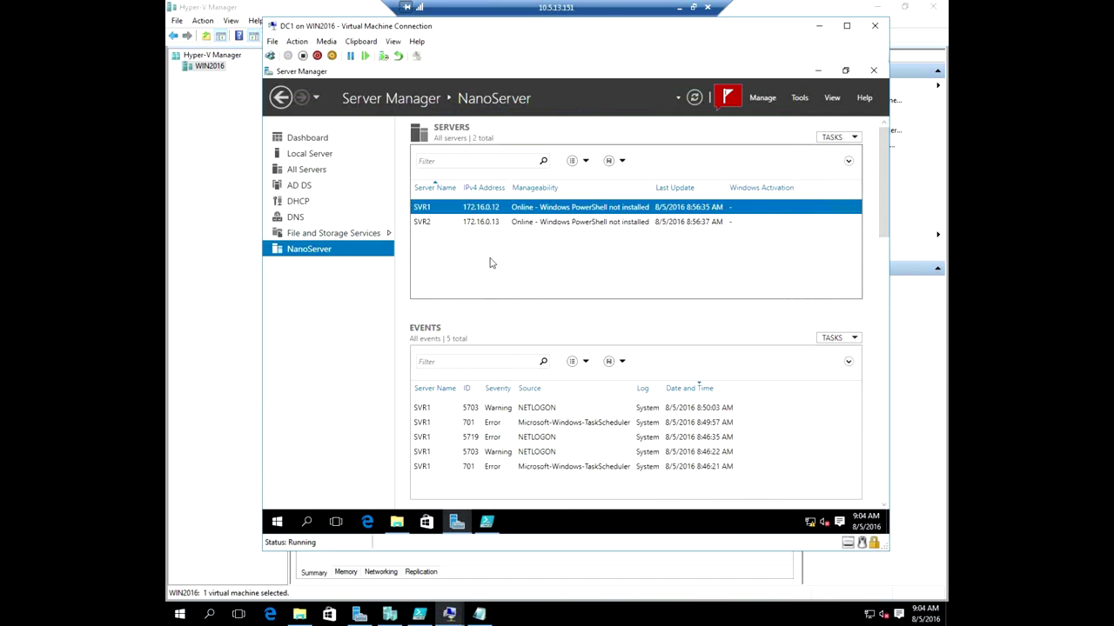
left_click(333, 233)
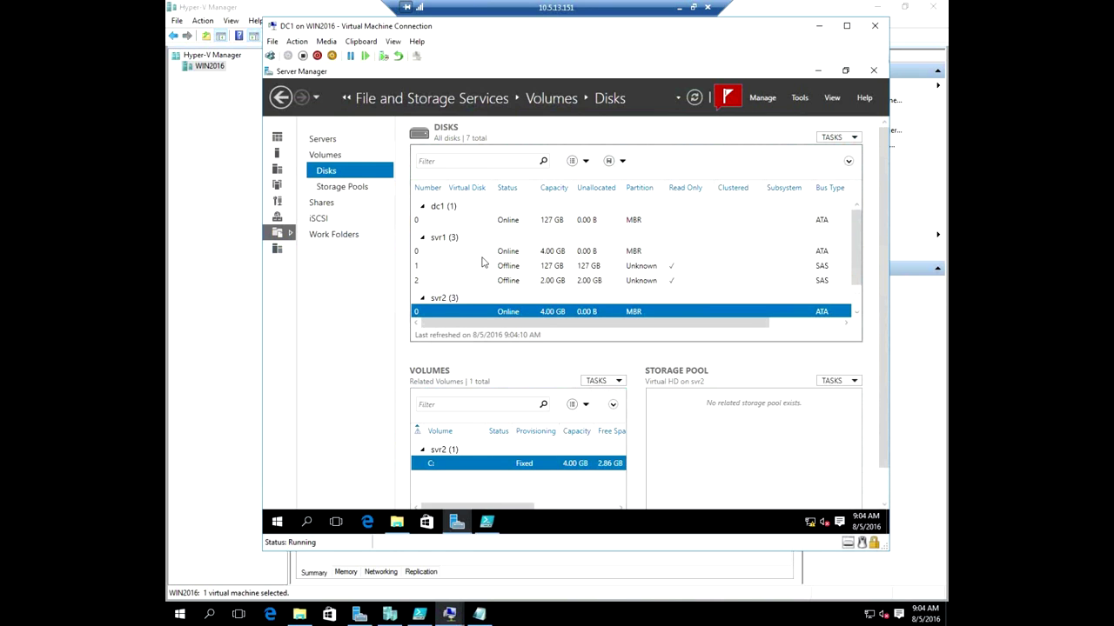
Bring svr1's disk 1 and disk 2 online.
left_click(483, 258)
left_click(522, 269)
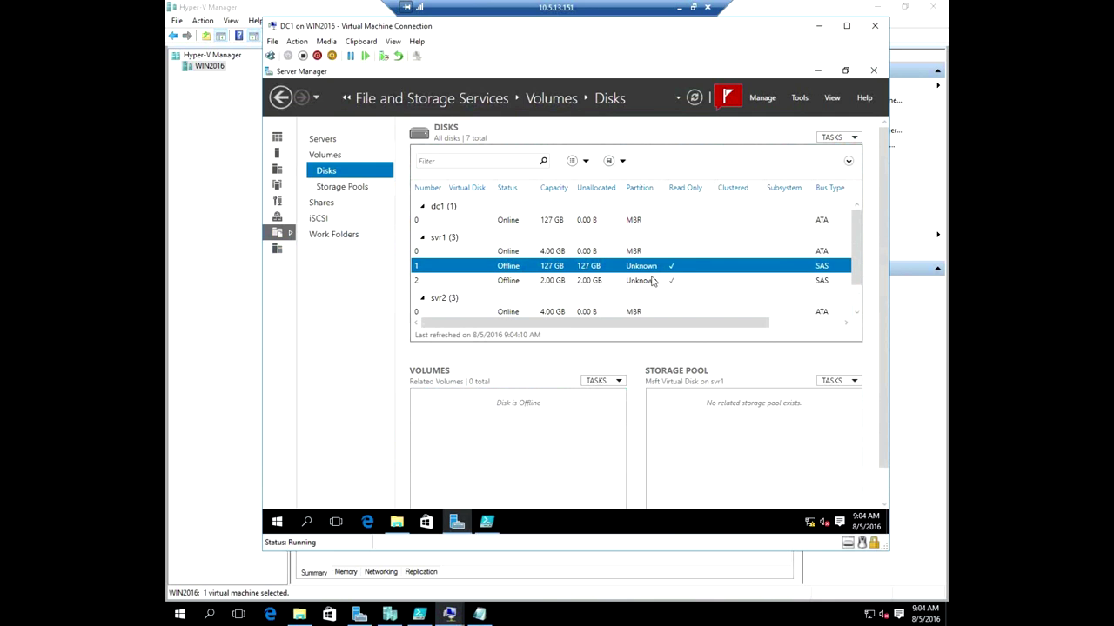
left_click(545, 280)
right_click(542, 266)
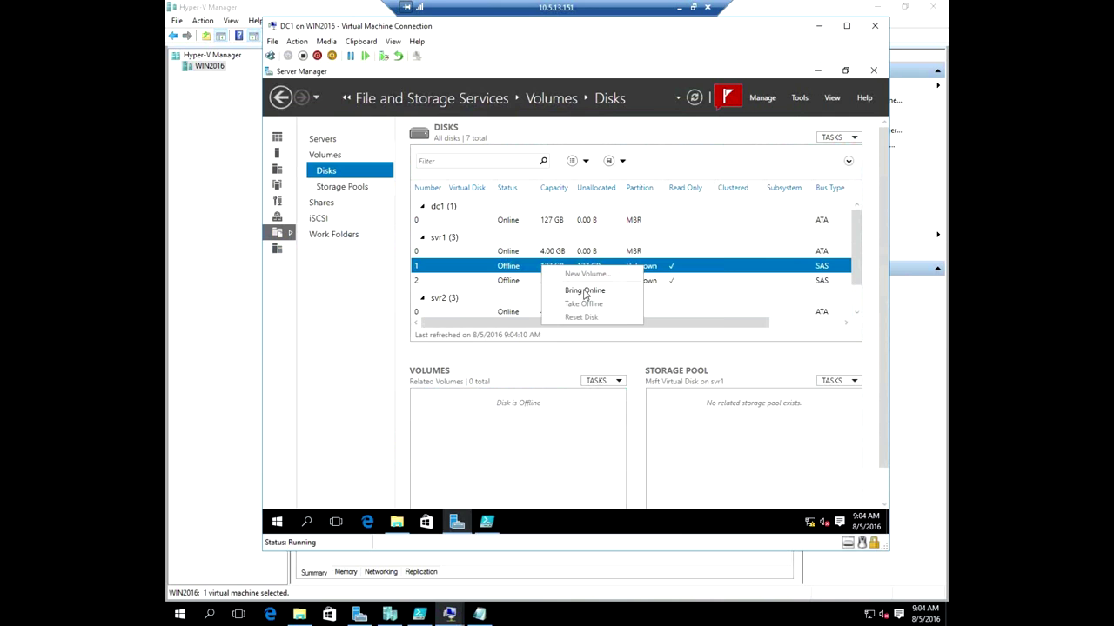
left_click(585, 292)
left_click(626, 339)
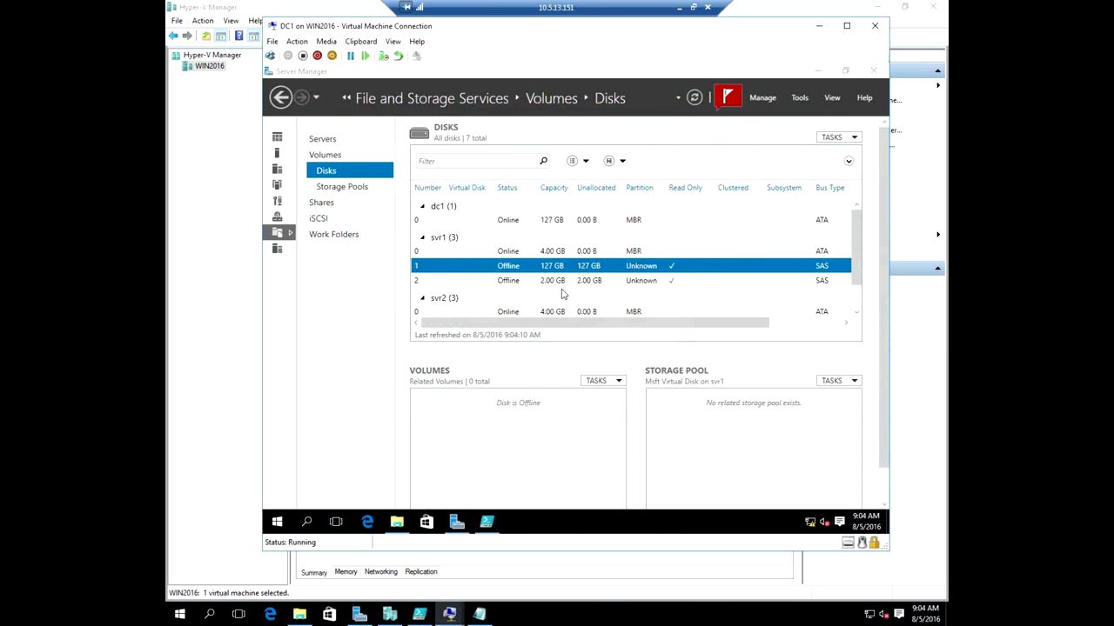
left_click(559, 280)
right_click(560, 281)
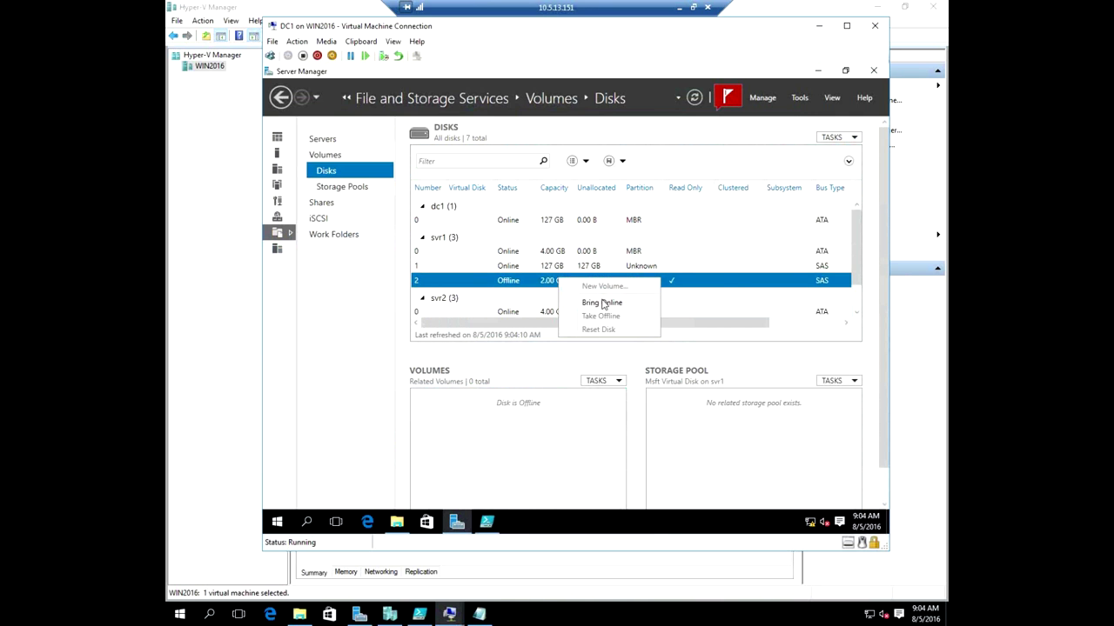
left_click(604, 303)
left_click(626, 339)
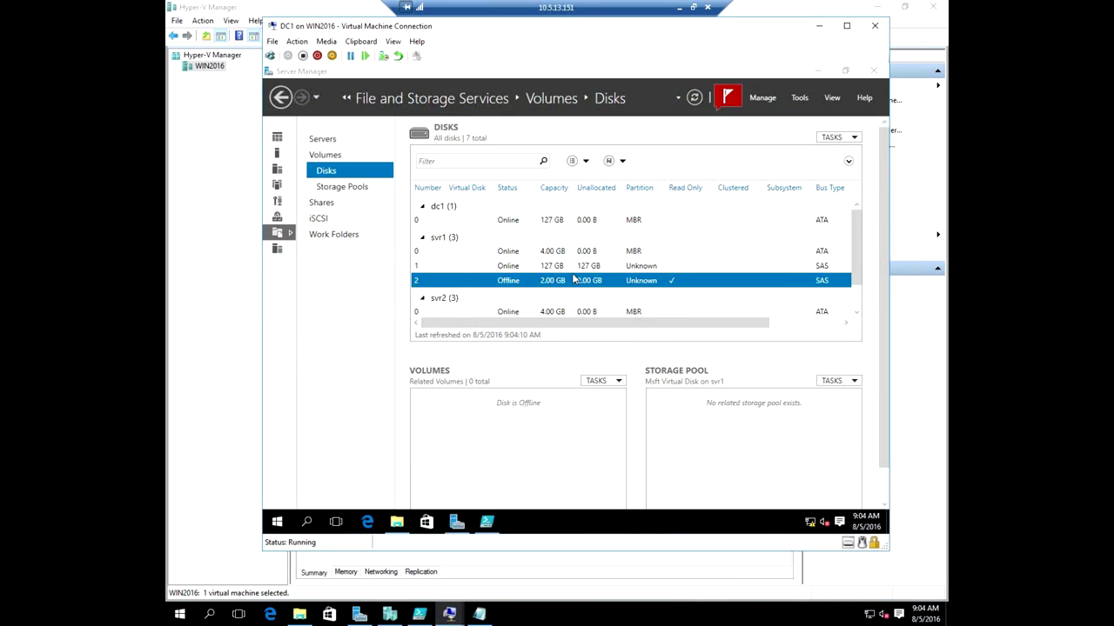
Initialize svr1's disk 1 and disk 2 as GPT.
left_click(560, 272)
right_click(560, 273)
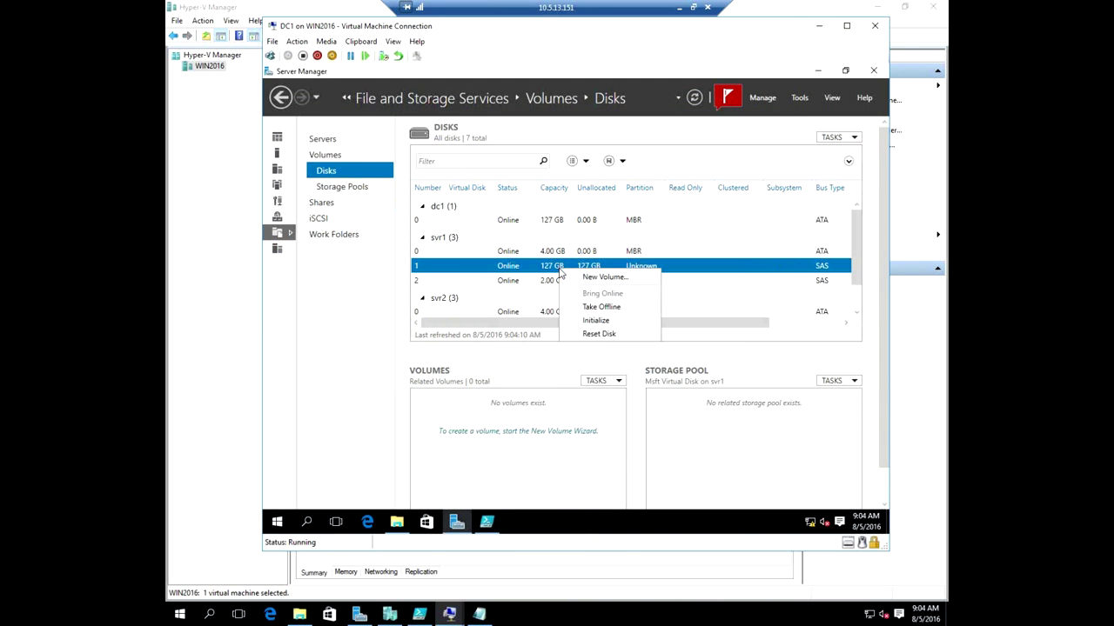
left_click(601, 322)
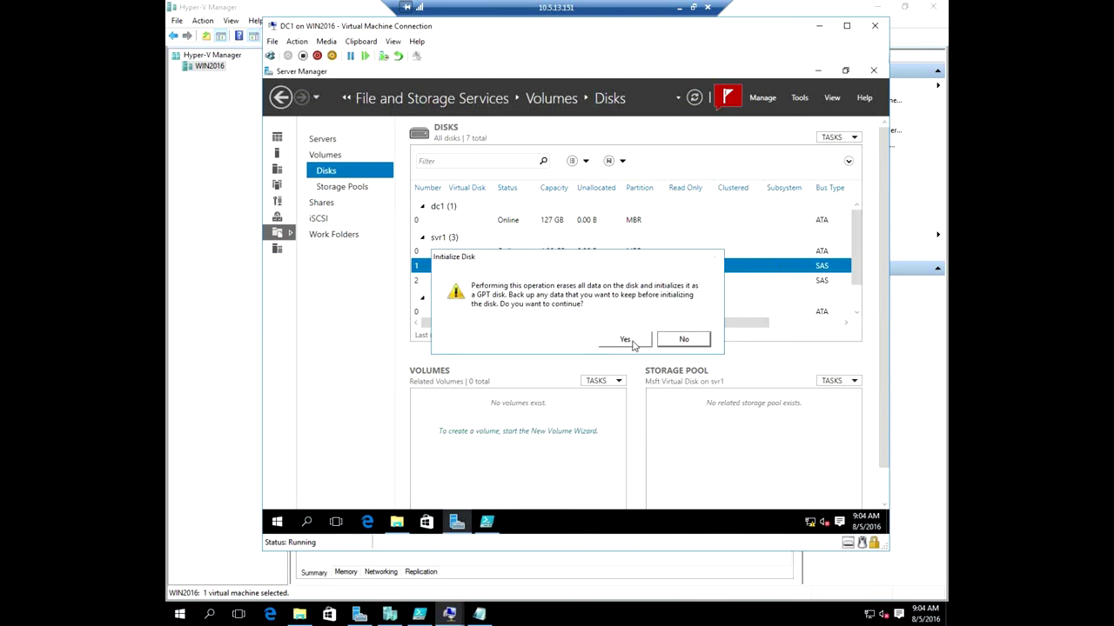
left_click(626, 339)
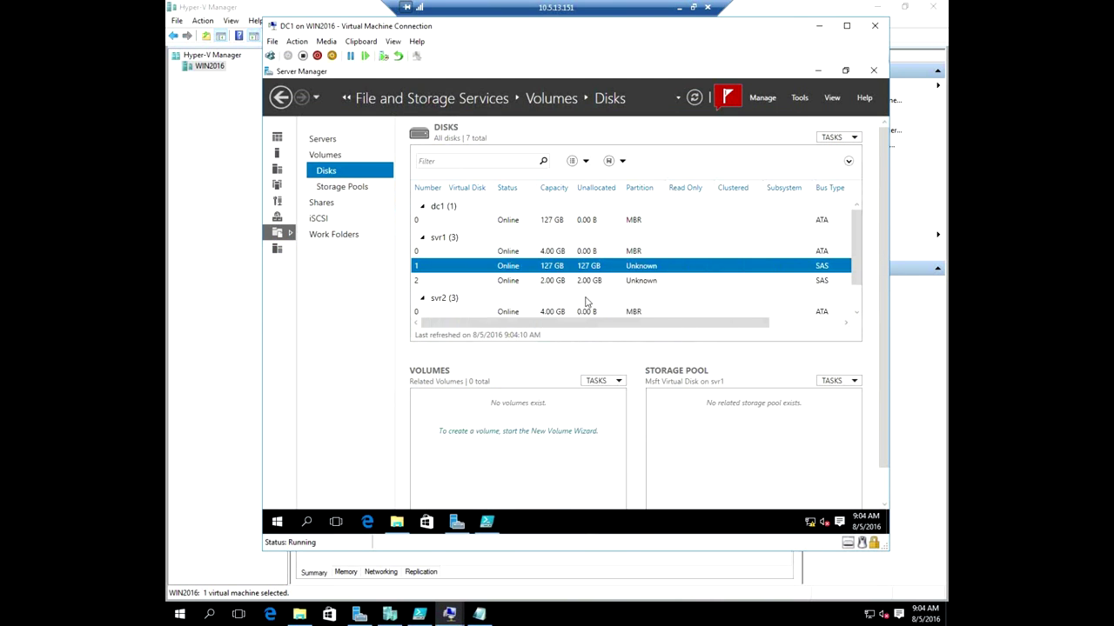
right_click(566, 281)
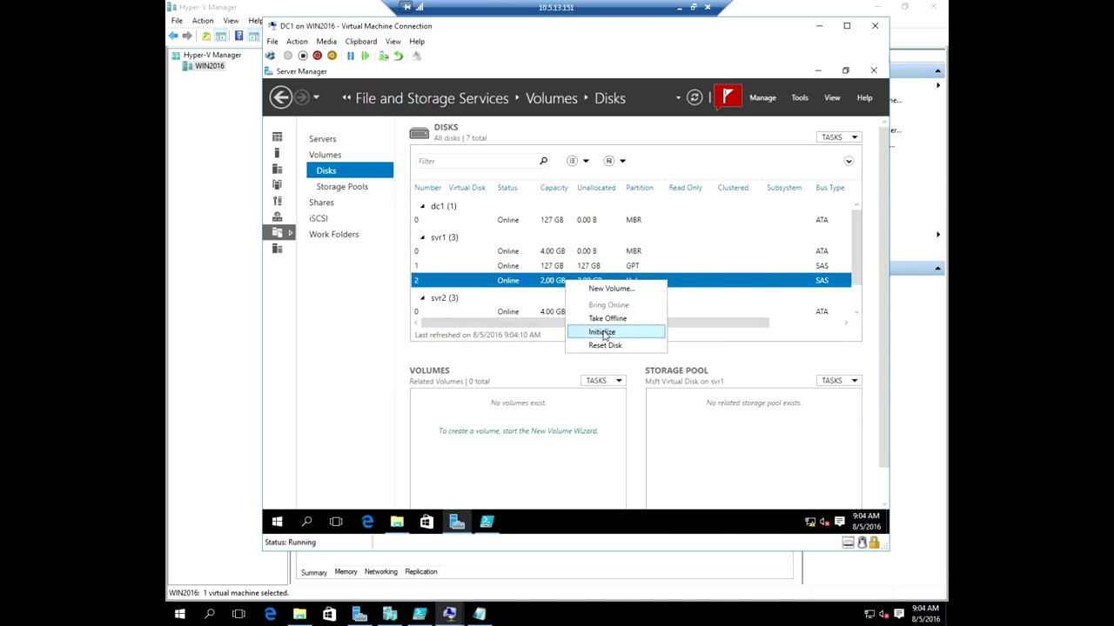
left_click(601, 332)
left_click(626, 340)
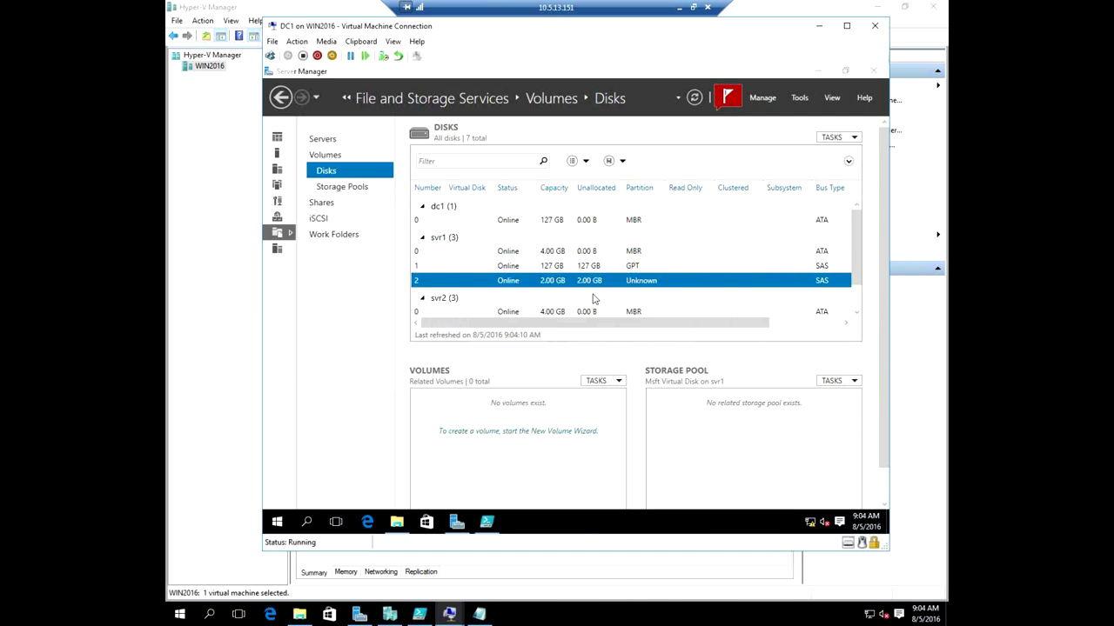
right_click(541, 266)
Run the New Volume wizard on disk 1: full 127 GB, drive E:, NTFS, label Disk1.
left_click(573, 271)
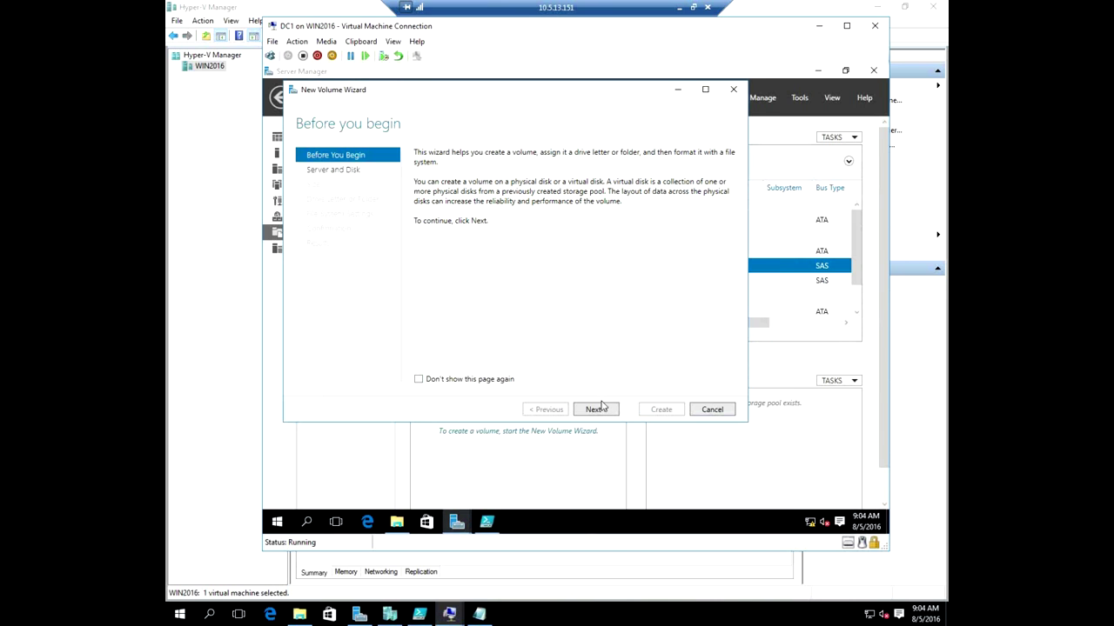
left_click(598, 412)
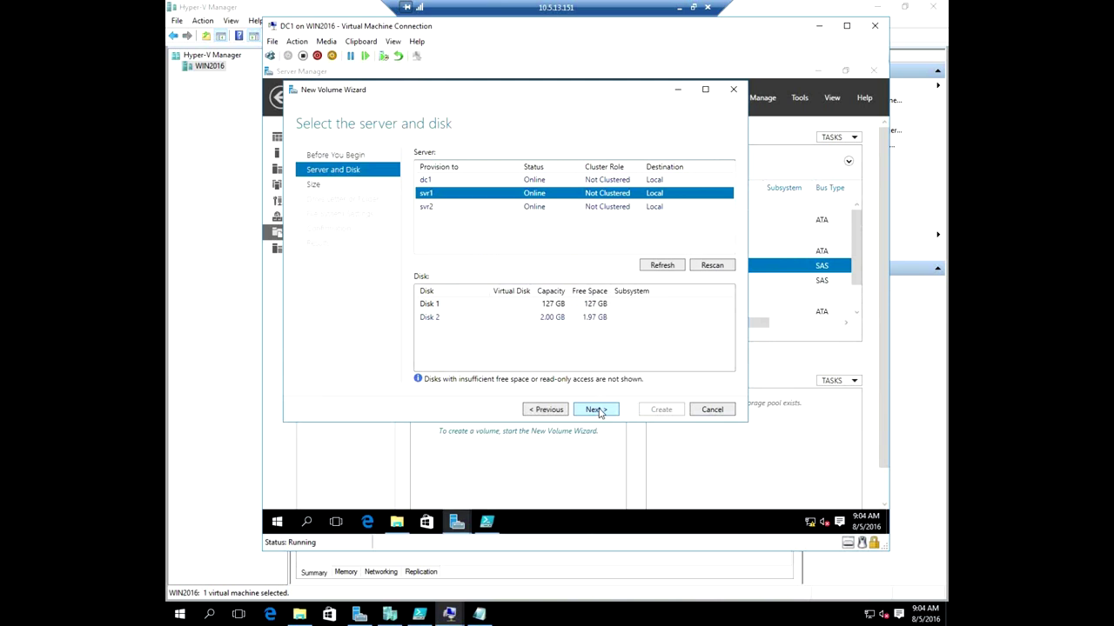
left_click(606, 414)
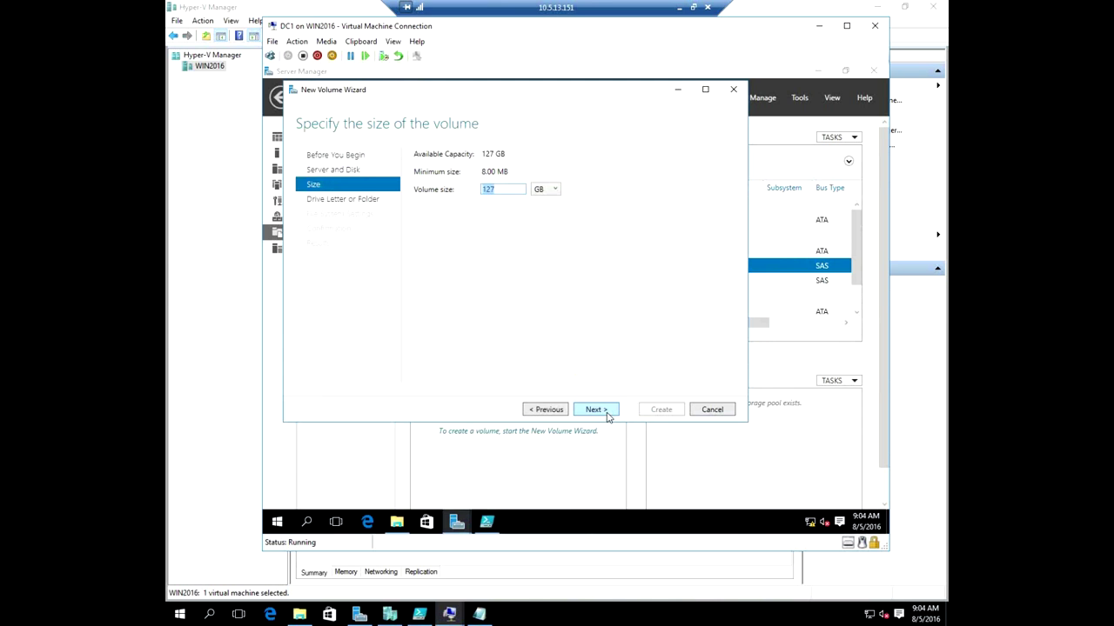
left_click(592, 409)
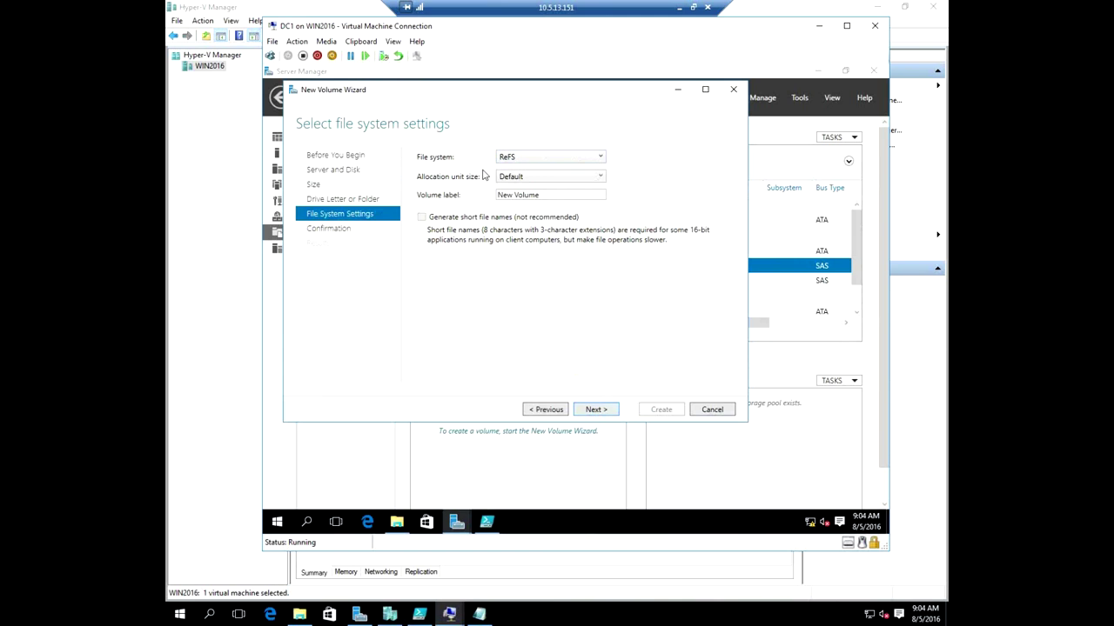
left_click(538, 159)
left_click(522, 181)
key("Tab")
key("Tab")
type("D")
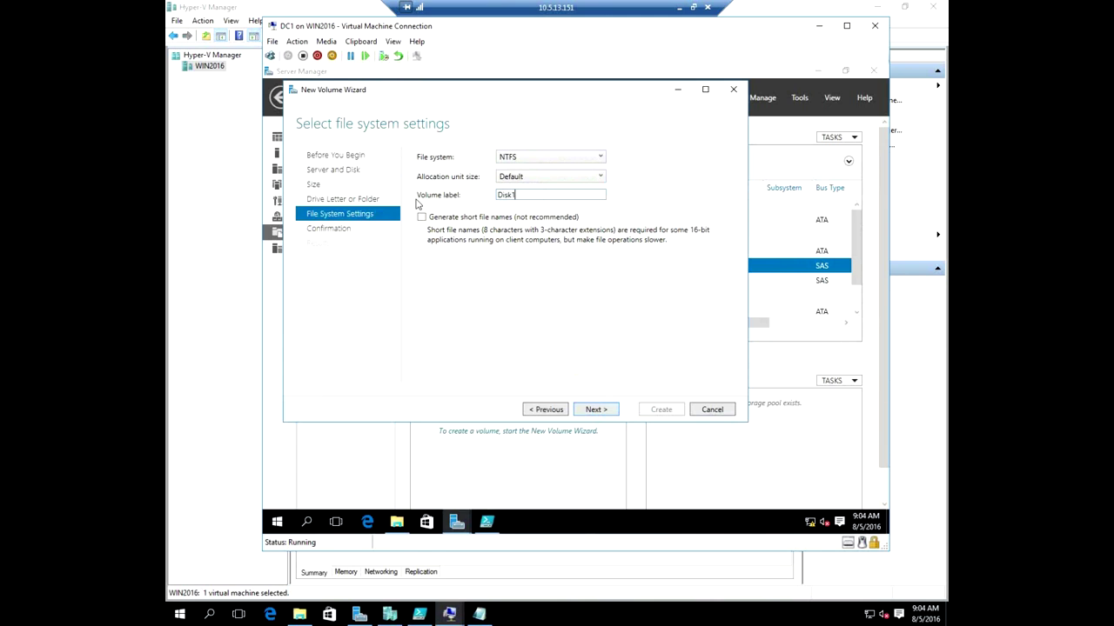
left_click(608, 411)
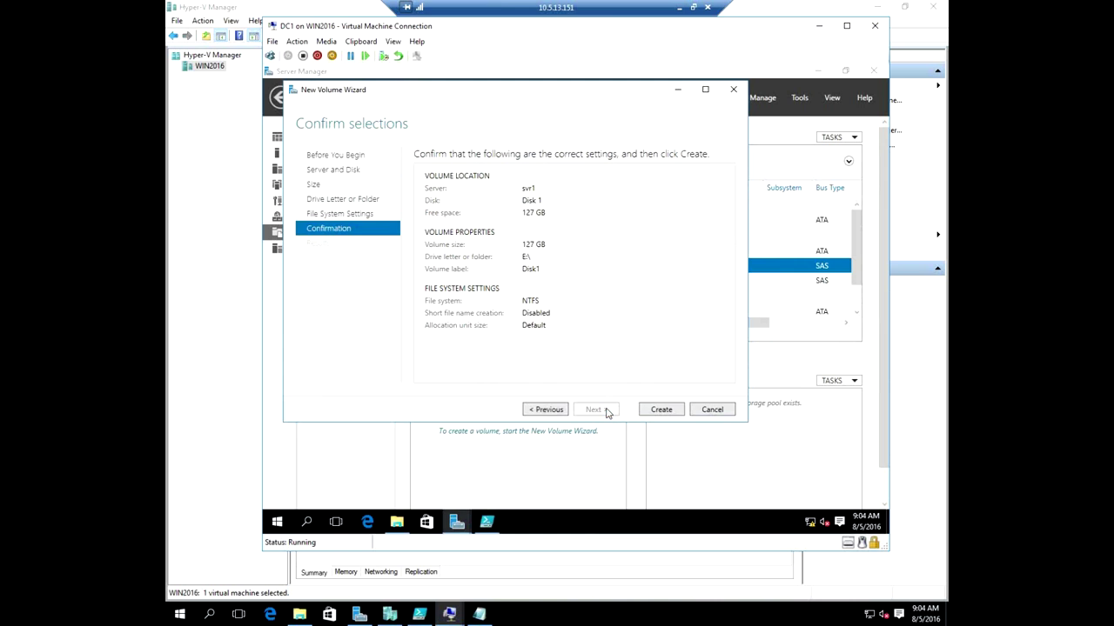
left_click(668, 410)
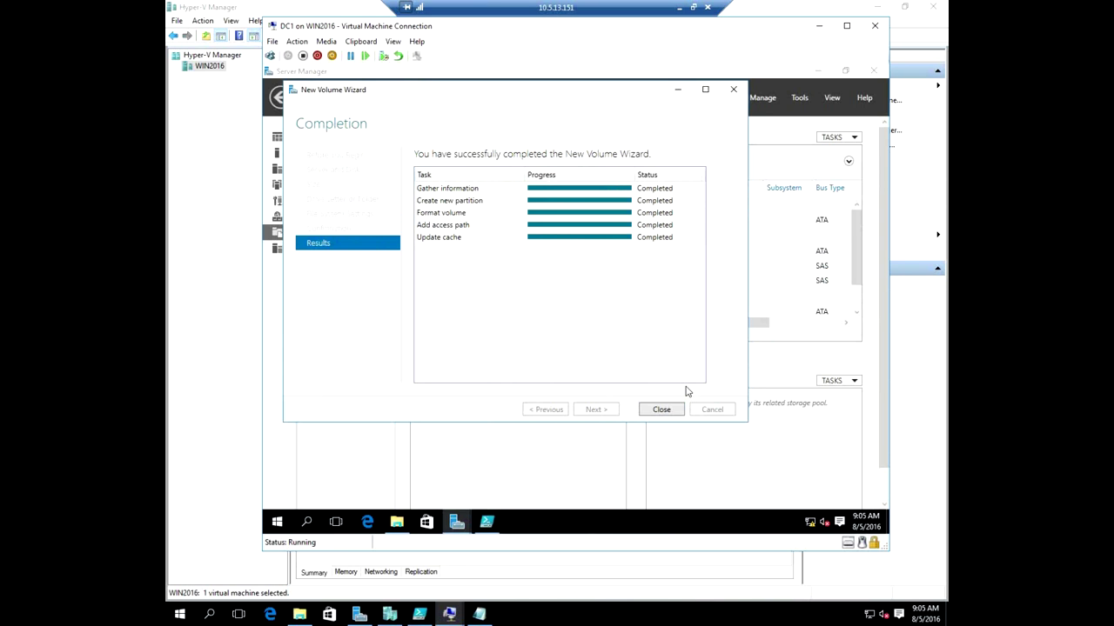
left_click(671, 412)
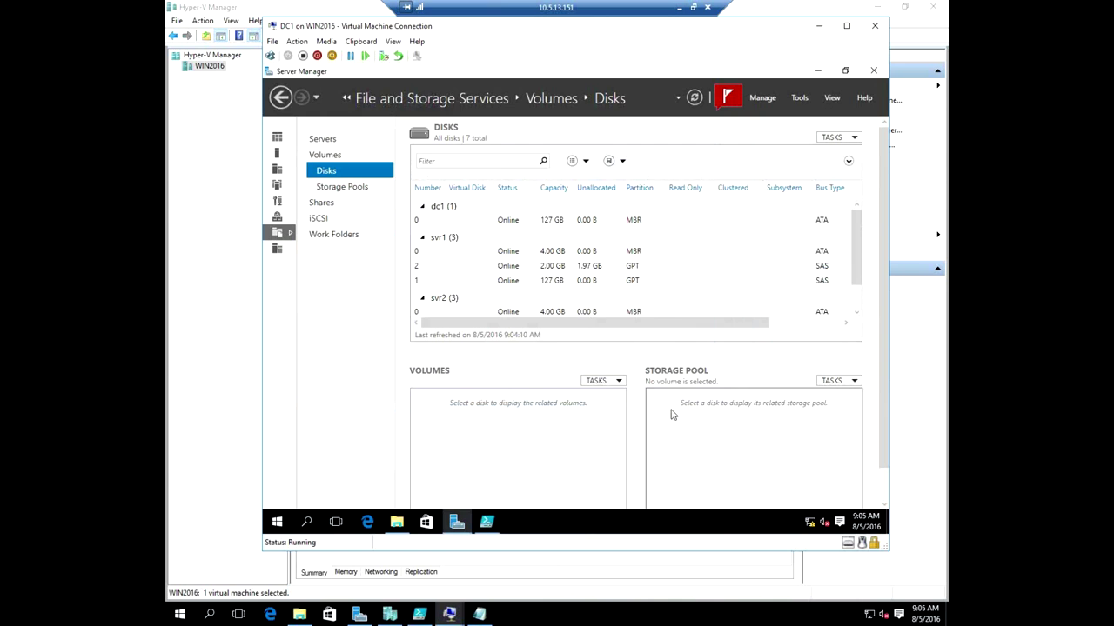
left_click(544, 286)
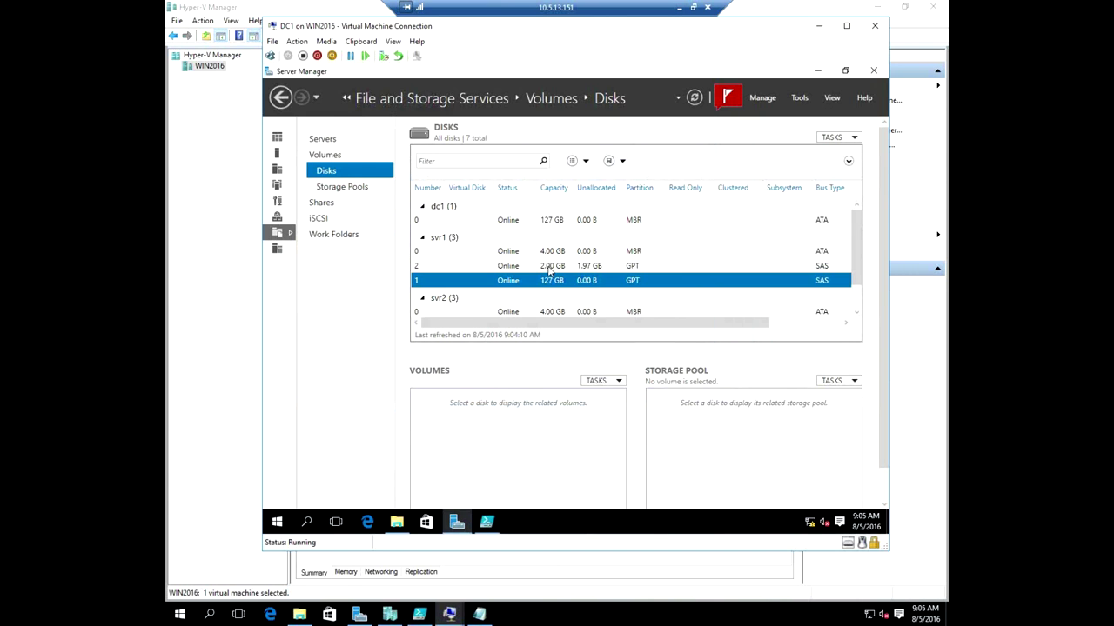
left_click(550, 268)
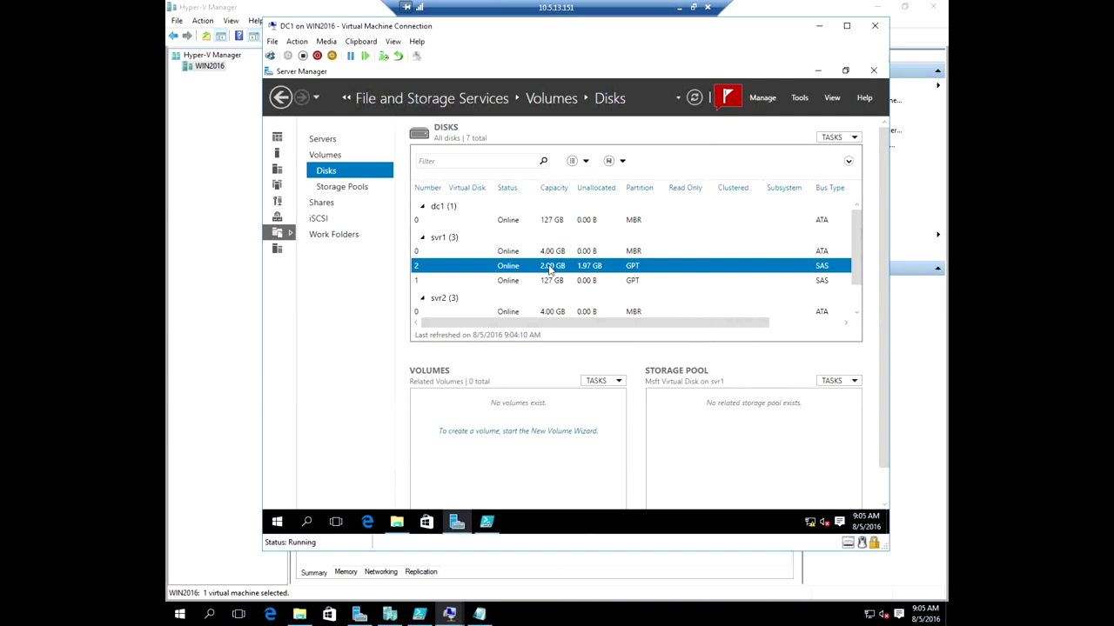
Run the New Volume wizard on disk 2: full 1.97 GB, drive F:, NTFS, label Disk2.
left_click(538, 431)
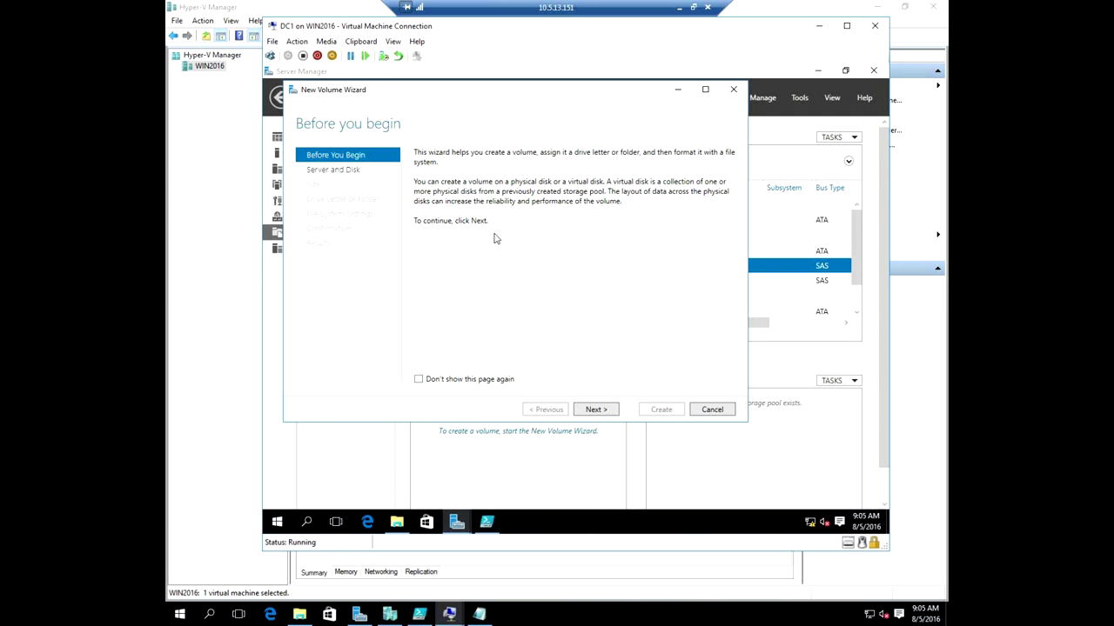
left_click(597, 410)
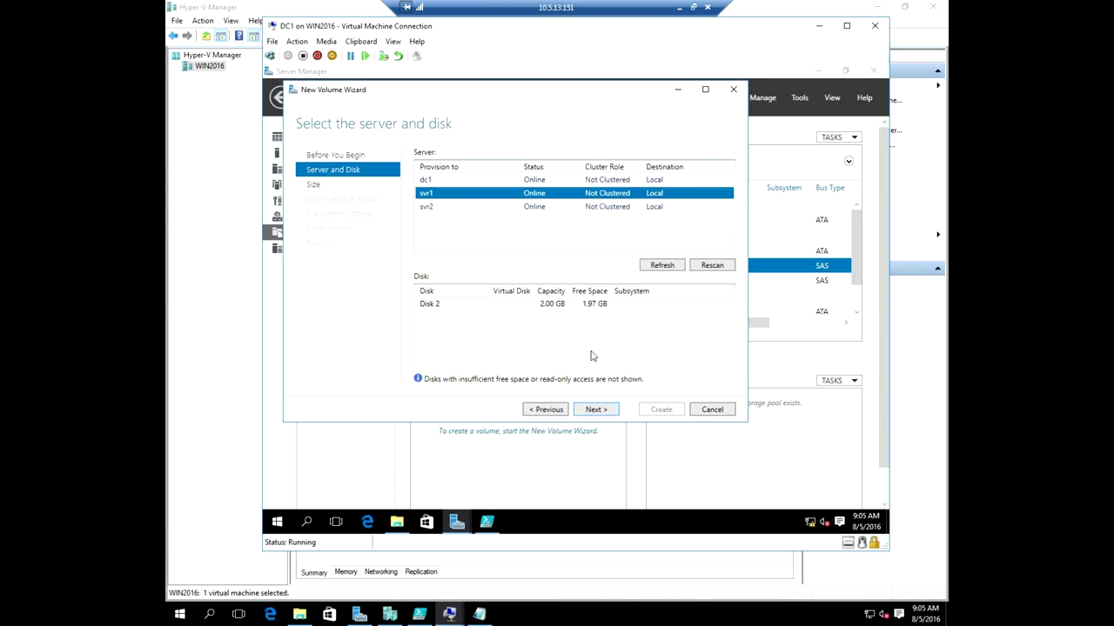
left_click(596, 409)
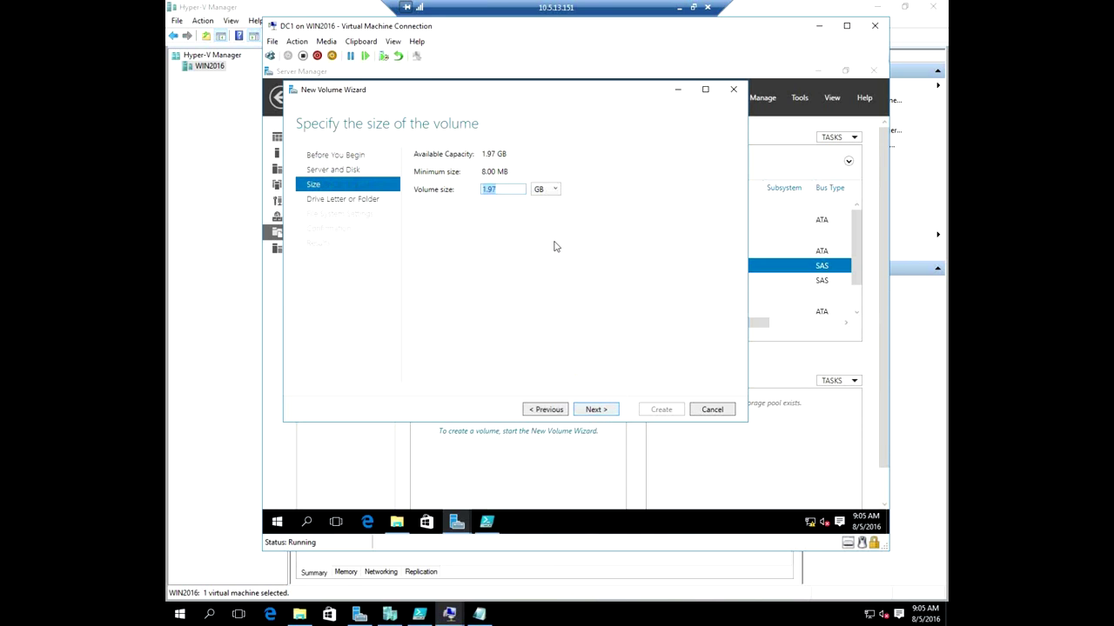
left_click(600, 410)
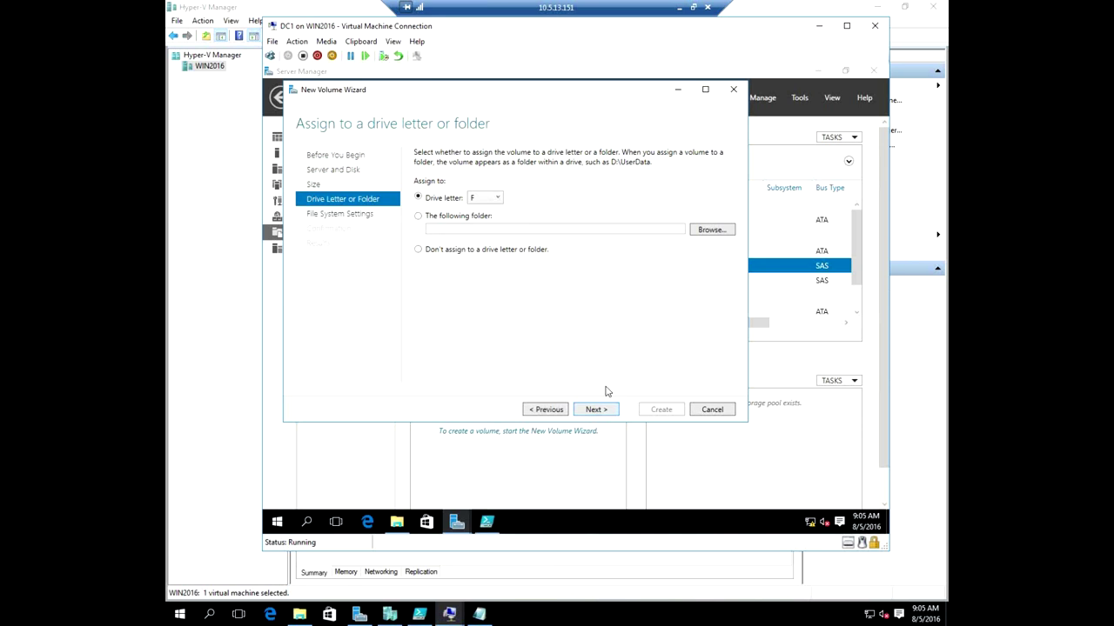
left_click(600, 411)
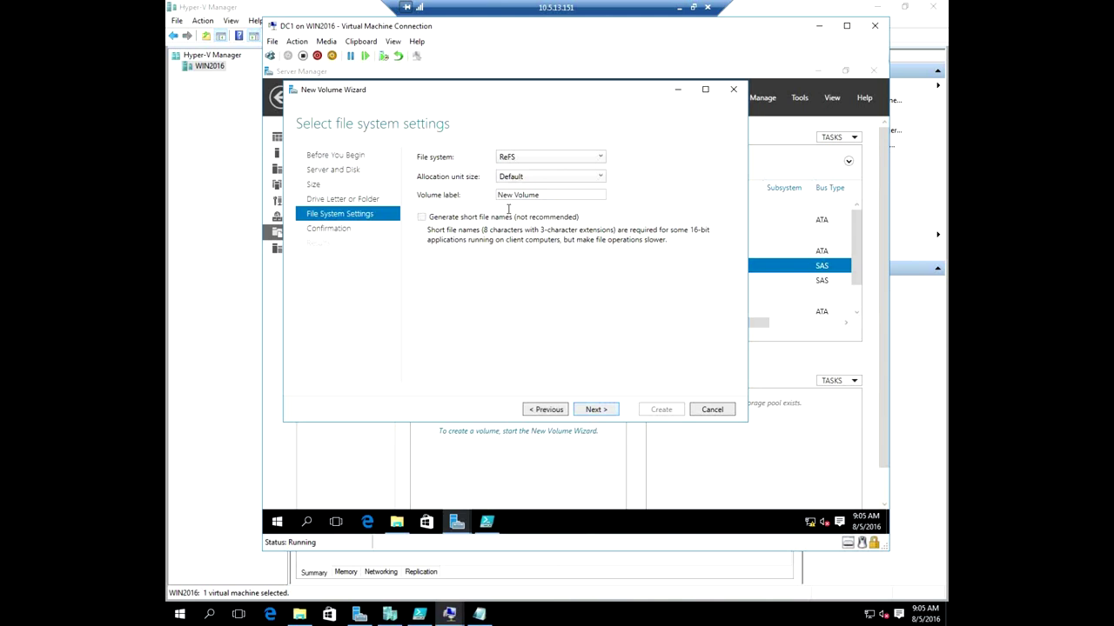
left_click(550, 158)
left_click(509, 178)
left_click(543, 198)
type("Dis")
type("k2")
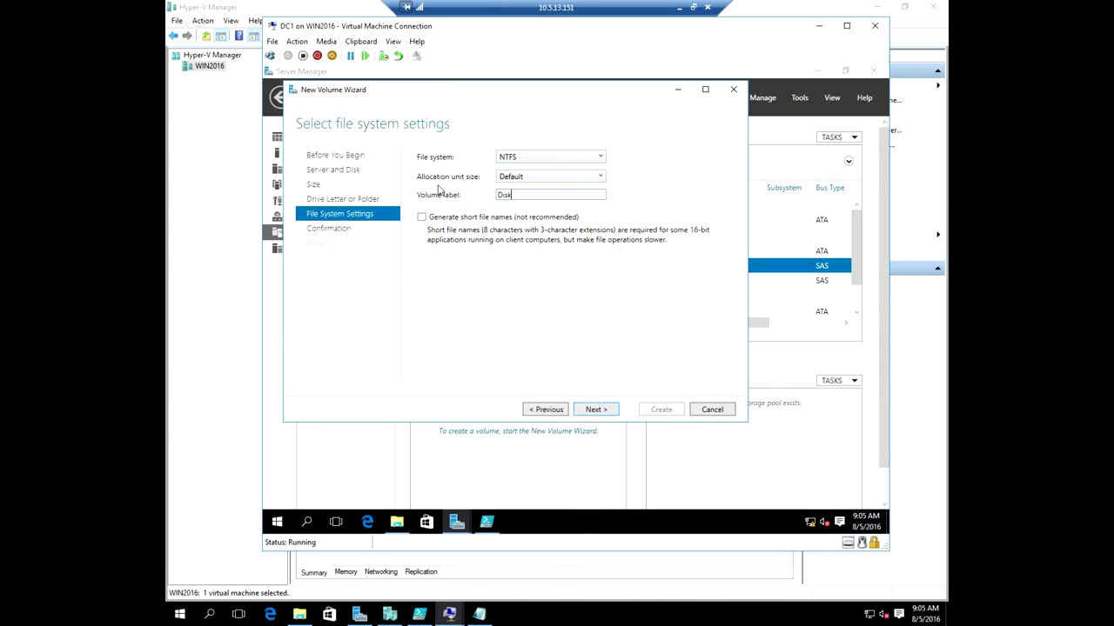
left_click(598, 410)
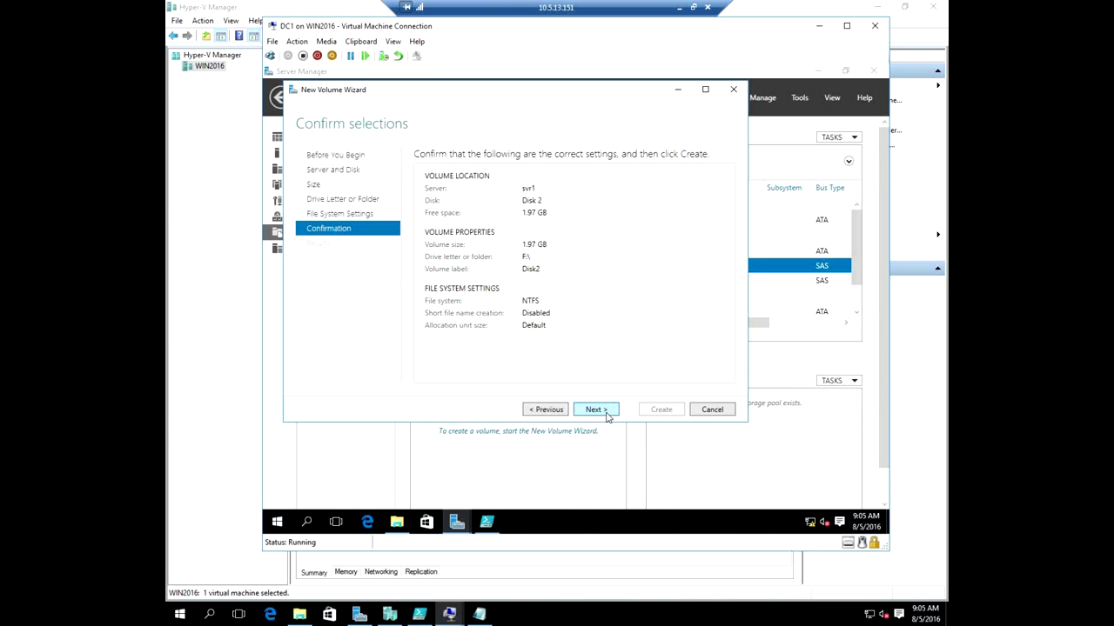
left_click(668, 414)
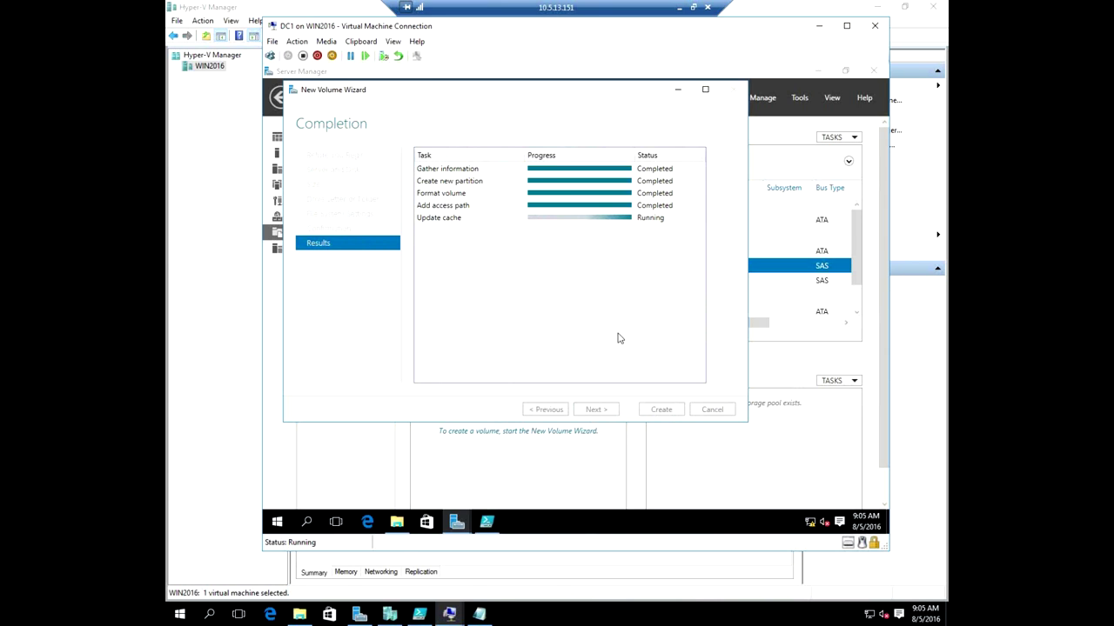
left_click(661, 409)
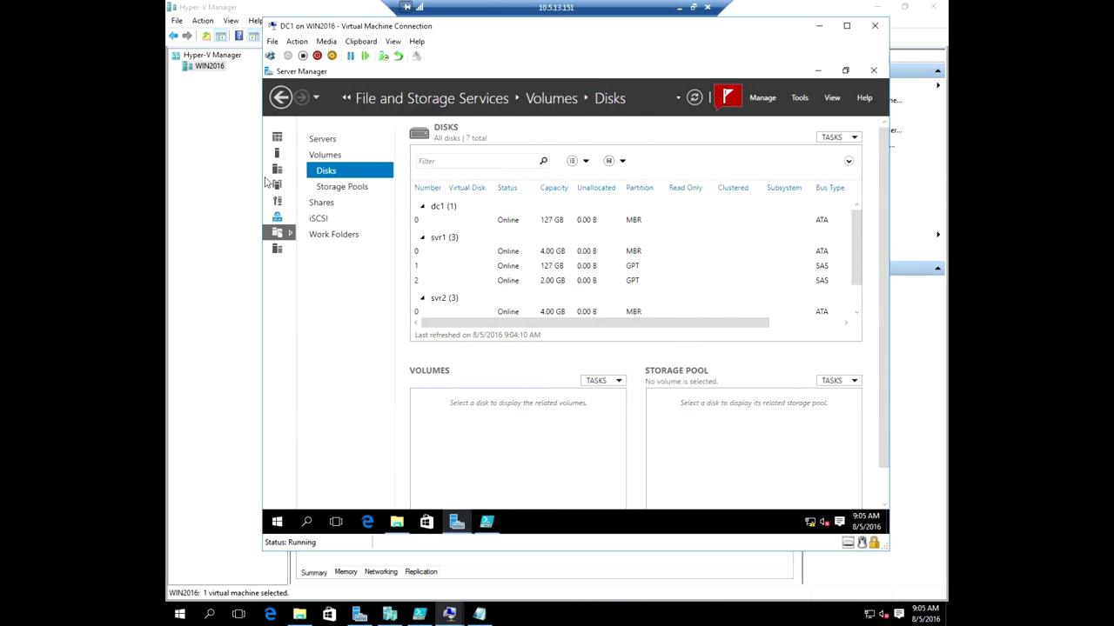
Launch Failover Cluster Manager and start the Create Cluster Wizard.
left_click(800, 98)
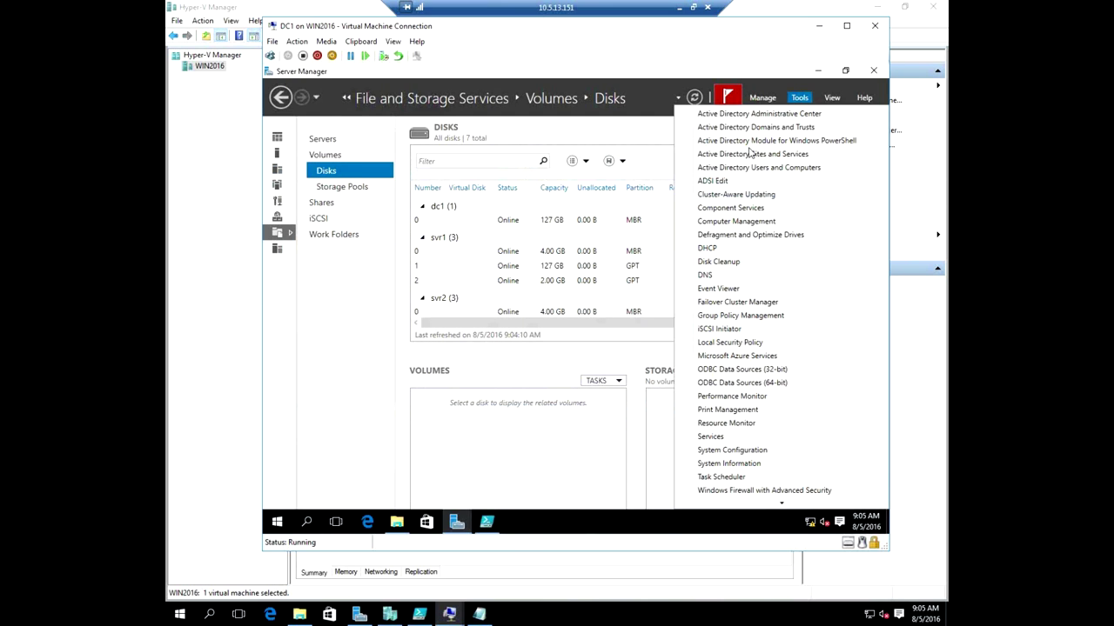
left_click(766, 302)
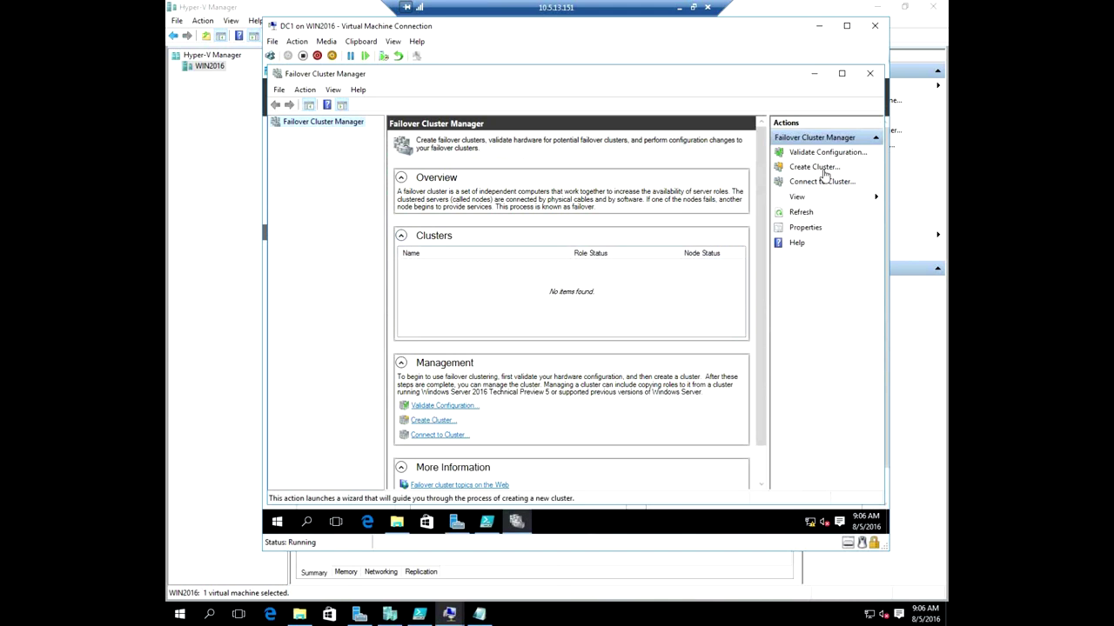
left_click(806, 167)
left_click(687, 410)
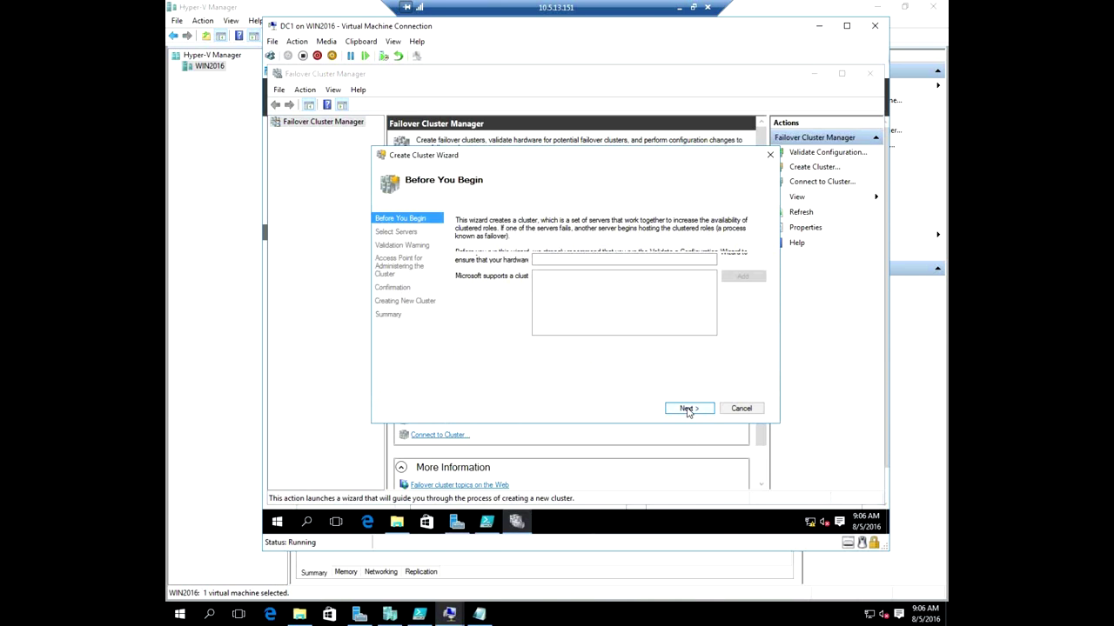
Find svr1 and svr2 in the domain and add them as the cluster's servers.
left_click(742, 263)
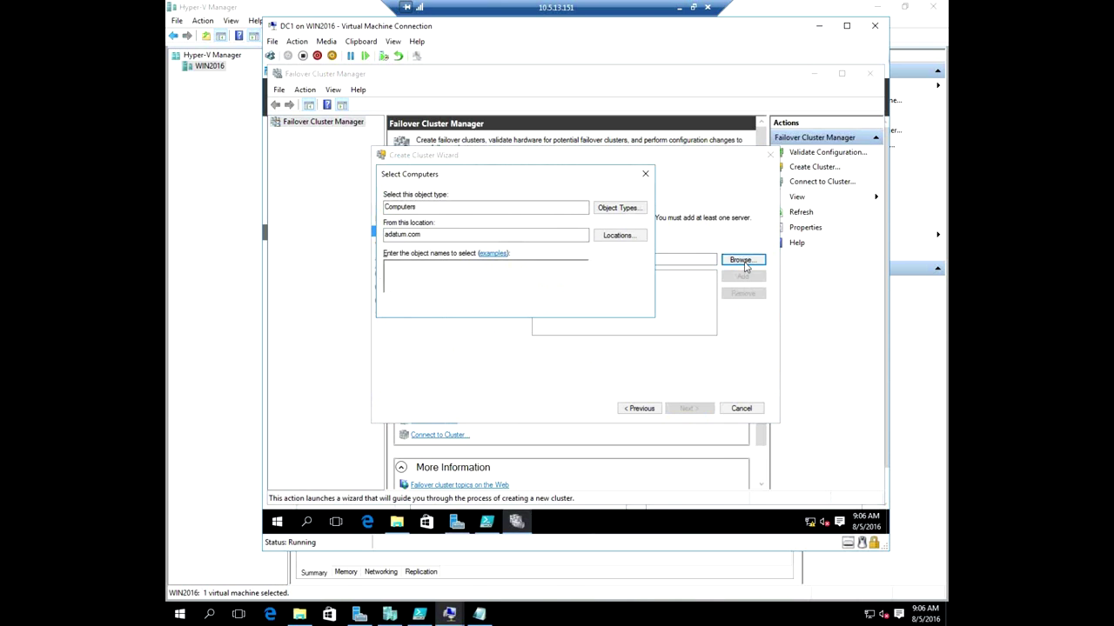
left_click(395, 305)
left_click(665, 276)
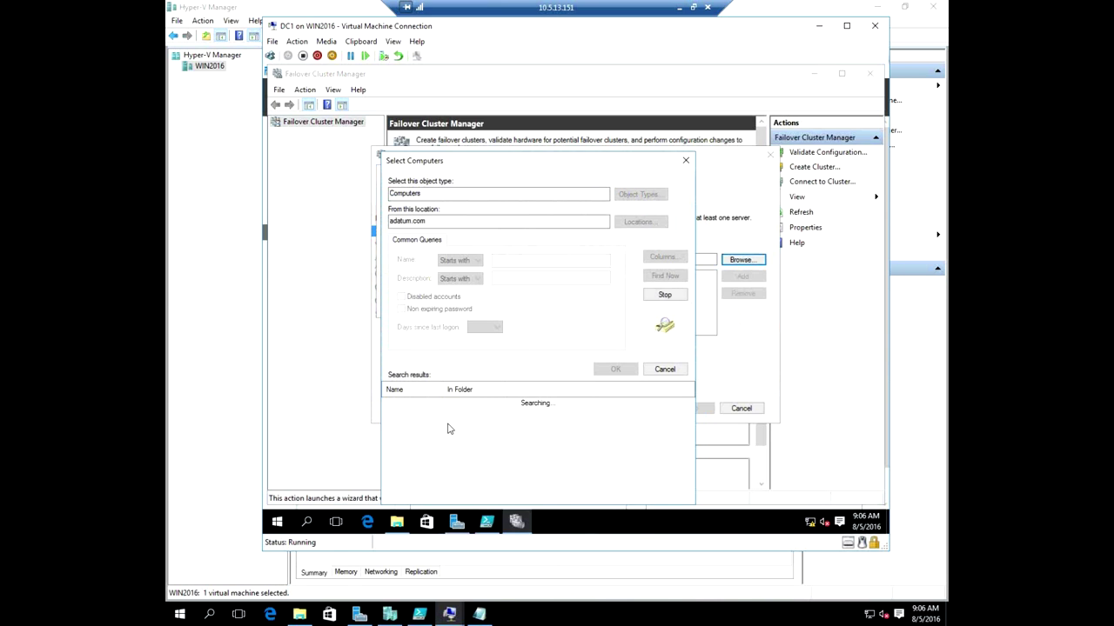
left_click(415, 423)
left_click(414, 415, "shift")
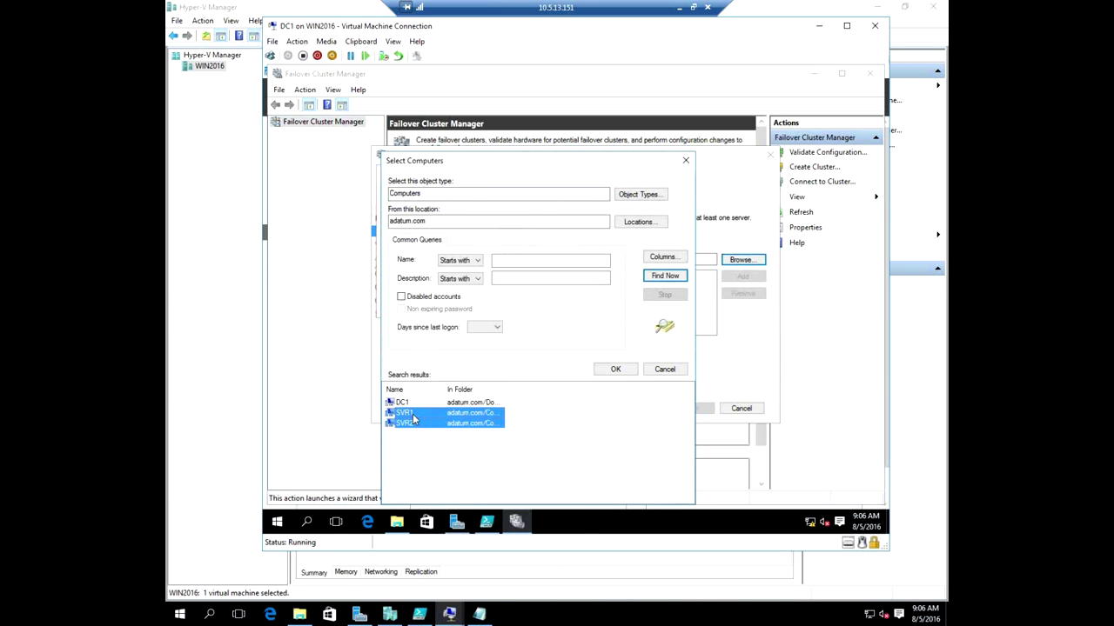
left_click(609, 369)
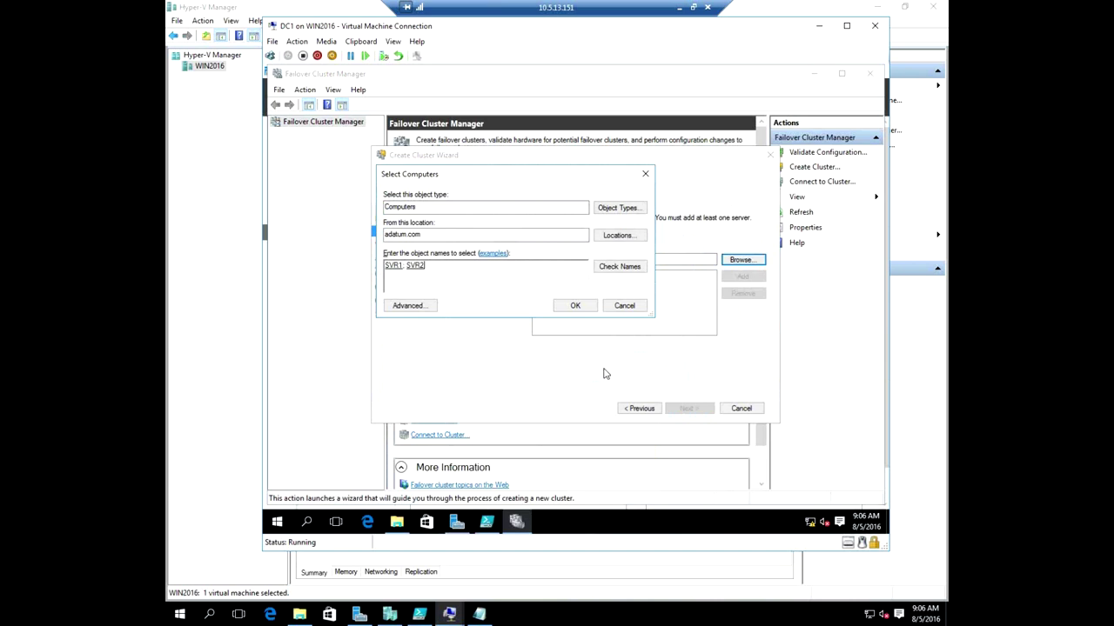
left_click(575, 307)
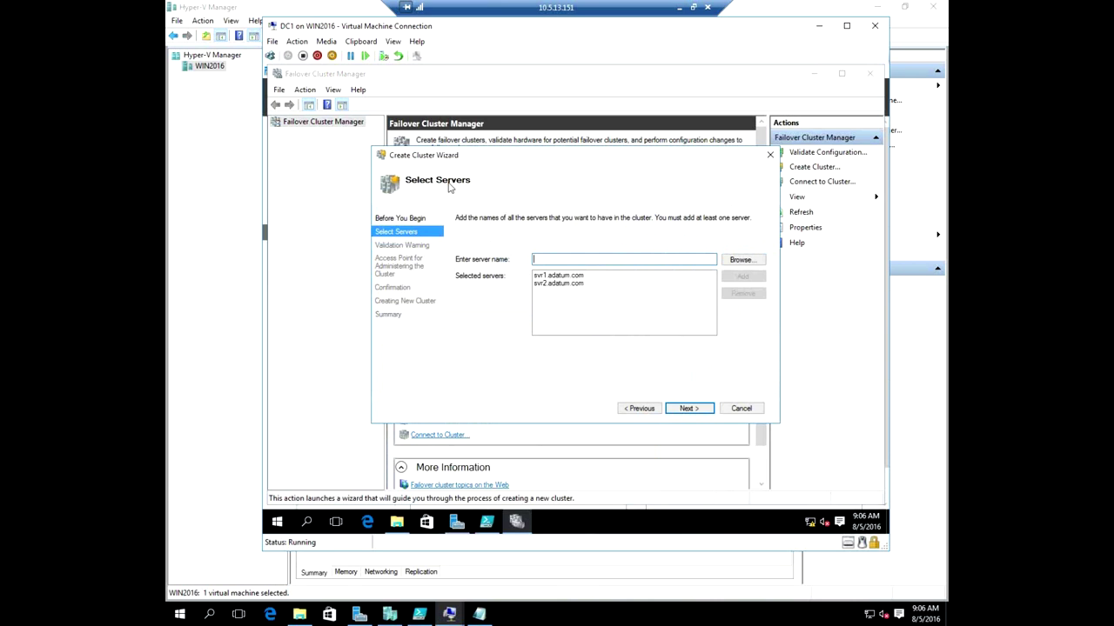
left_click(687, 408)
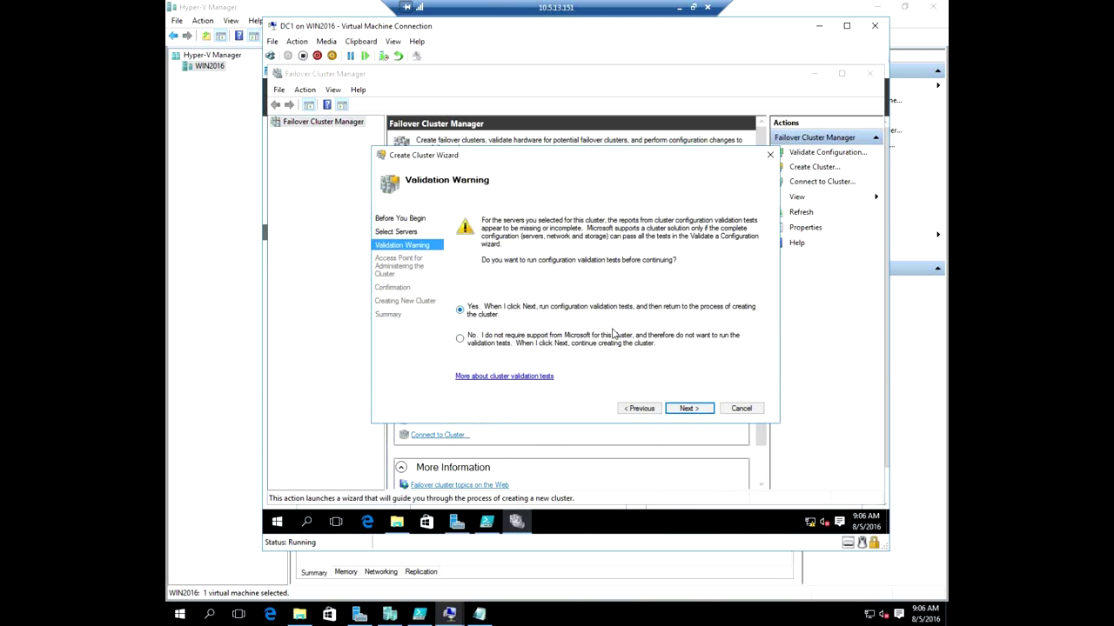
Choose to validate first, keep Run all tests, and start the validation of svr1 and svr2.
left_click(700, 410)
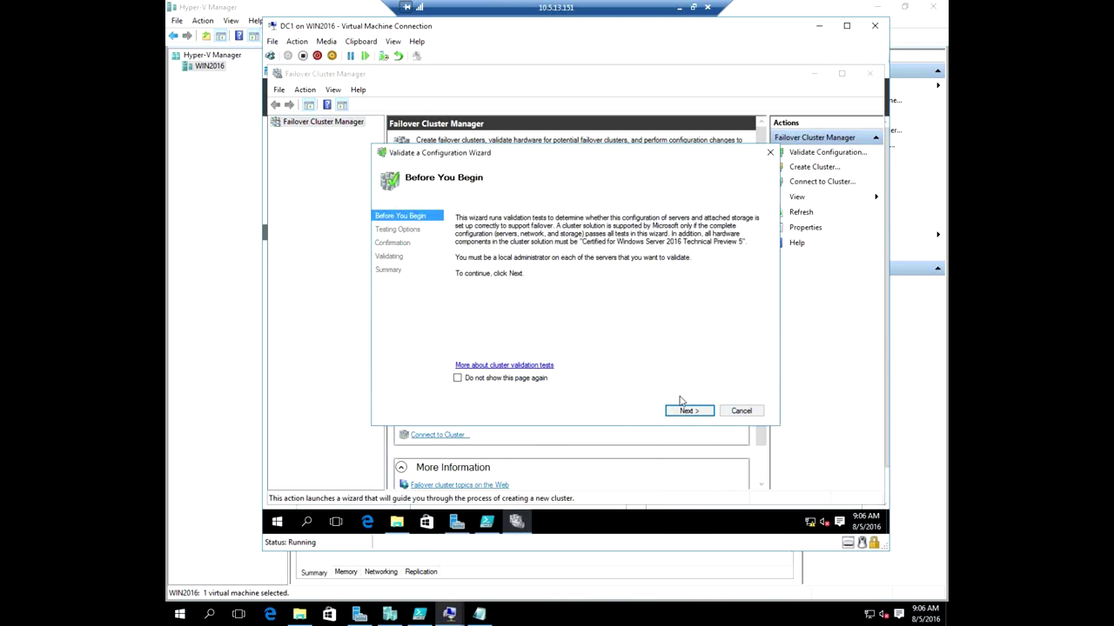
left_click(701, 411)
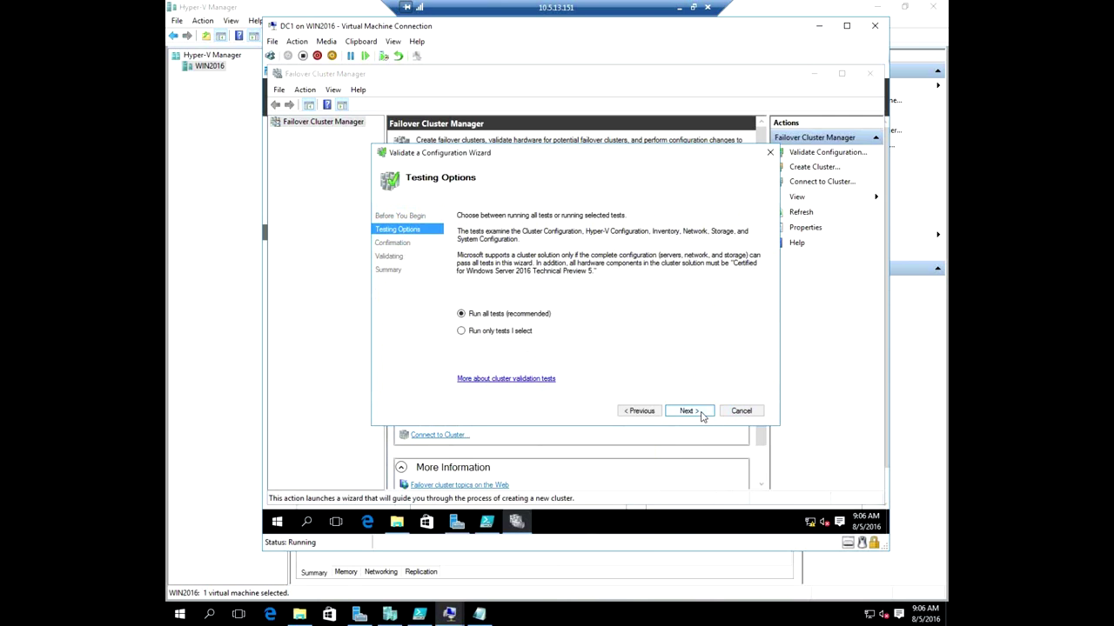
left_click(687, 410)
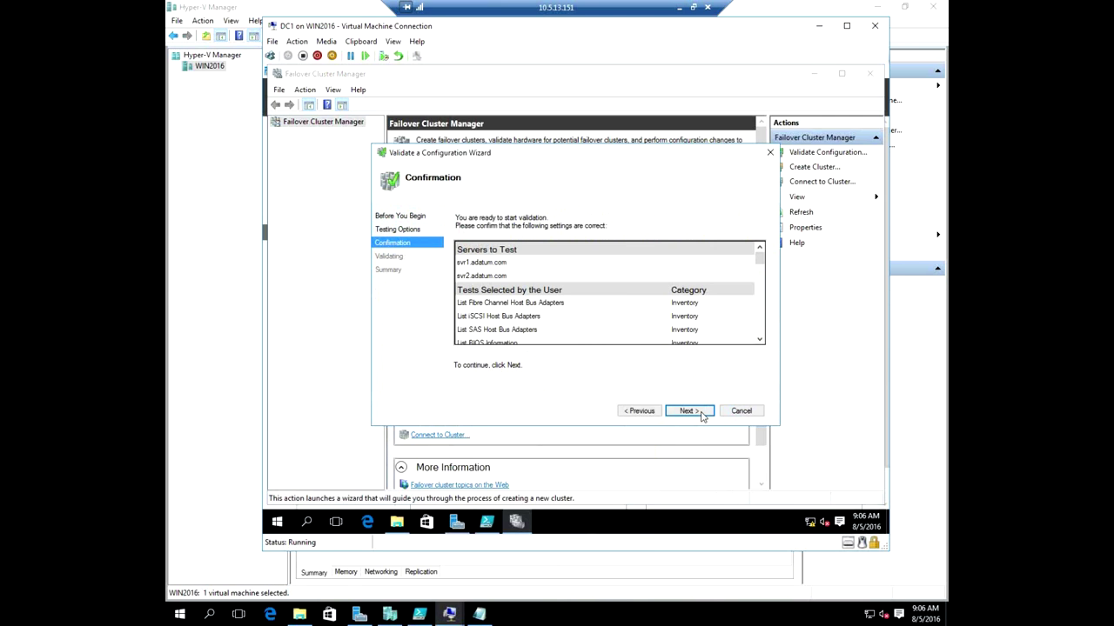
left_click(694, 411)
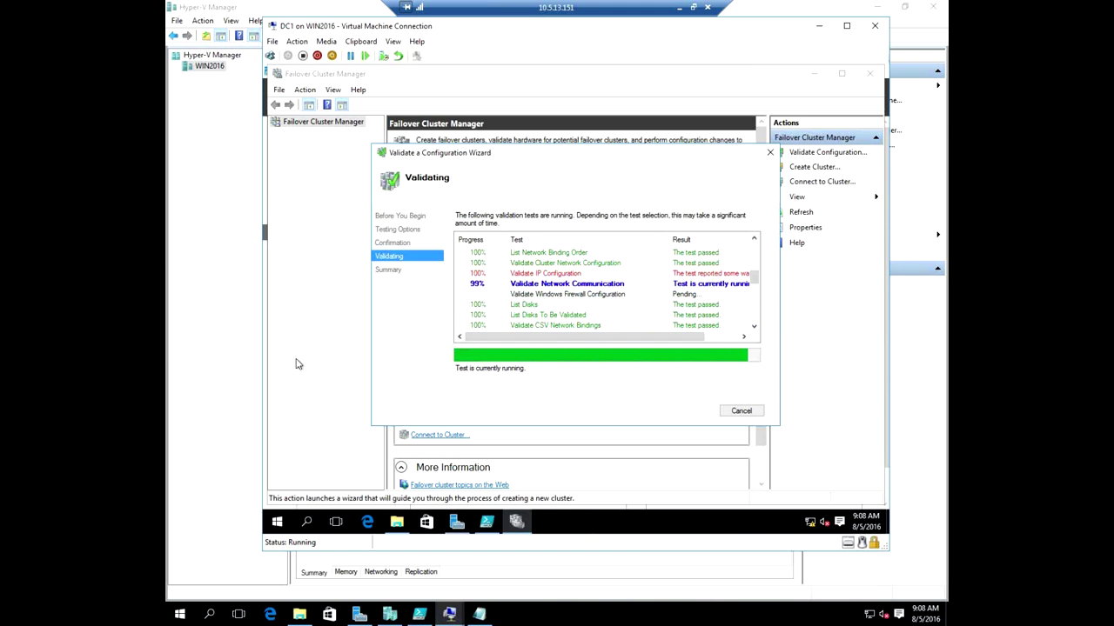
On a new line after line 11, tab-complete New-NanoServerImage parameters, then delete the trial parameter.
left_click(420, 614)
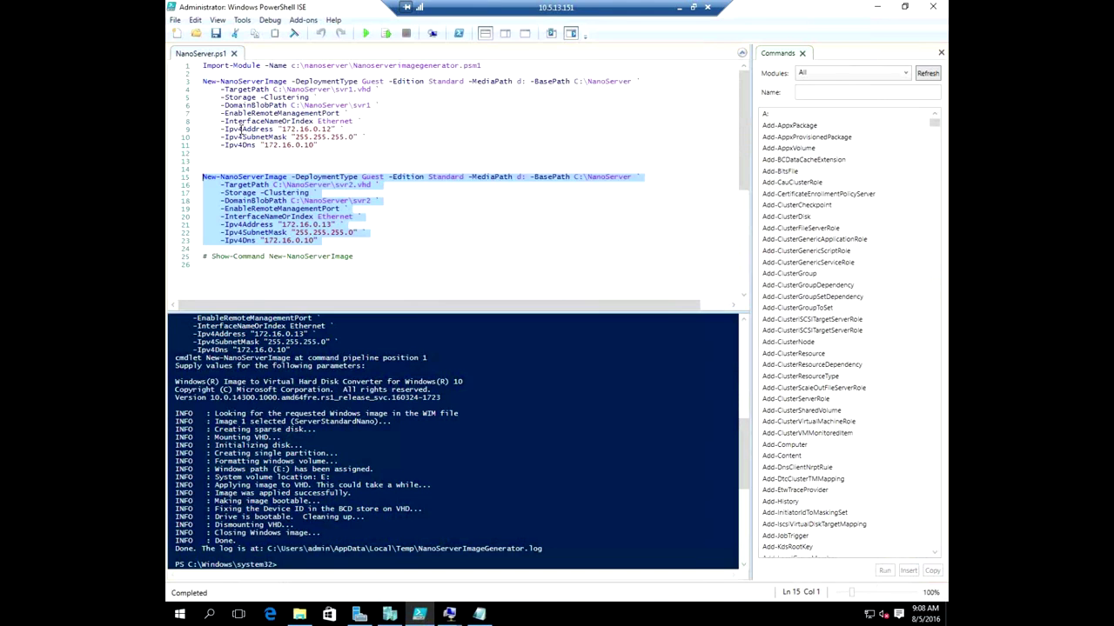
left_click(328, 149)
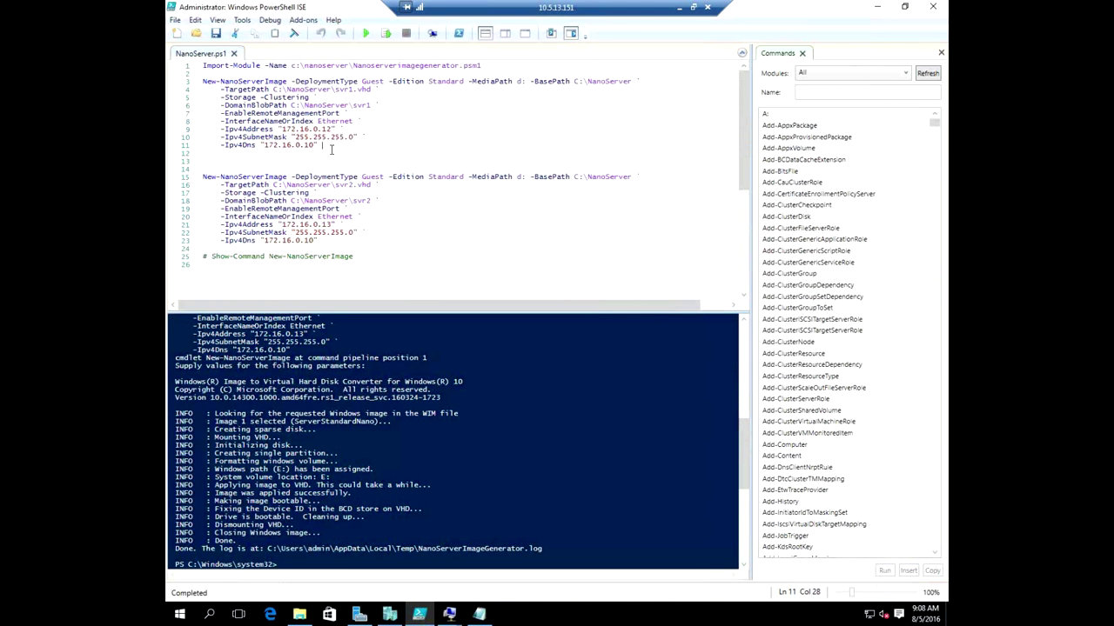
key("Return")
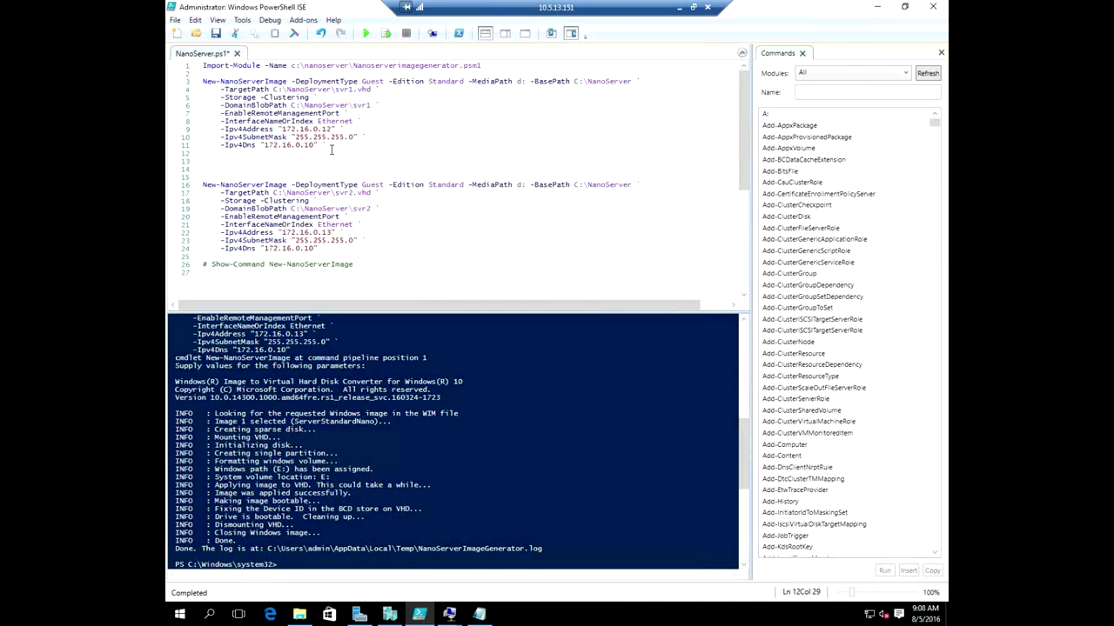
type("-DebugMethod")
key("Tab")
key("shift+Tab")
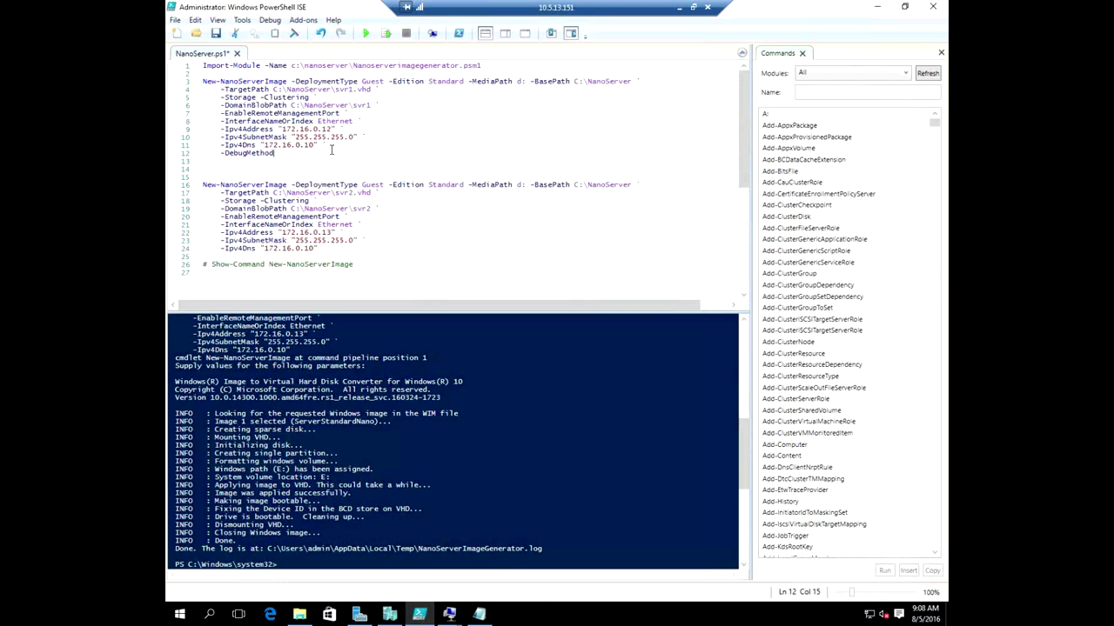
key("shift+Tab")
key("shift+Tab")
key("BackSpace")
key("BackSpace")
key("BackSpace")
key("BackSpace")
key("BackSpace")
key("BackSpace")
key("BackSpace")
key("BackSpace")
key("BackSpace")
Run the Show-Command line 26 with F8, review its parameters, and cancel without running.
left_click_drag(212, 265, 356, 264)
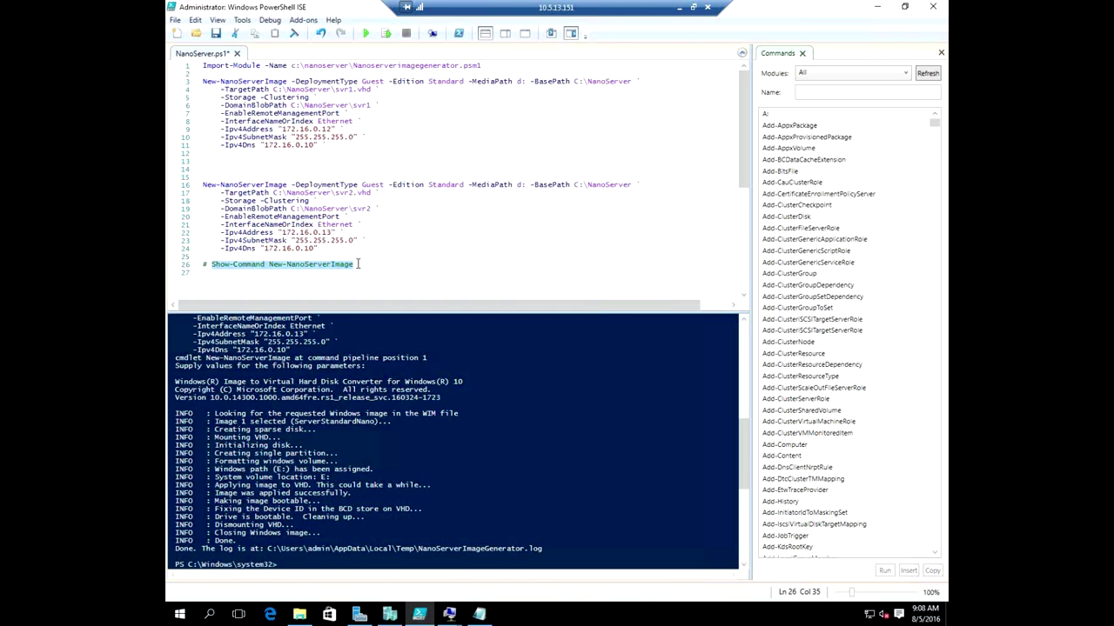
key("F8")
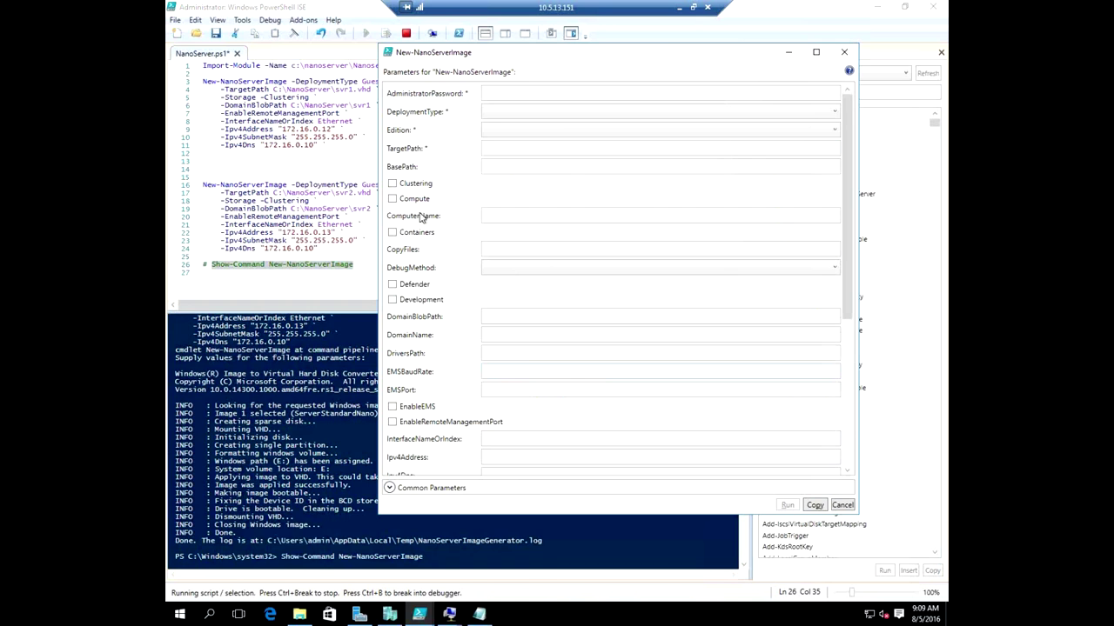
scroll(462, 295, "down", 3)
scroll(483, 328, "down", 2)
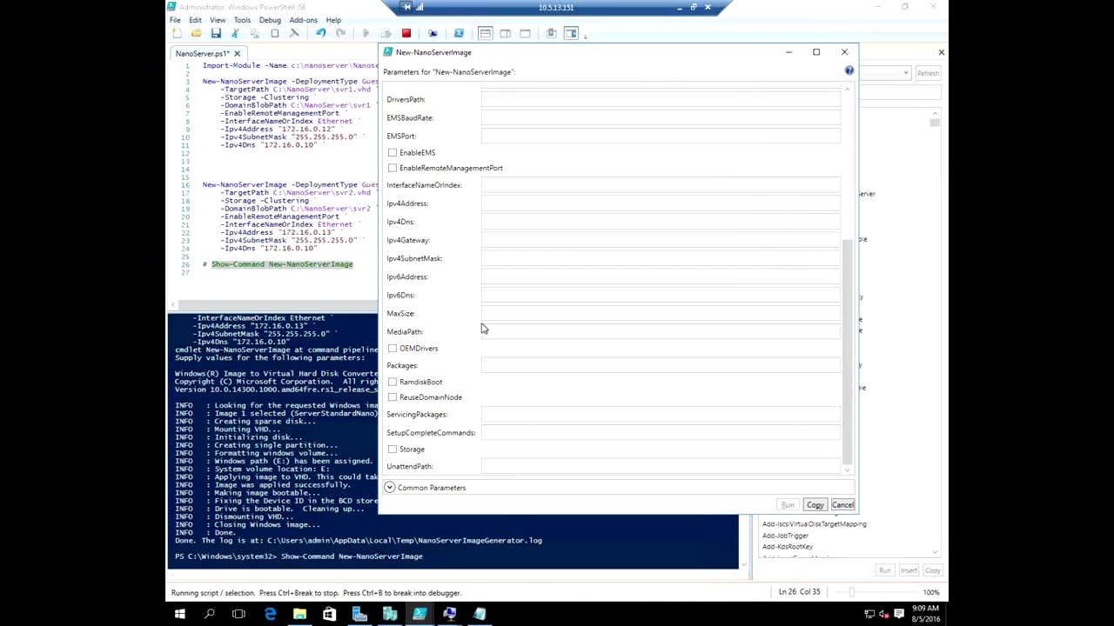
left_click(396, 387)
left_click(394, 383)
left_click(842, 505)
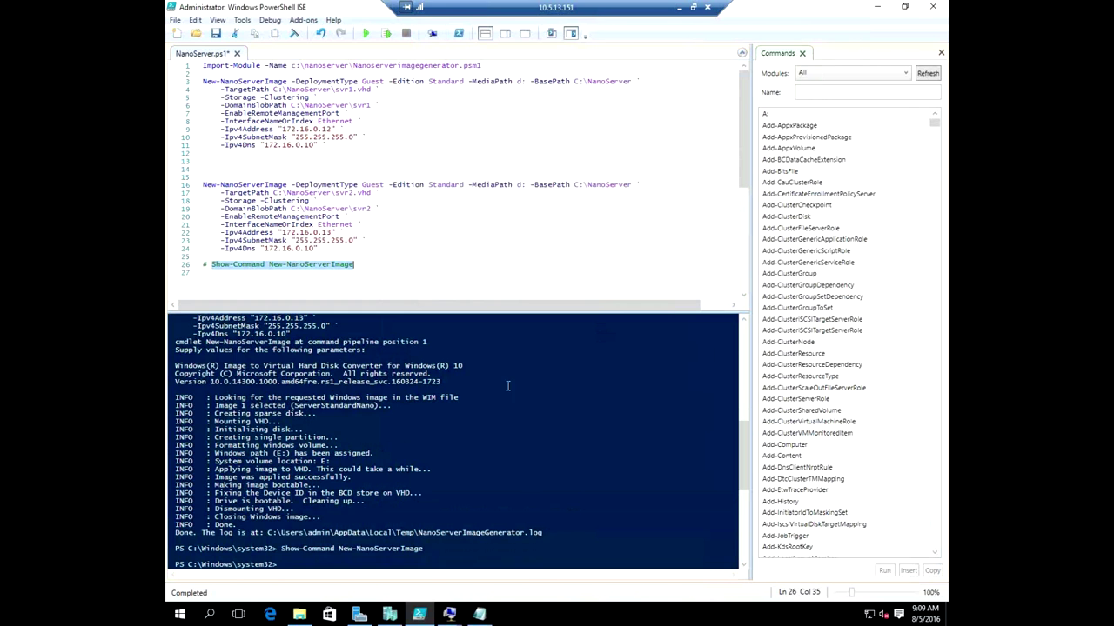
left_click(389, 614)
Try to open the finished cluster validation report, dismiss the app error, and return to Server Manager.
double_click(388, 97)
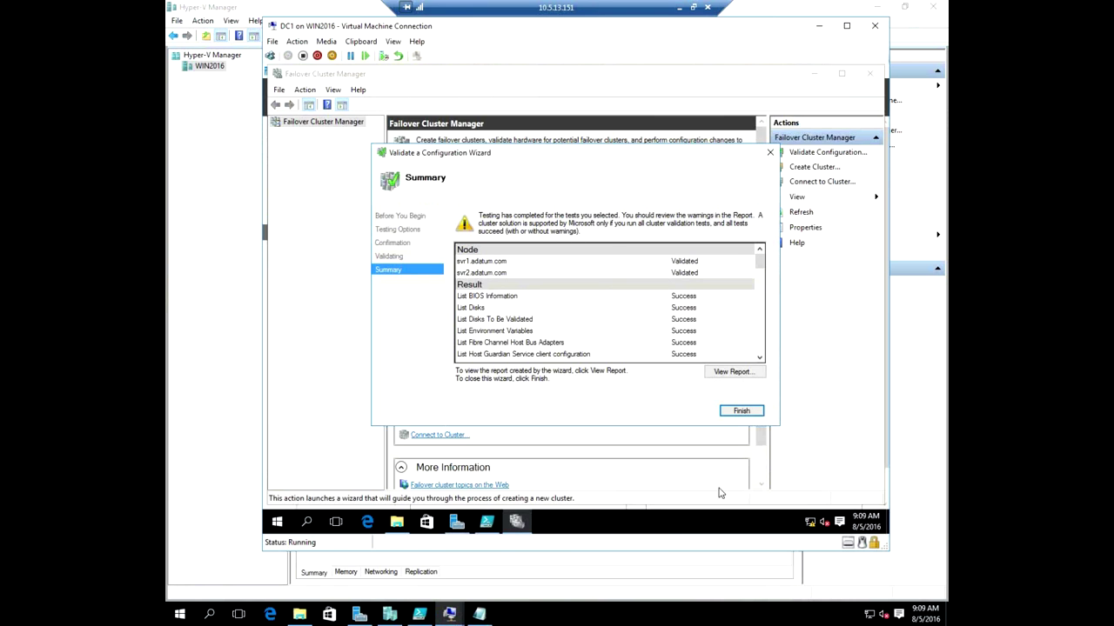
left_click(736, 373)
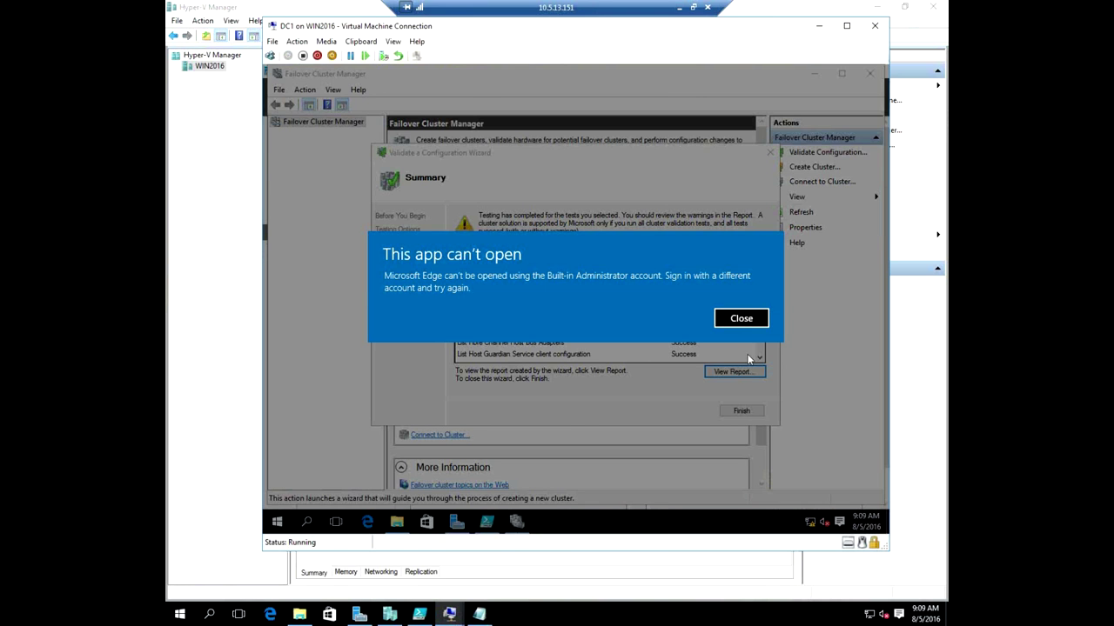
left_click(757, 322)
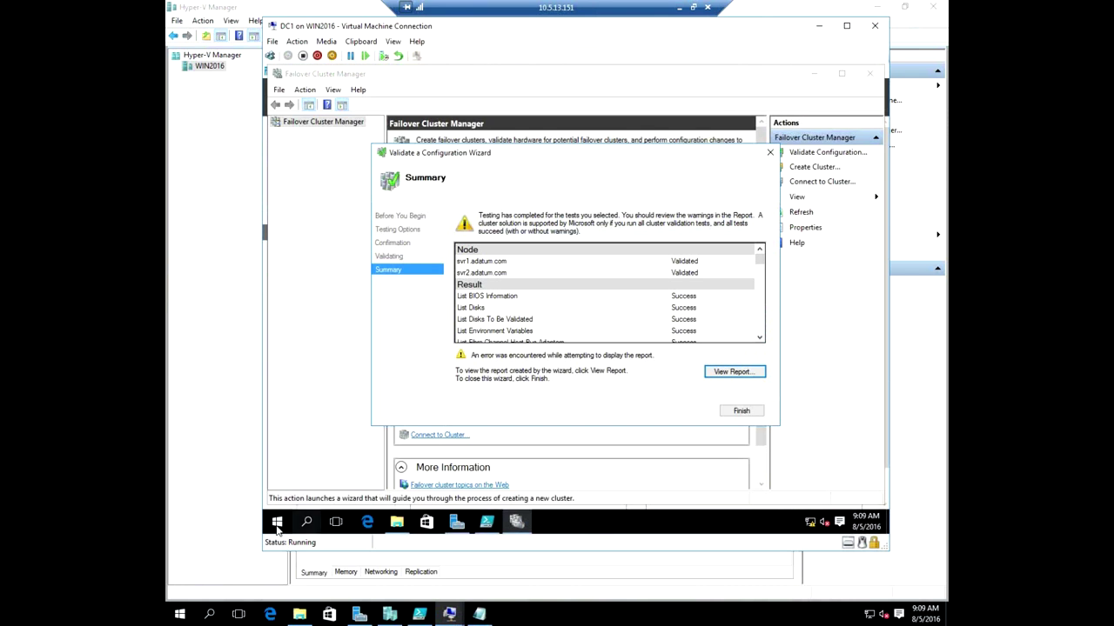
left_click(456, 521)
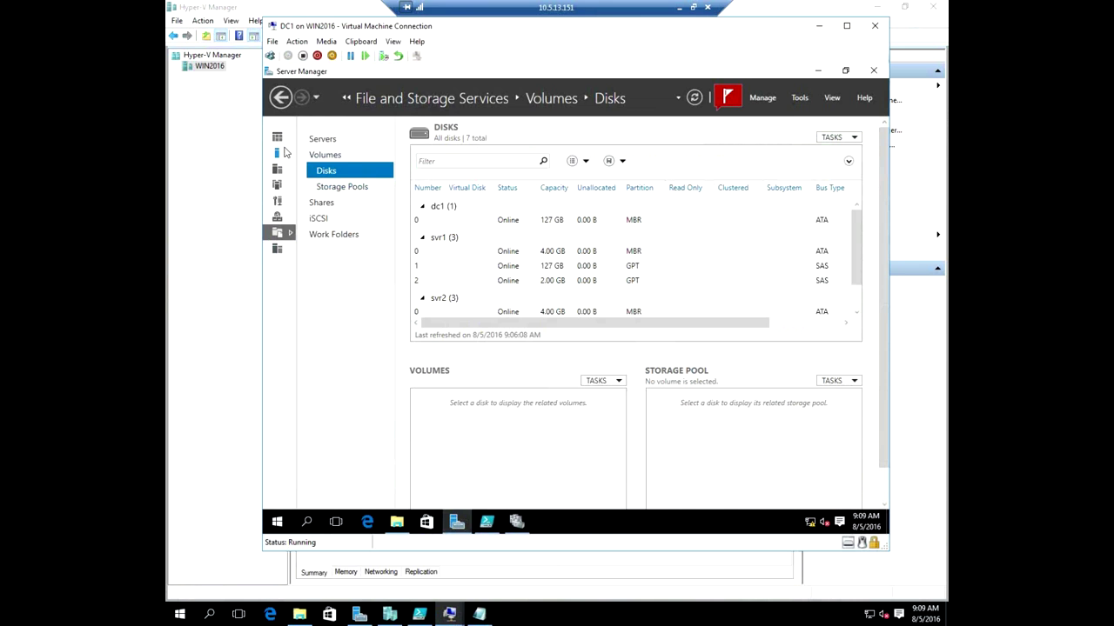
Turn IE Enhanced Security Configuration off for Users on the local server.
left_click(277, 137)
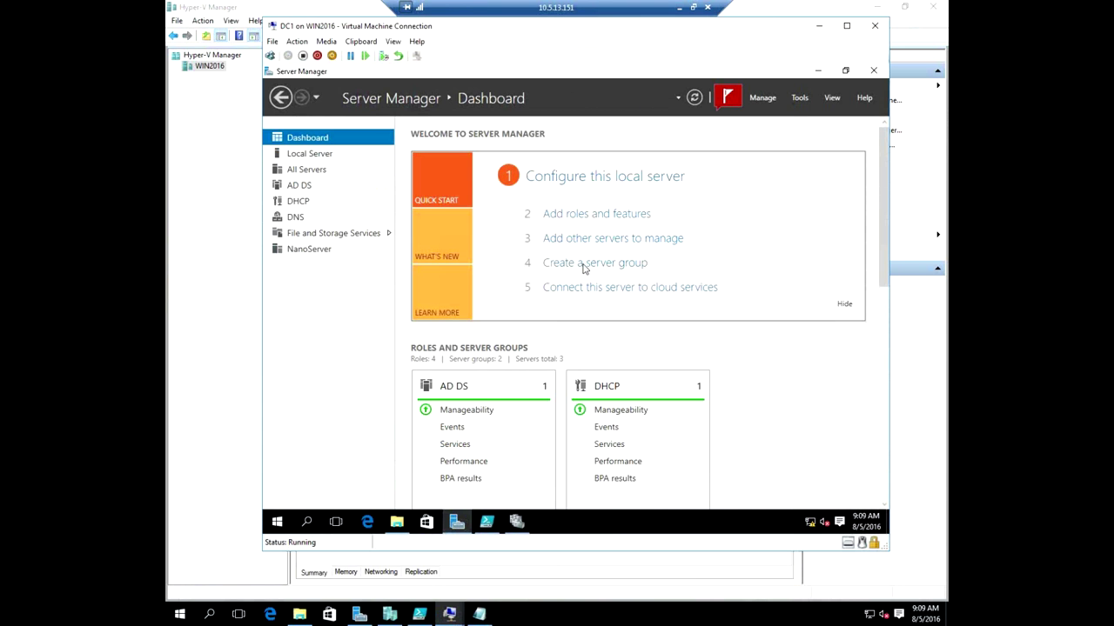
left_click(308, 153)
left_click_drag(686, 355, 837, 355)
left_click(679, 255)
left_click(497, 349)
left_click(621, 409)
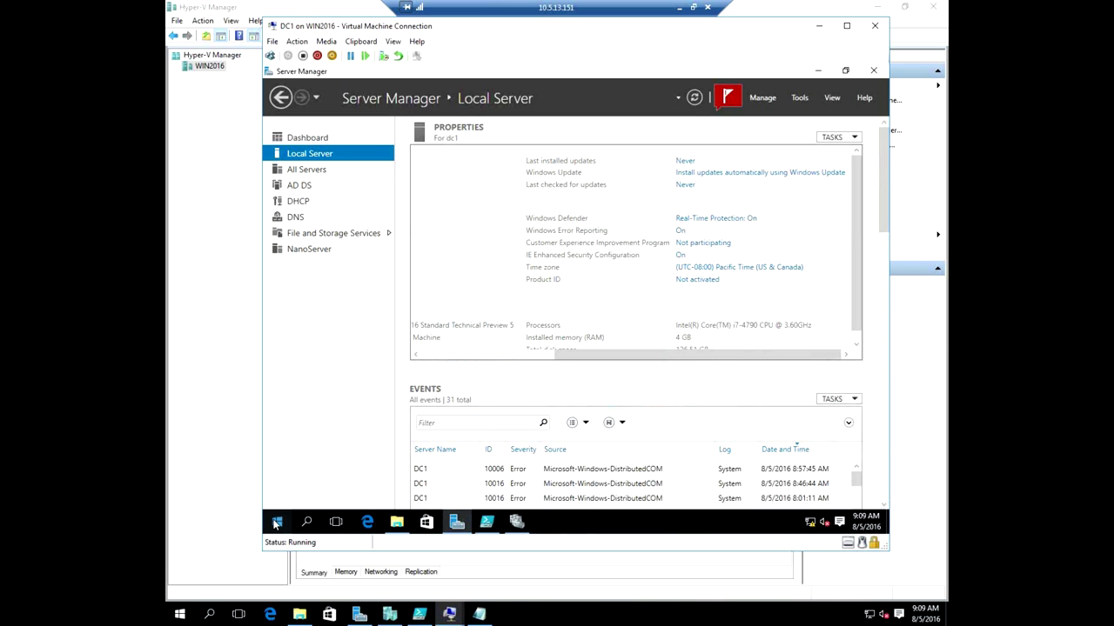
Launch iexplore from C:\Program Files\Internet Explorer in File Explorer.
left_click(396, 522)
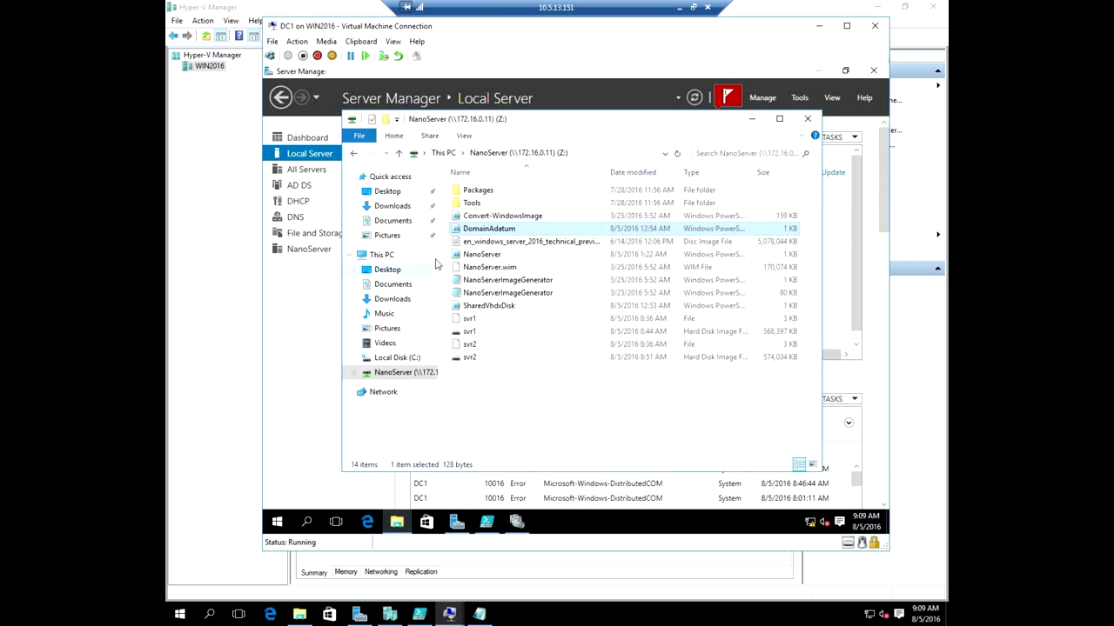
left_click(396, 357)
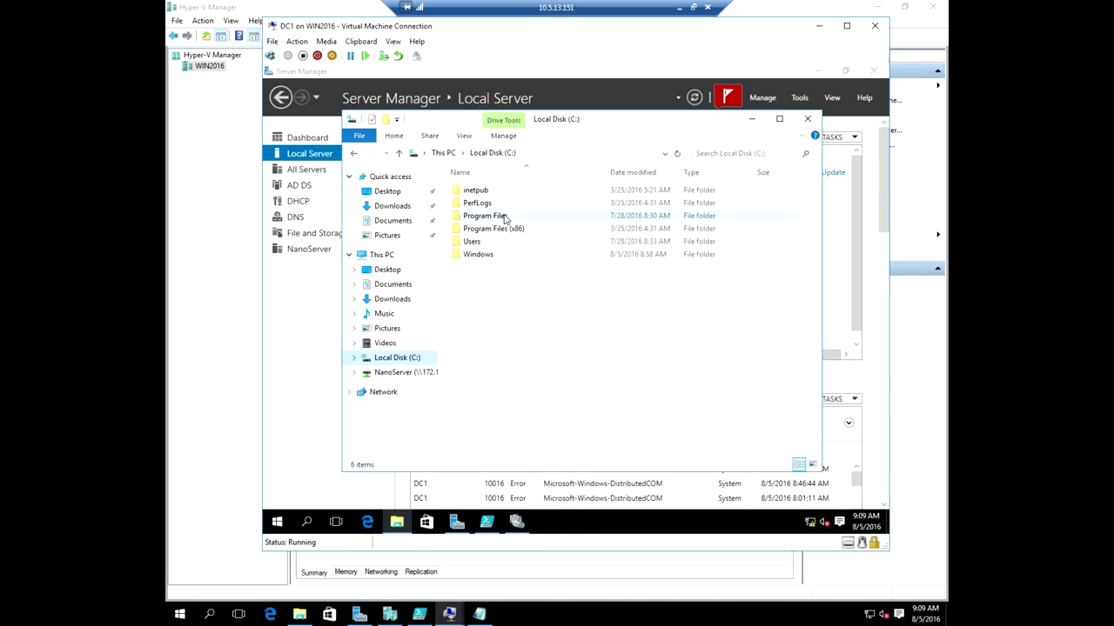
double_click(503, 216)
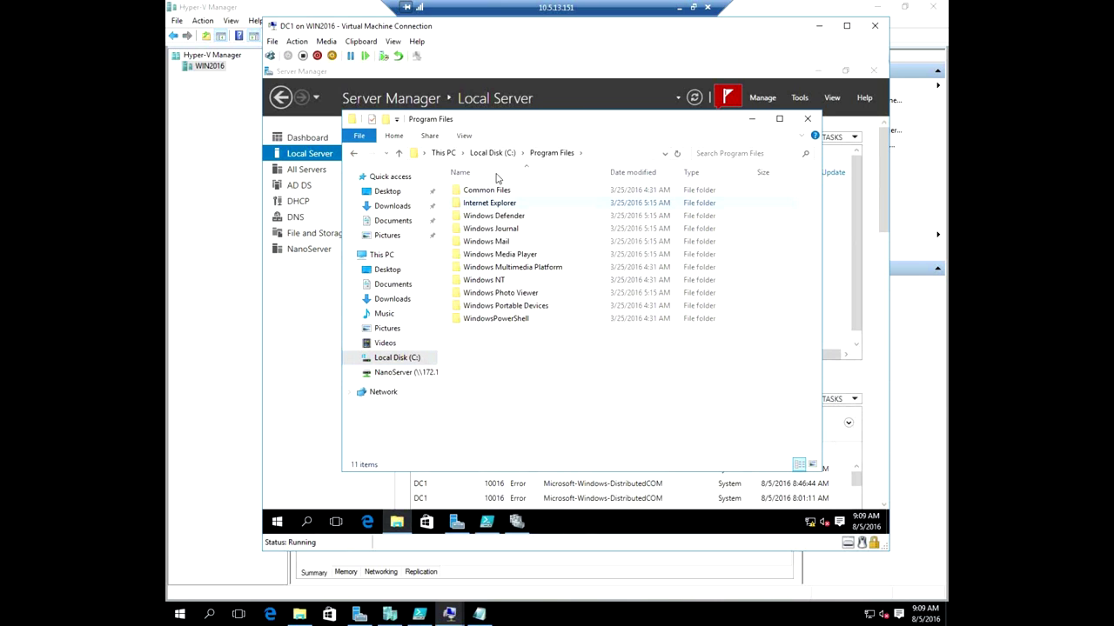
double_click(490, 204)
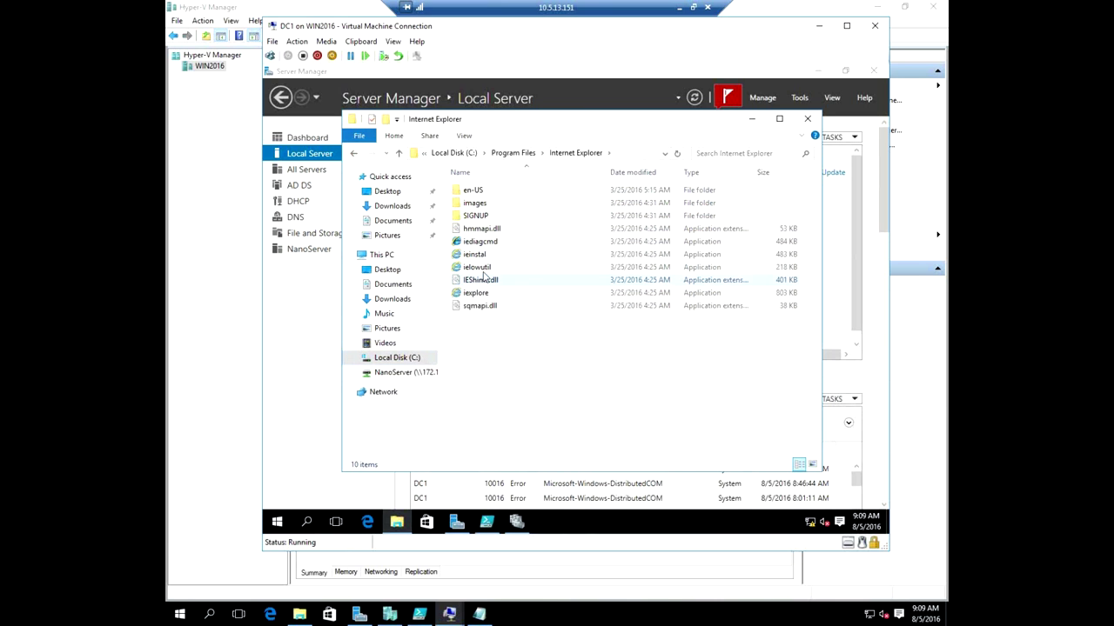
double_click(485, 294)
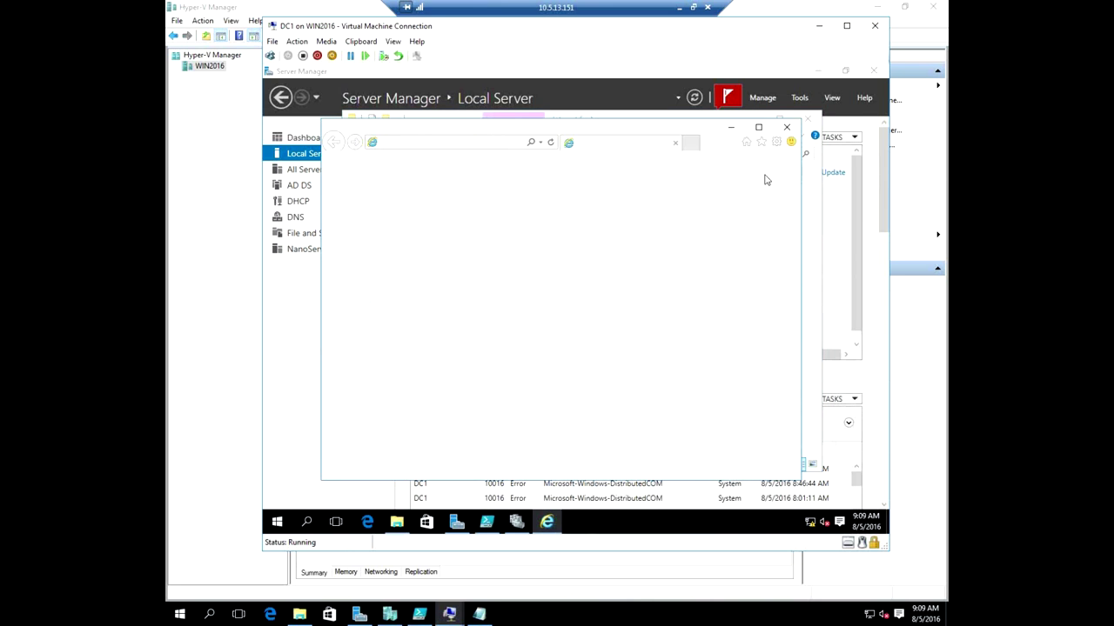
Accept the Internet Explorer 11 setup and set Internet Explorer as the default program with all its defaults.
left_click(628, 400)
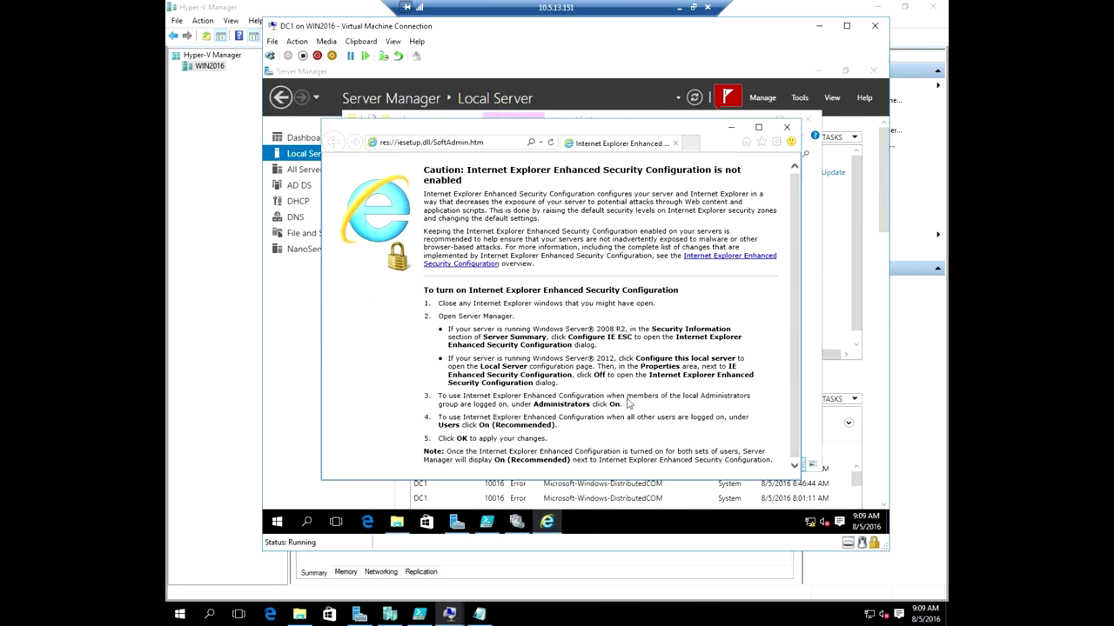
left_click(776, 141)
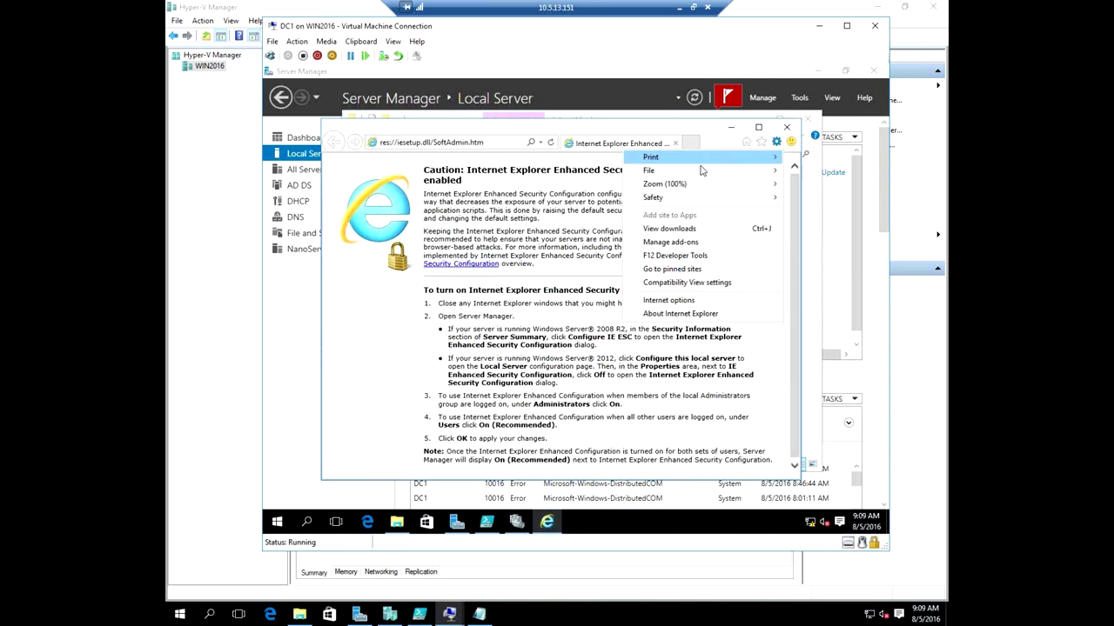
left_click(671, 300)
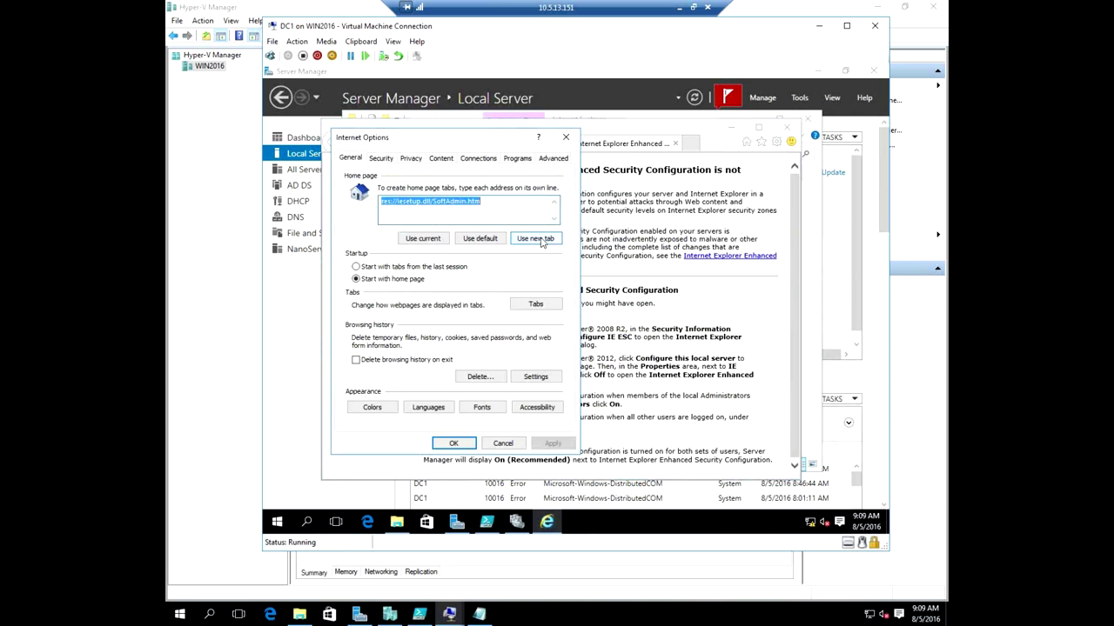
left_click(519, 159)
left_click(435, 230)
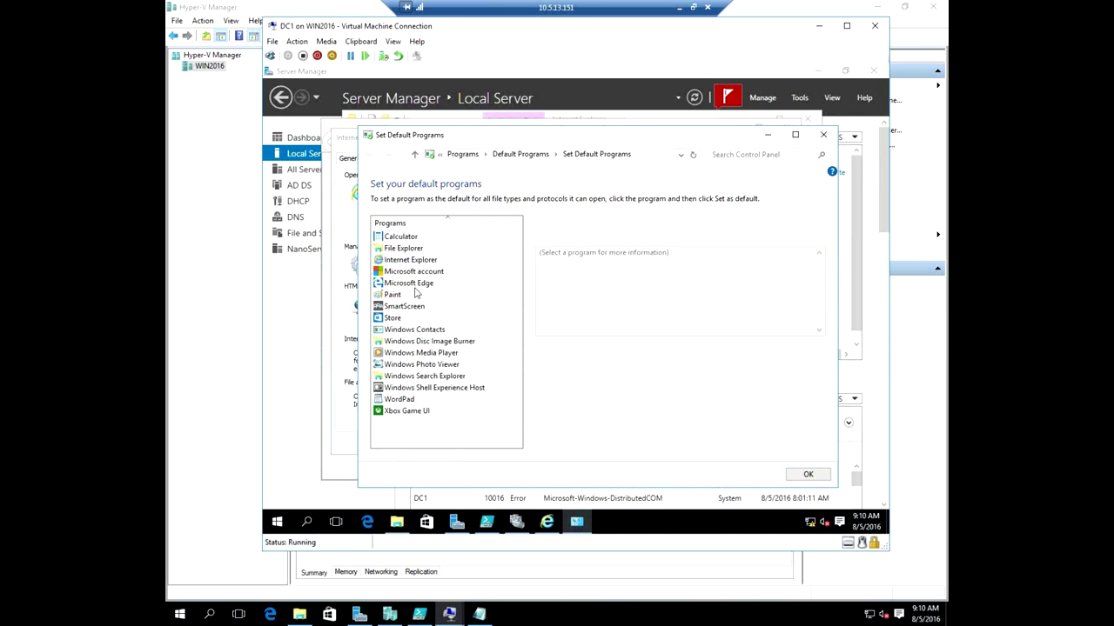
left_click(404, 264)
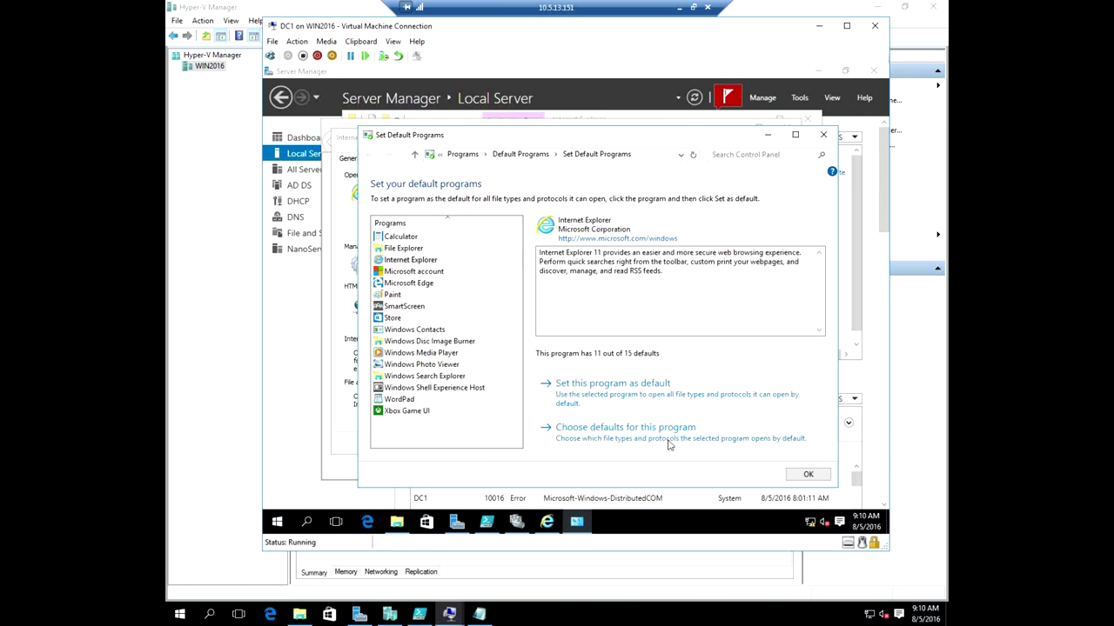
left_click(642, 394)
left_click(807, 476)
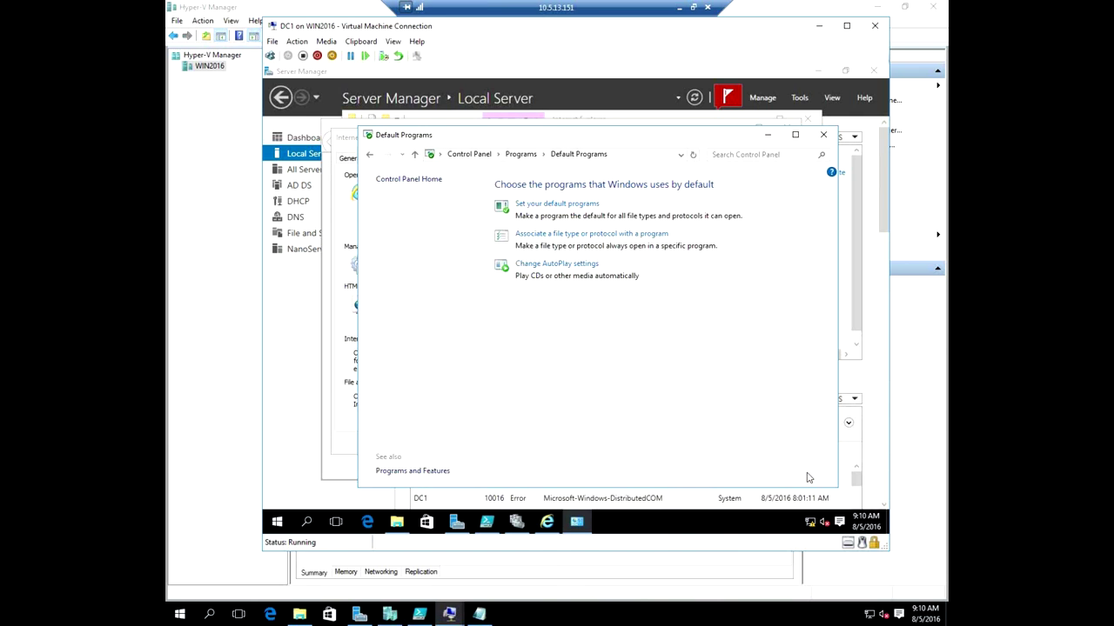
Close Default Programs, Internet Options, the IE ESC information page and the File Explorer window.
left_click(823, 138)
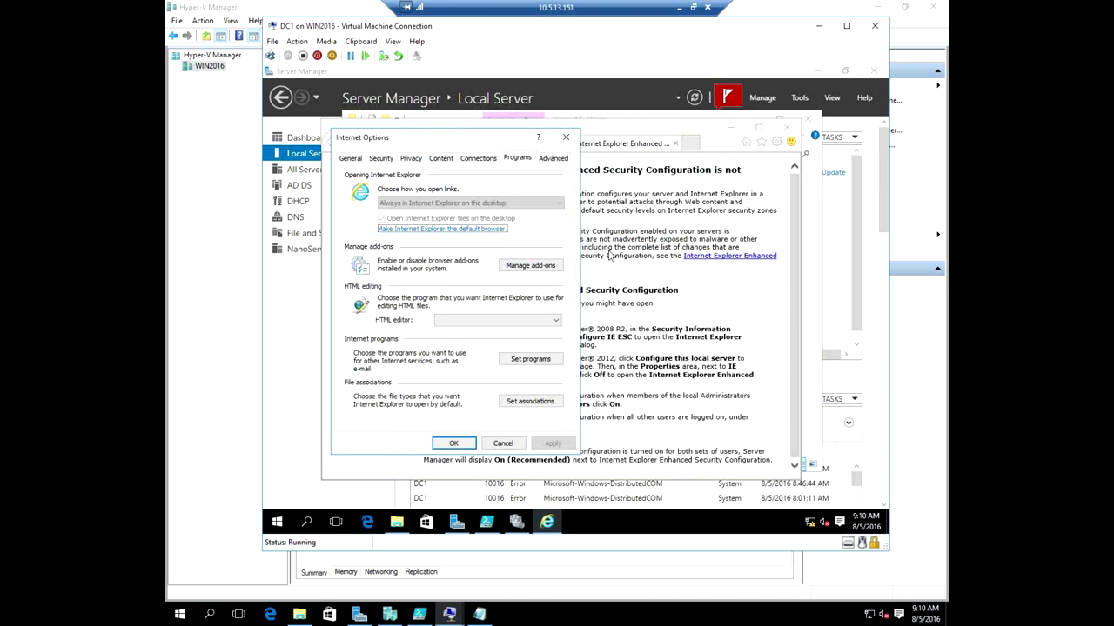
left_click(454, 443)
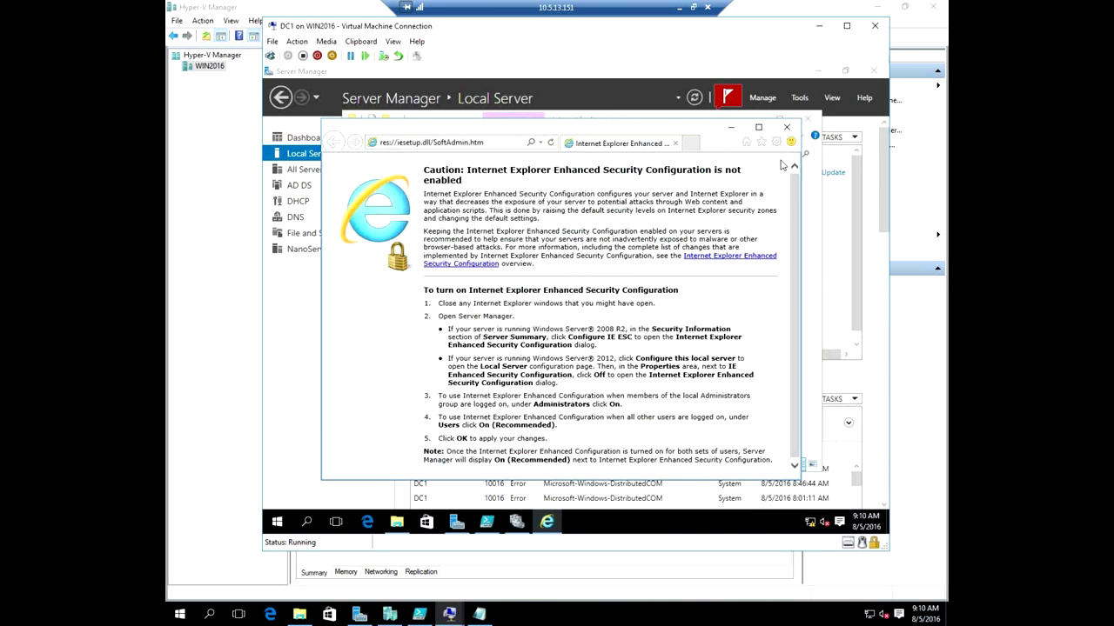
left_click(787, 127)
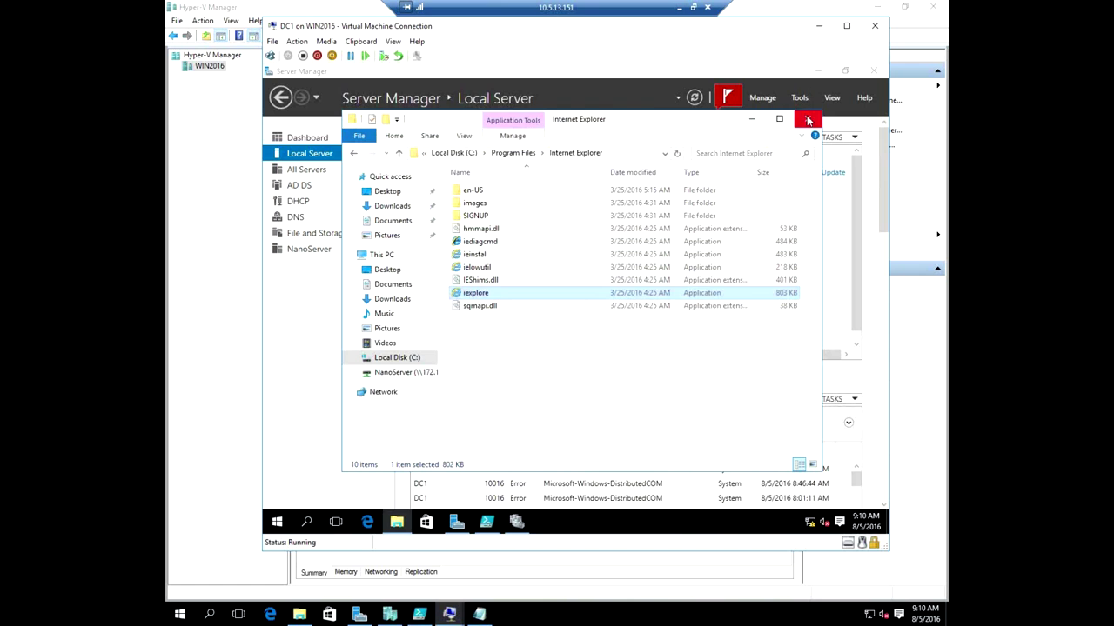
left_click(807, 121)
Open the full cluster validation report in Internet Explorer, allowing blocked content and maximizing it.
left_click(516, 521)
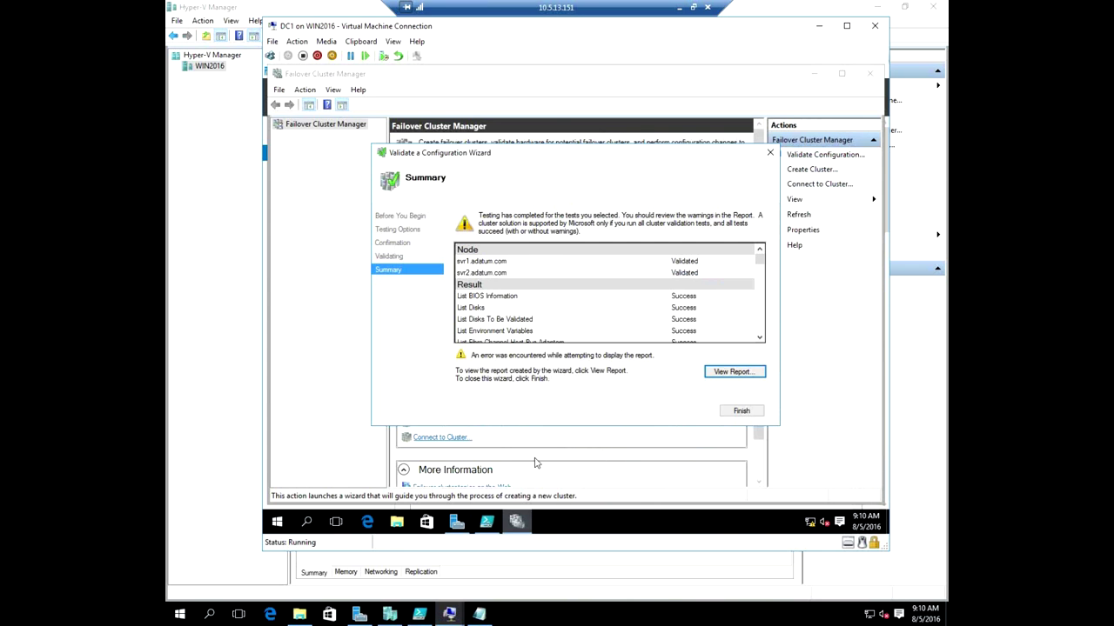
left_click(735, 372)
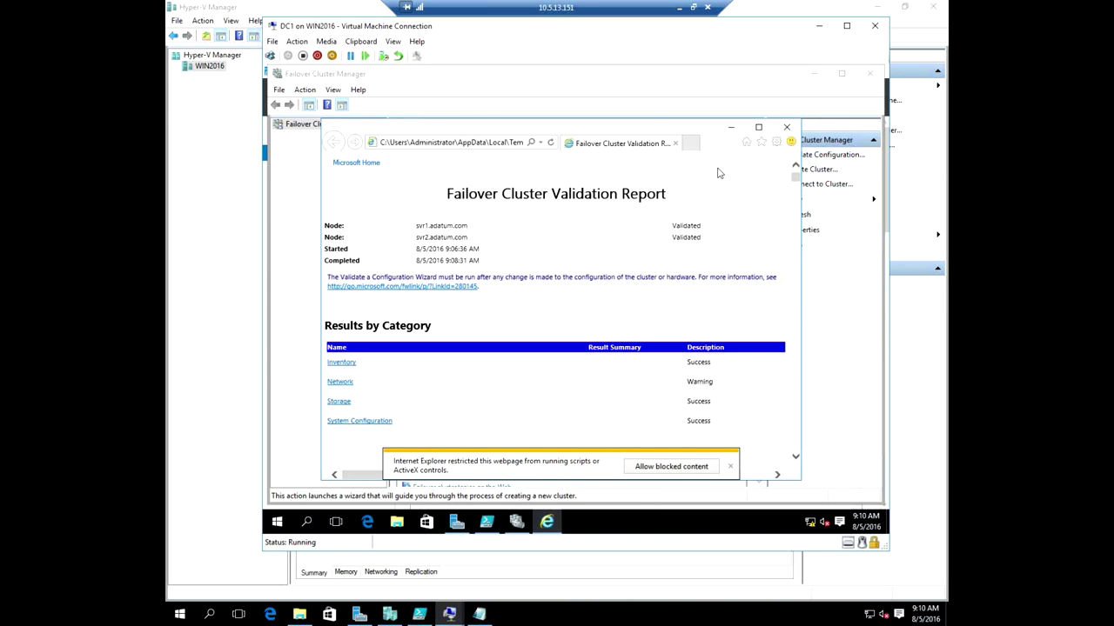
left_click(674, 468)
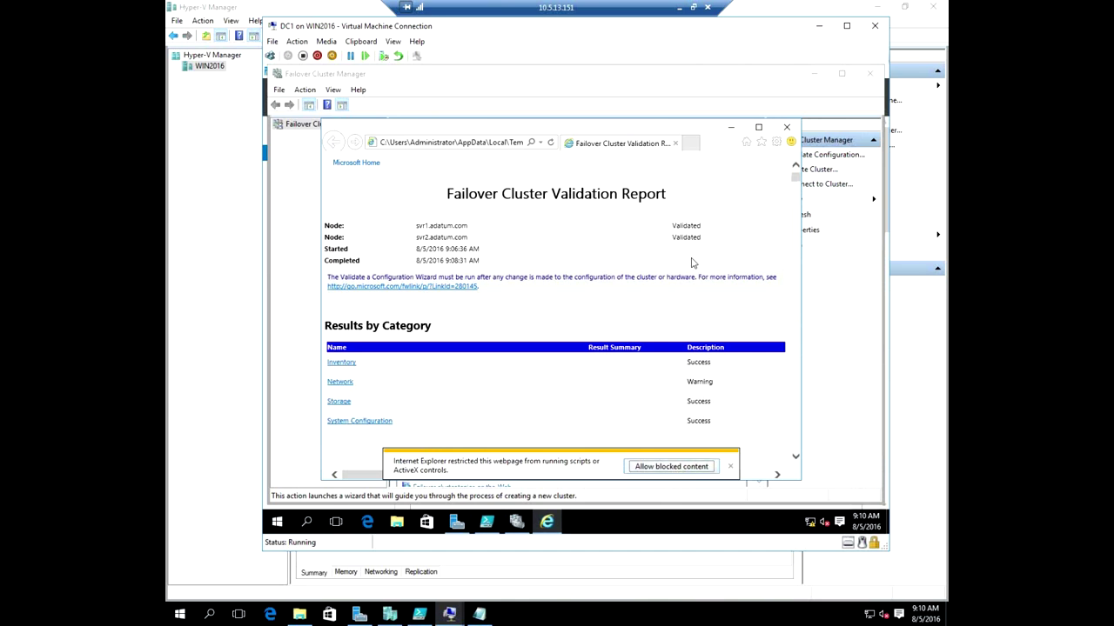
left_click(758, 128)
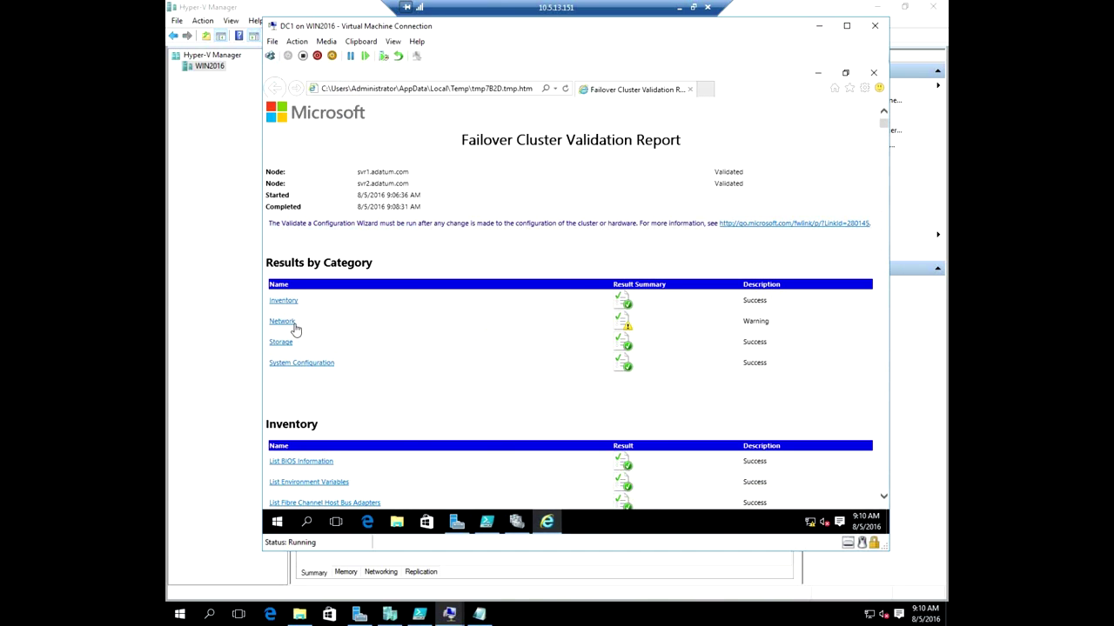
Review the Validate IP Configuration warnings that neither node has a default gateway adapter, then close the report and wizard.
scroll(479, 422, "down", 7)
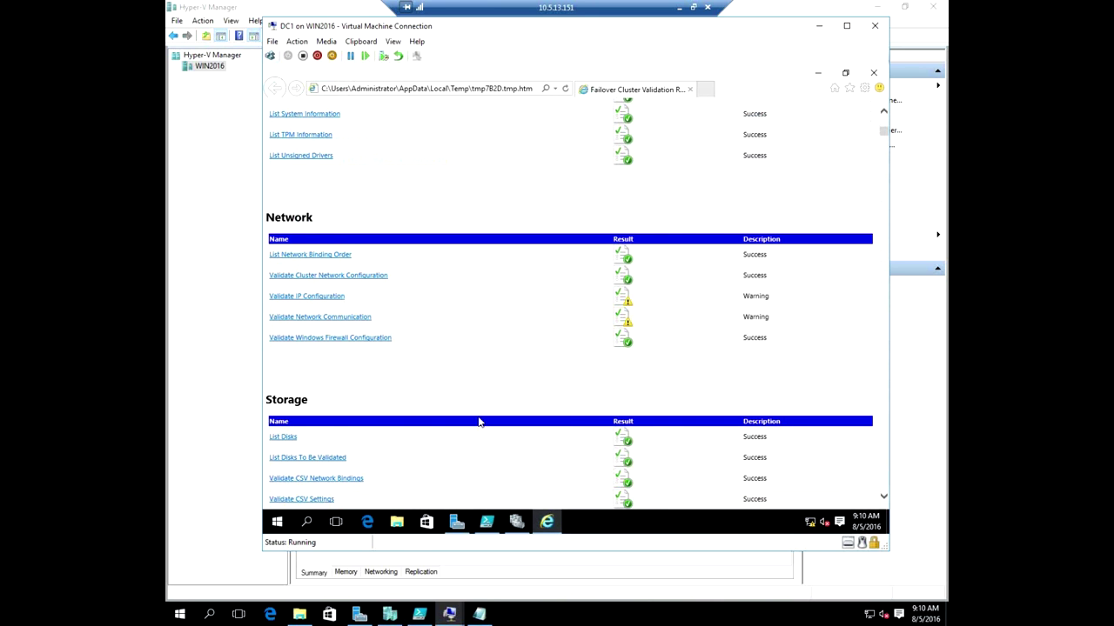
left_click(320, 298)
scroll(462, 366, "down", 5)
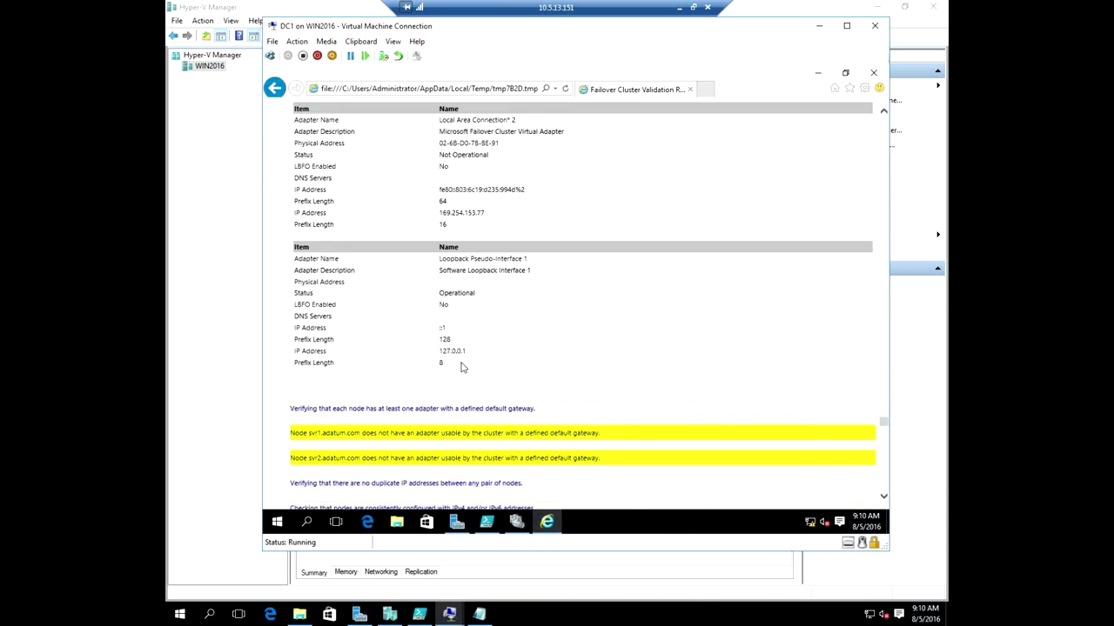
scroll(461, 366, "down", 3)
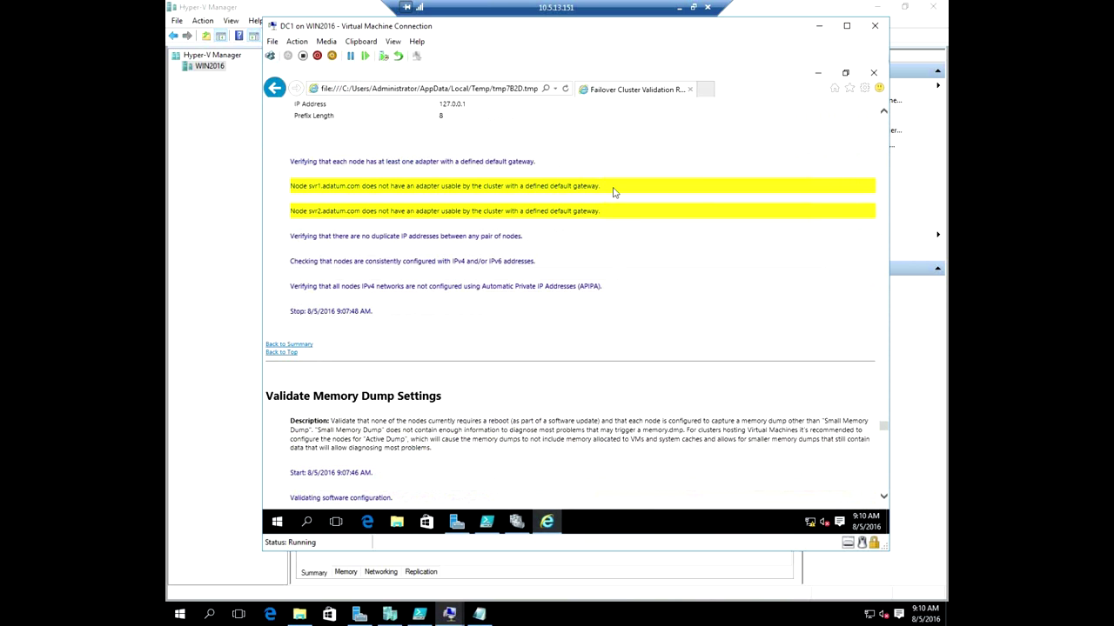
left_click_drag(442, 187, 601, 188)
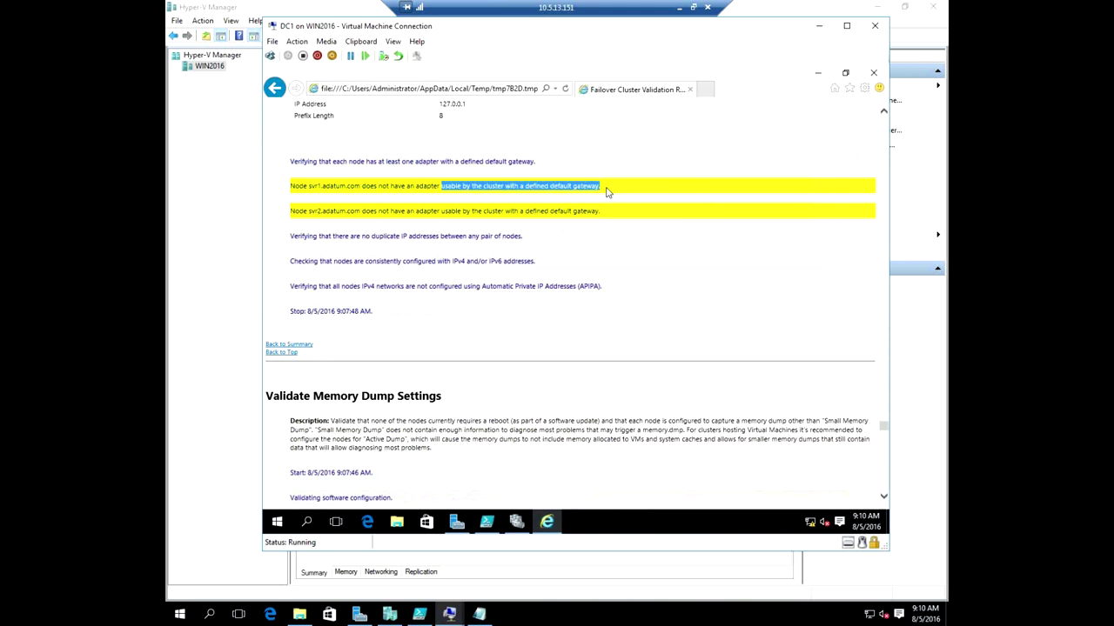
left_click_drag(390, 186, 604, 193)
left_click_drag(322, 187, 525, 190)
left_click_drag(416, 210, 641, 212)
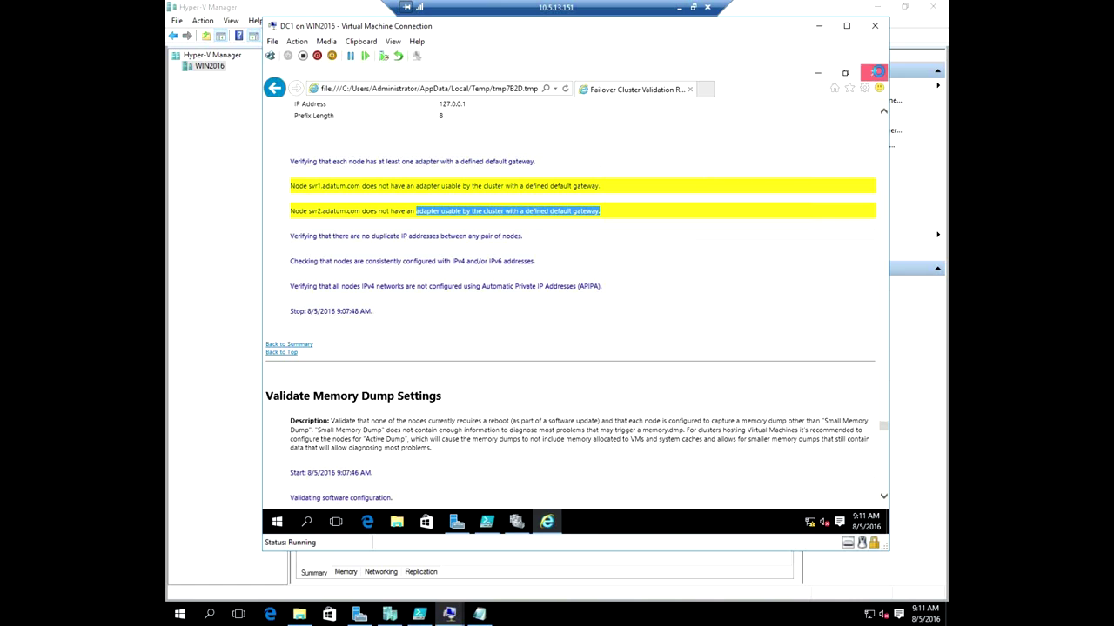
left_click(875, 73)
left_click(739, 410)
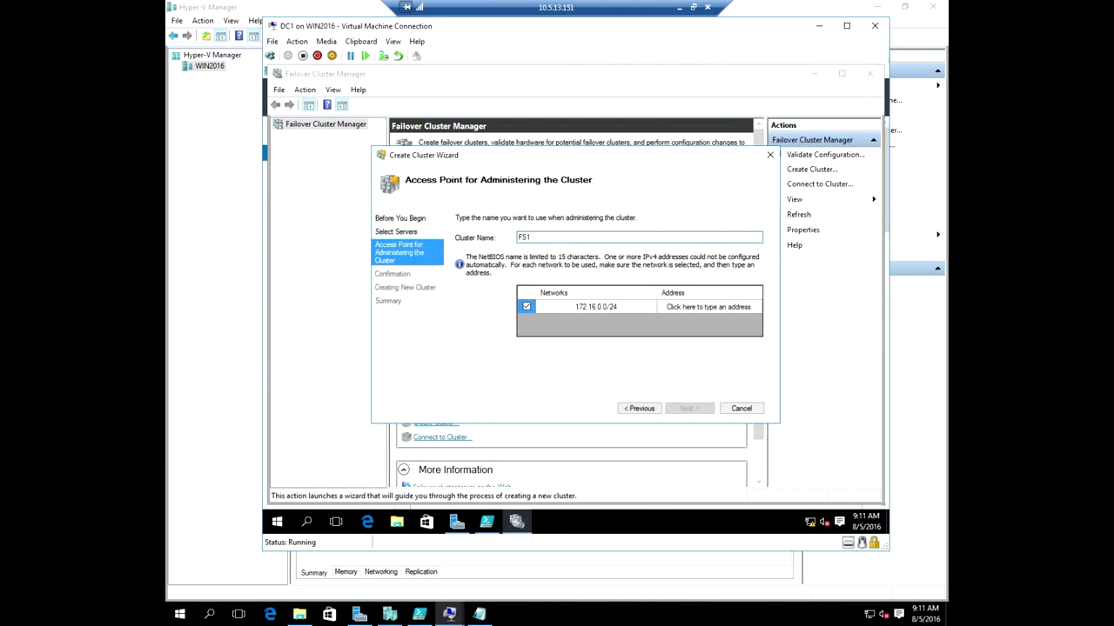
Create cluster FS1 with address 172.16.0.15 and close the completed wizard.
left_click(749, 307)
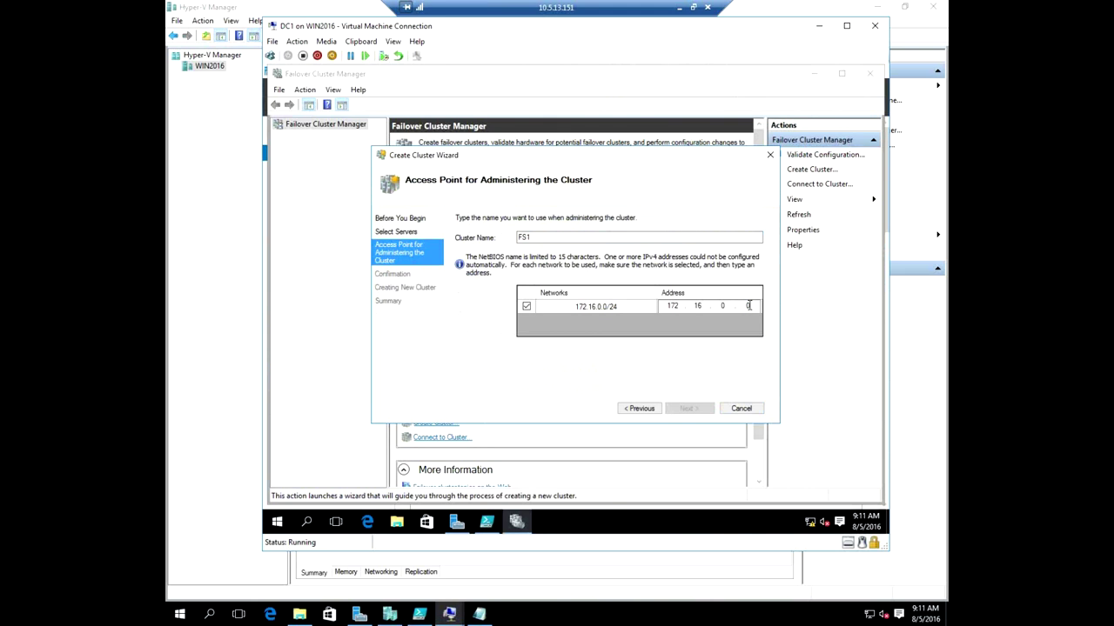
type("15")
left_click(692, 408)
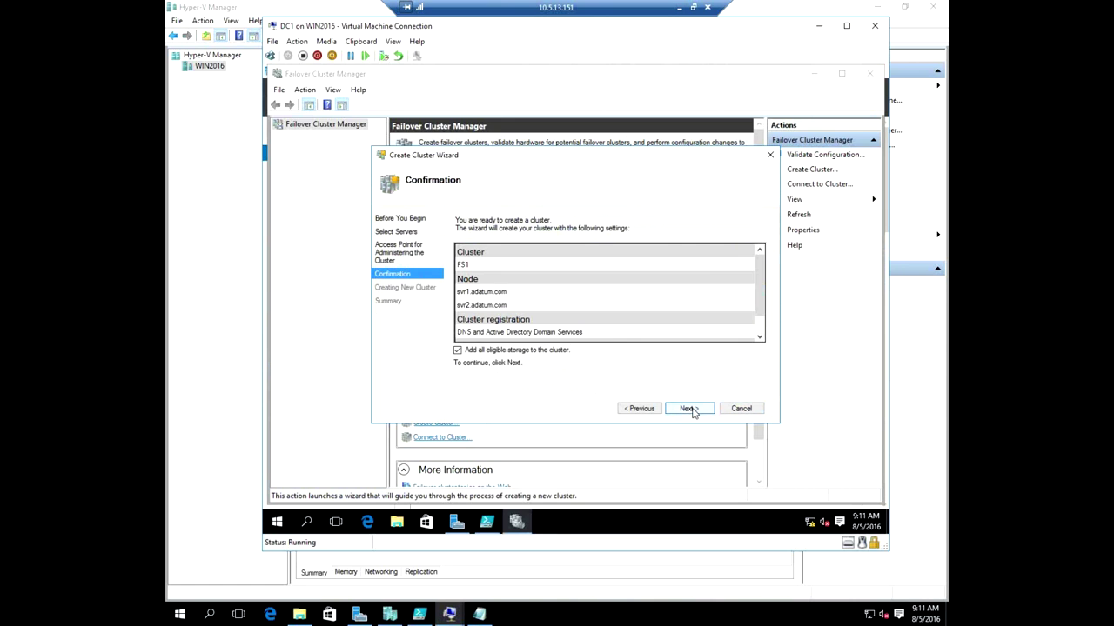
left_click(689, 408)
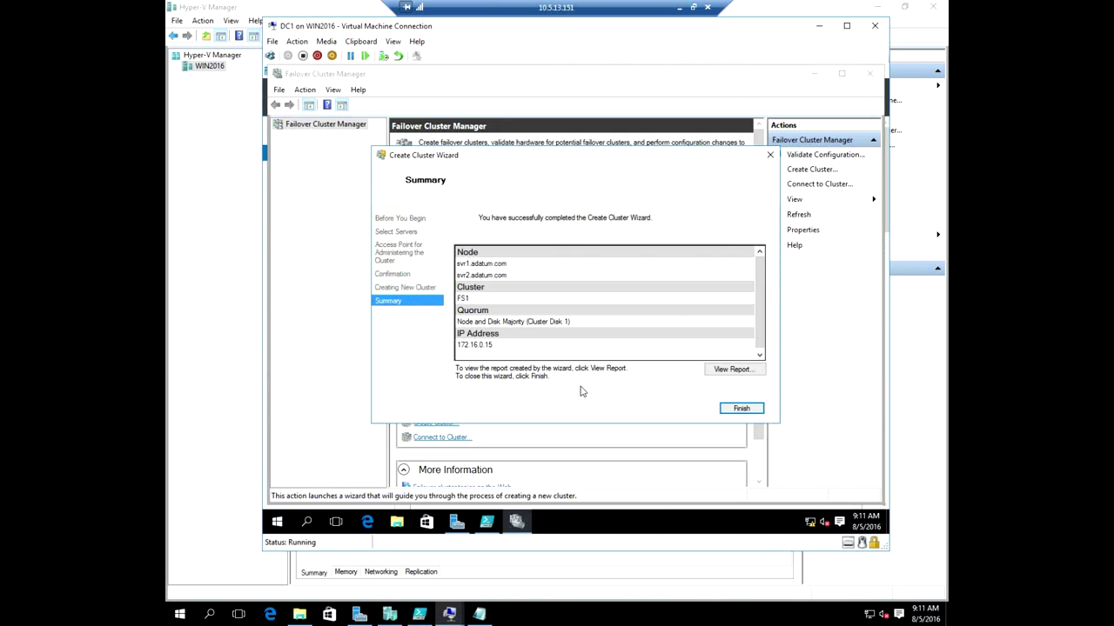
left_click(741, 408)
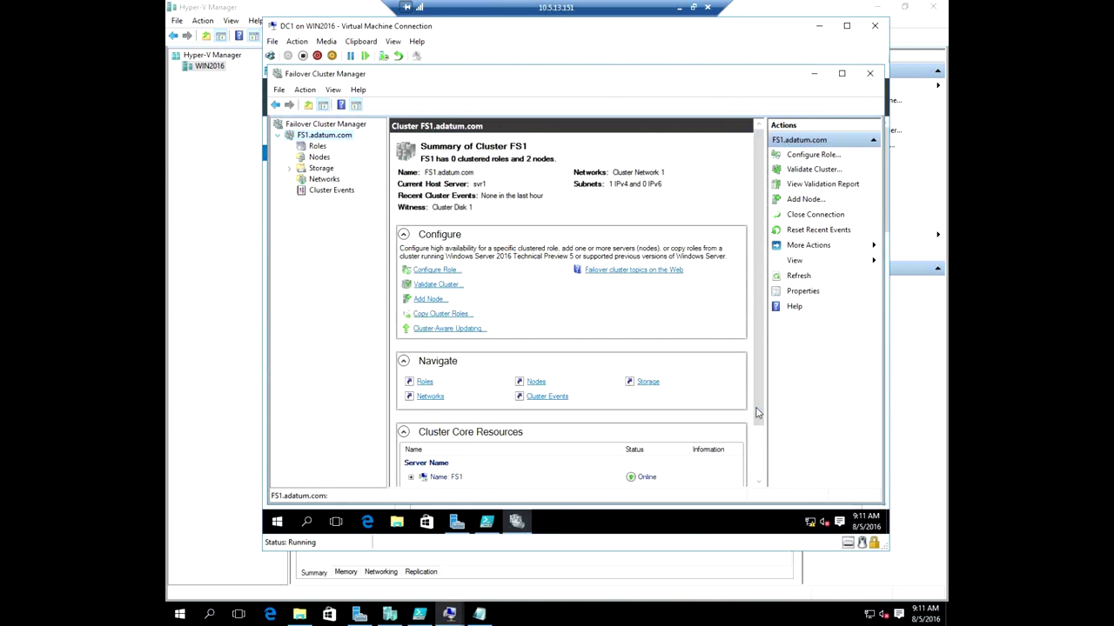
Add Cluster Disk 2 to Cluster Shared Volumes under Storage > Disks, then open the Roles list.
double_click(322, 170)
left_click(328, 179)
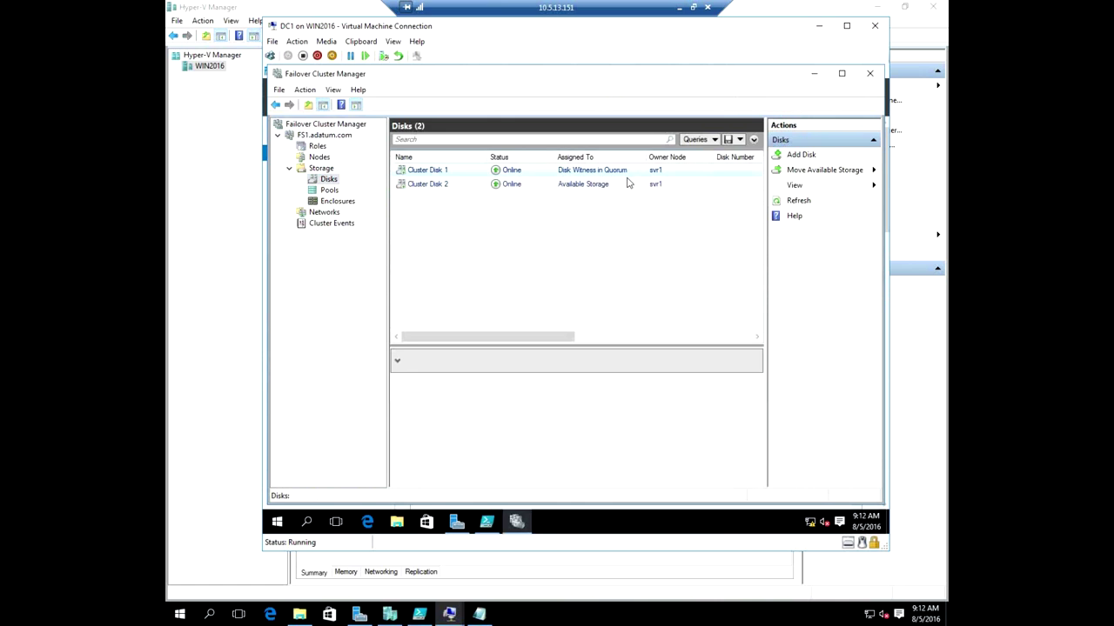
left_click_drag(533, 337, 643, 331)
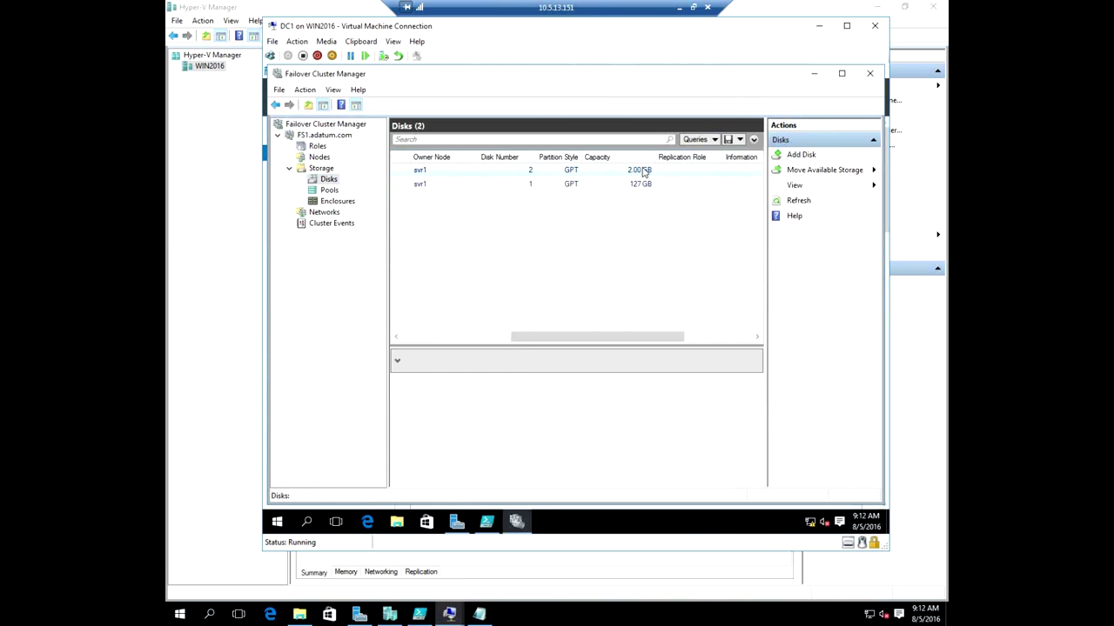
left_click_drag(529, 337, 419, 337)
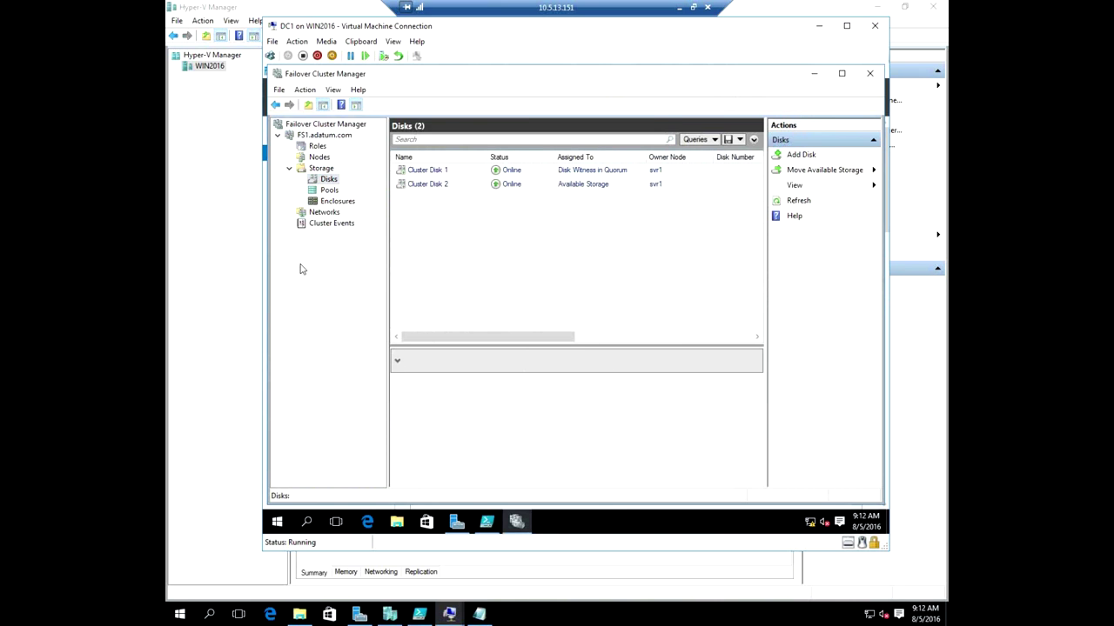
right_click(441, 184)
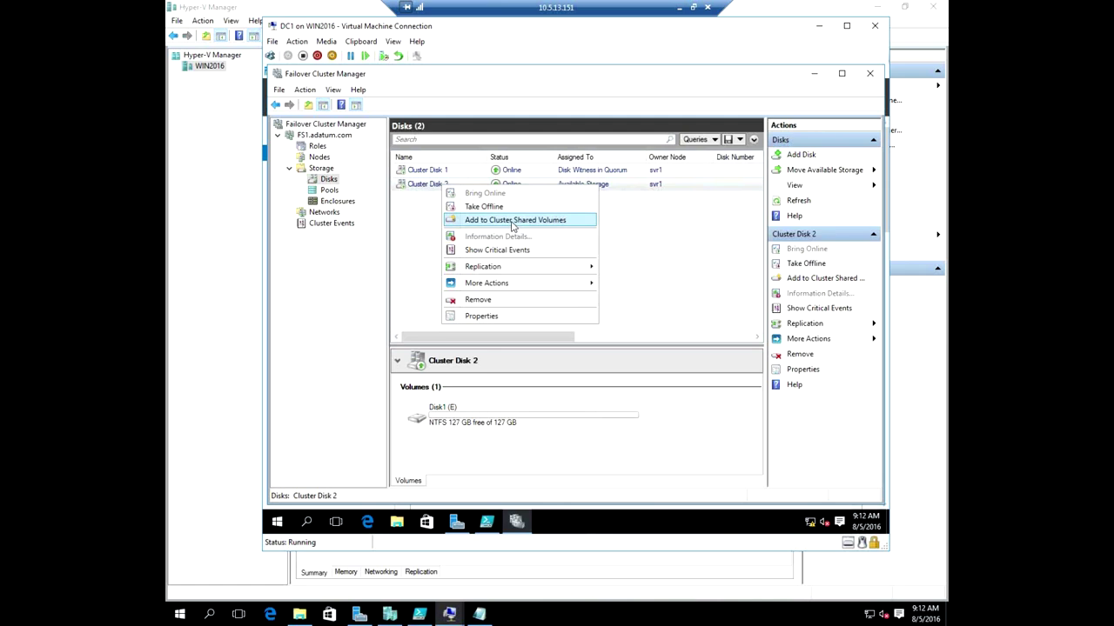
left_click(495, 225)
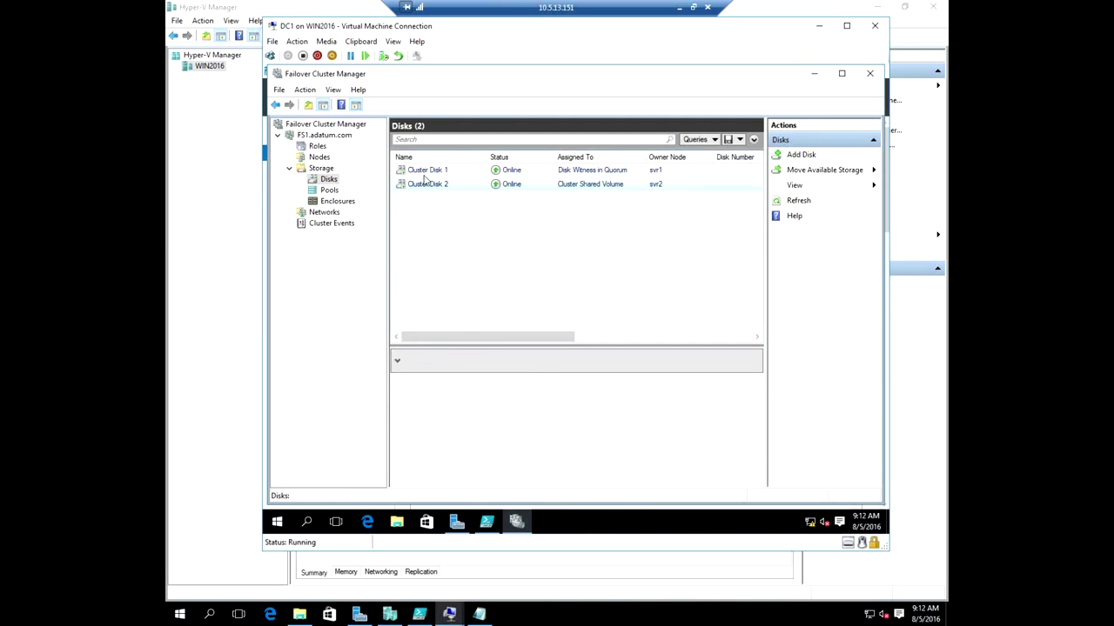
left_click(318, 146)
Configure a Scale-Out File Server role named FileServer via the High Availability Wizard and select it.
right_click(320, 148)
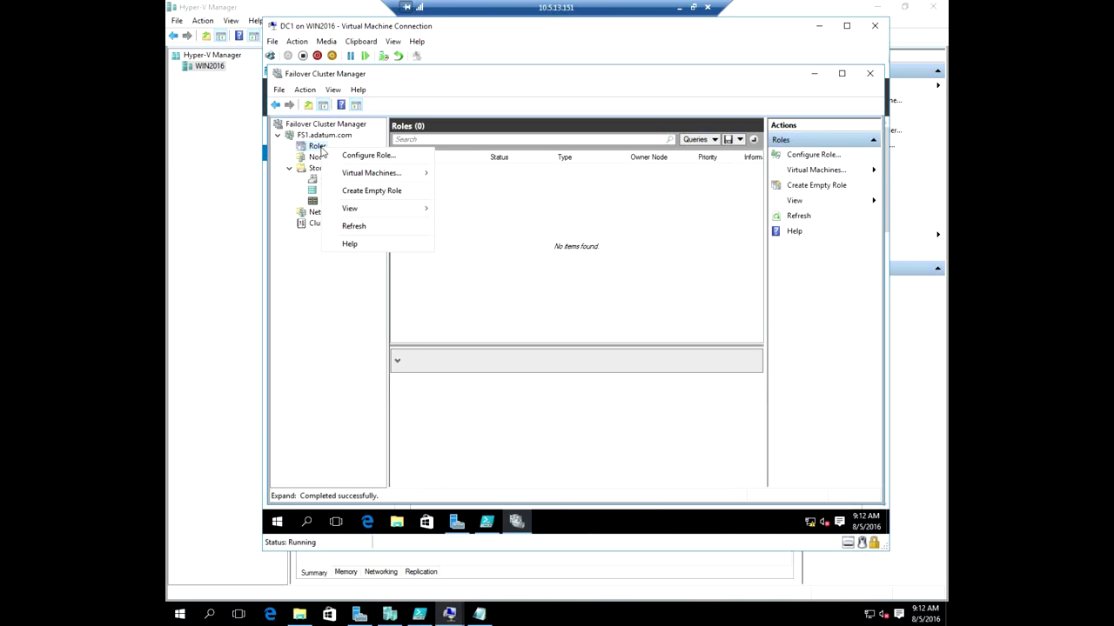
left_click(400, 157)
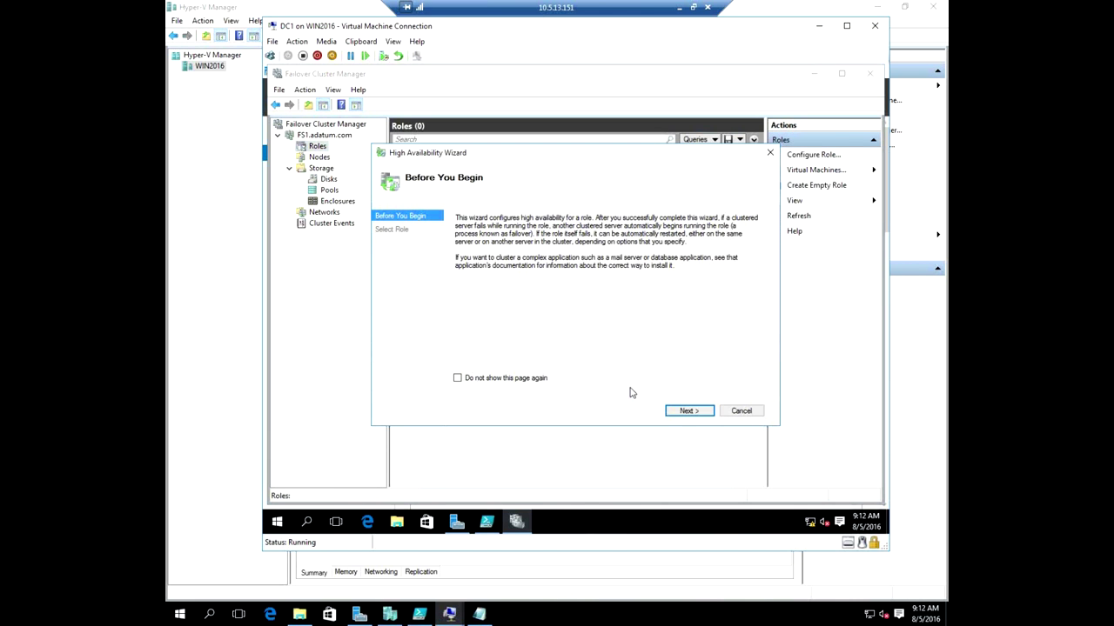
left_click(687, 411)
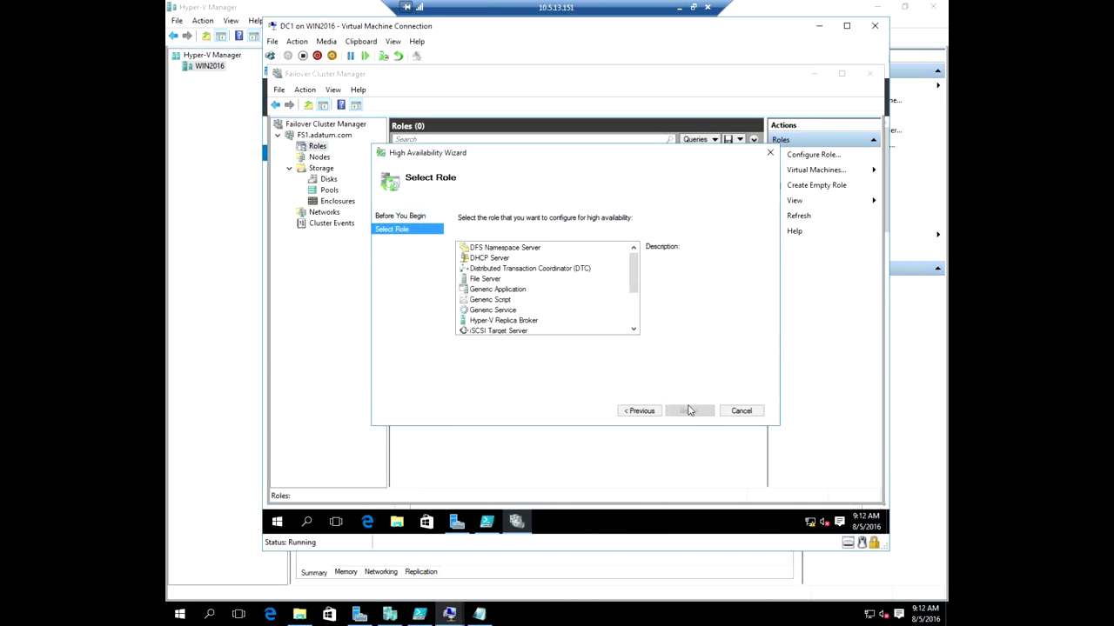
left_click(474, 279)
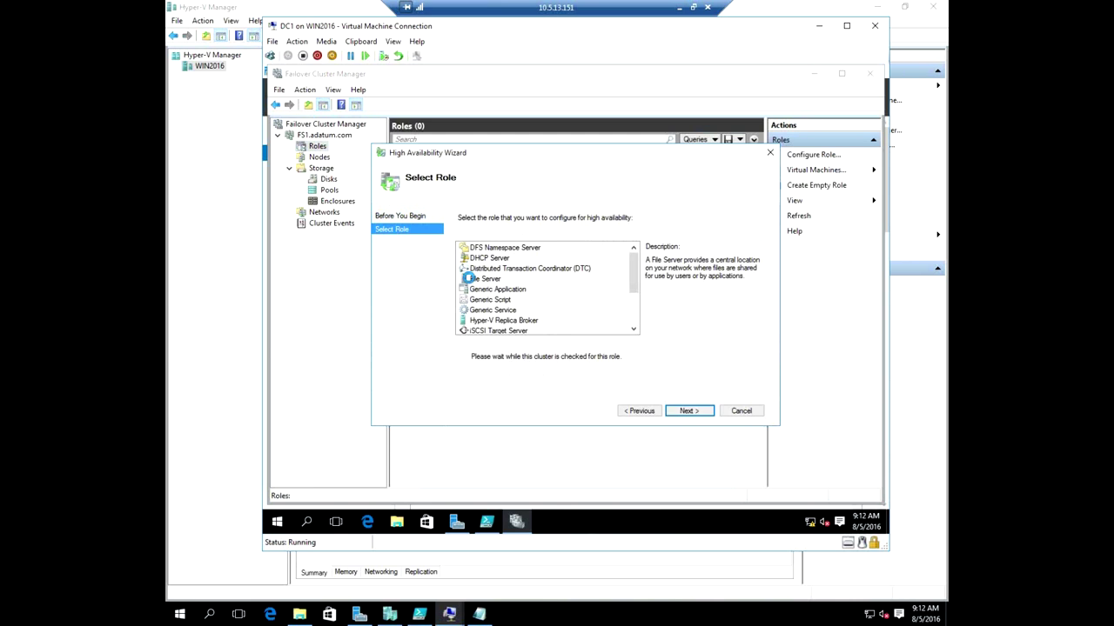
left_click(692, 413)
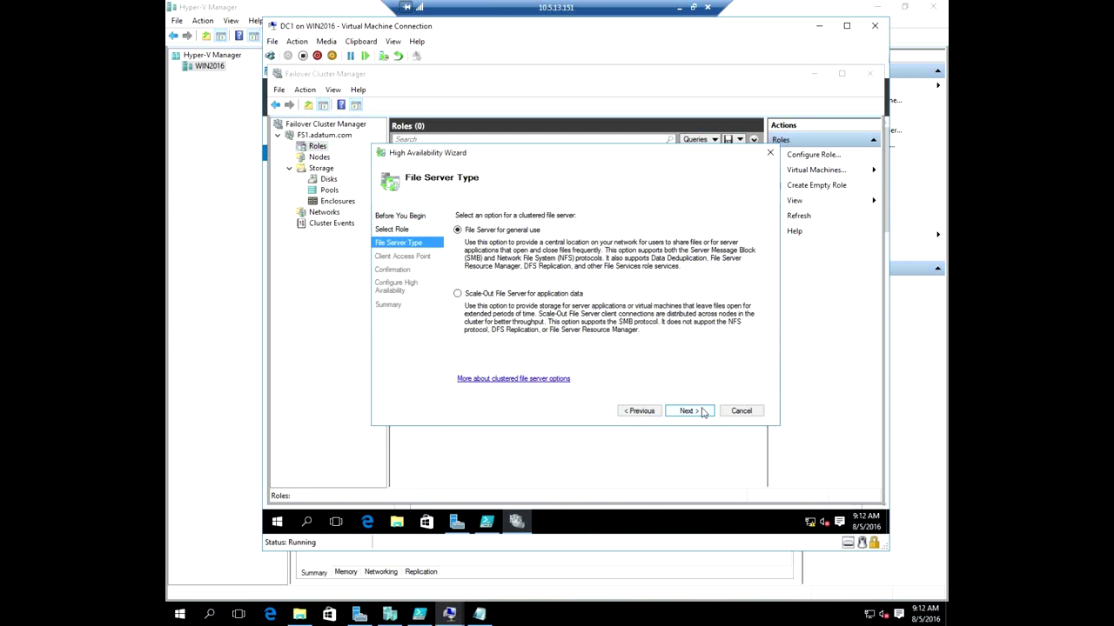
left_click(702, 412)
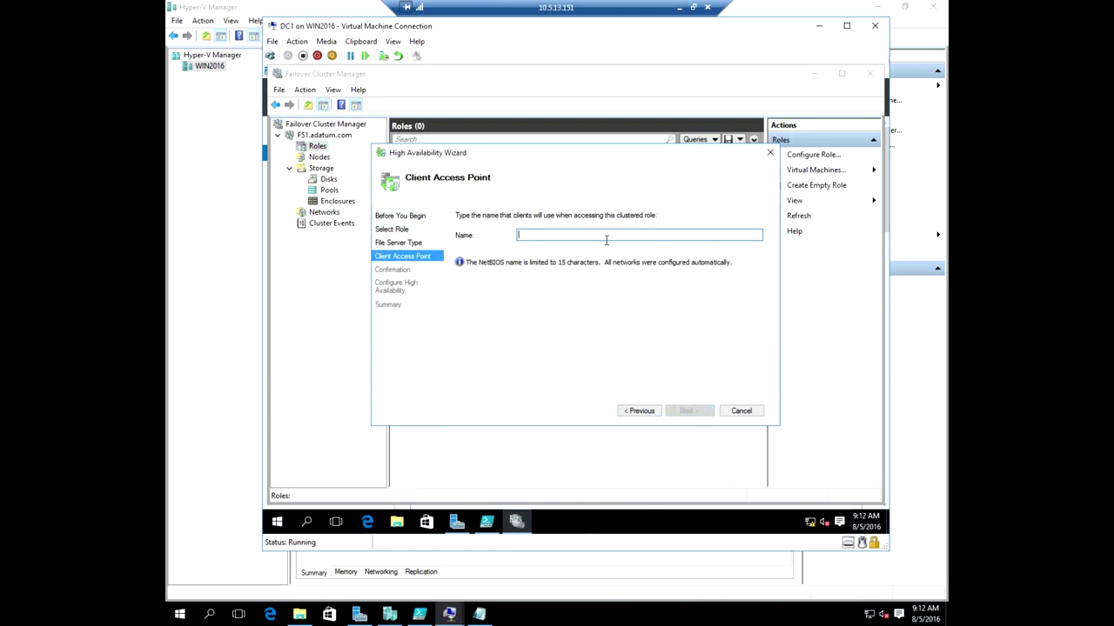
type("FileServer")
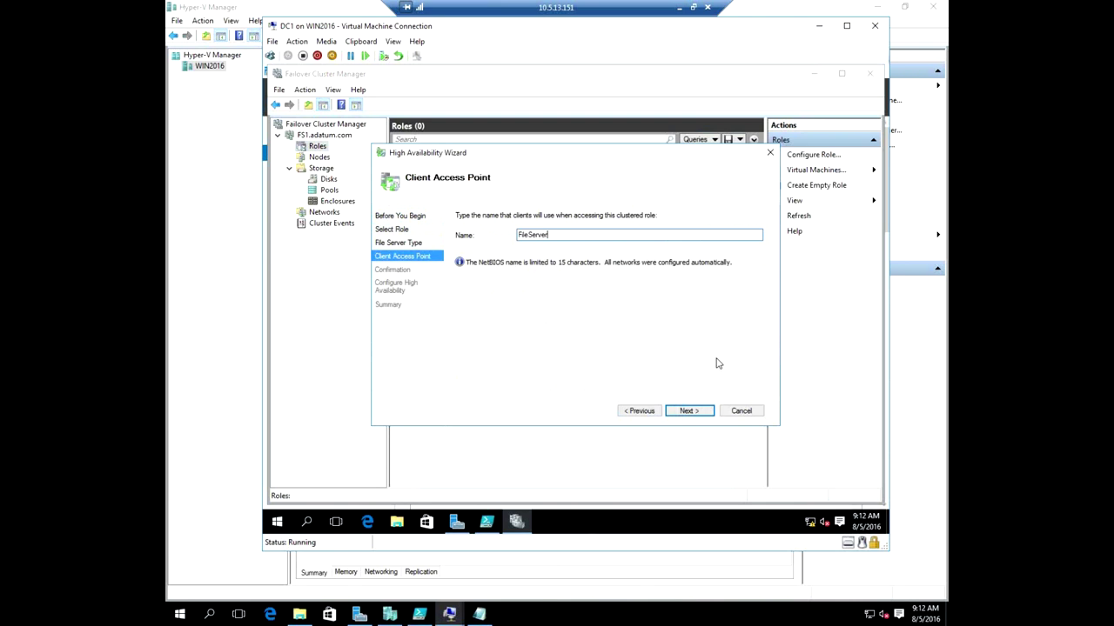
left_click(689, 411)
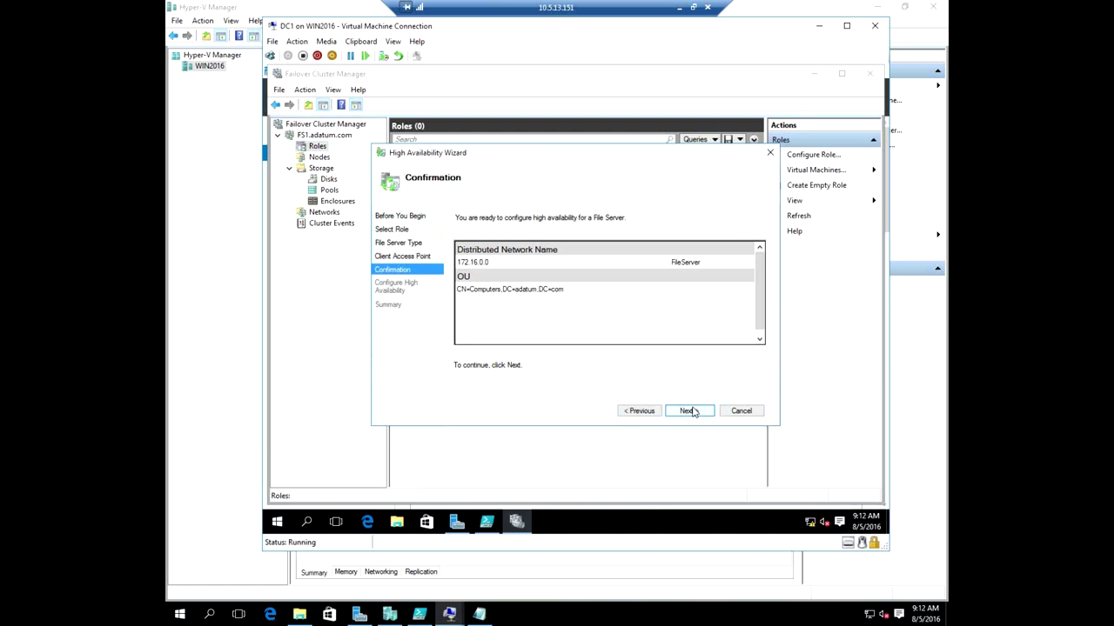
left_click(690, 412)
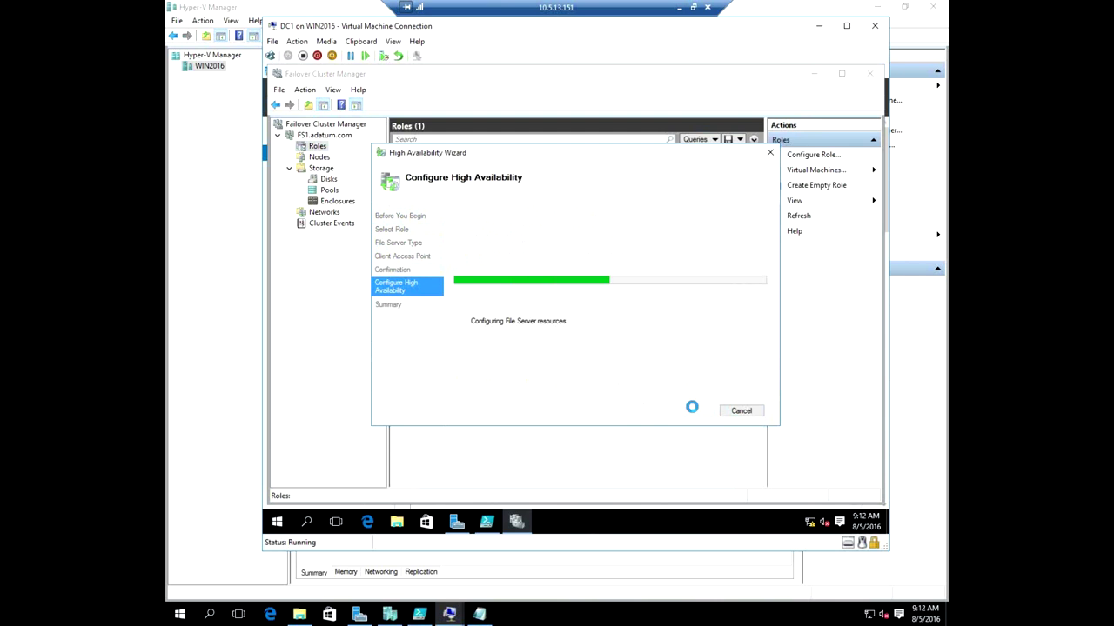
left_click(740, 411)
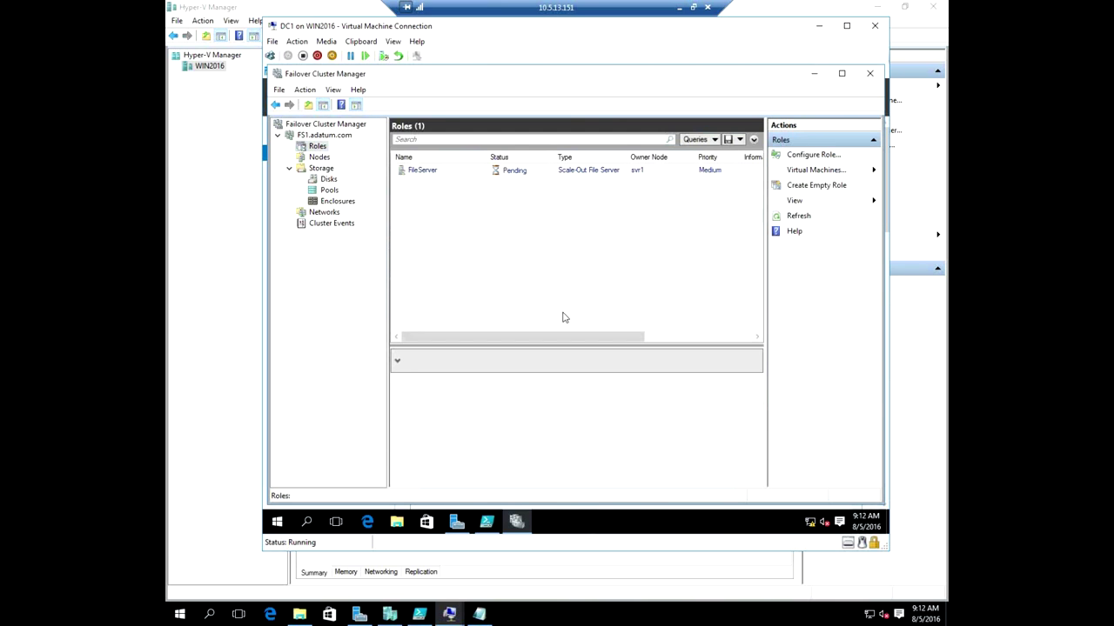
left_click(442, 174)
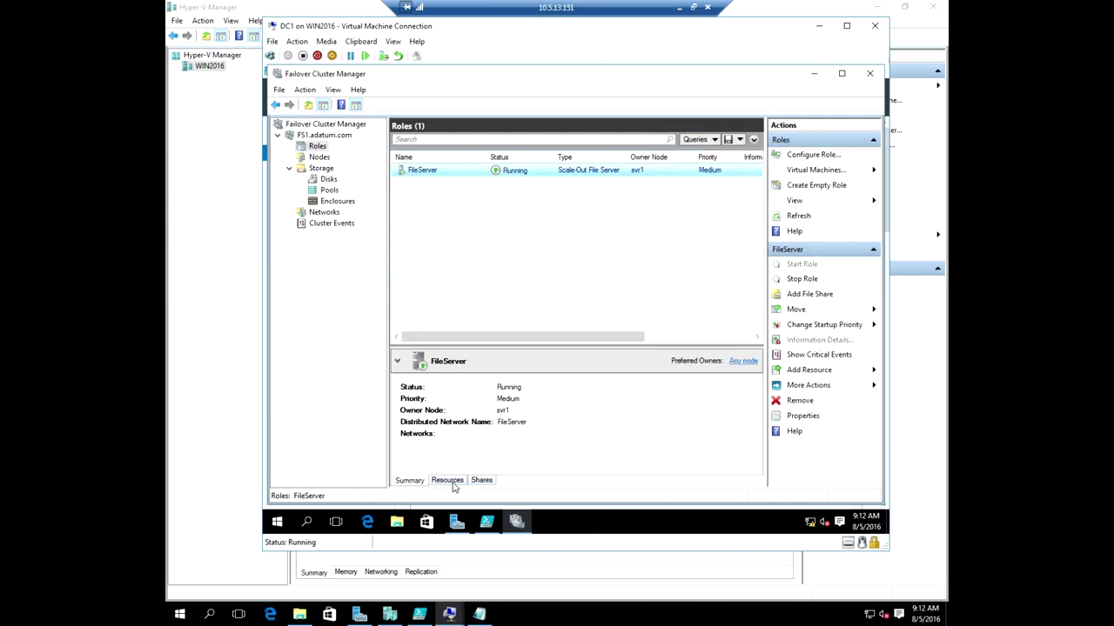
left_click(812, 295)
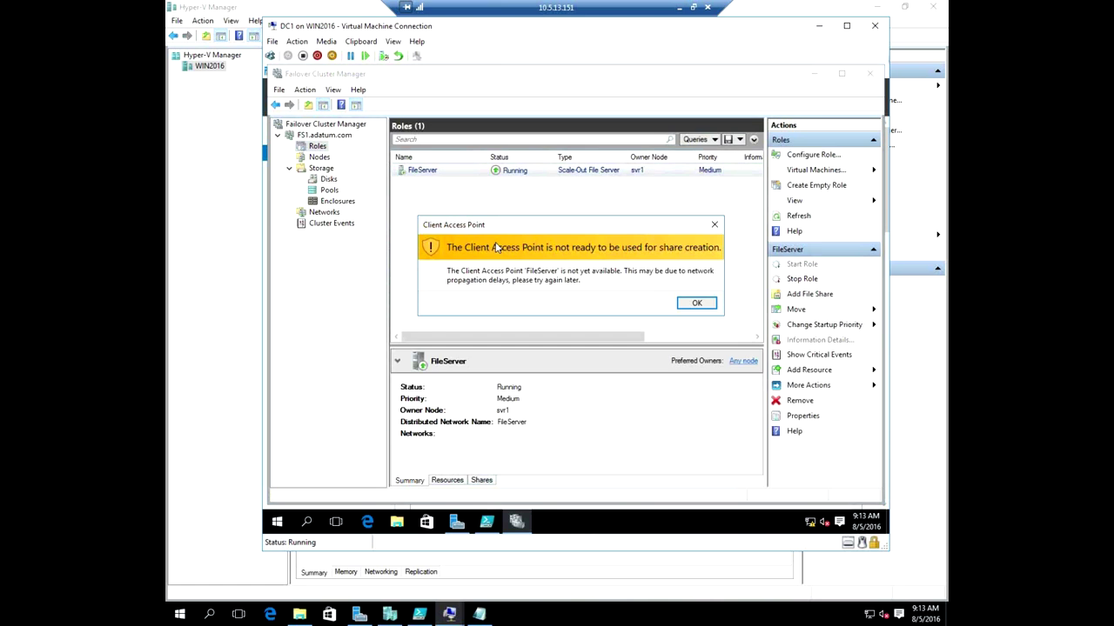
left_click(697, 304)
left_click(818, 294)
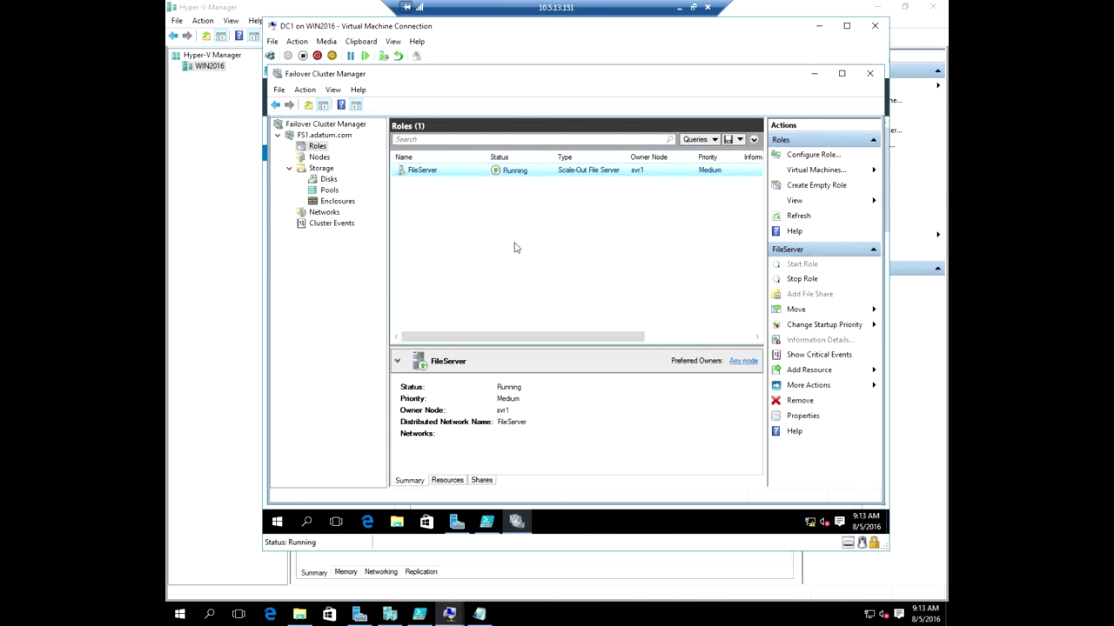
left_click(697, 305)
Open DNS Manager and display the records of DC1's adatum.com forward lookup zone.
left_click(456, 522)
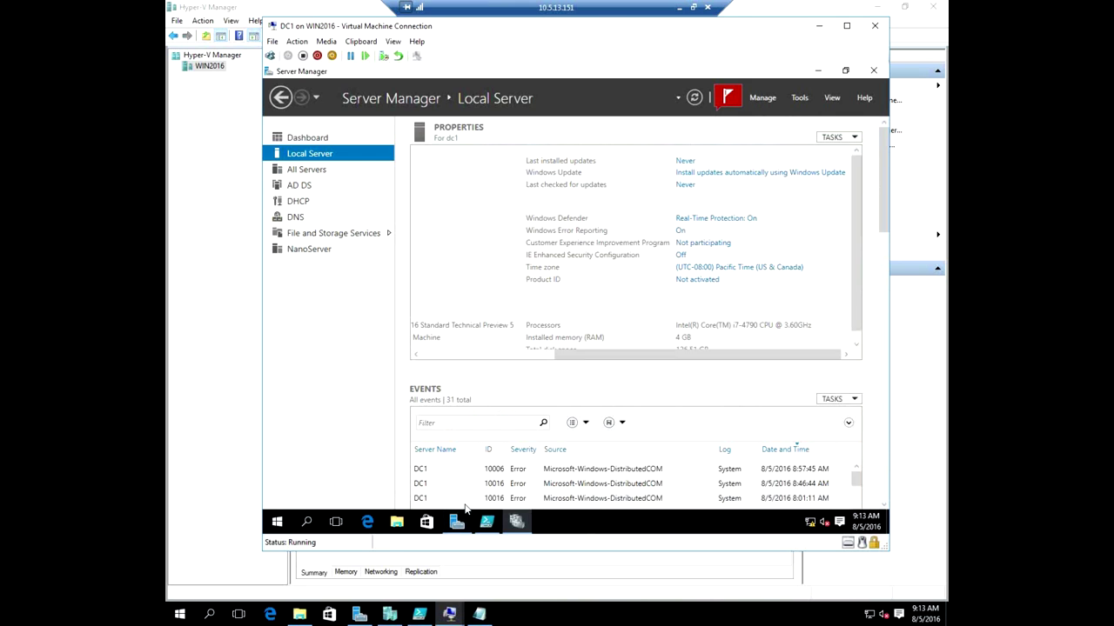
left_click(798, 99)
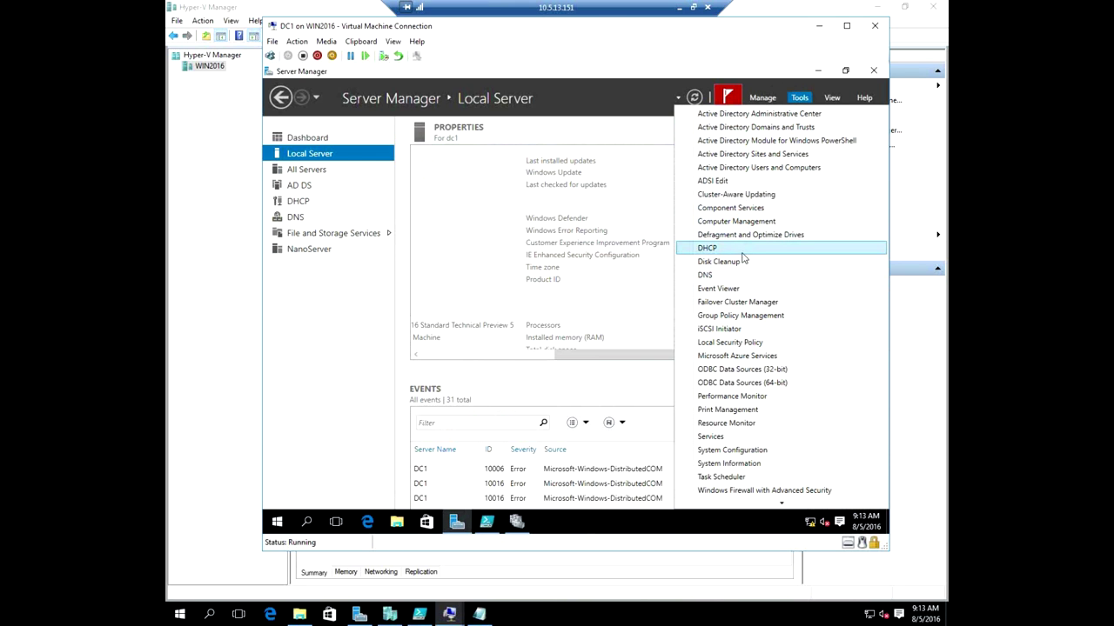
left_click(731, 279)
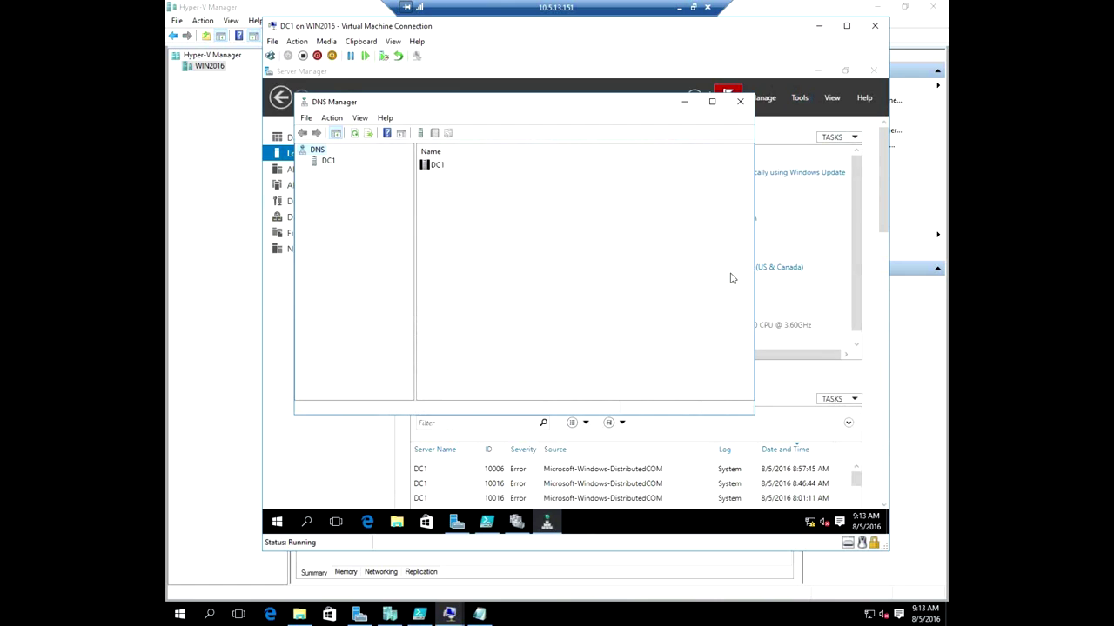
left_click(322, 162)
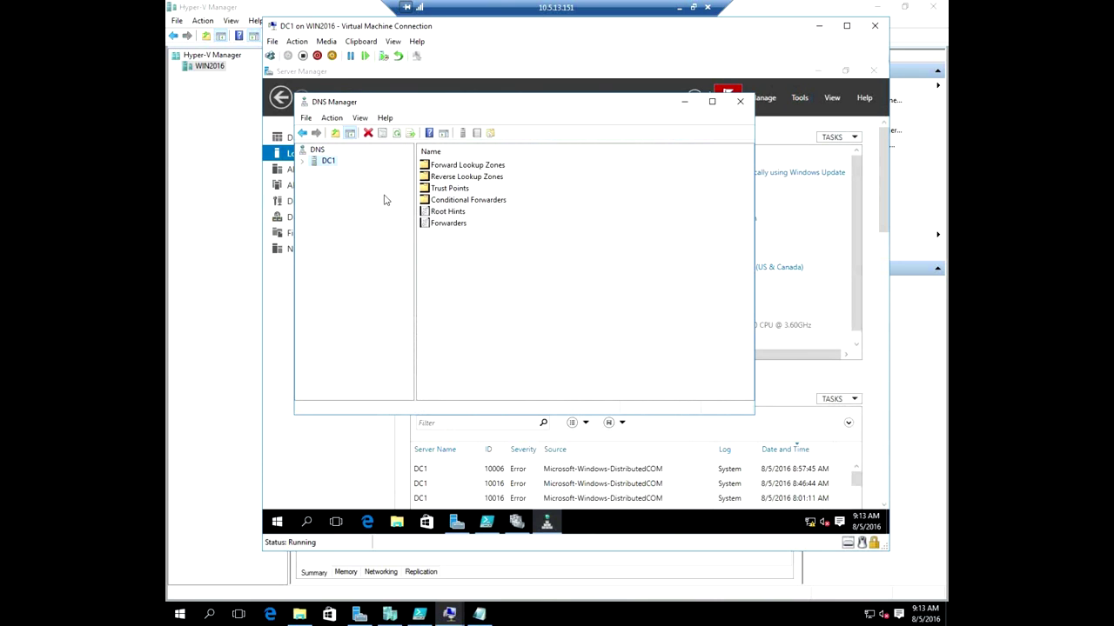
double_click(474, 166)
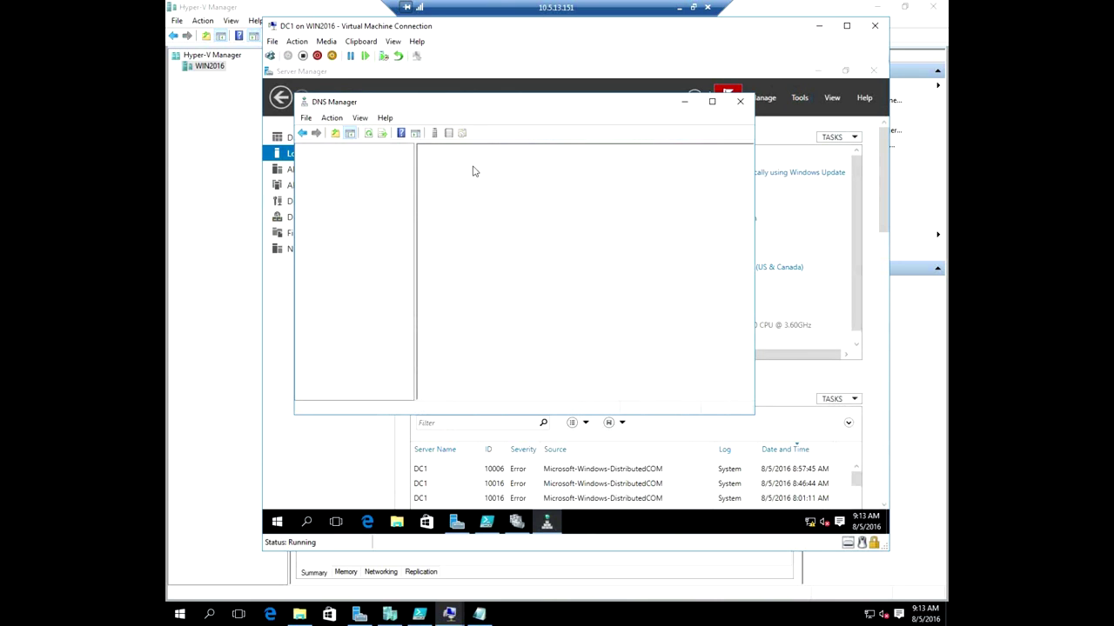
double_click(438, 177)
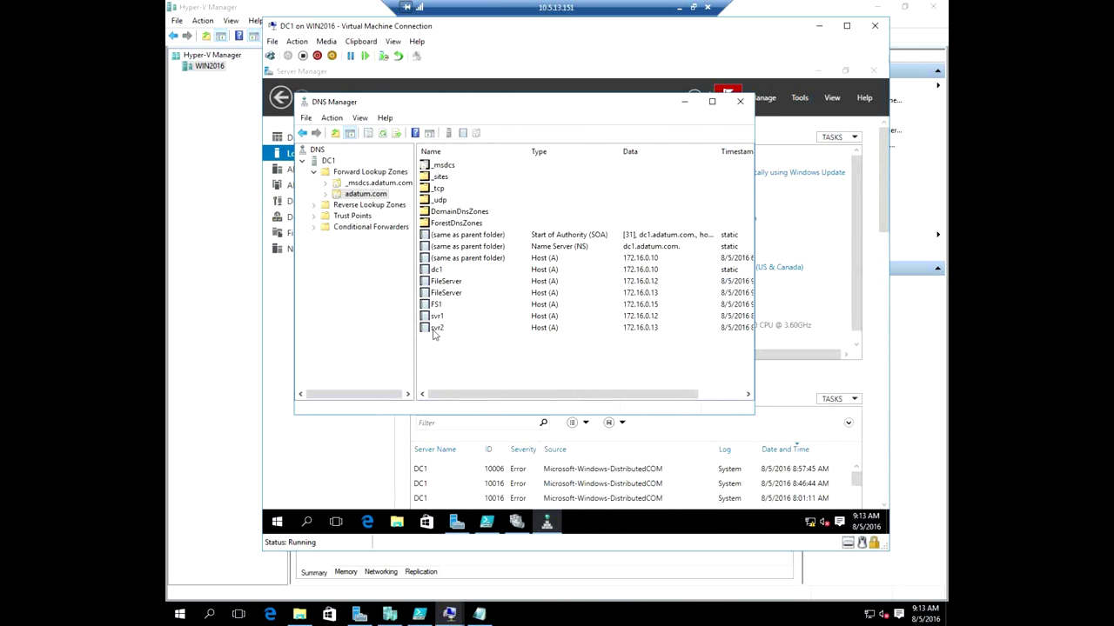
Check the FileServer records at 172.16.0.12 and 172.16.0.13, then clear DC1's DNS cache.
left_click(458, 281)
left_click(621, 294)
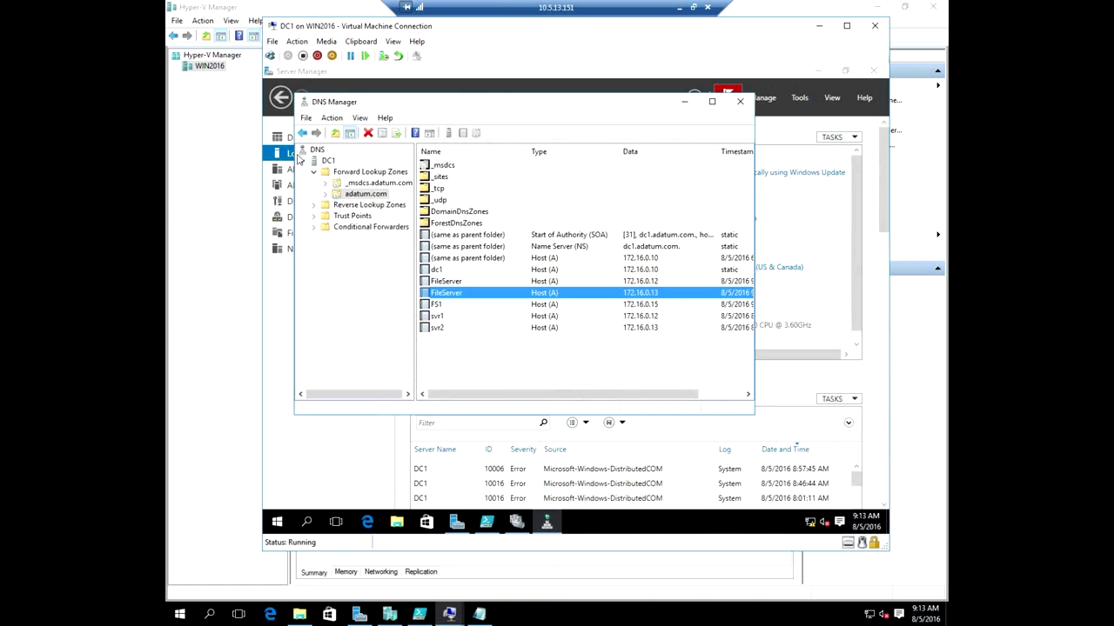
right_click(327, 161)
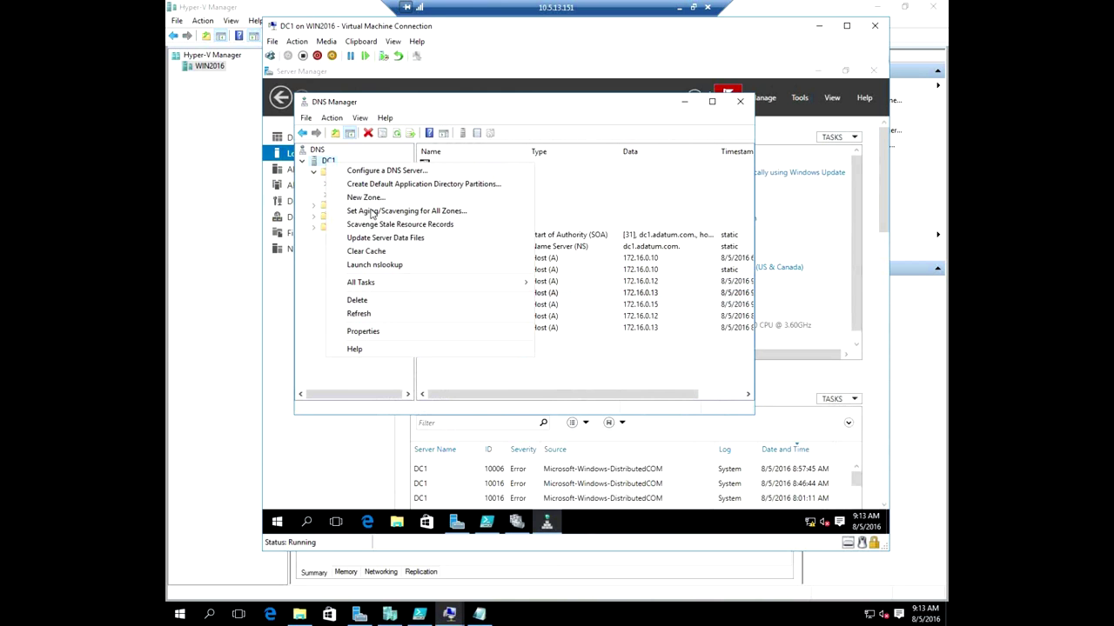
left_click(399, 253)
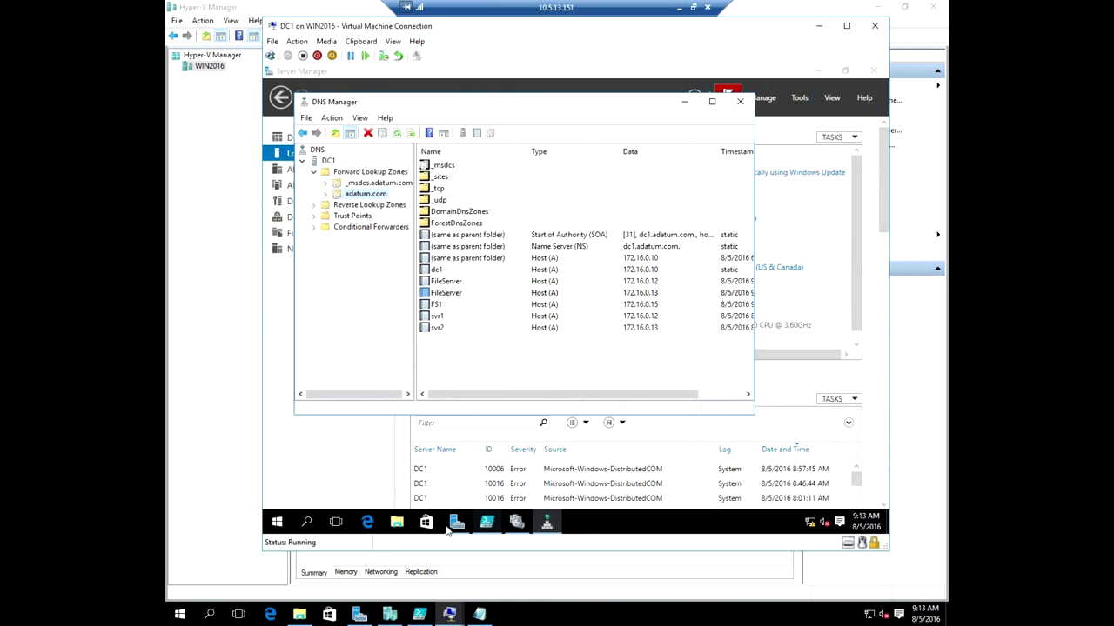
left_click(278, 523)
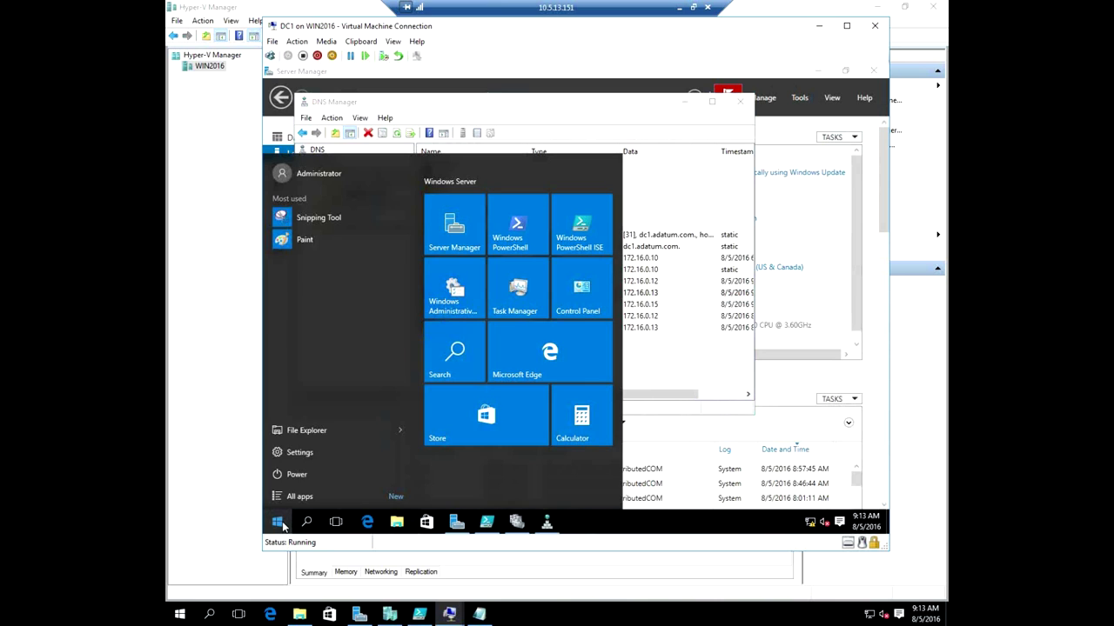
Run ipconfig /flushdns in an admin Command Prompt, then start Add File Share on FileServer.
right_click(278, 523)
key("a")
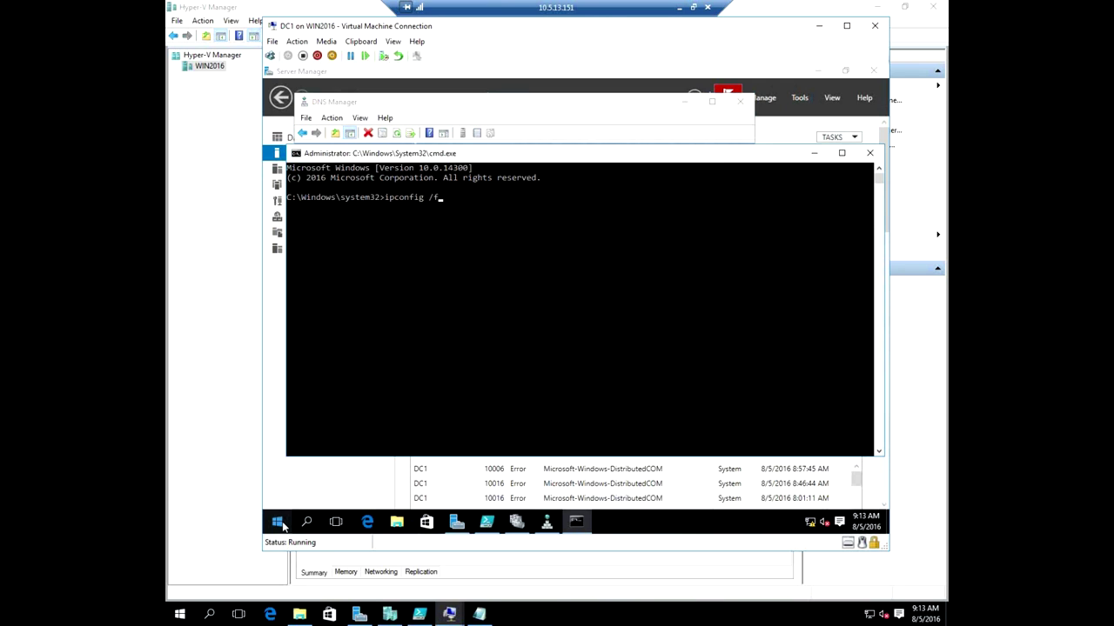
type("ipconfig /flushdns")
key("Return")
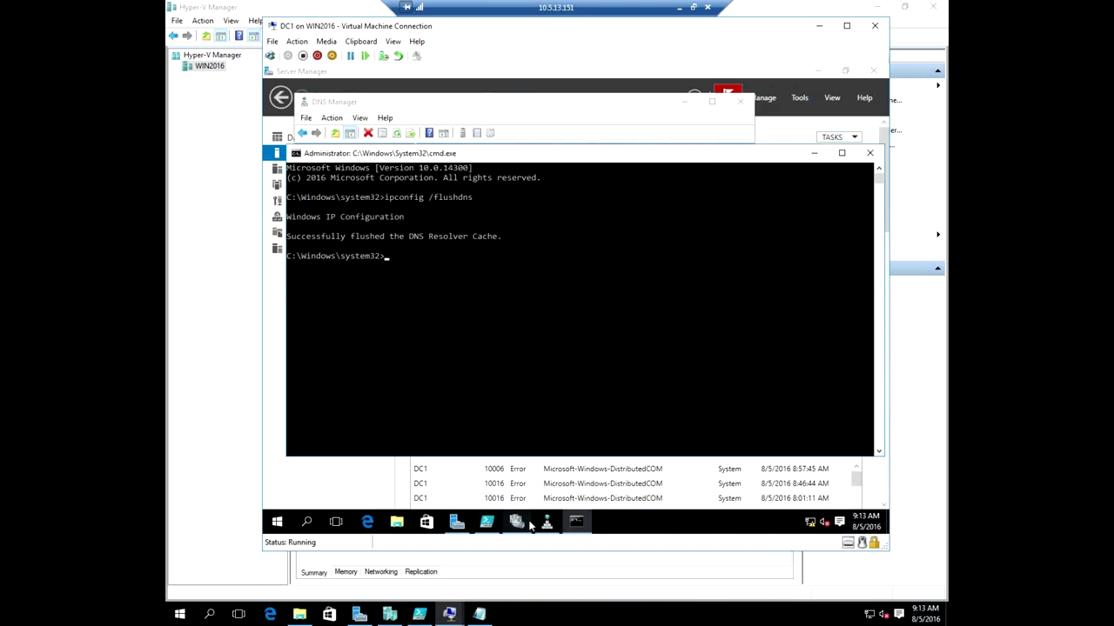
left_click(516, 522)
left_click(815, 295)
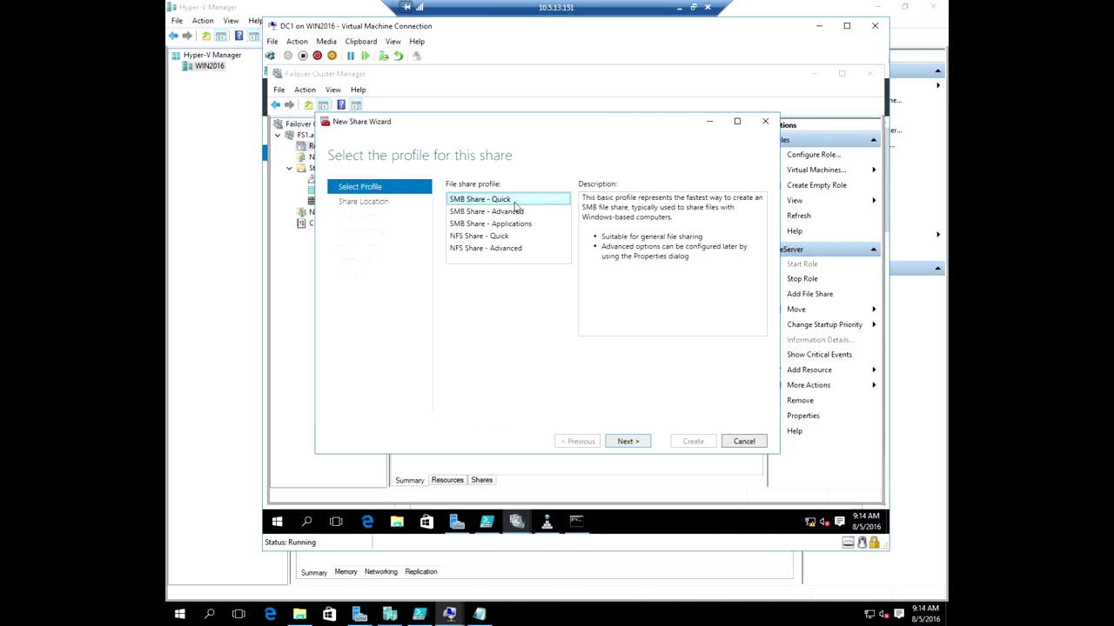
Create the SMB Share - Quick share Share1 on Volume1 with continuous availability kept on.
left_click(627, 441)
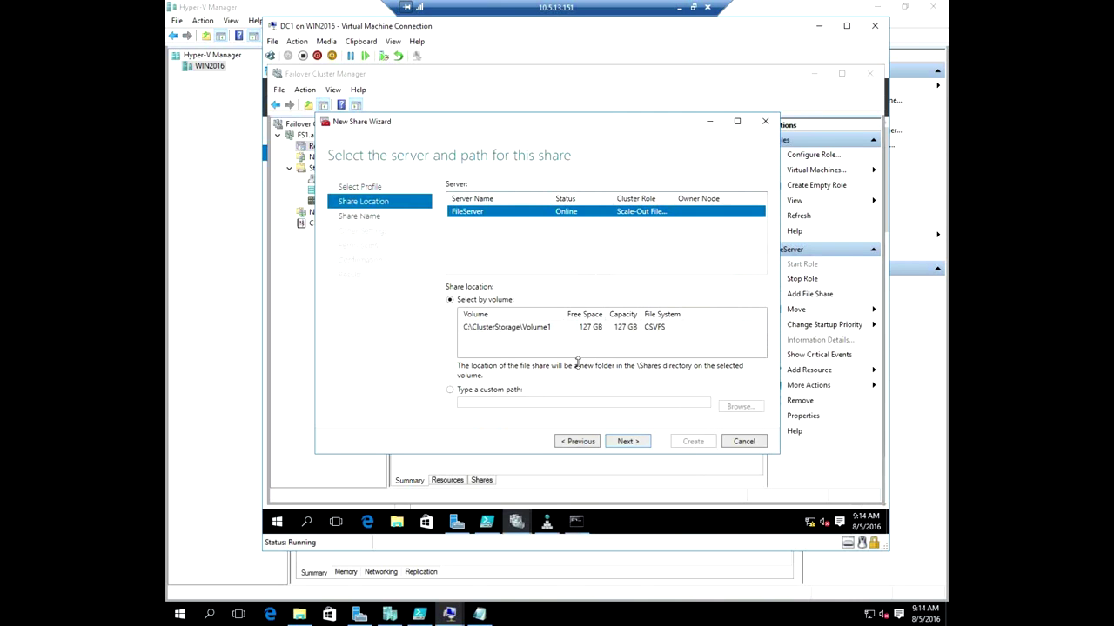
left_click(636, 442)
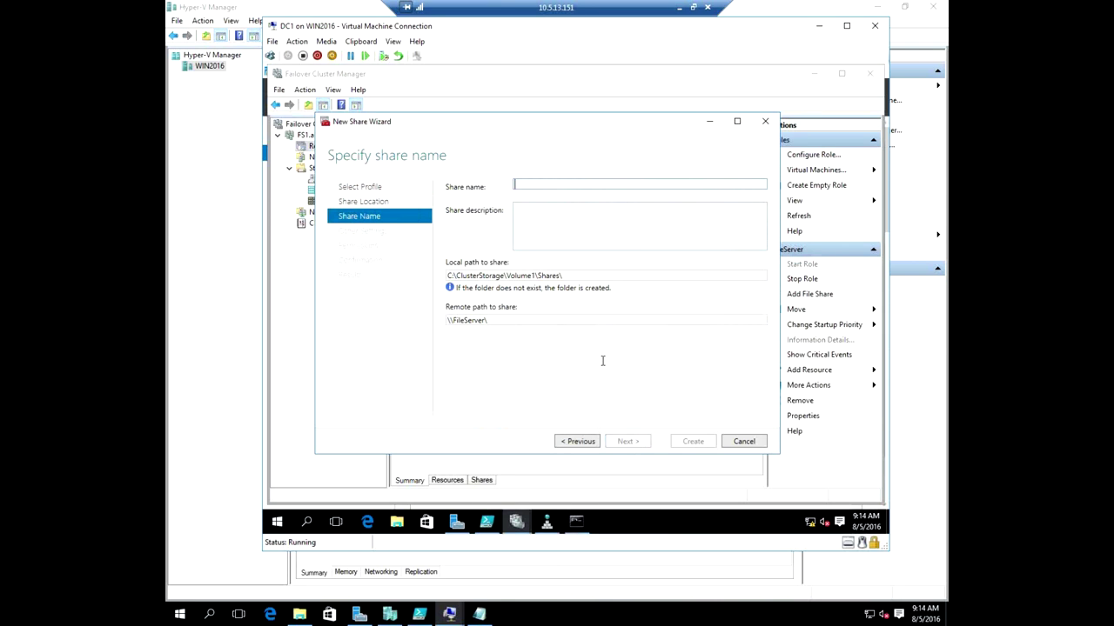
type("Share1")
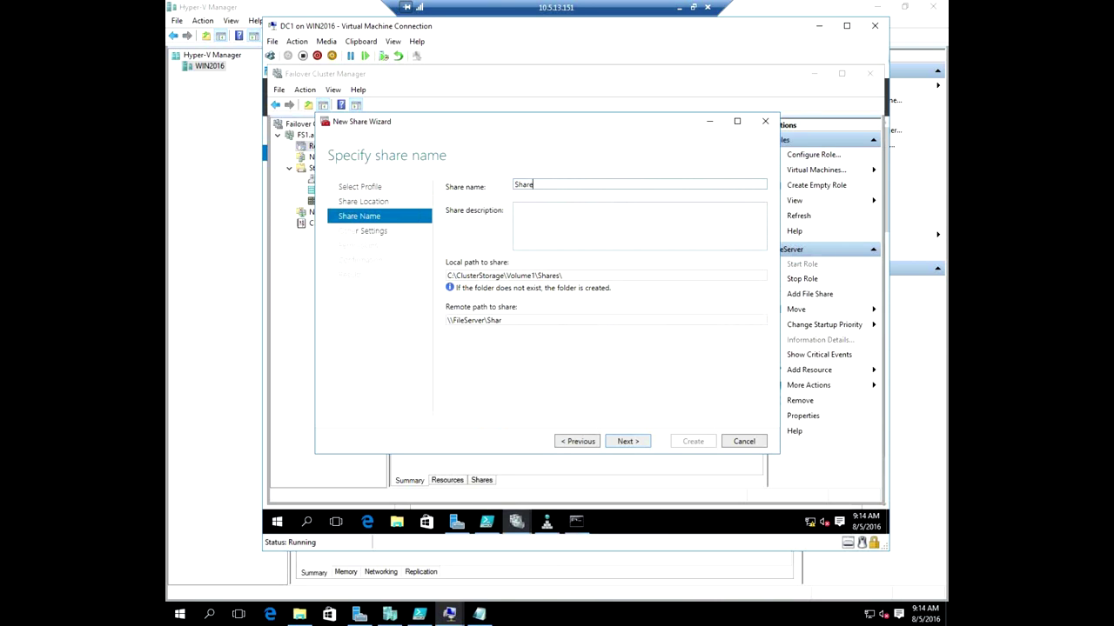
left_click(623, 443)
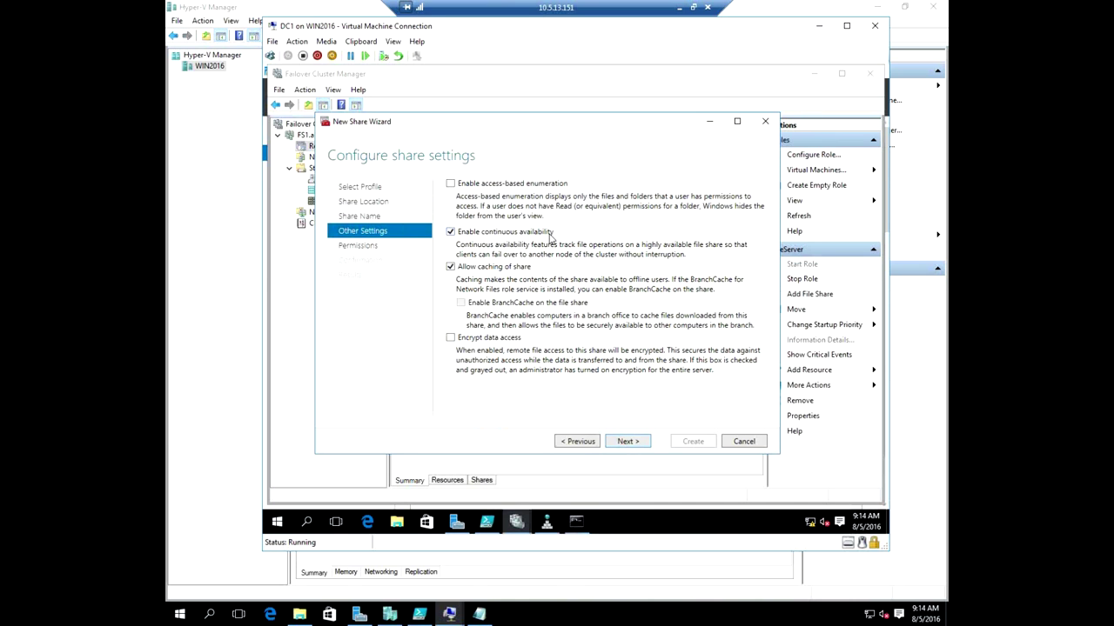
left_click(627, 442)
left_click(627, 442)
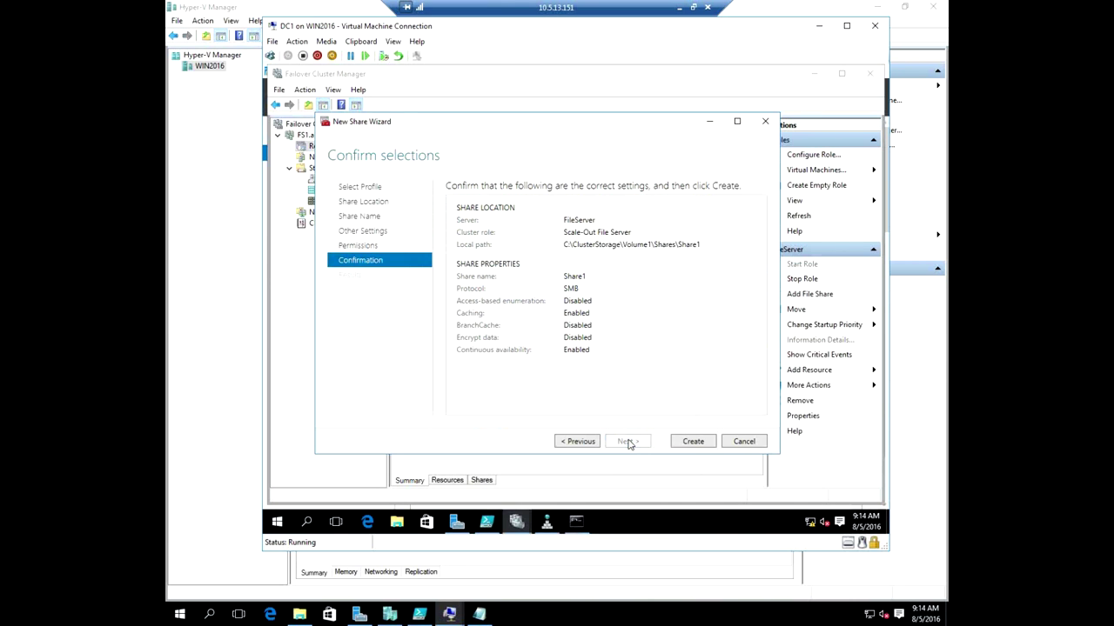
left_click(701, 446)
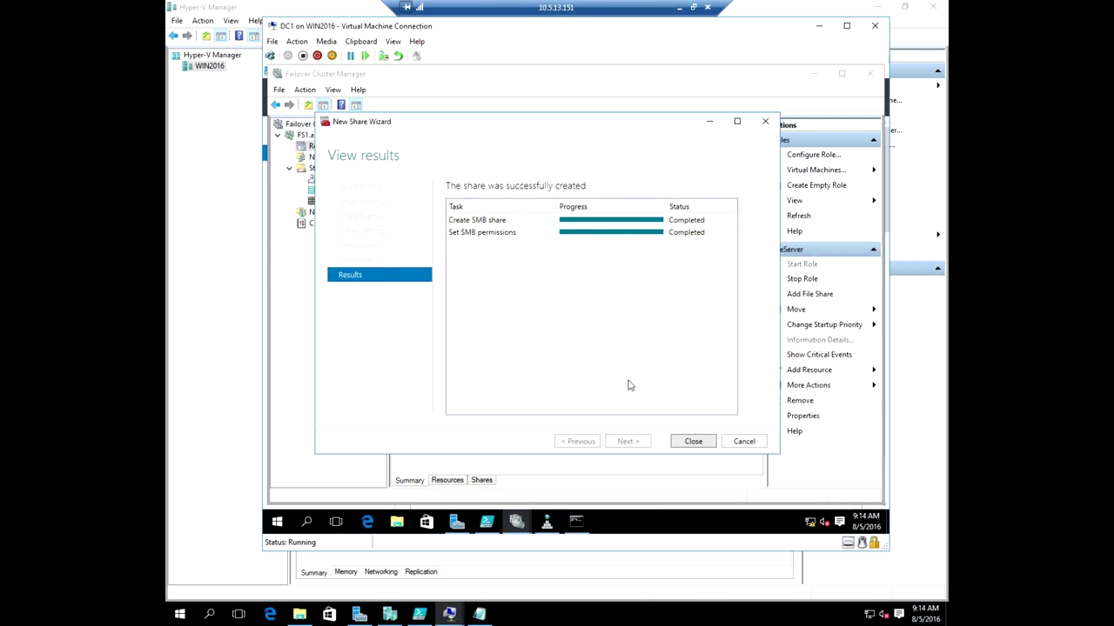
left_click(690, 444)
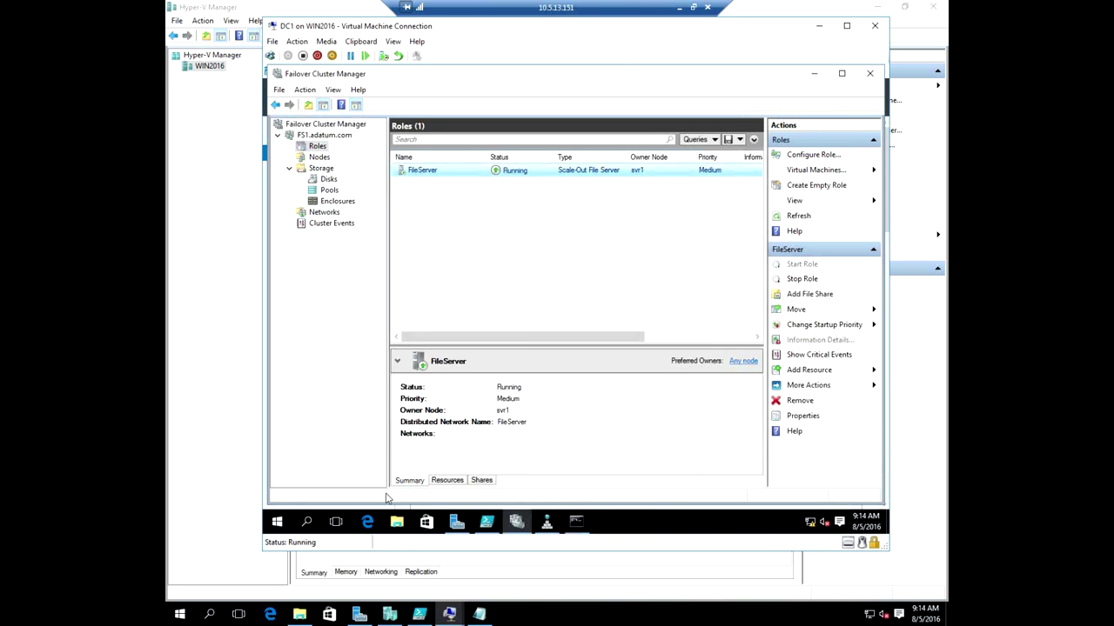
Browse to \\fileserver in File Explorer and open Share1.
left_click(396, 521)
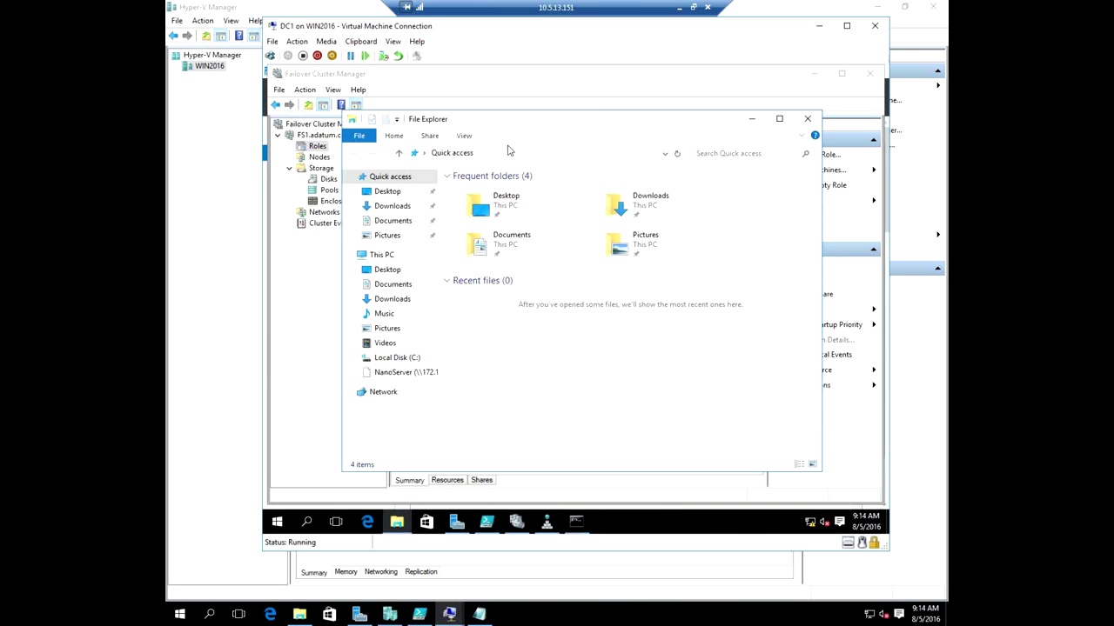
left_click(515, 153)
type("\\\\fileserver")
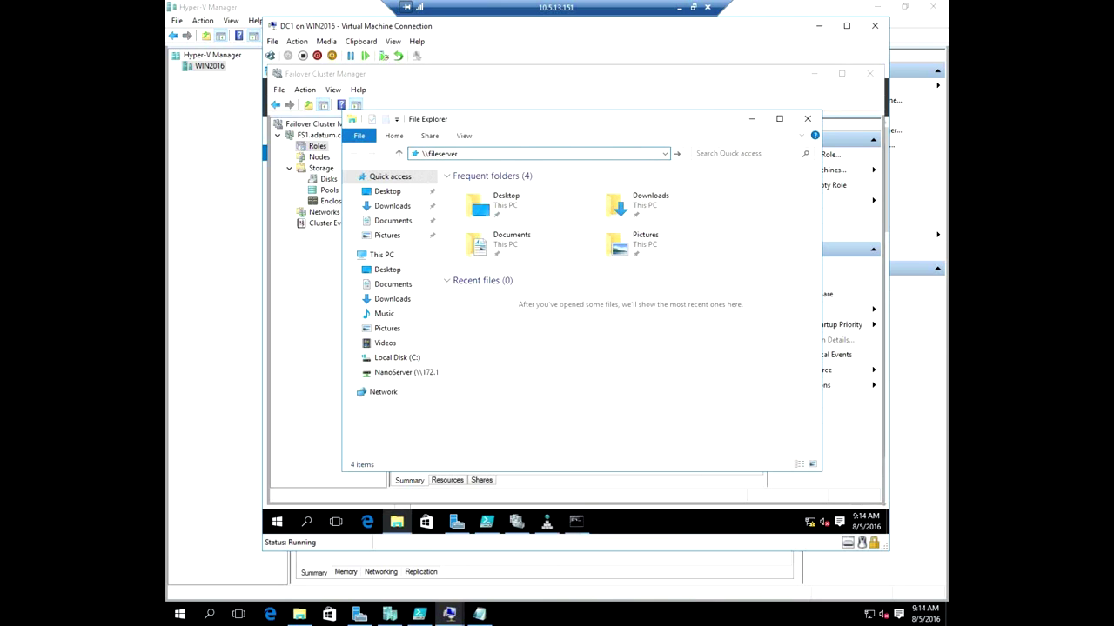
key("Return")
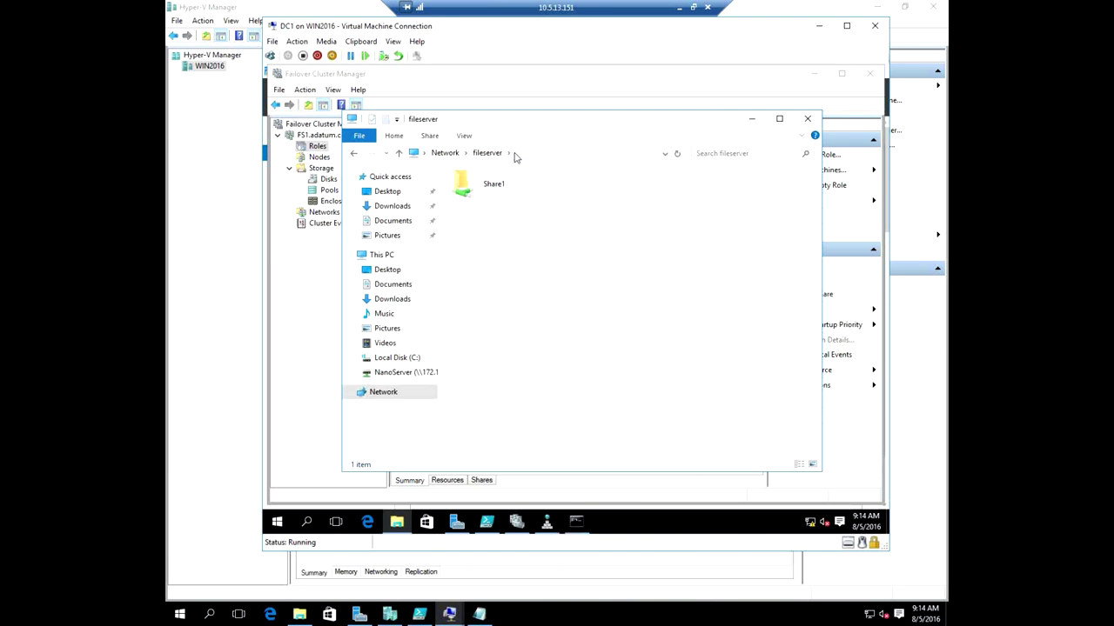
double_click(502, 184)
Create a New folder and a New Bitmap Image in Share1, keeping the default names.
right_click(541, 237)
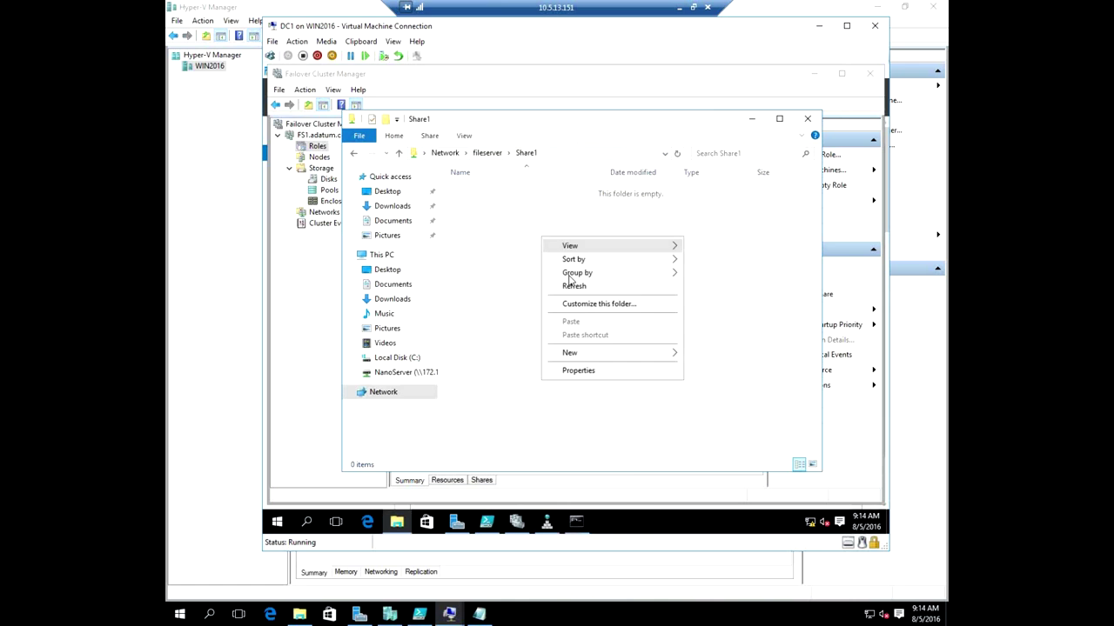
mouse_move(671, 356)
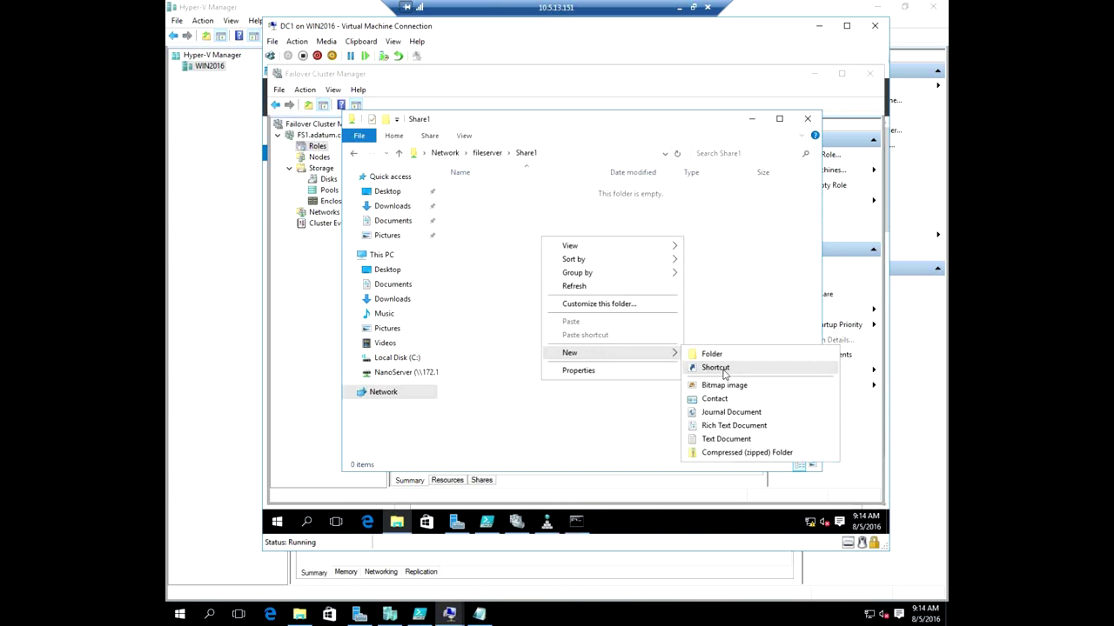
left_click(712, 354)
right_click(565, 248)
mouse_move(642, 381)
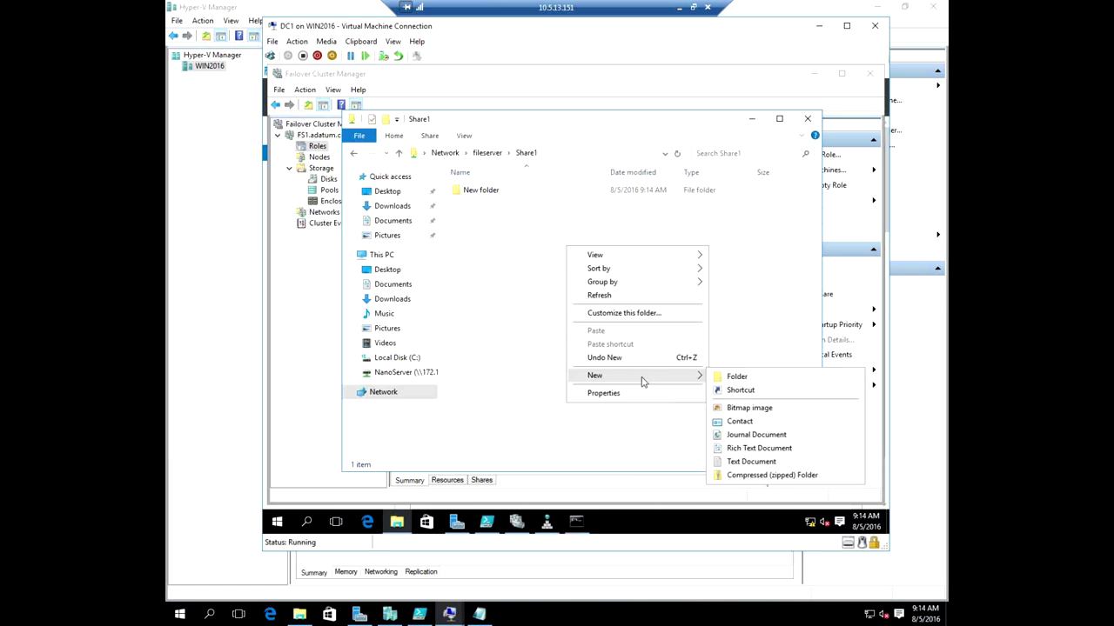
left_click(748, 408)
left_click(558, 300)
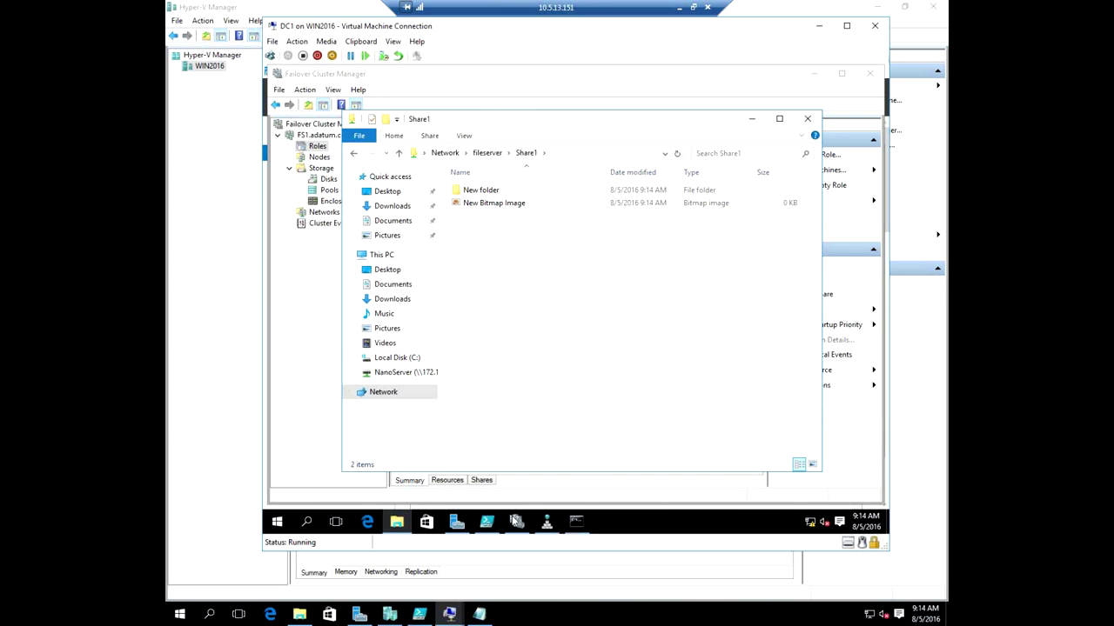
left_click(517, 523)
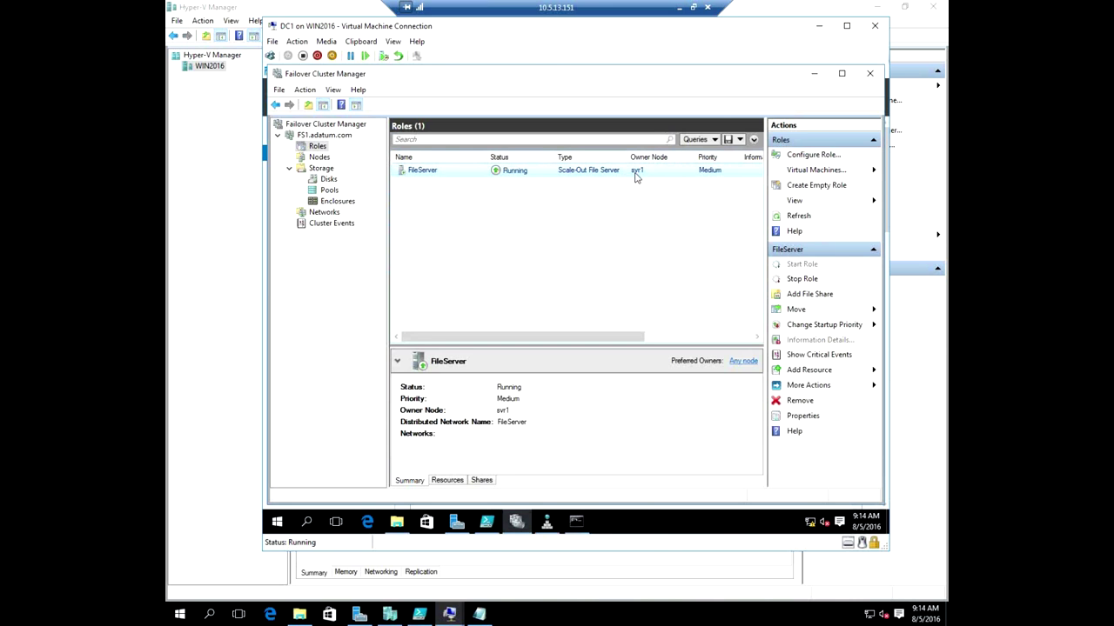
Copy the en_windows_server ISO from NanoServer (Z:) and paste it into Share1.
left_click_drag(559, 32, 463, 67)
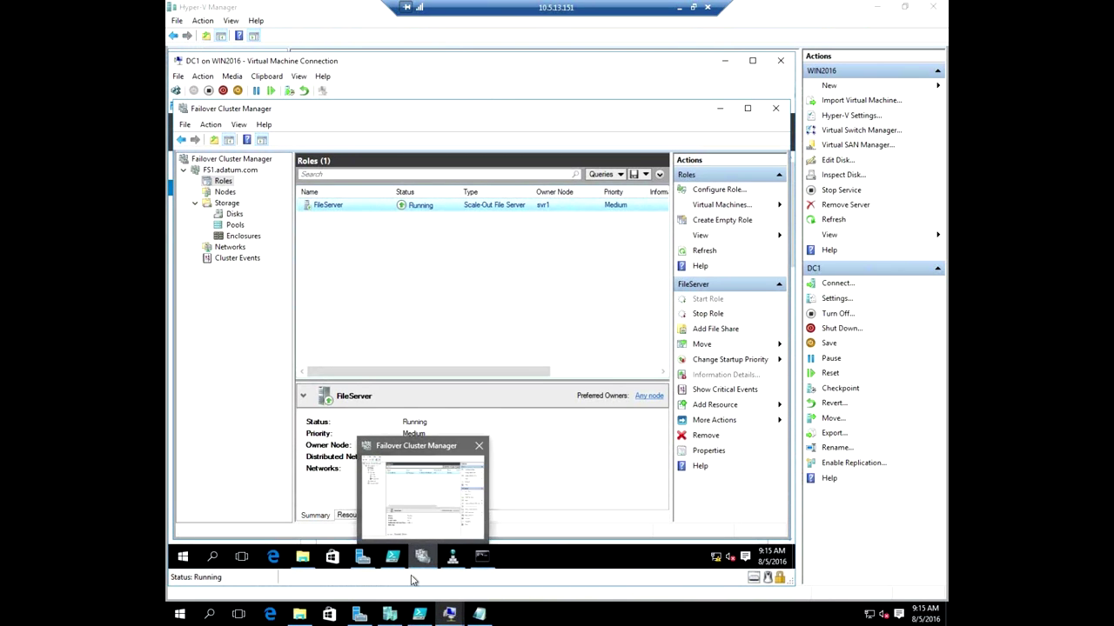
left_click(321, 511)
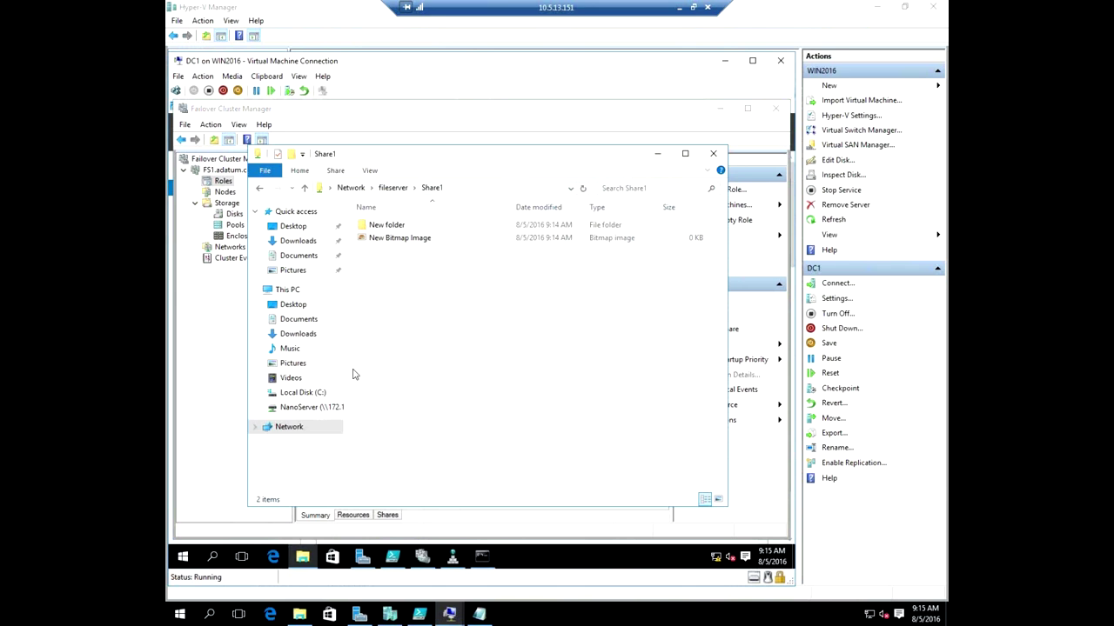
left_click(313, 408)
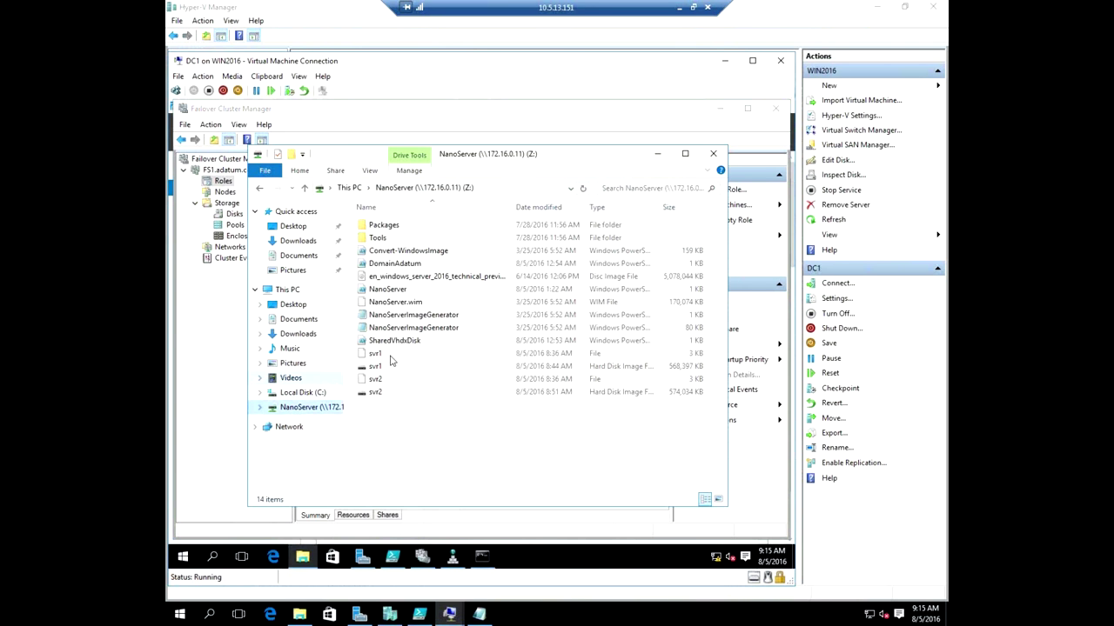
left_click(447, 277)
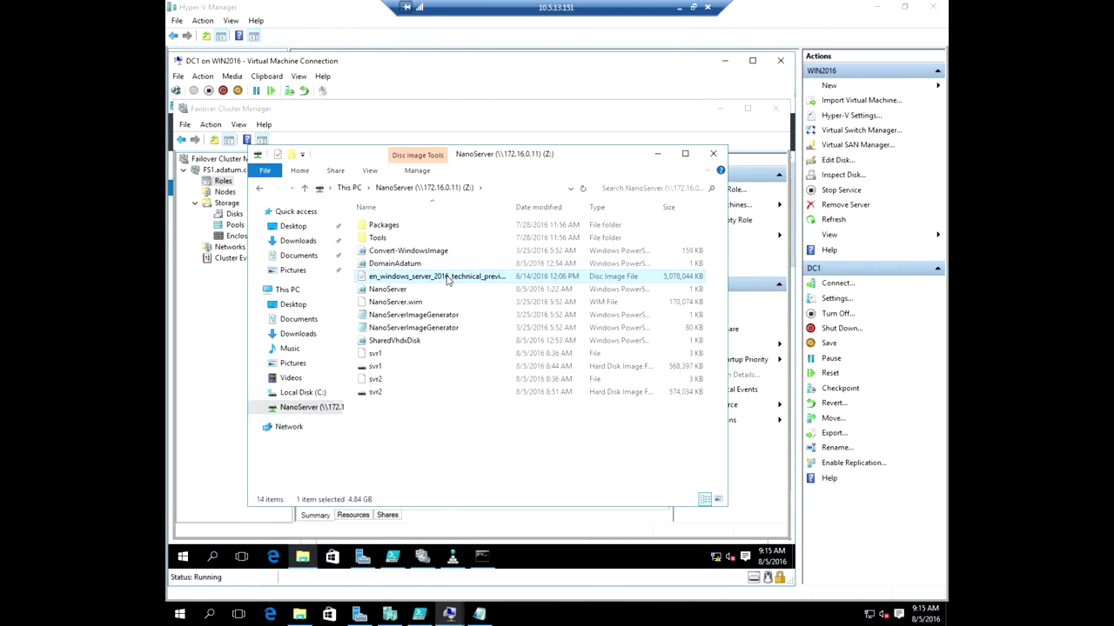
right_click(446, 277)
left_click(511, 389)
left_click(263, 191)
right_click(418, 307)
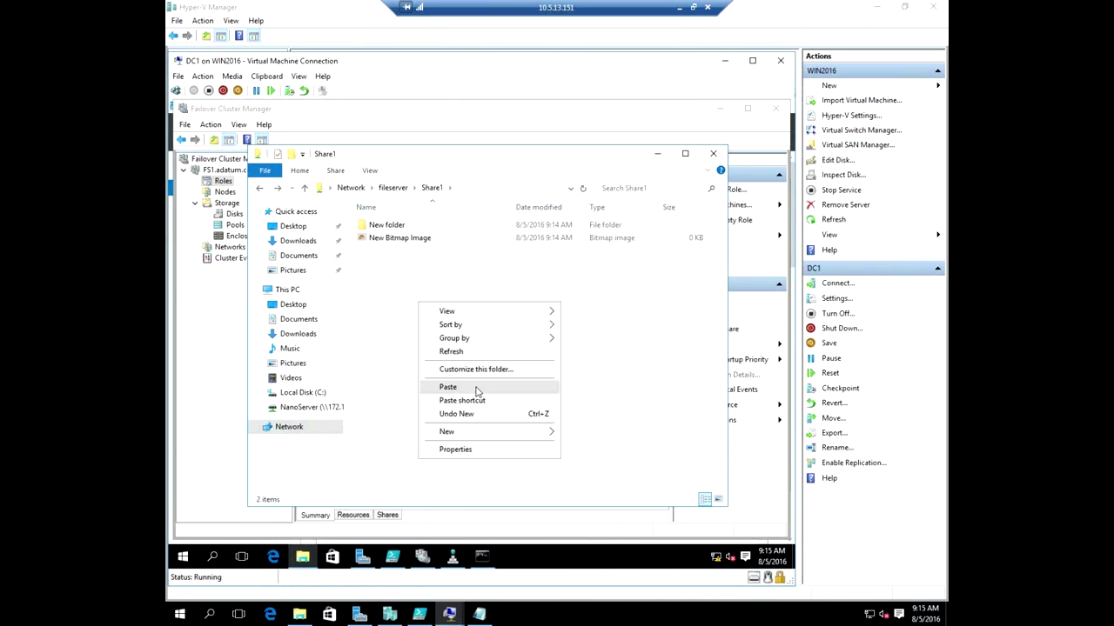
left_click(477, 388)
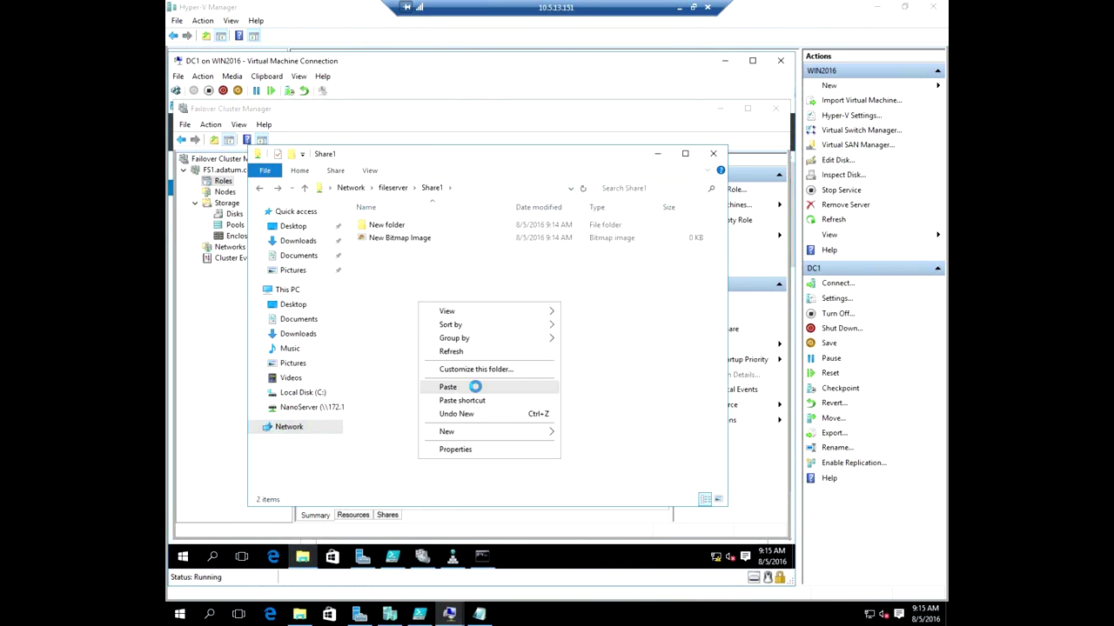
left_click(390, 614)
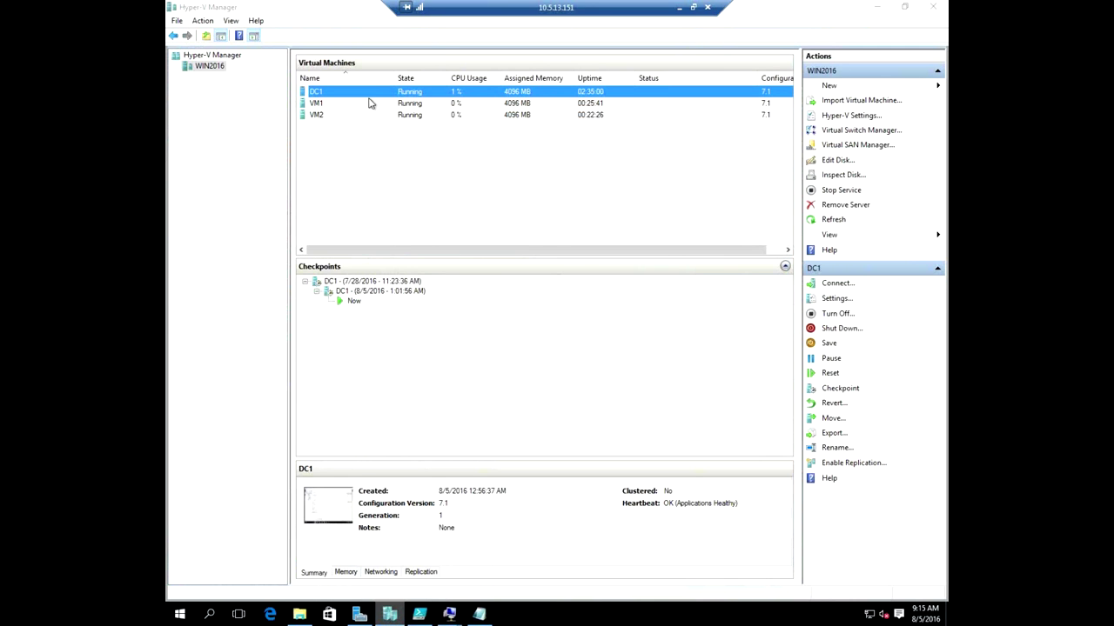
Turn off VM1 in Hyper-V Manager and confirm.
left_click(322, 105)
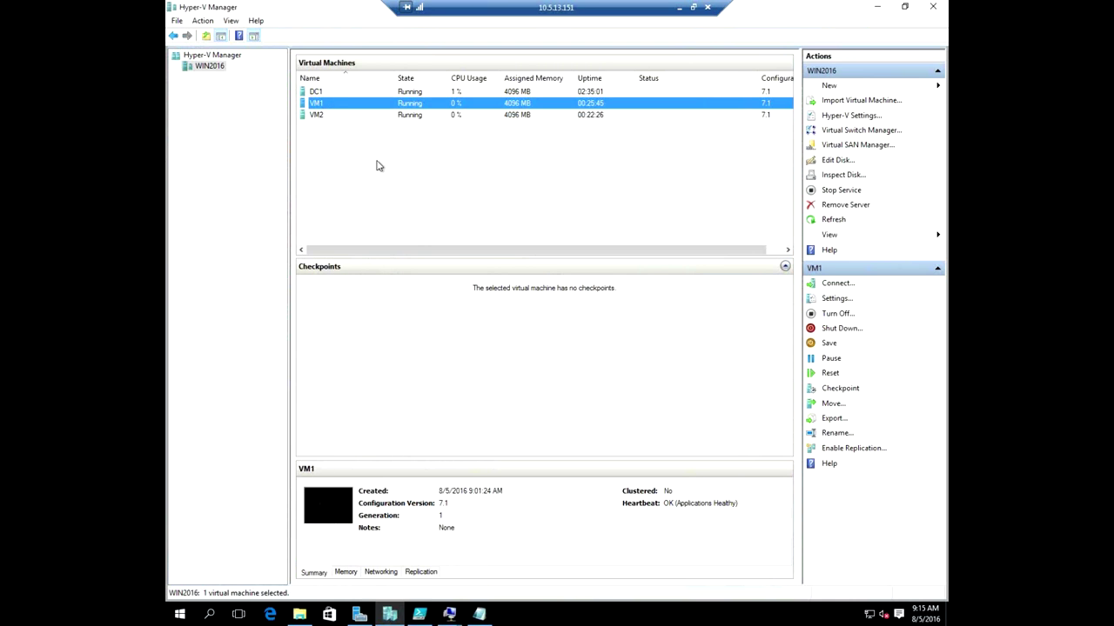
right_click(360, 107)
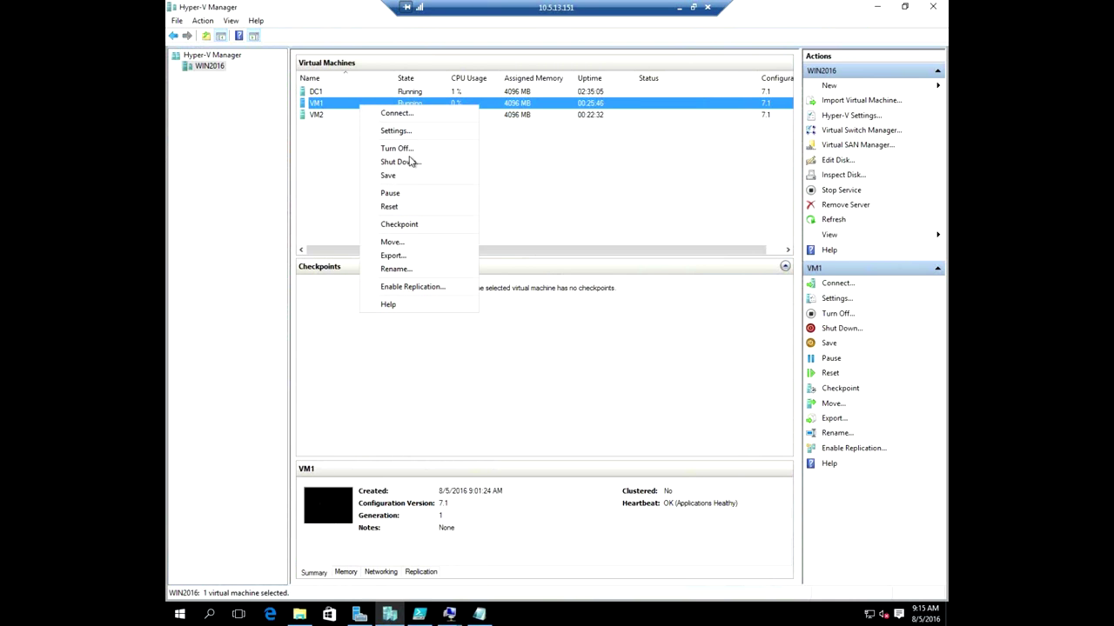
left_click(411, 149)
left_click(566, 322)
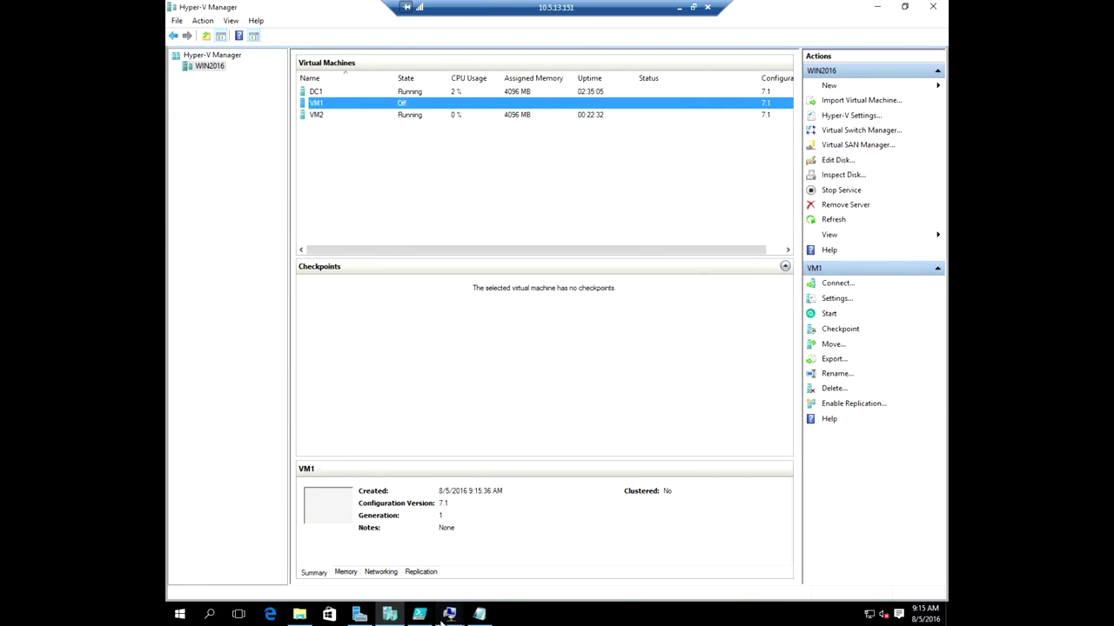
Check the ISO copy's details on DC1, then refresh the Roles list, still owned by svr1.
mouse_move(405, 619)
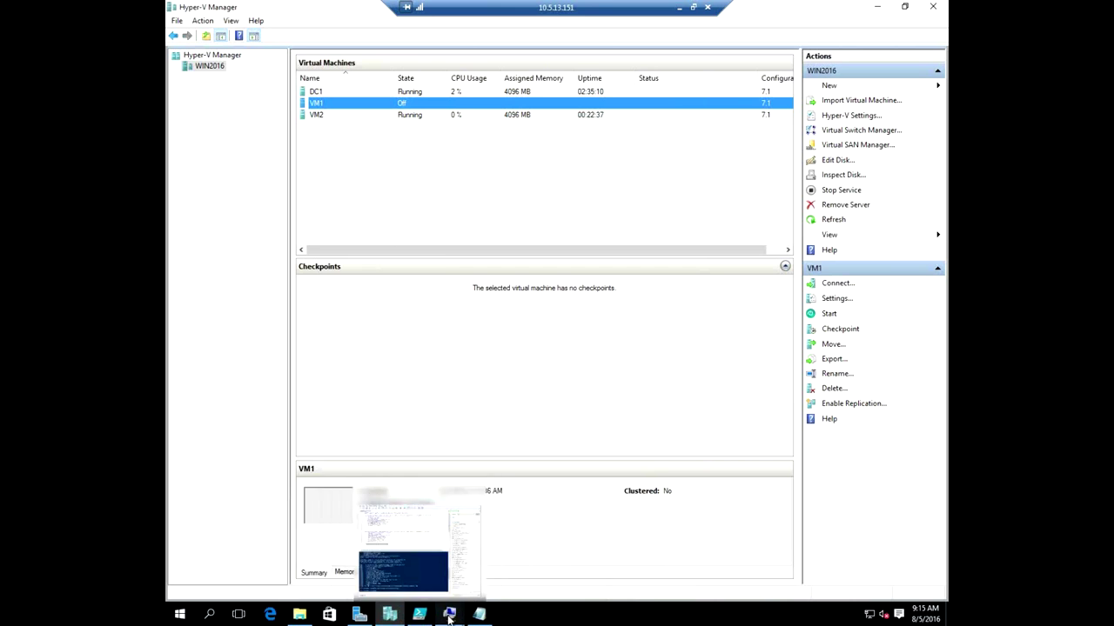
mouse_move(449, 618)
left_click(350, 550)
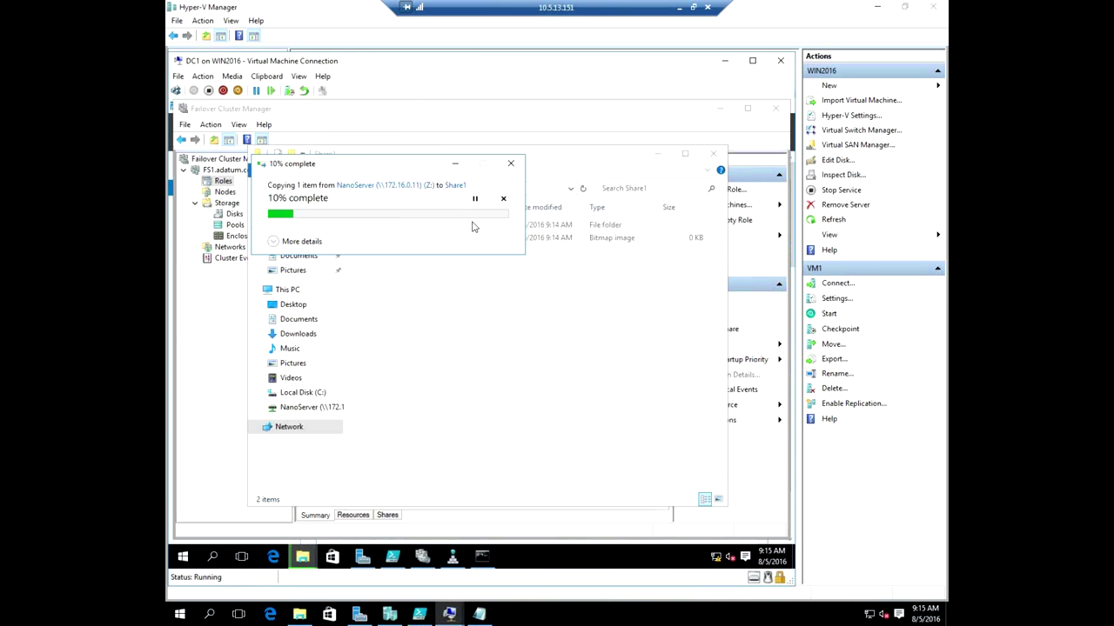
left_click(275, 241)
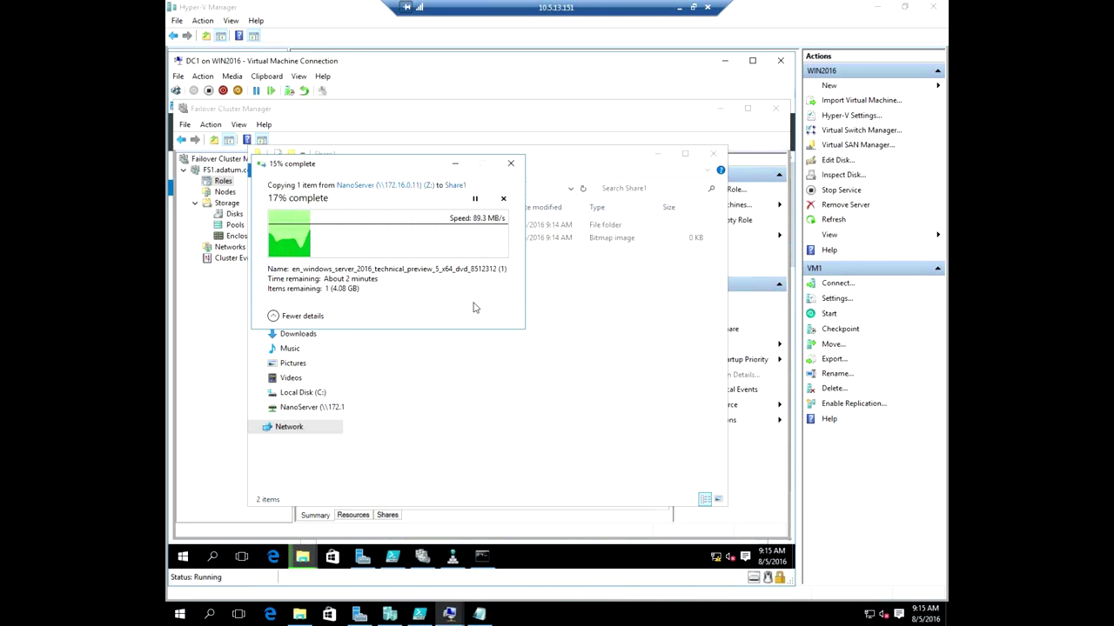
left_click(422, 556)
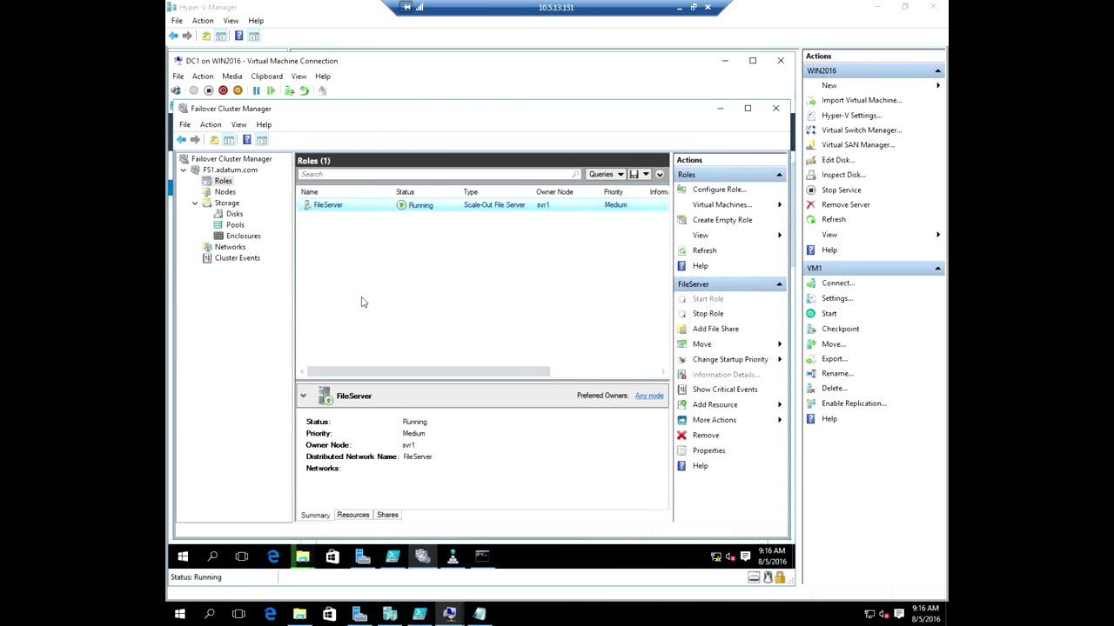
left_click(702, 252)
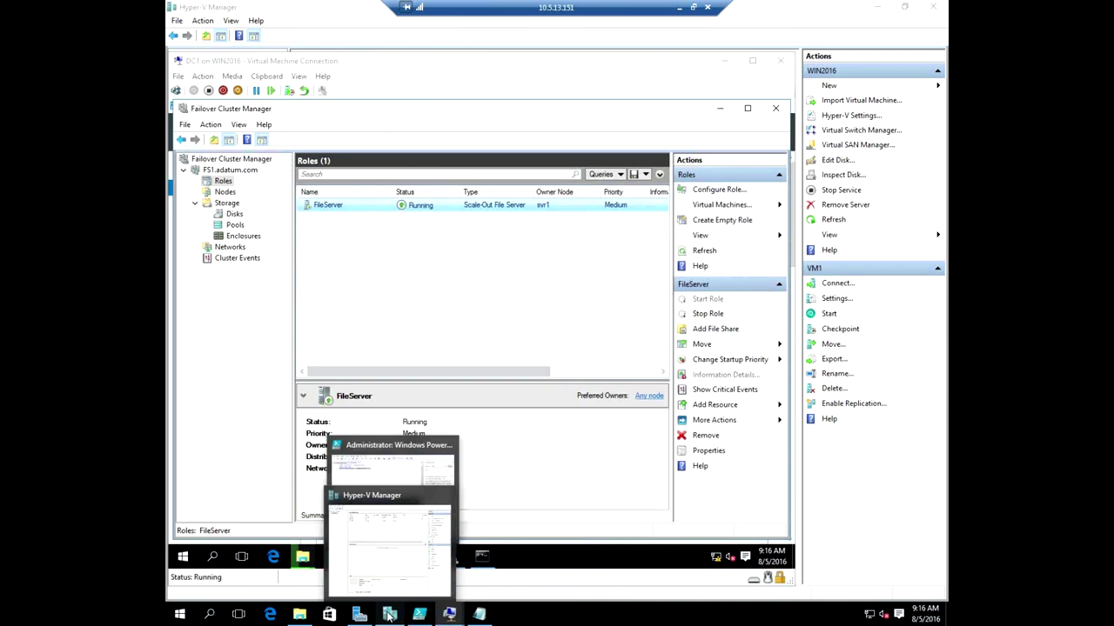
left_click(387, 614)
Start VM1 again and connect to its console.
right_click(375, 108)
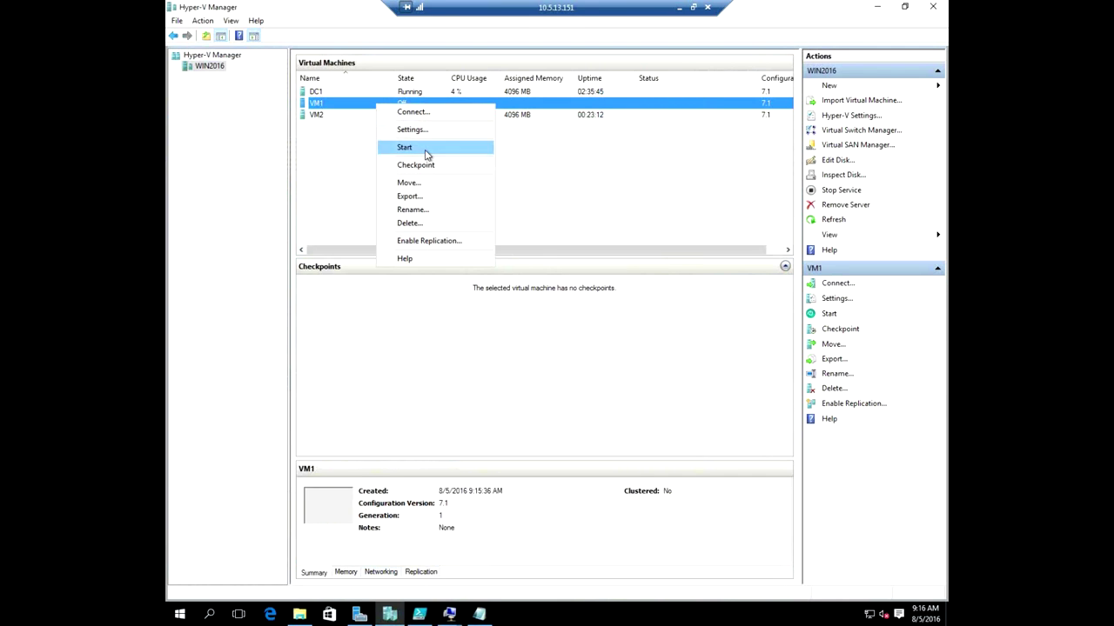
left_click(394, 148)
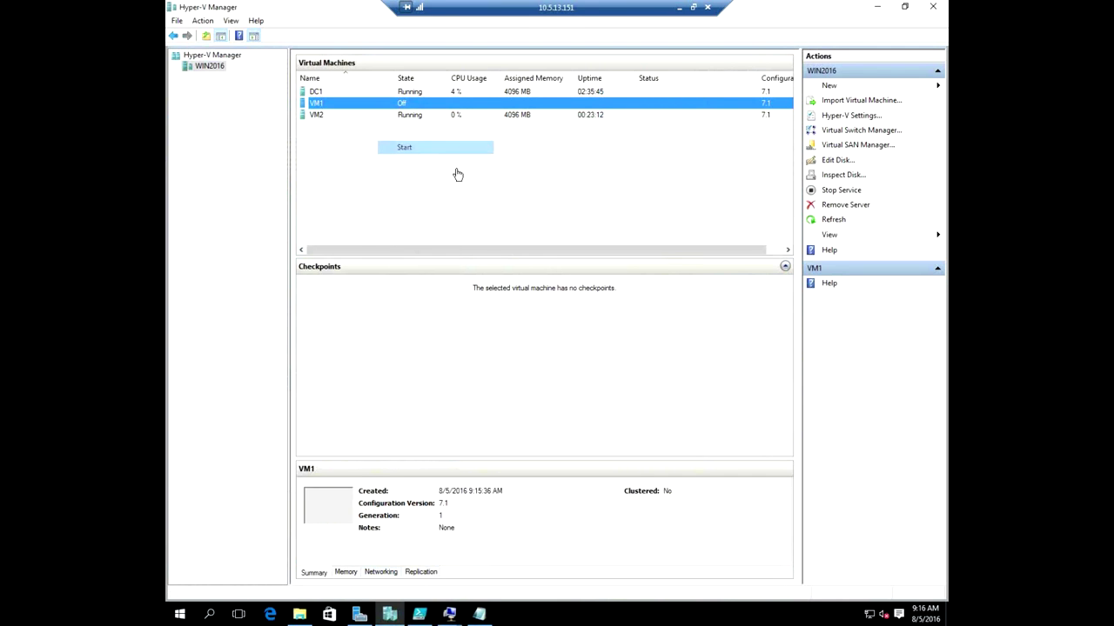
double_click(437, 104)
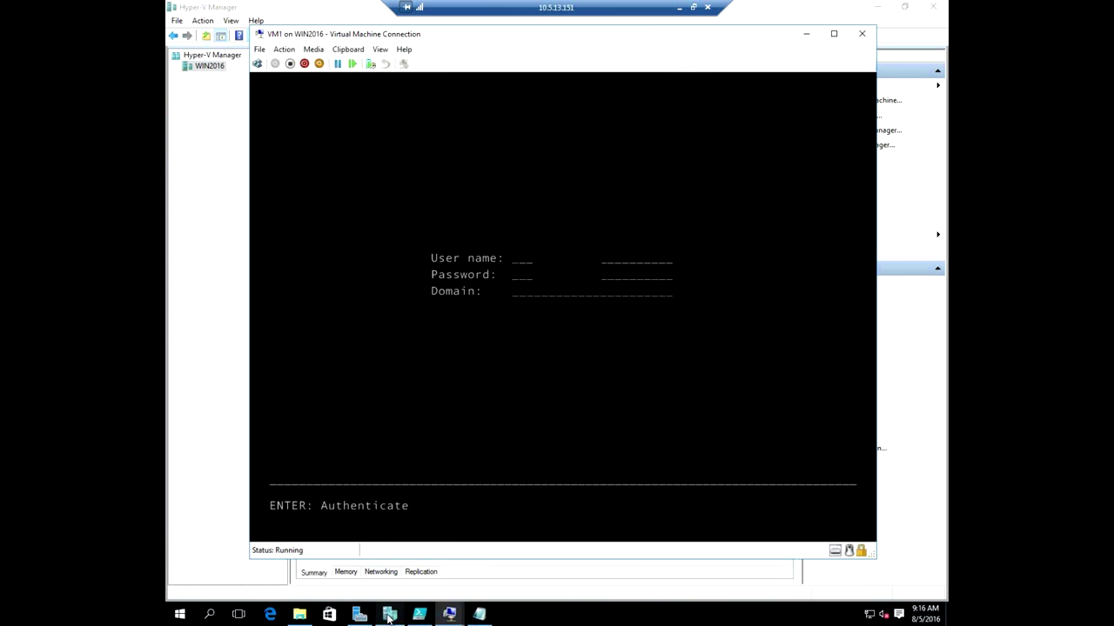
On DC1, review cluster Nodes and Roles, confirming FileServer now runs on svr2.
mouse_move(389, 615)
left_click(331, 553)
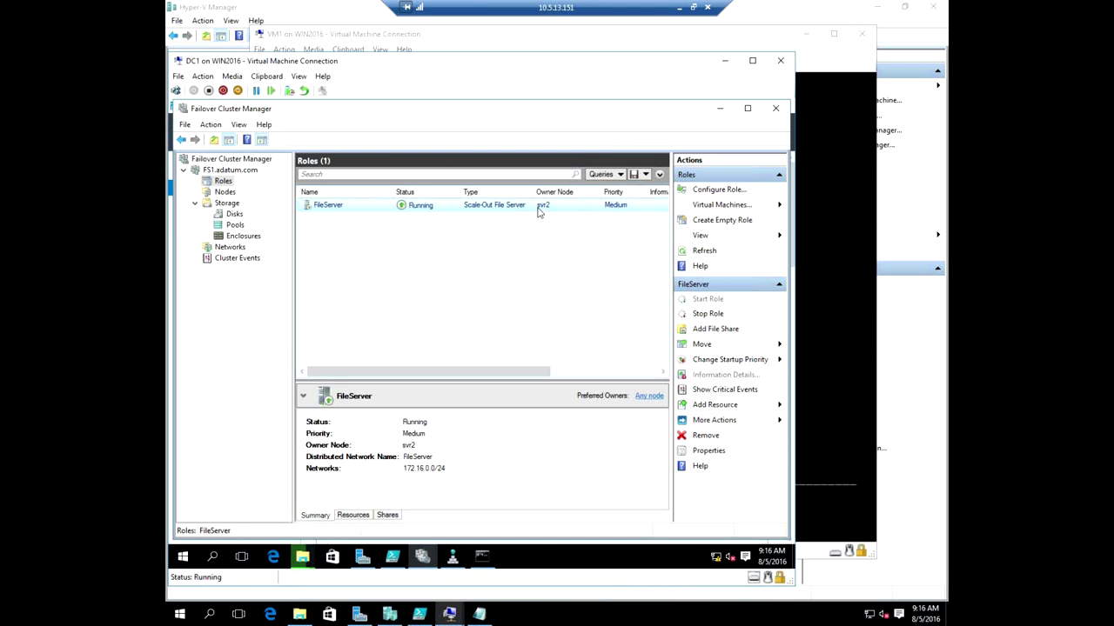
left_click(222, 192)
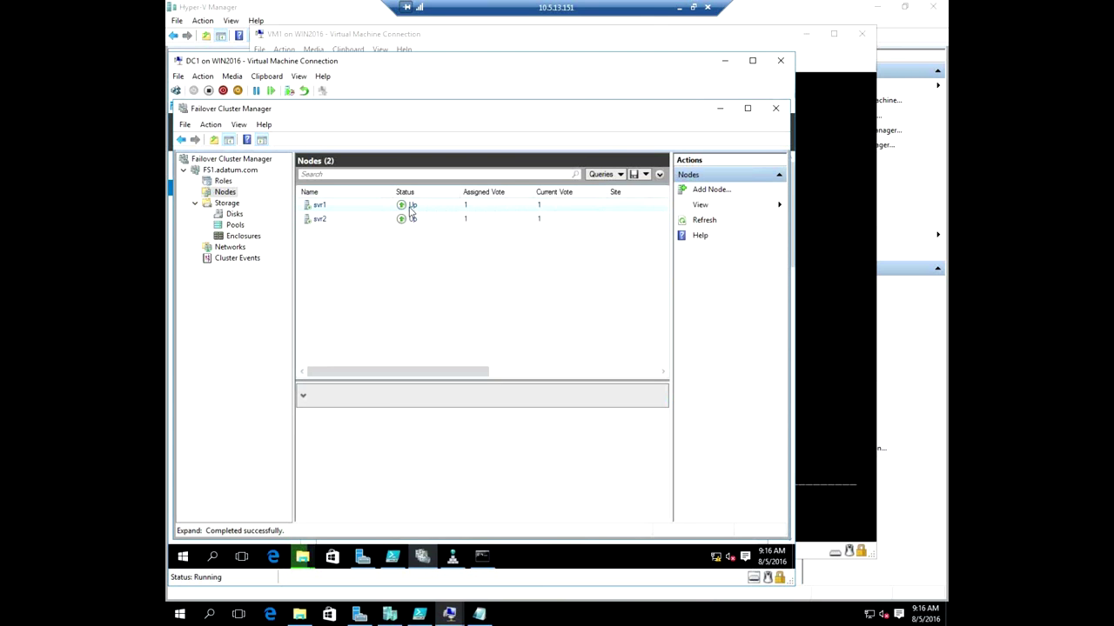
left_click(223, 182)
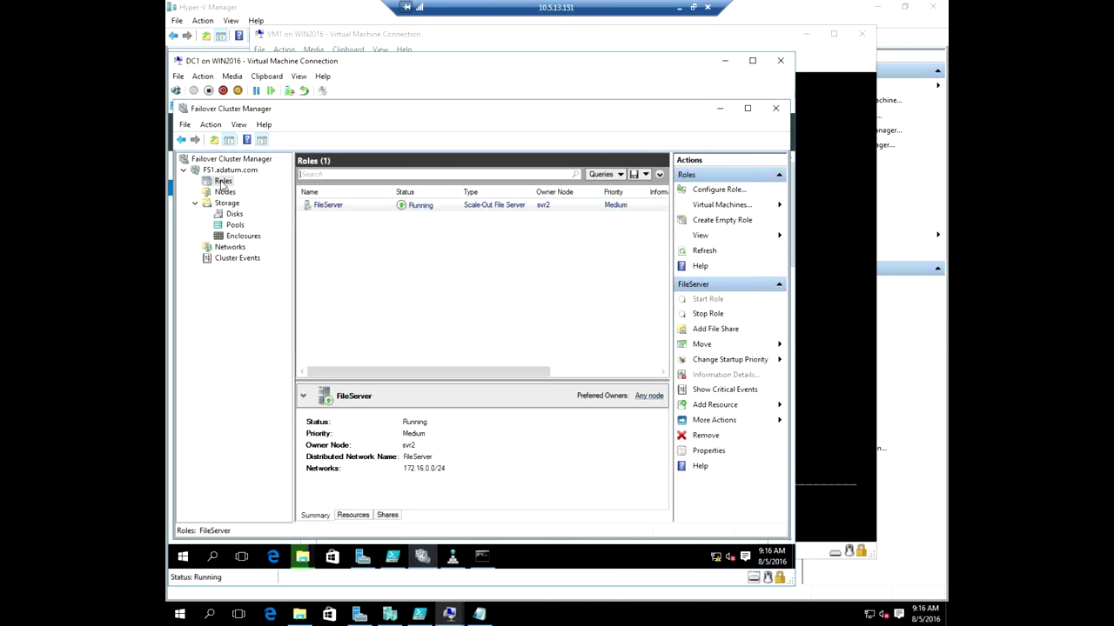
left_click(230, 170)
left_click(222, 181)
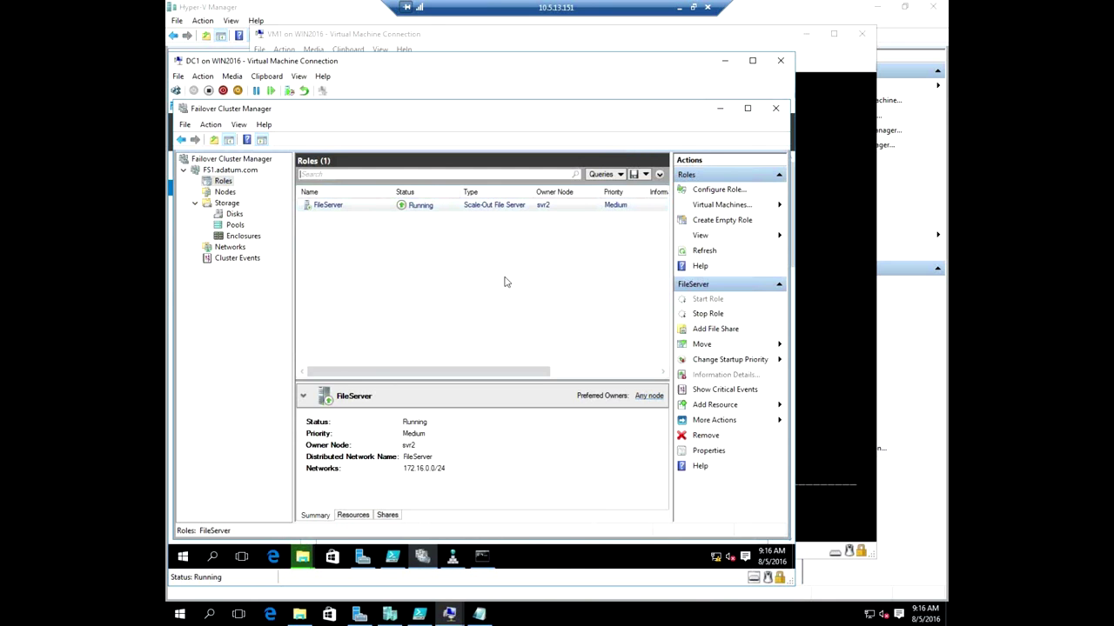
Maximize Failover Cluster Manager, step through Configure Role to File Server, then cancel.
double_click(523, 108)
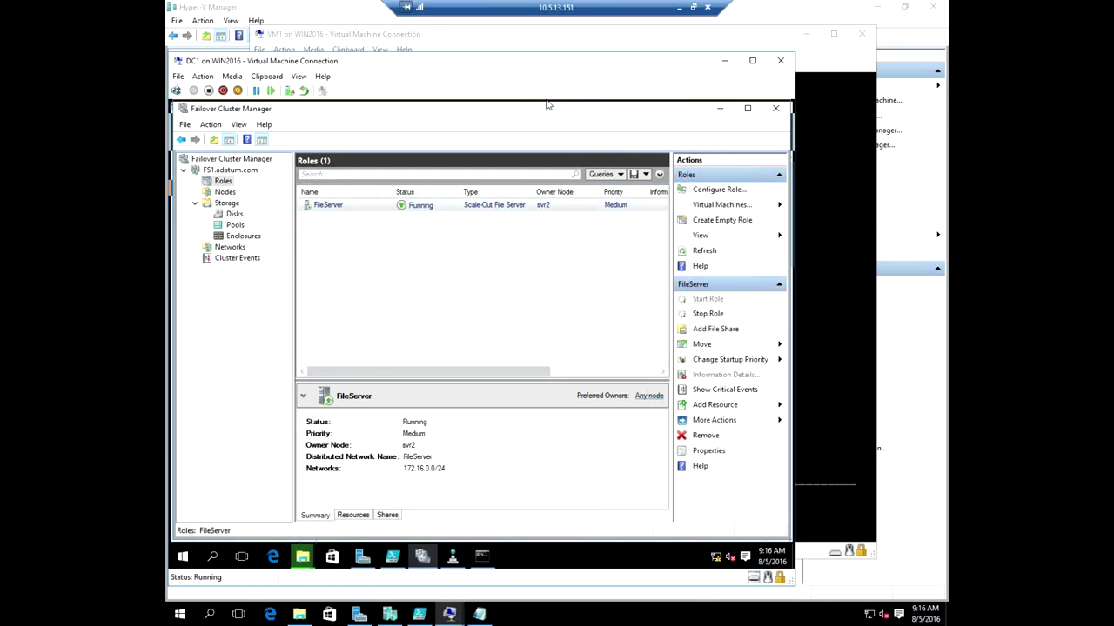
left_click(215, 175)
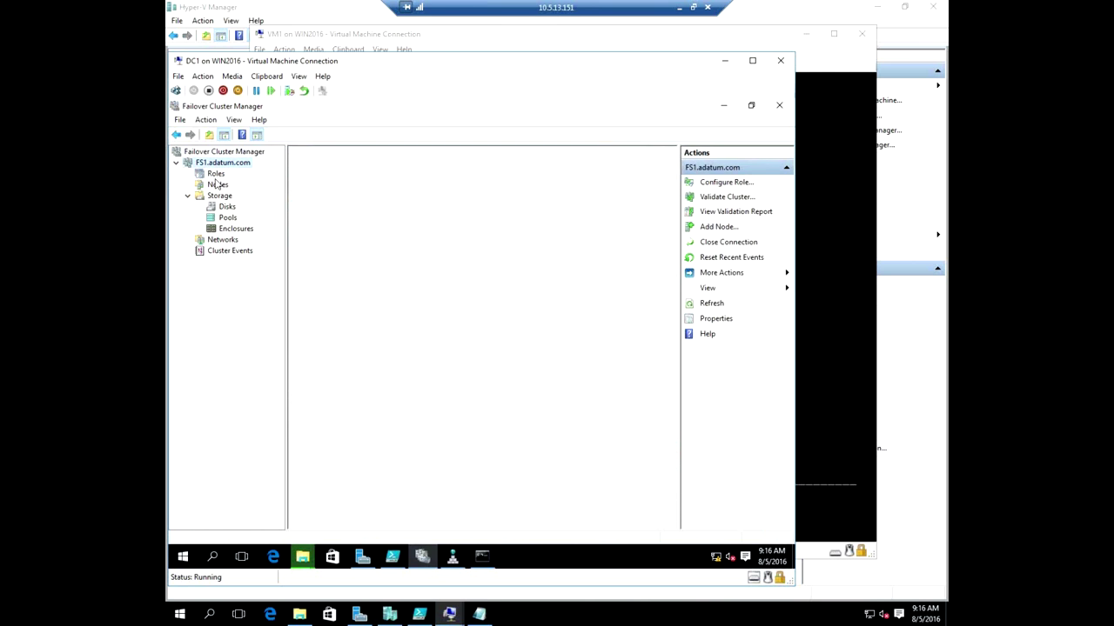
right_click(217, 177)
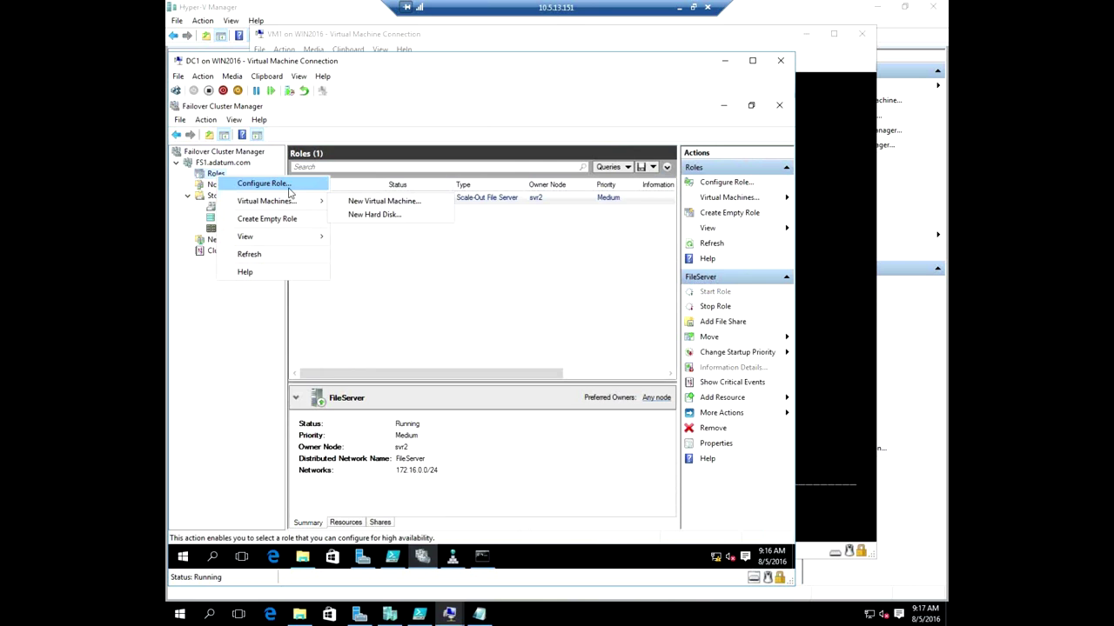
mouse_move(285, 203)
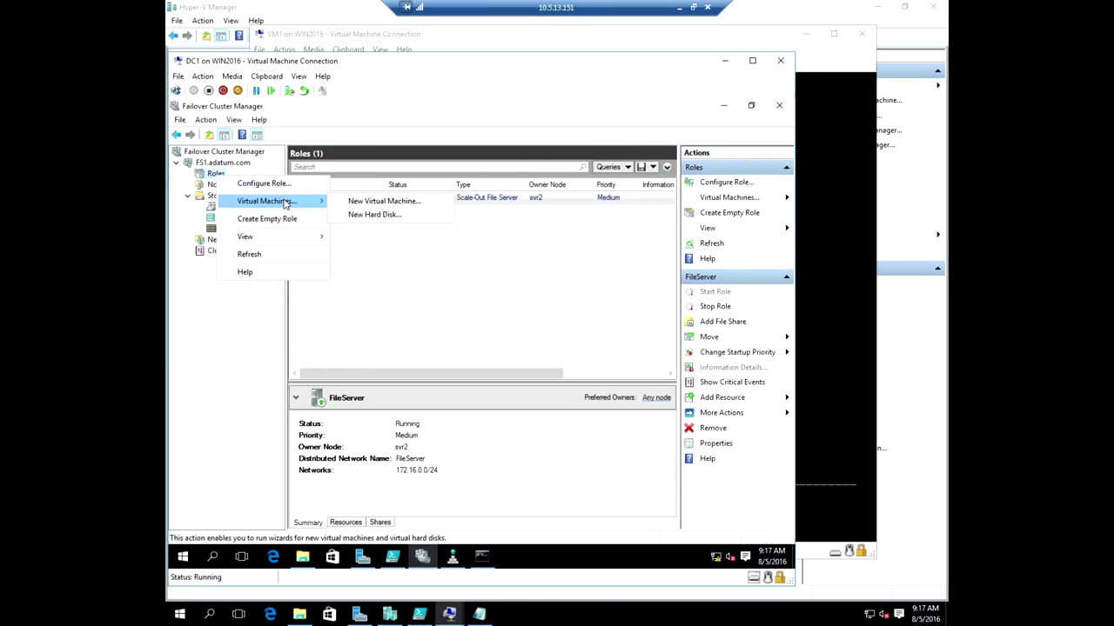
left_click(277, 184)
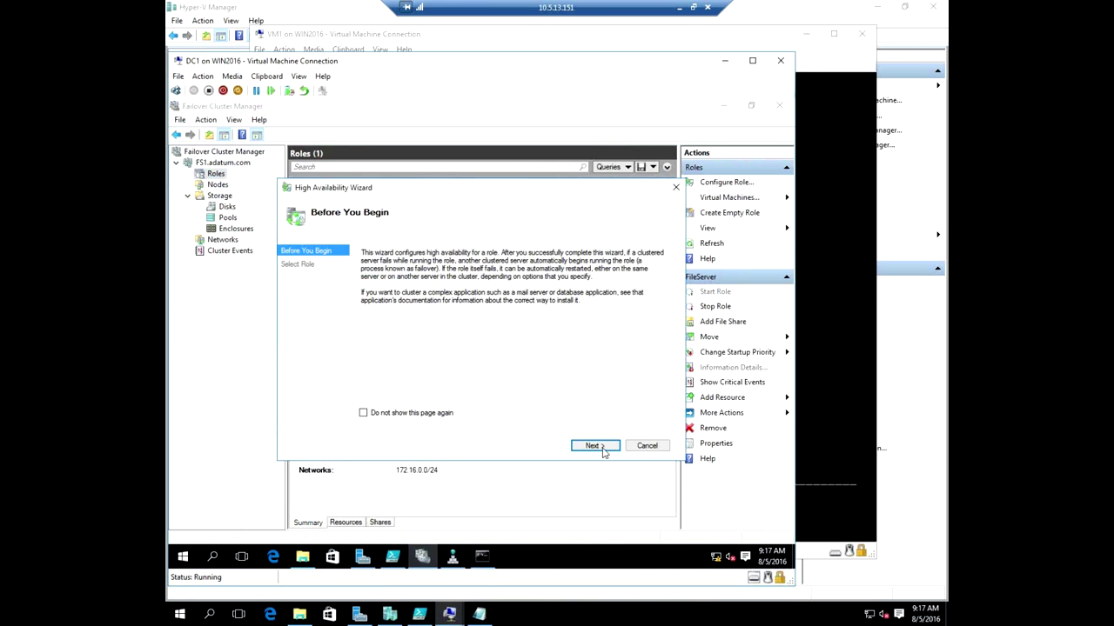
left_click(593, 446)
left_click(394, 315)
left_click(594, 446)
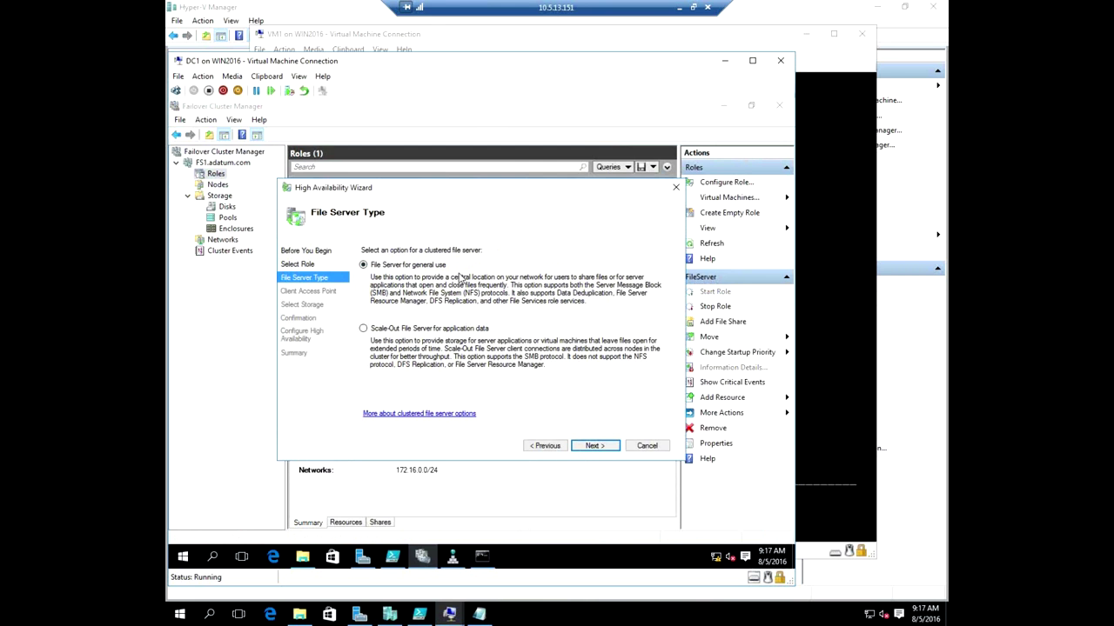
left_click(647, 446)
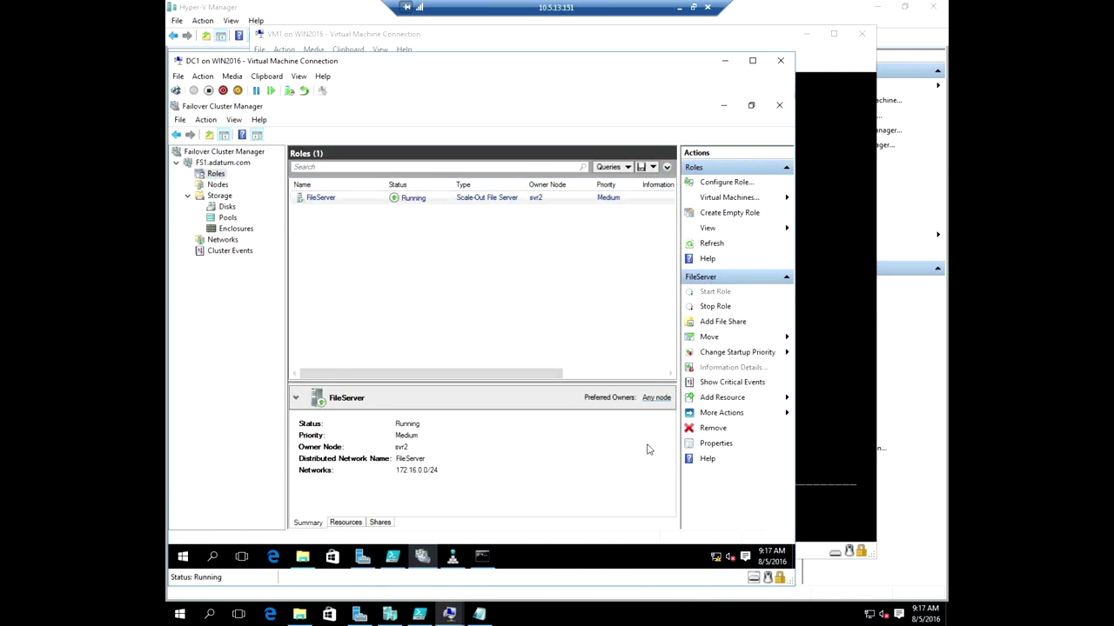